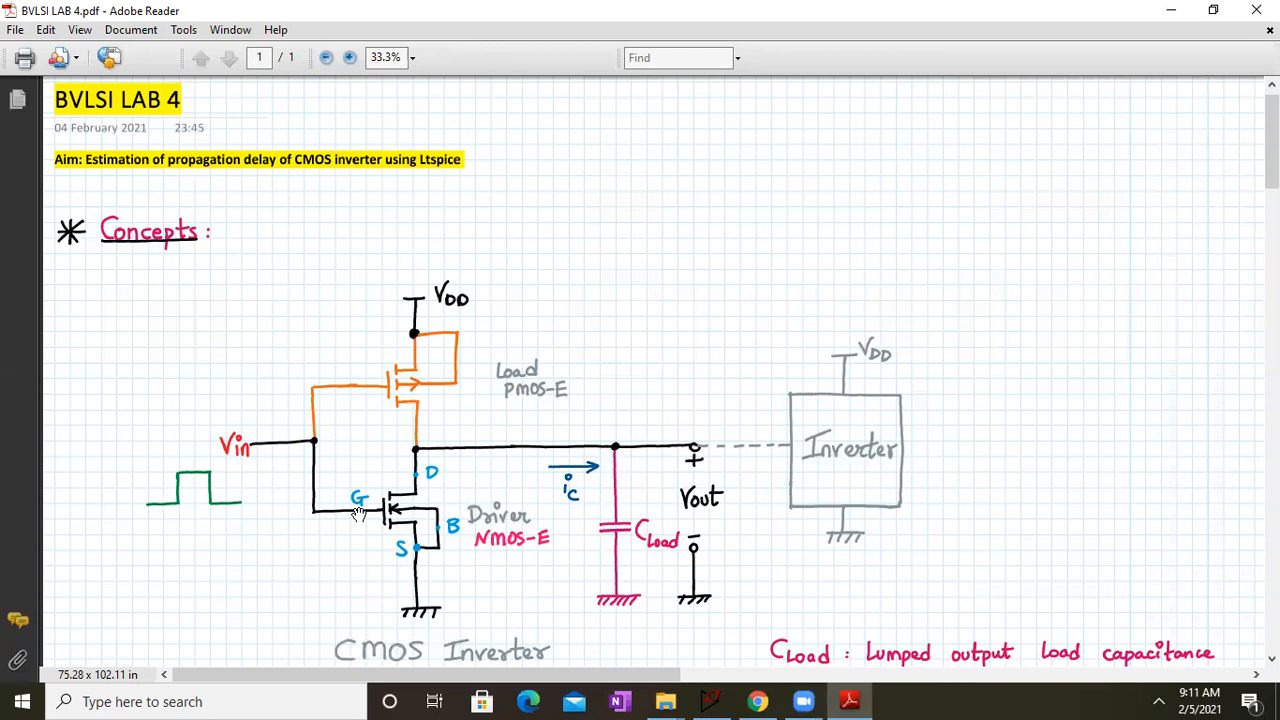
Step: Annotate the CMOS inverter circuit in red with a 0 above Vin and a path from the output ground through the PMOS, arrowhead at VDD
left_click_drag(689, 586, 670, 497)
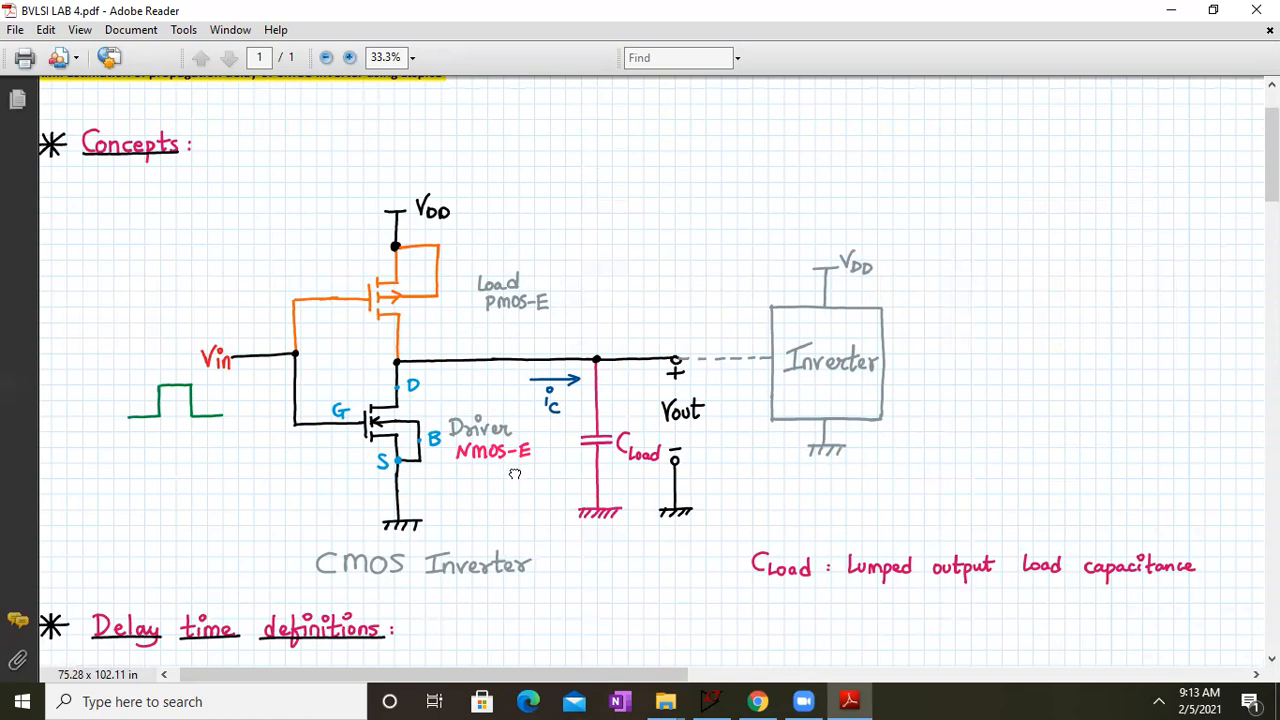
left_click_drag(514, 472, 510, 456)
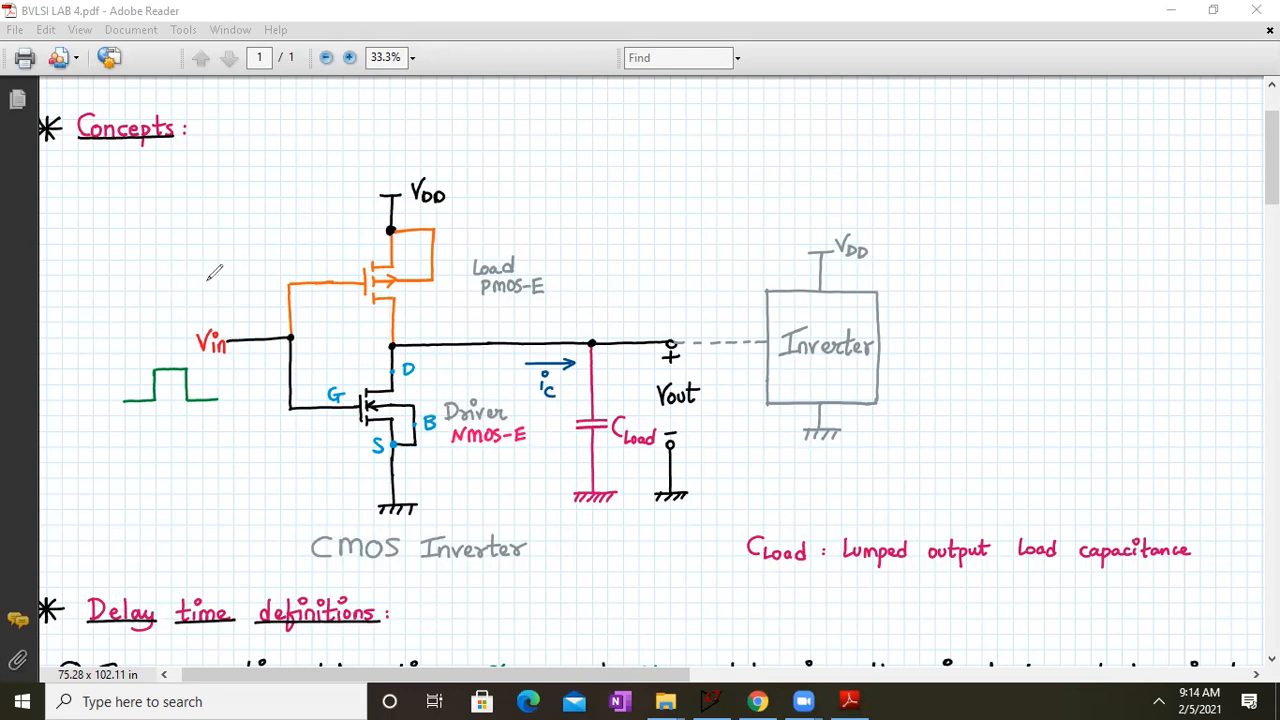
mouse_move(212, 276)
left_mouse_down()
mouse_move(198, 284)
mouse_move(228, 302)
mouse_move(234, 286)
mouse_move(217, 275)
left_mouse_up()
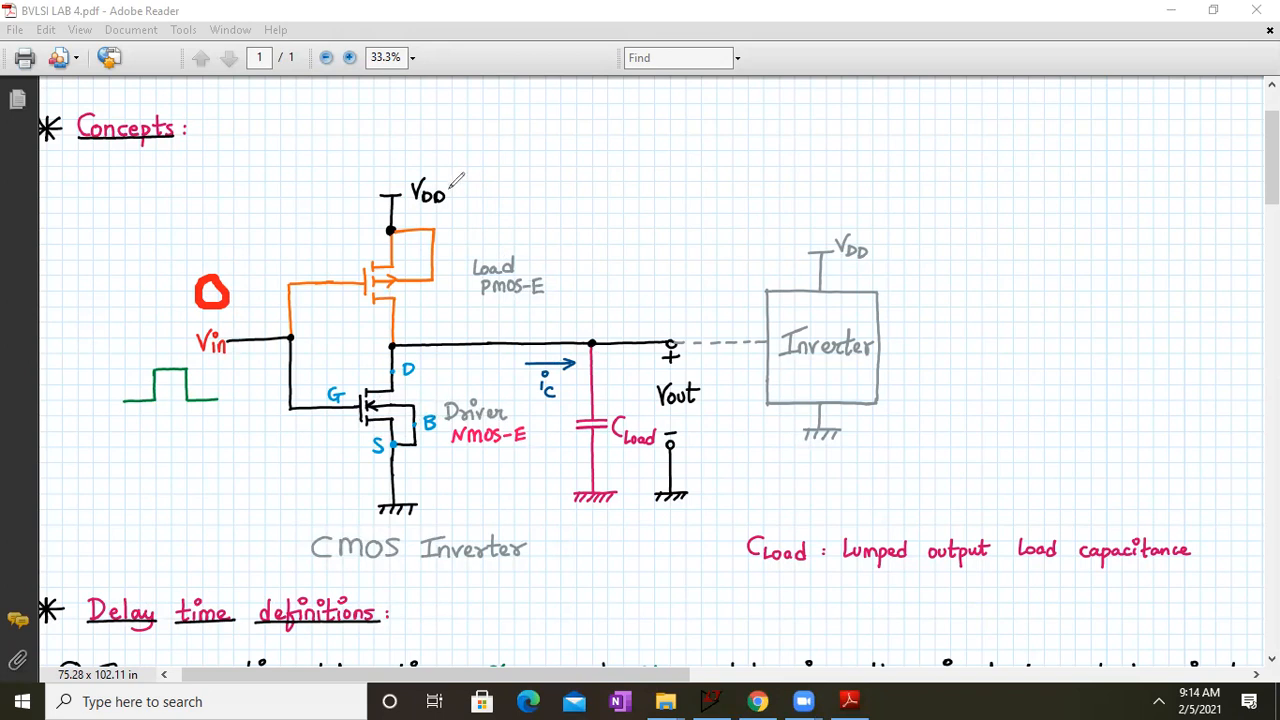
mouse_move(450, 186)
left_mouse_down()
mouse_move(442, 300)
mouse_move(556, 316)
mouse_move(652, 360)
mouse_move(662, 486)
mouse_move(680, 460)
left_mouse_up()
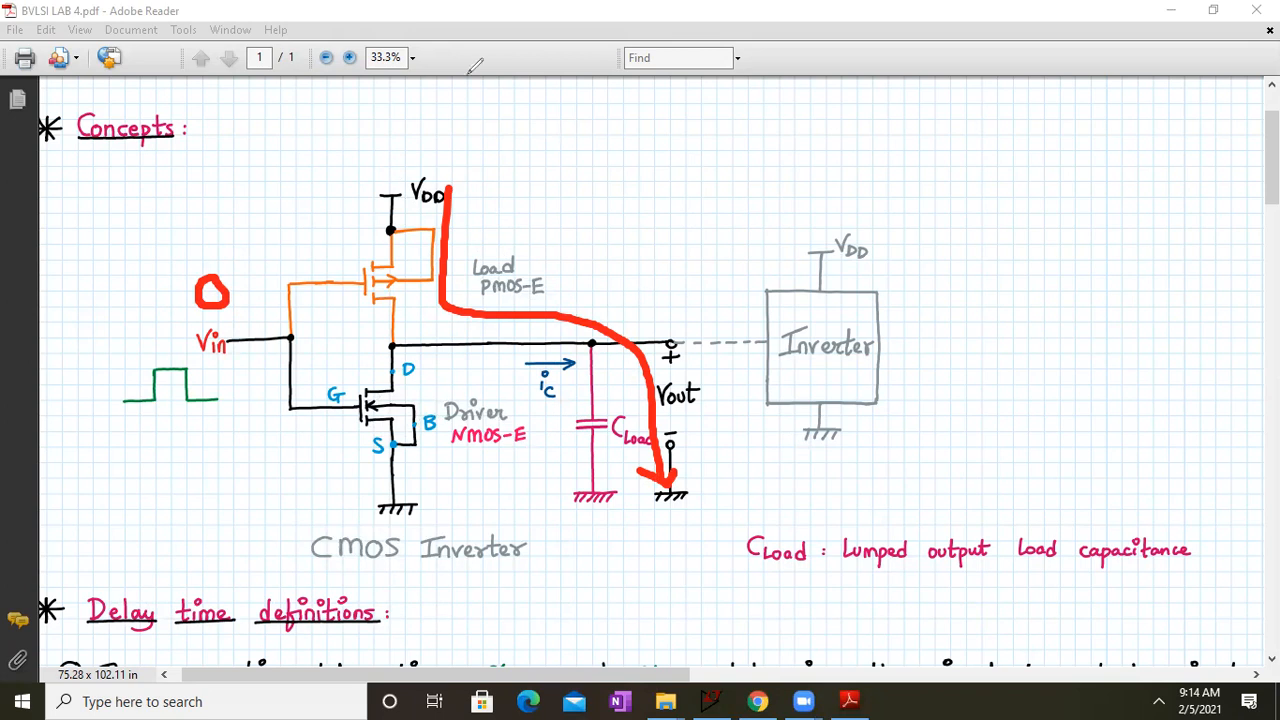
key("ctrl+z")
mouse_move(448, 186)
left_mouse_down()
mouse_move(427, 210)
mouse_move(466, 204)
mouse_move(477, 216)
left_mouse_up()
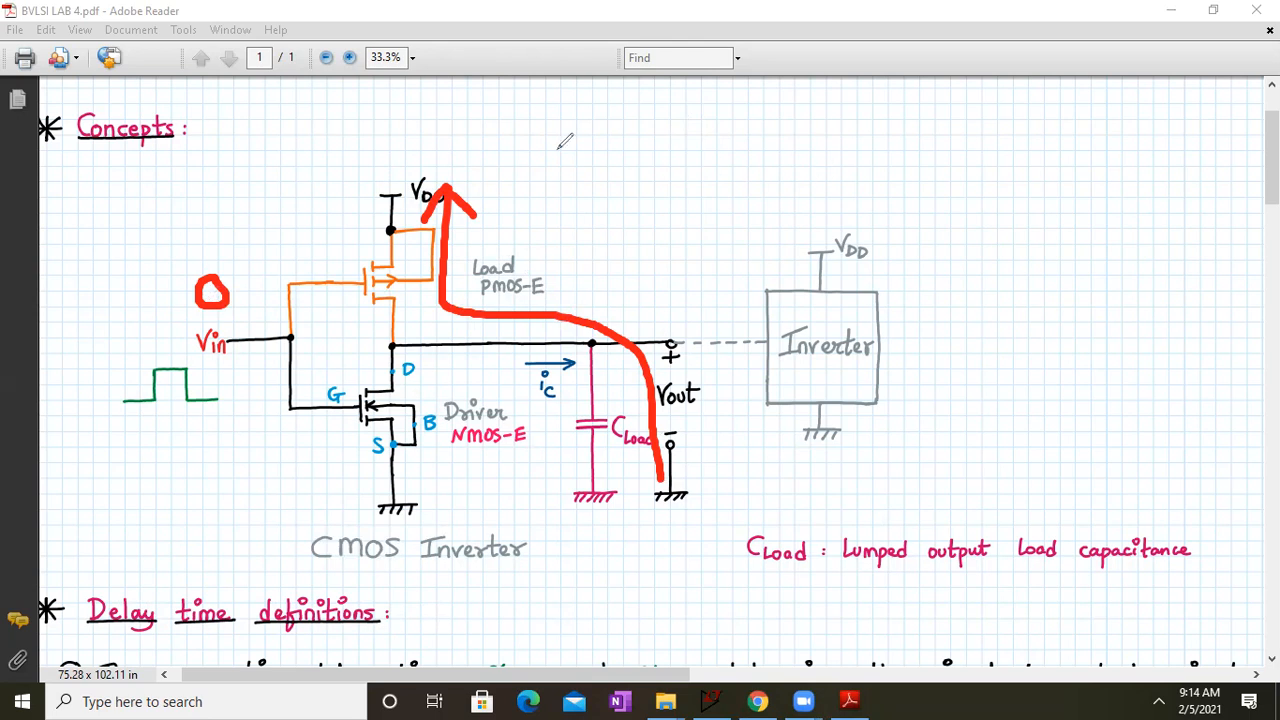
Step: Mark a green 1 beside the input pulse, draw an arrowed path from the load capacitor through the NMOS to ground, and clear all annotations
left_click_drag(219, 366, 219, 400)
mouse_move(568, 468)
left_mouse_down()
mouse_move(527, 362)
mouse_move(440, 400)
mouse_move(431, 482)
left_mouse_up()
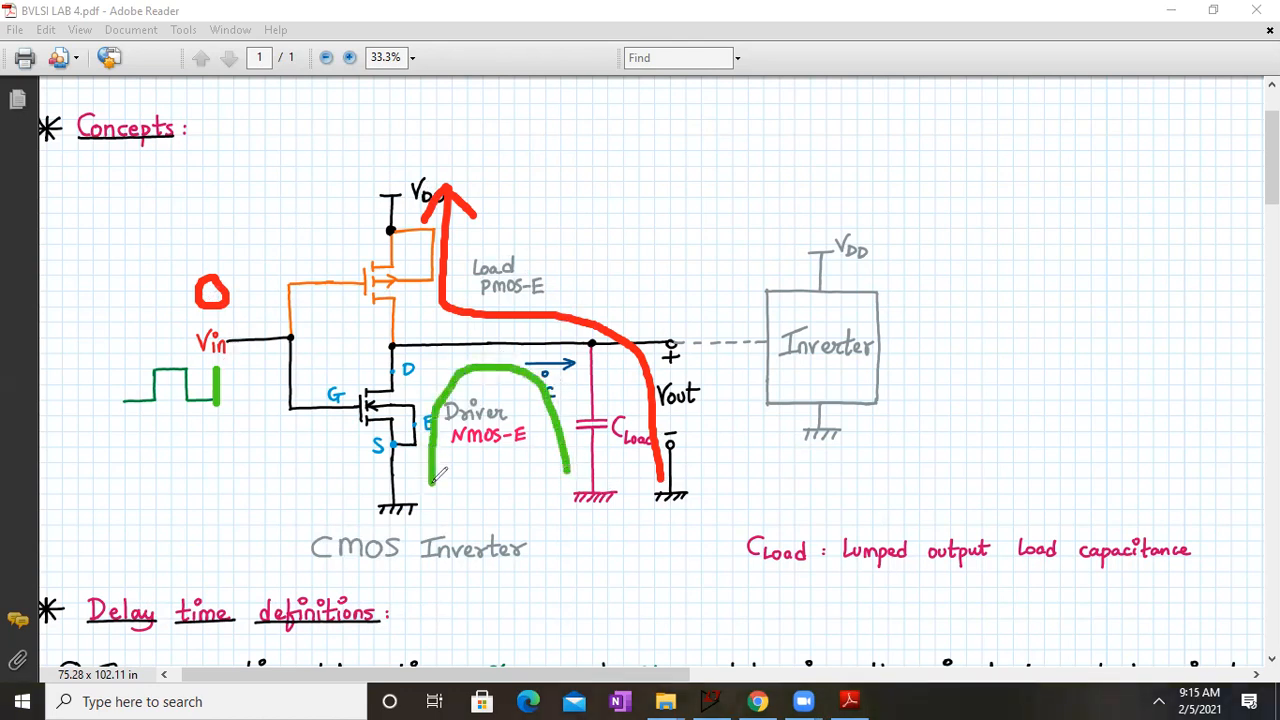
left_click(407, 476)
left_click_drag(449, 480, 459, 475)
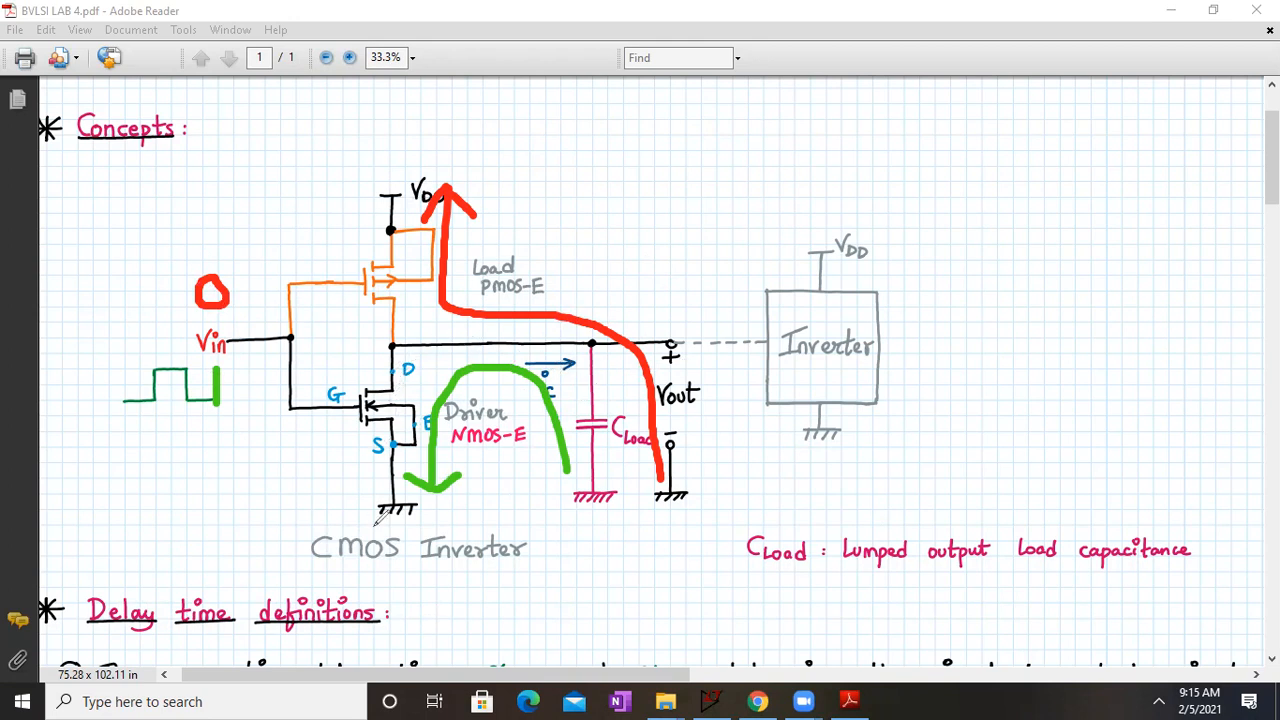
left_click(883, 134)
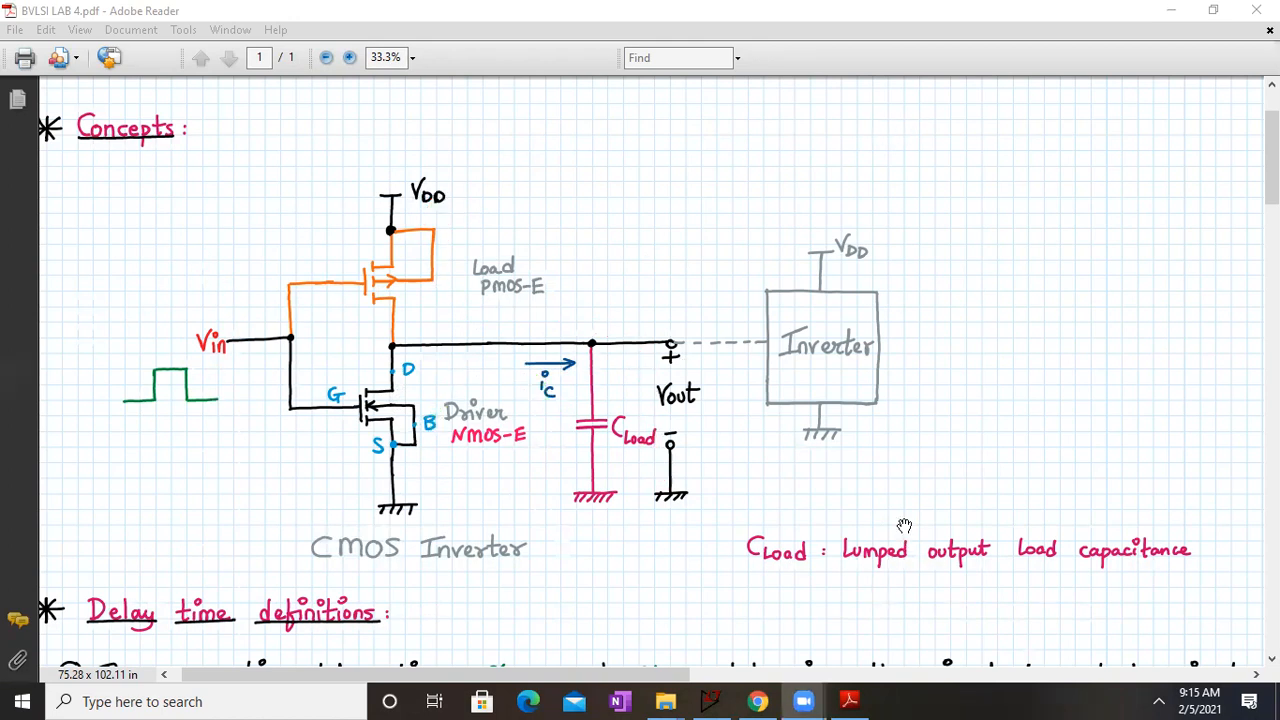
left_click(651, 418)
Step: Read the three delay time definitions covering τPHL and τPLH below the CMOS inverter diagram
scroll(651, 412, "down", 2)
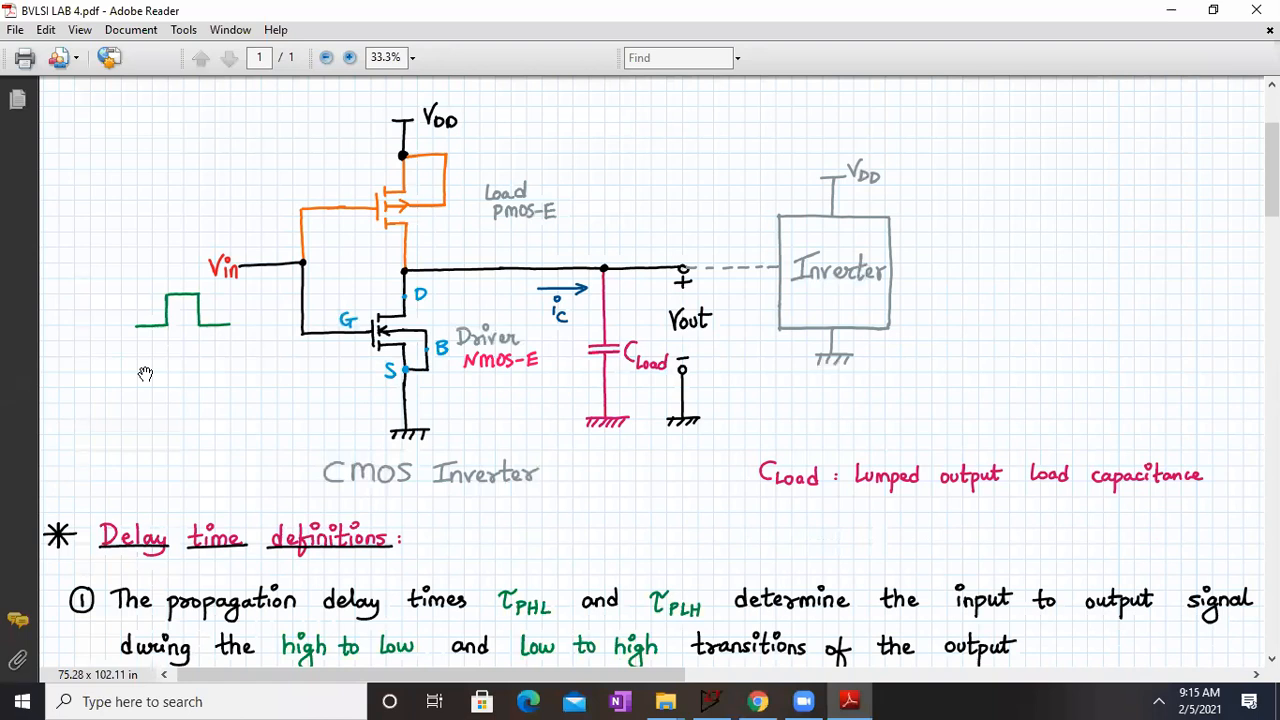
left_click_drag(726, 490, 727, 460)
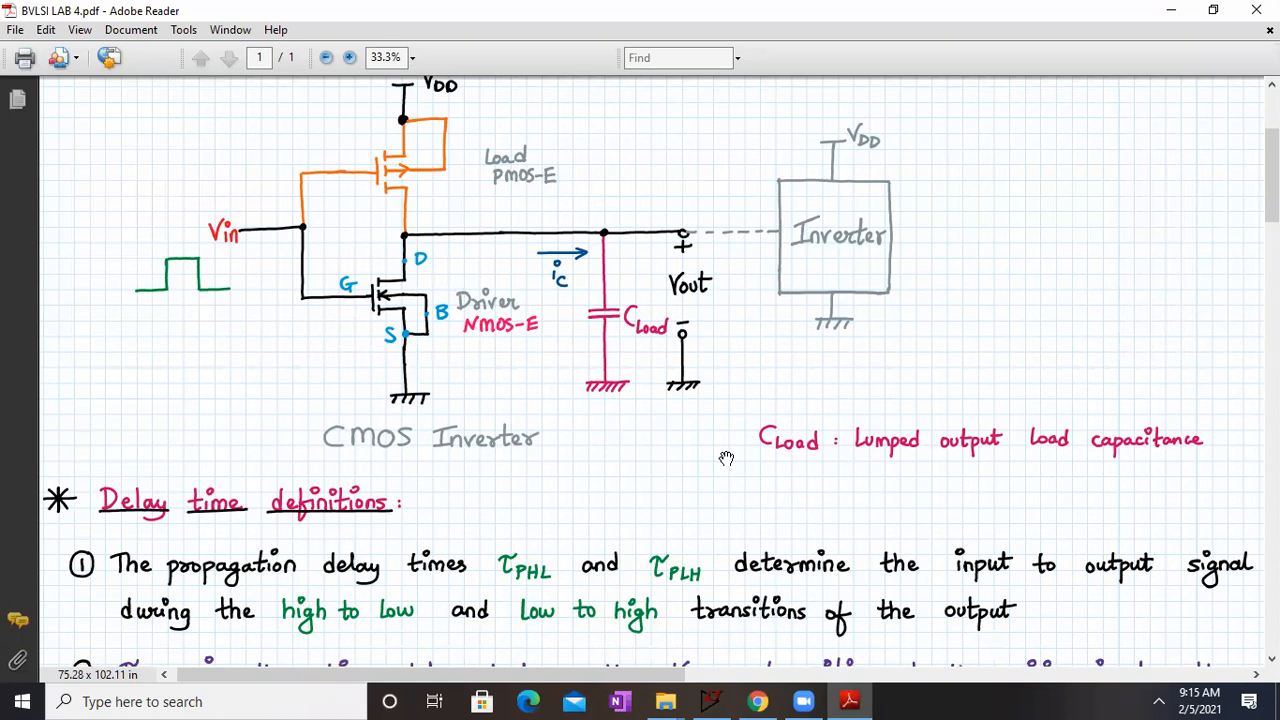
left_click_drag(884, 590, 874, 344)
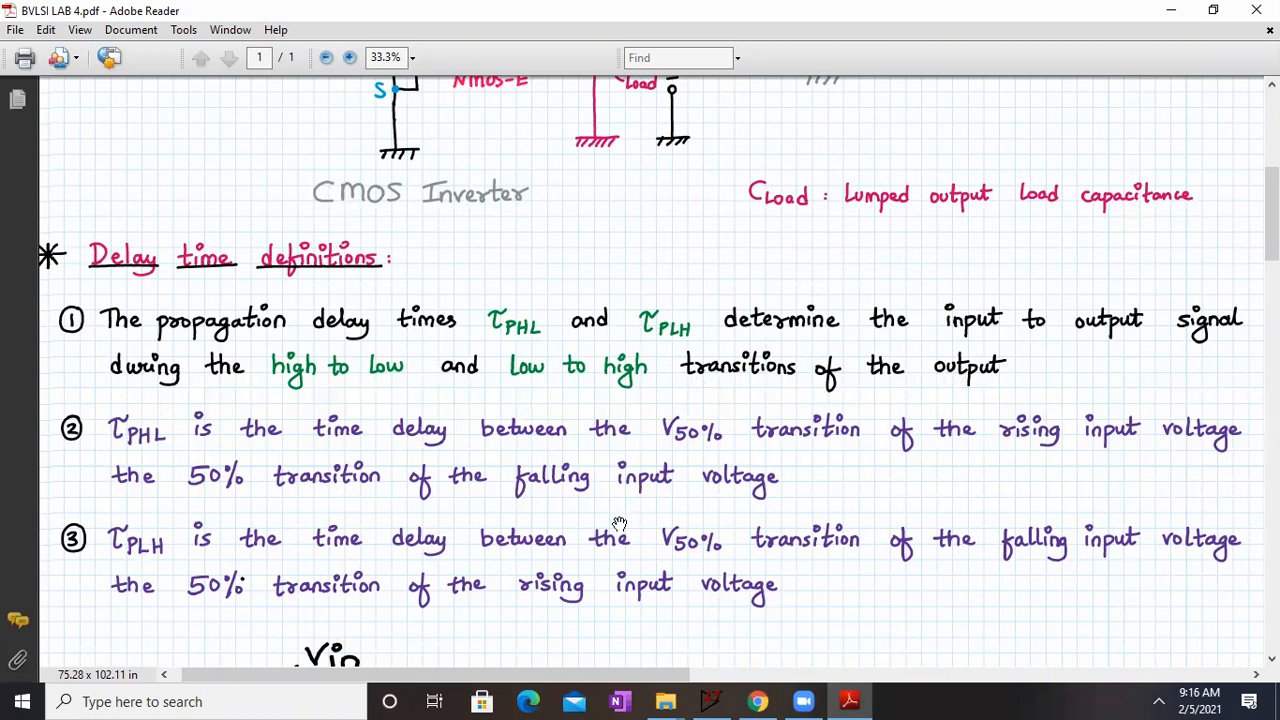
scroll(614, 473, "down", 1)
scroll(614, 473, "down", 4)
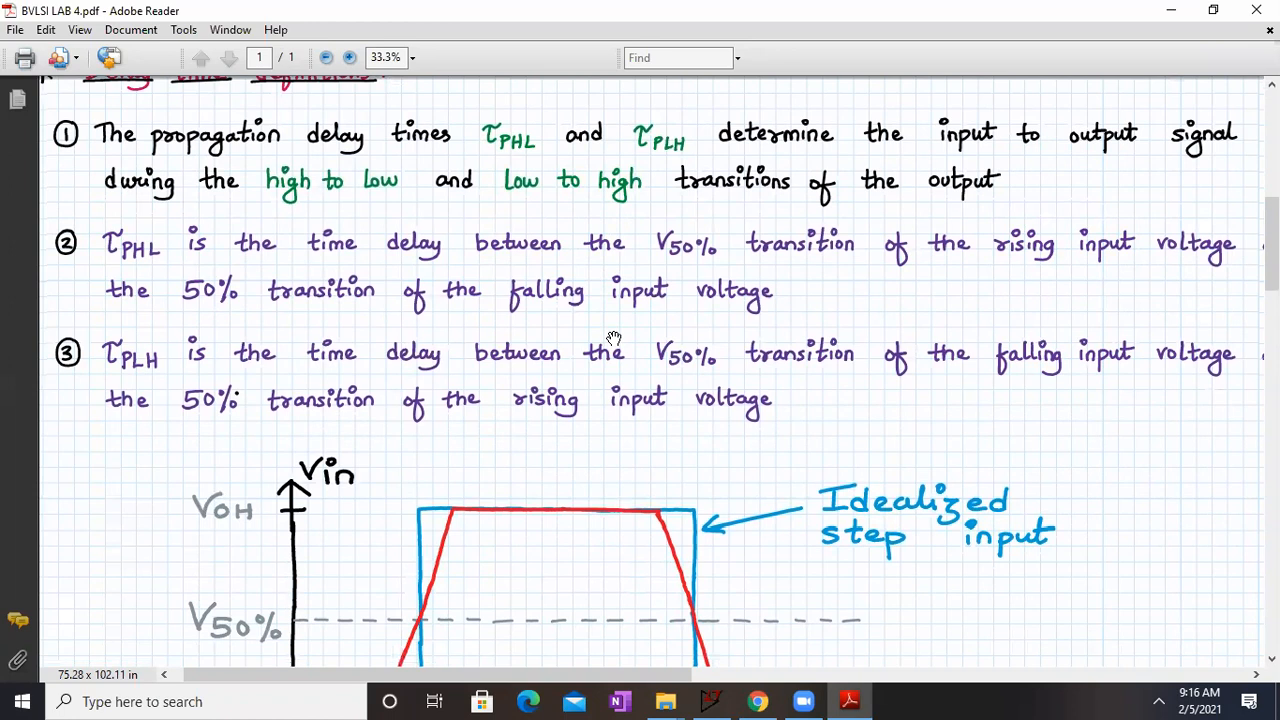
left_click_drag(854, 337, 839, 286)
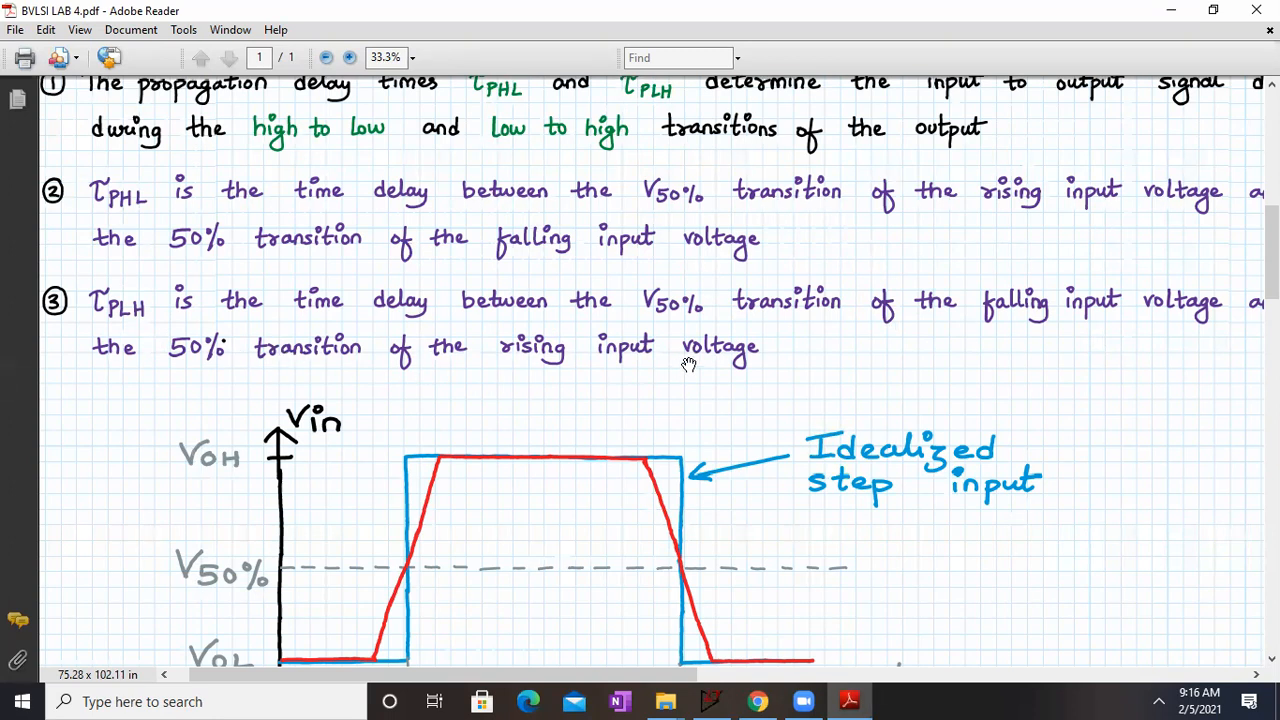
Step: Reduce the page magnification to 25% and examine the Vin and Vout waveforms with the τPHL and τPLH intervals
left_click_drag(920, 574, 859, 376)
left_click(383, 60)
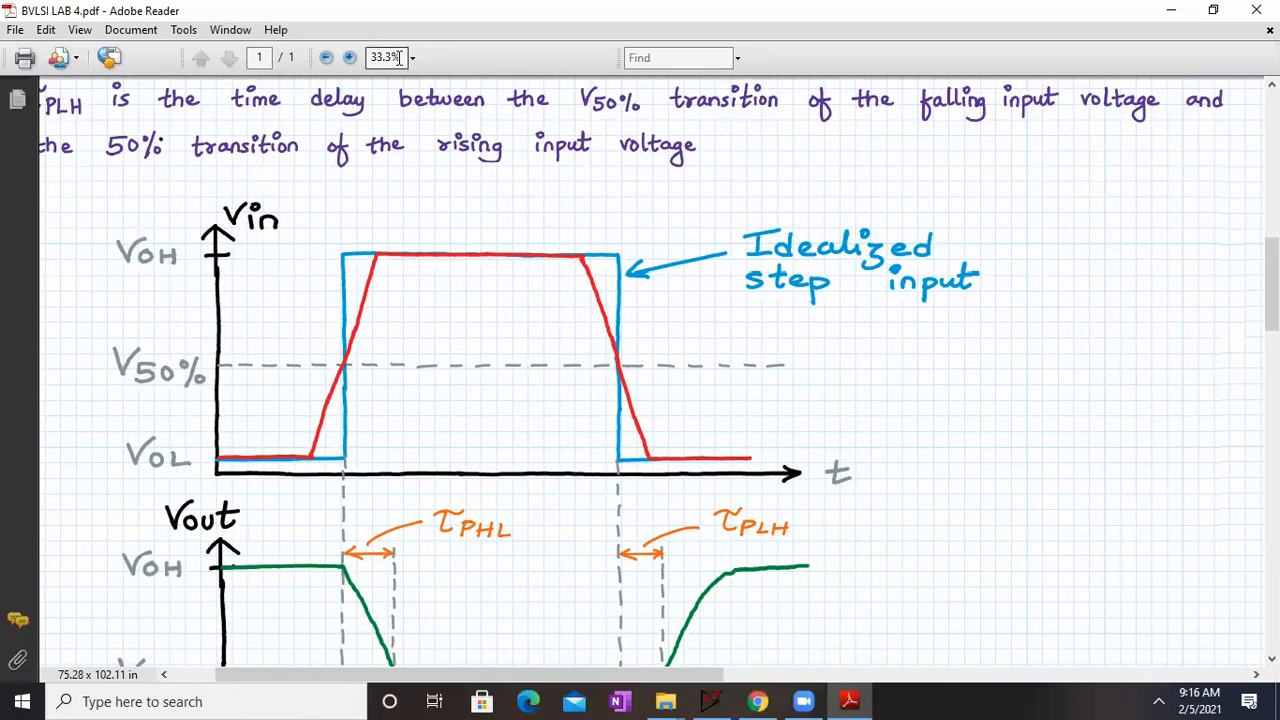
type("20")
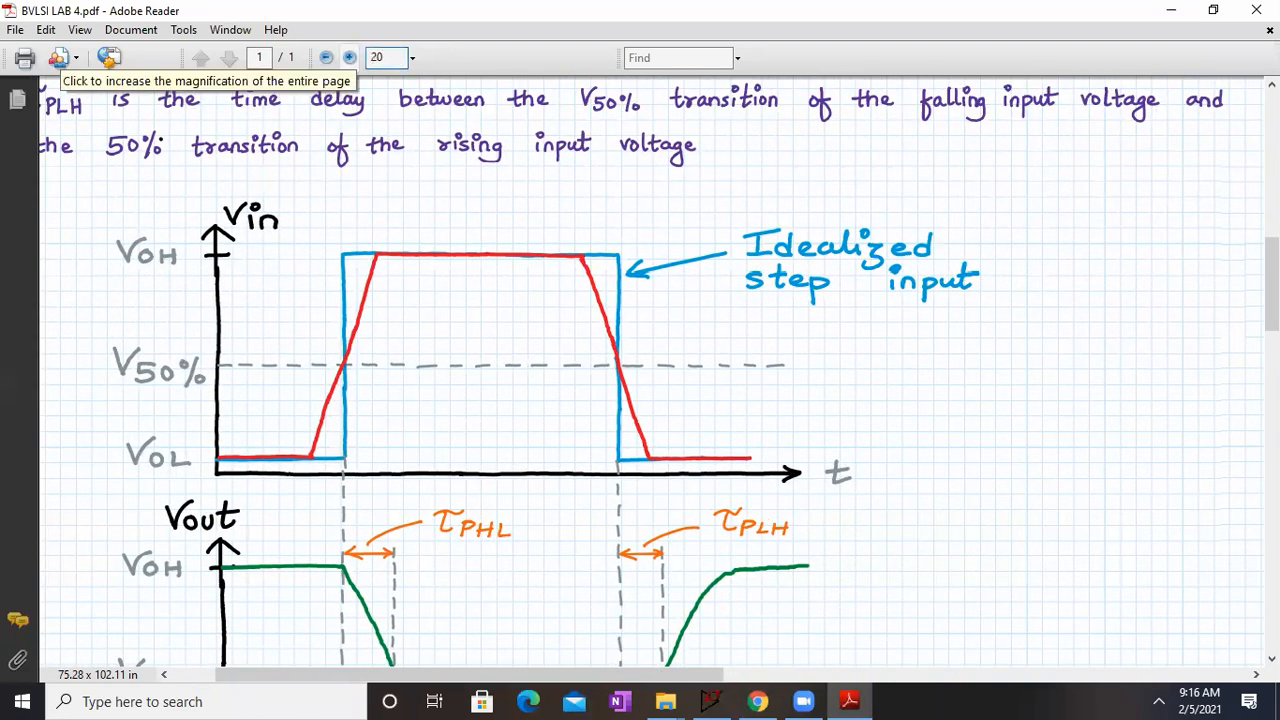
key("Return")
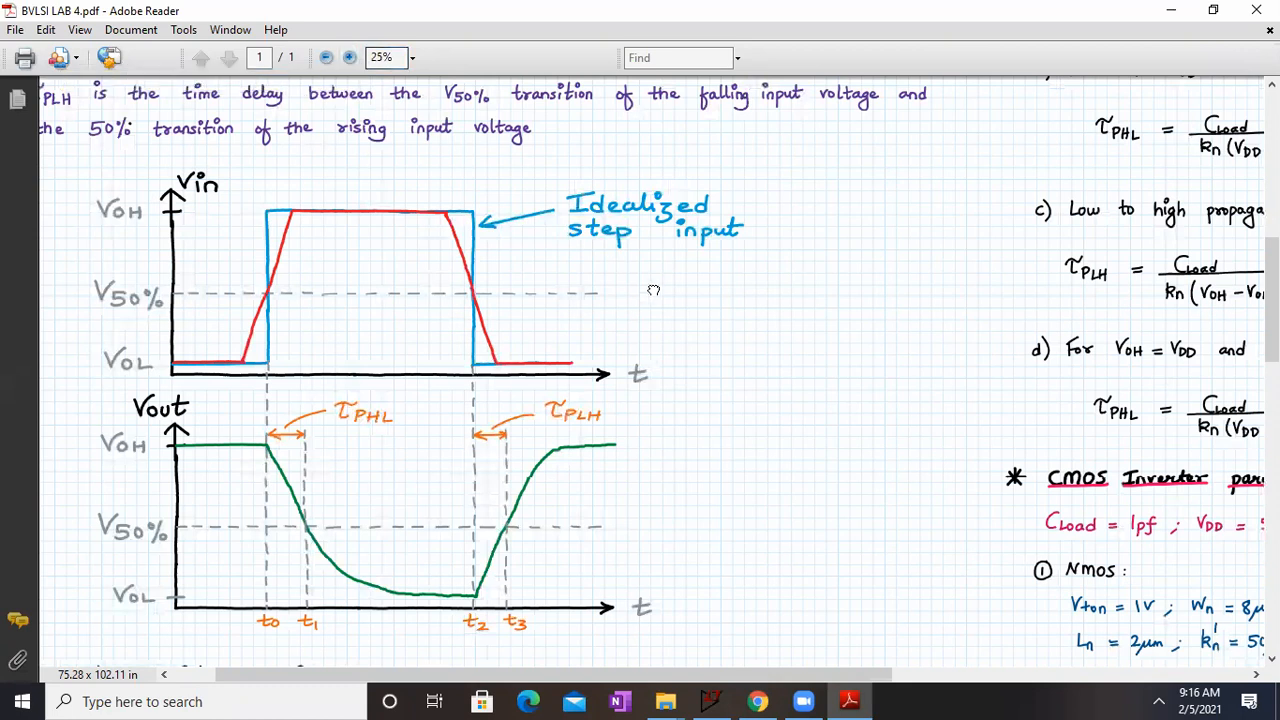
scroll(655, 277, "down", 1)
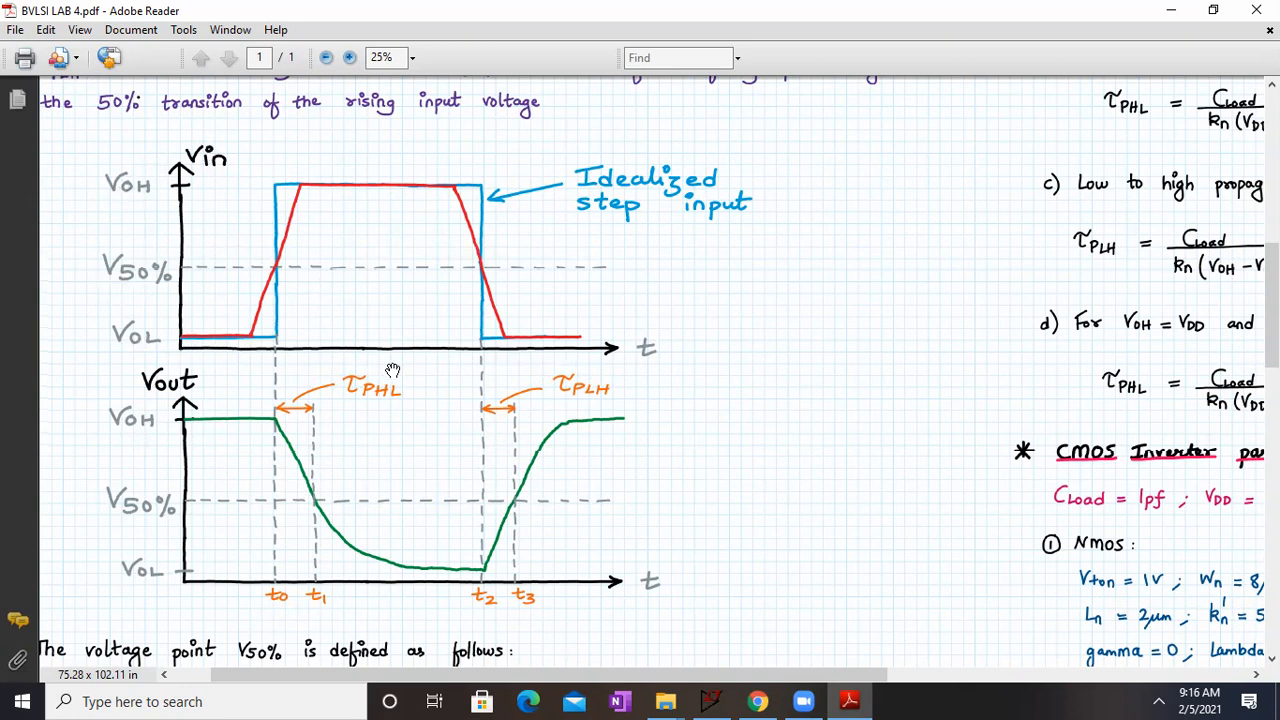
scroll(393, 354, "down", 1)
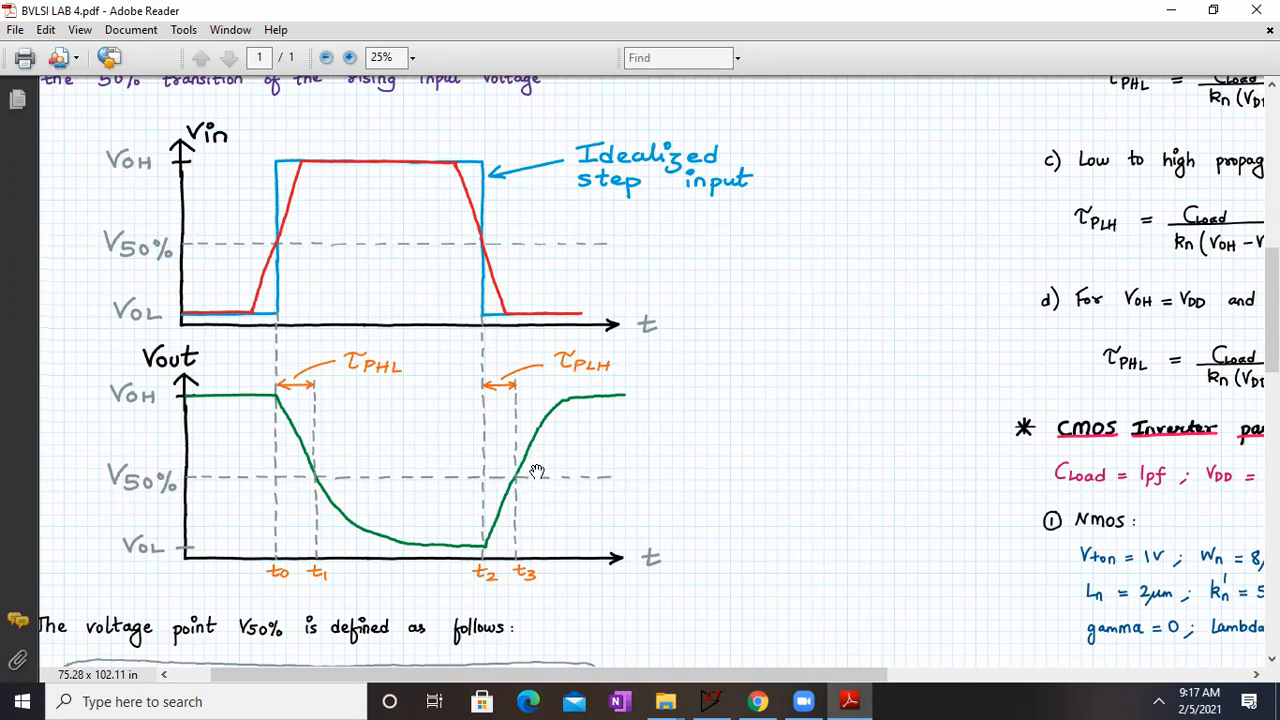
Step: Examine the equations for V50%, τPHL, τPLH and the average propagation delay τP below the waveforms
scroll(713, 434, "down", 3)
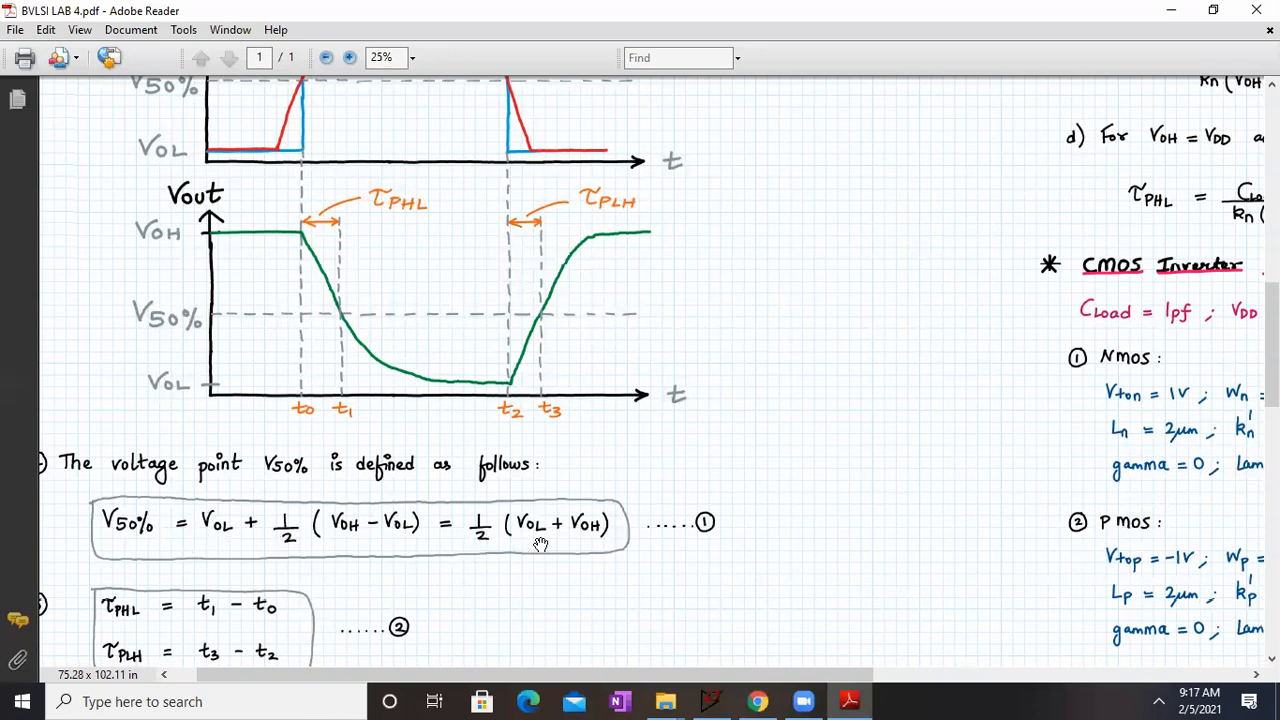
left_click_drag(526, 606, 522, 456)
left_click_drag(136, 487, 172, 577)
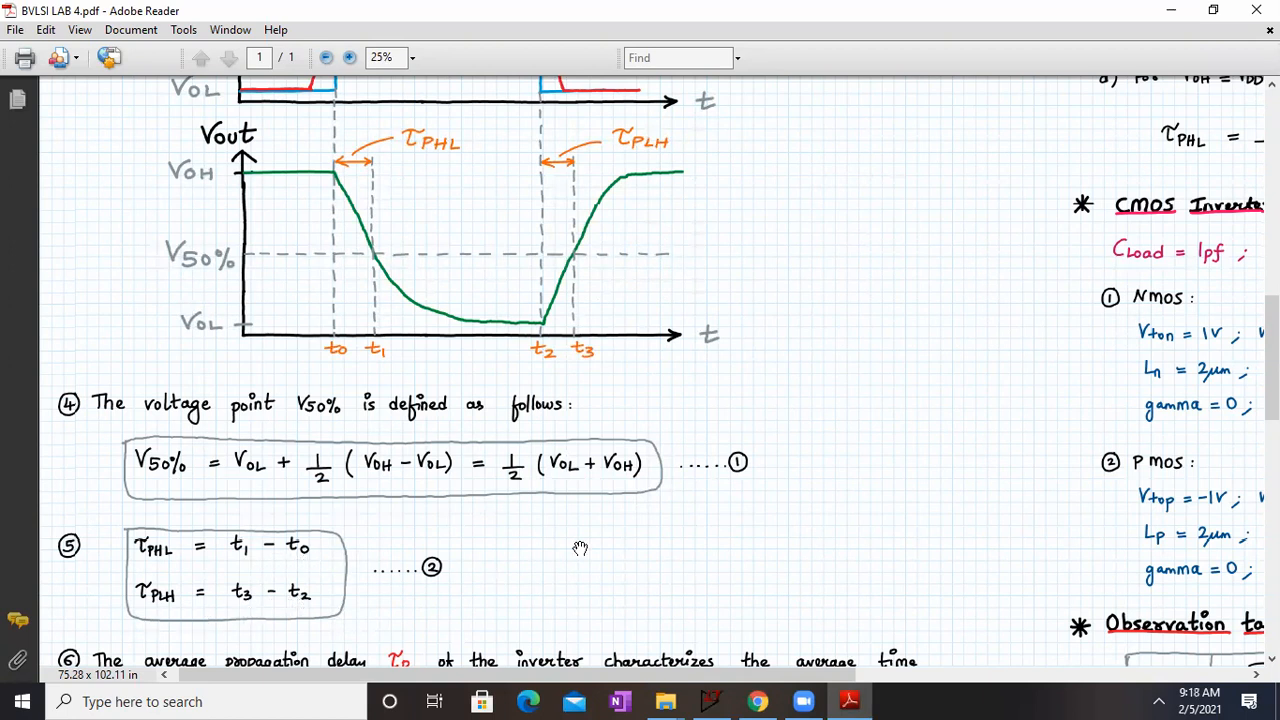
left_click_drag(580, 590, 571, 344)
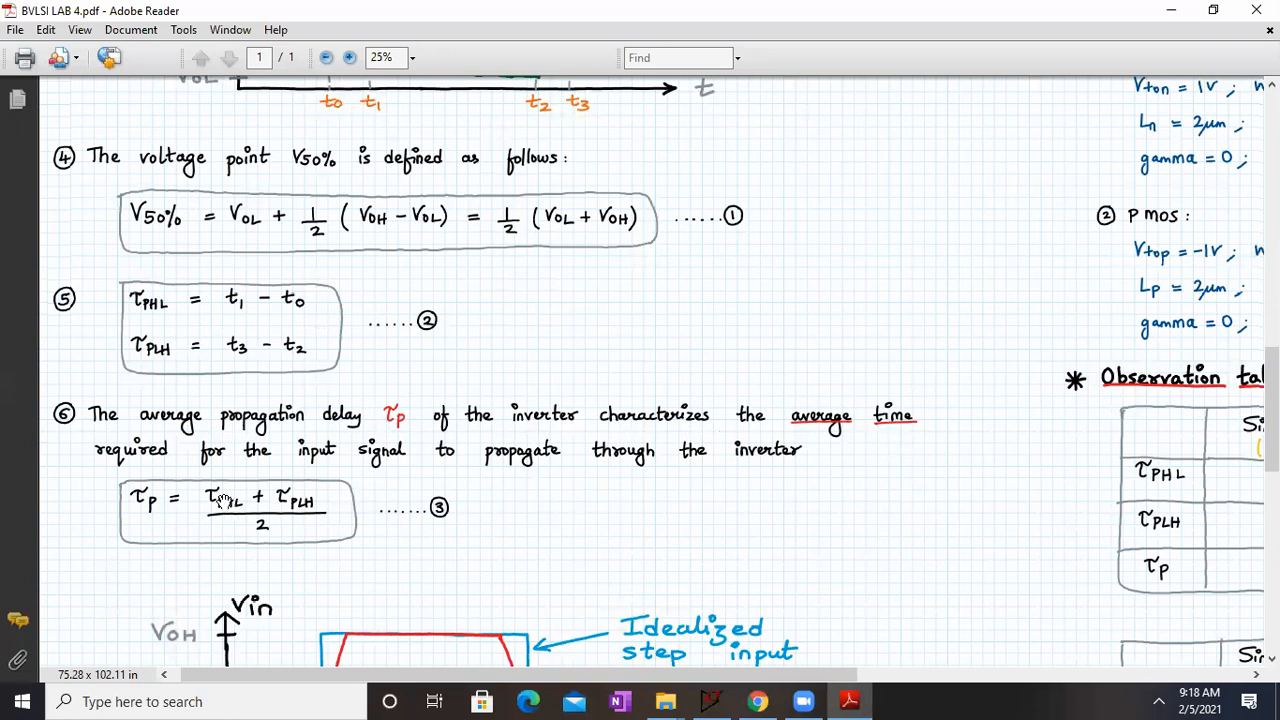
Step: Enlarge the page magnification to 33.3% around the V50% and propagation delay equations
scroll(145, 522, "up", 2)
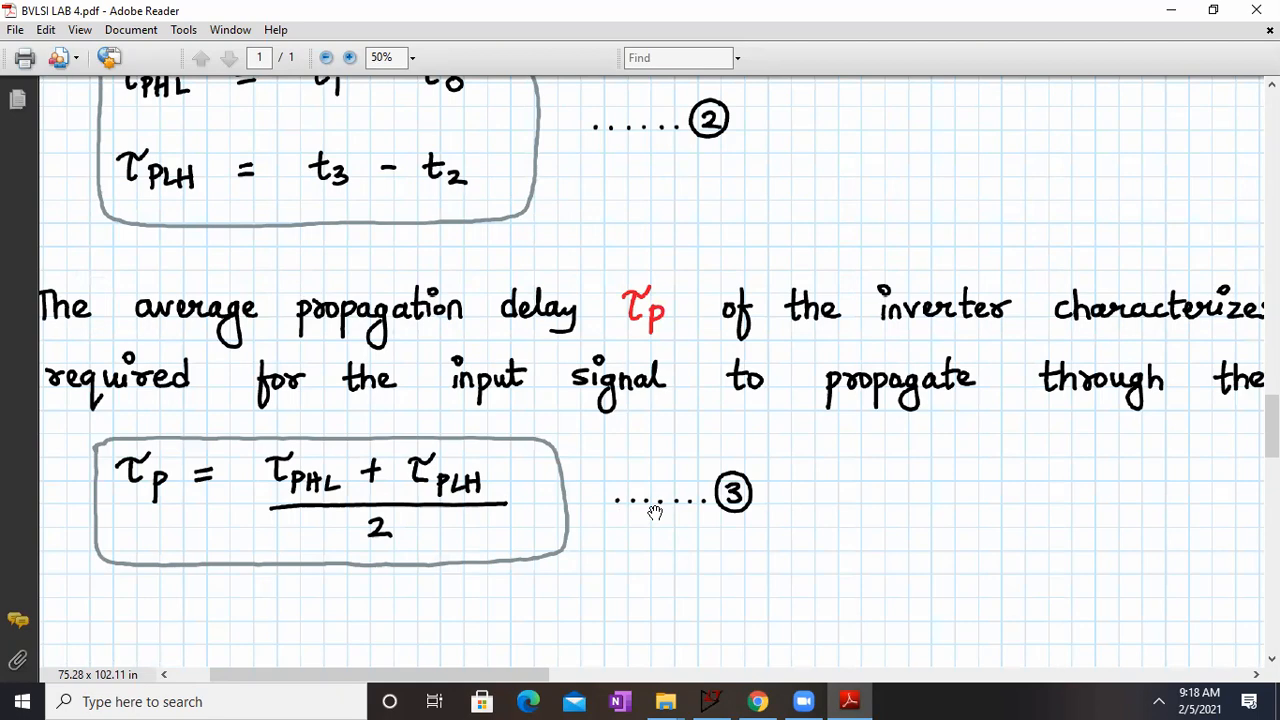
scroll(655, 512, "down", 2)
scroll(655, 512, "up", 1)
left_click_drag(857, 277, 1247, 262)
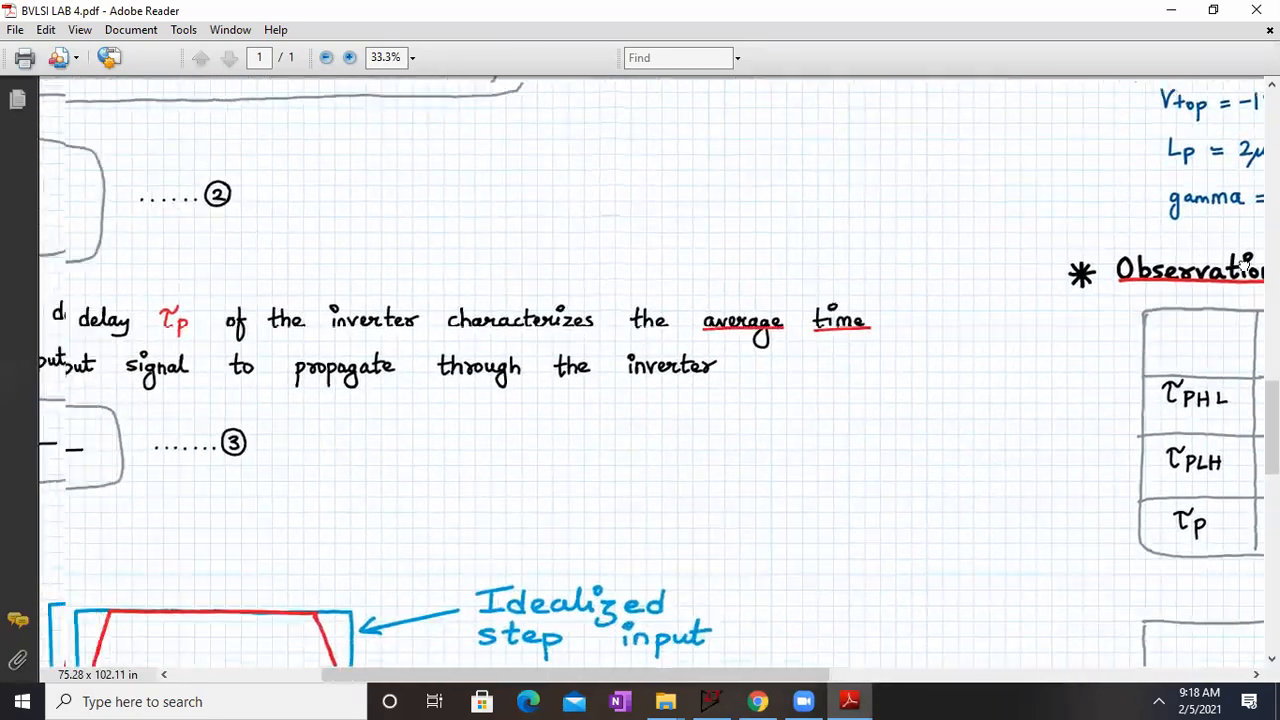
left_click_drag(980, 178, 1054, 323)
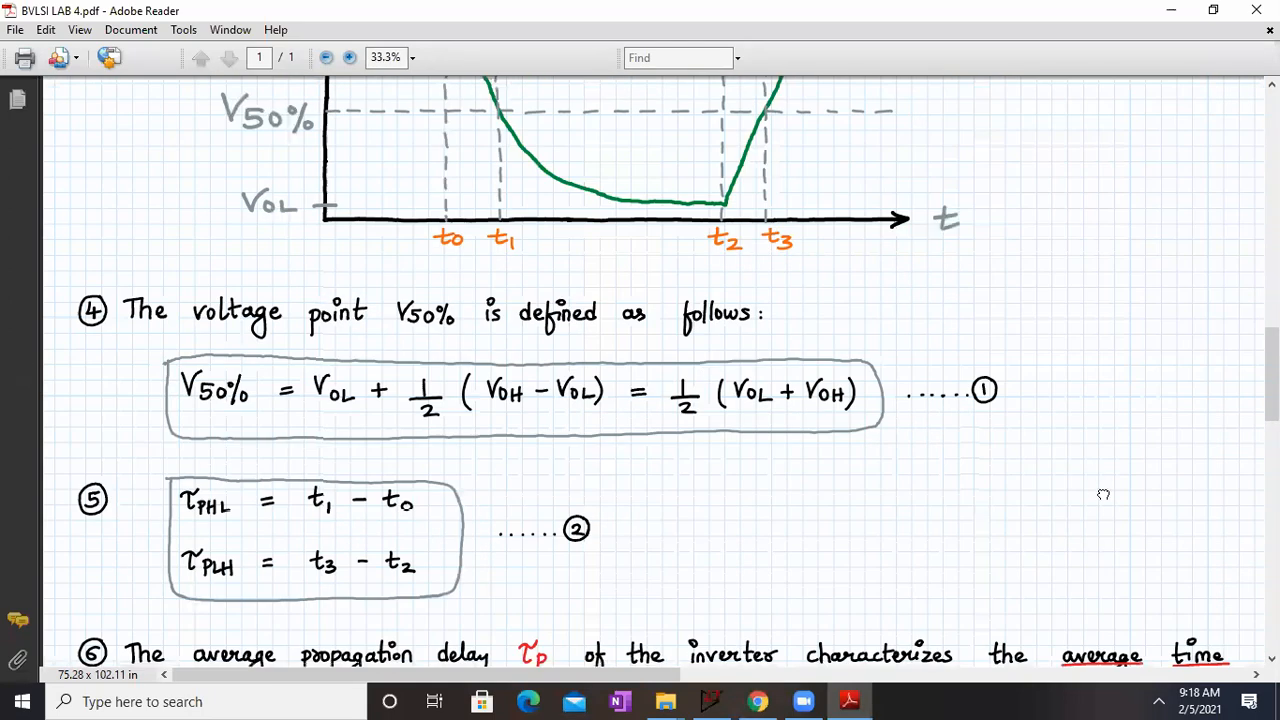
Step: Look over the observation table for the simulated and calculated τPHL, τPLH and τP values
scroll(1103, 494, "down", 3)
scroll(1043, 480, "up", 5)
left_click_drag(1000, 421, 235, 191)
left_click_drag(850, 489, 383, 176)
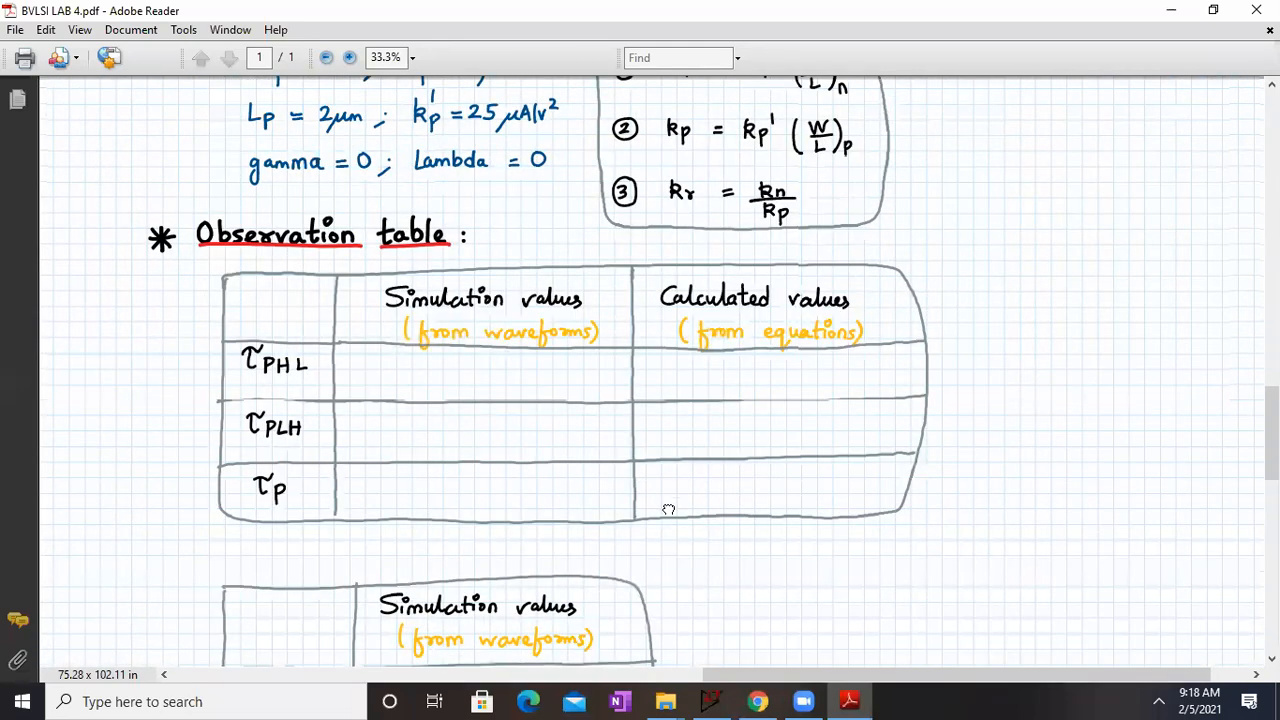
scroll(606, 366, "down", 5)
scroll(600, 472, "up", 6)
Step: Examine propagation delay formulas (i) to (iv), including the cases for VOH = VDD and VOL = 0
scroll(600, 470, "up", 10)
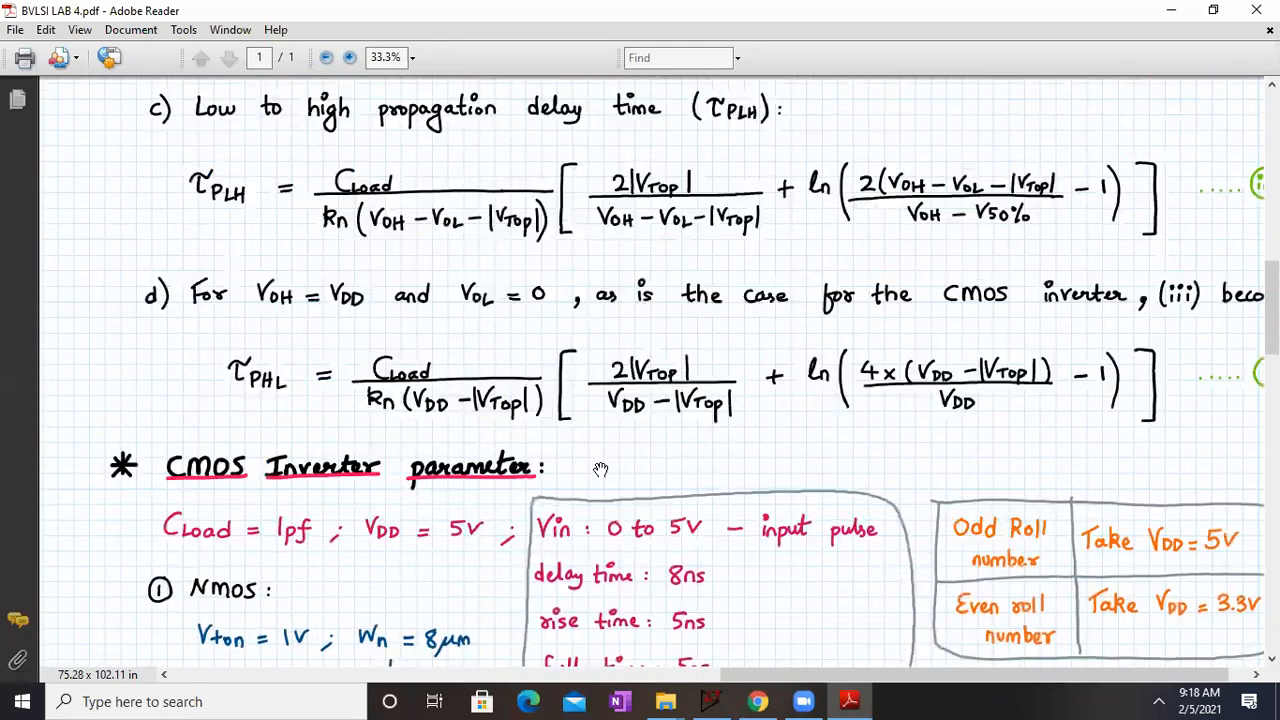
left_click_drag(867, 341, 689, 295)
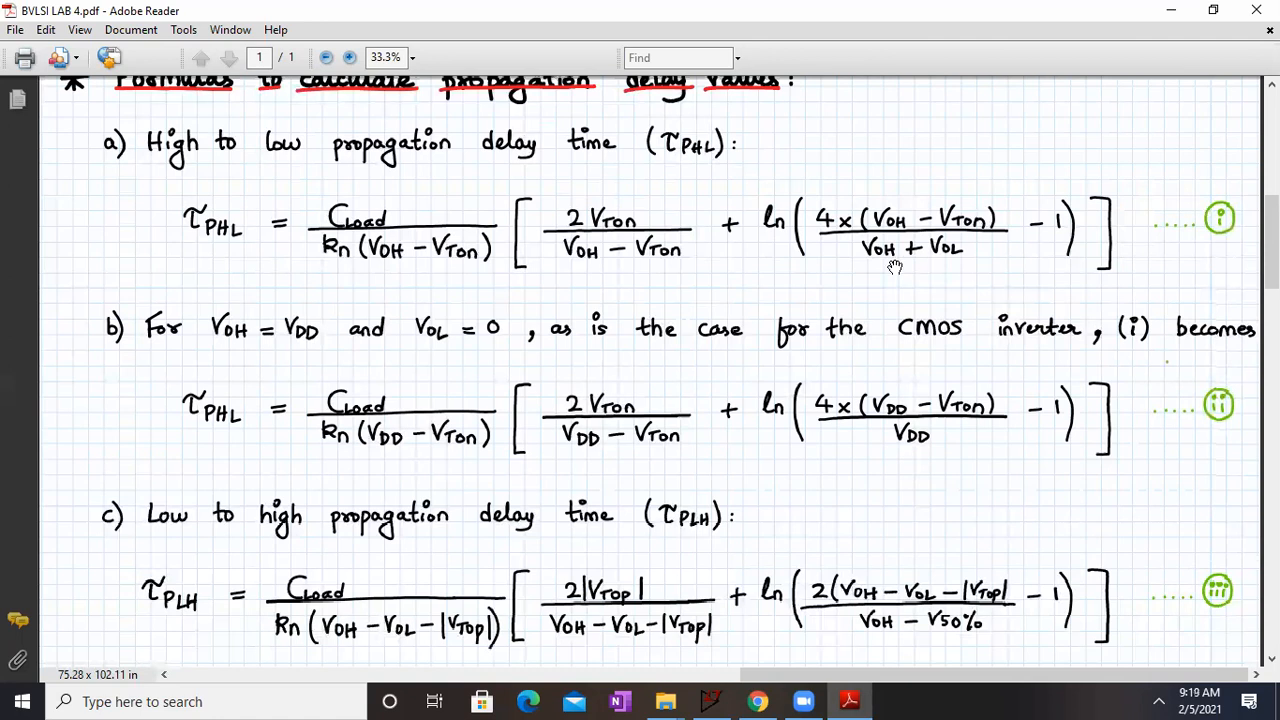
mouse_move(889, 271)
left_mouse_down()
mouse_move(957, 268)
mouse_move(956, 255)
mouse_move(893, 256)
left_mouse_up()
left_click_drag(531, 485, 516, 444)
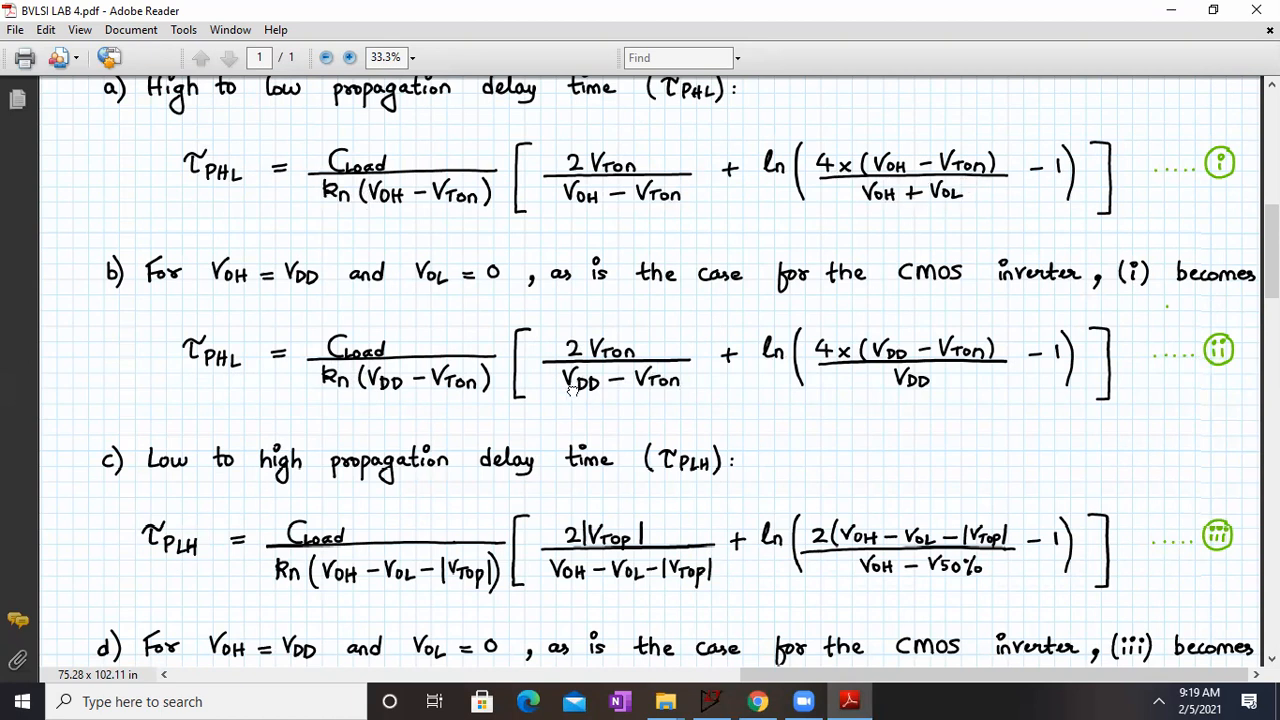
scroll(572, 390, "down", 1)
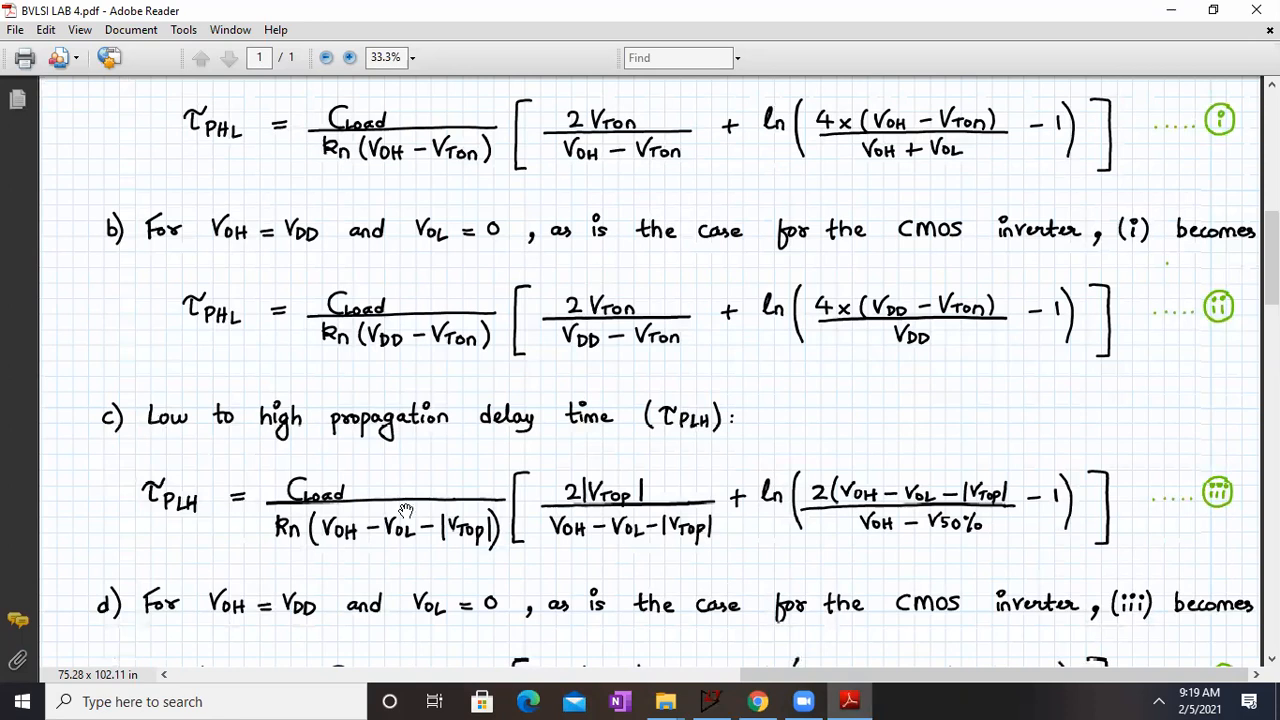
scroll(425, 420, "down", 2)
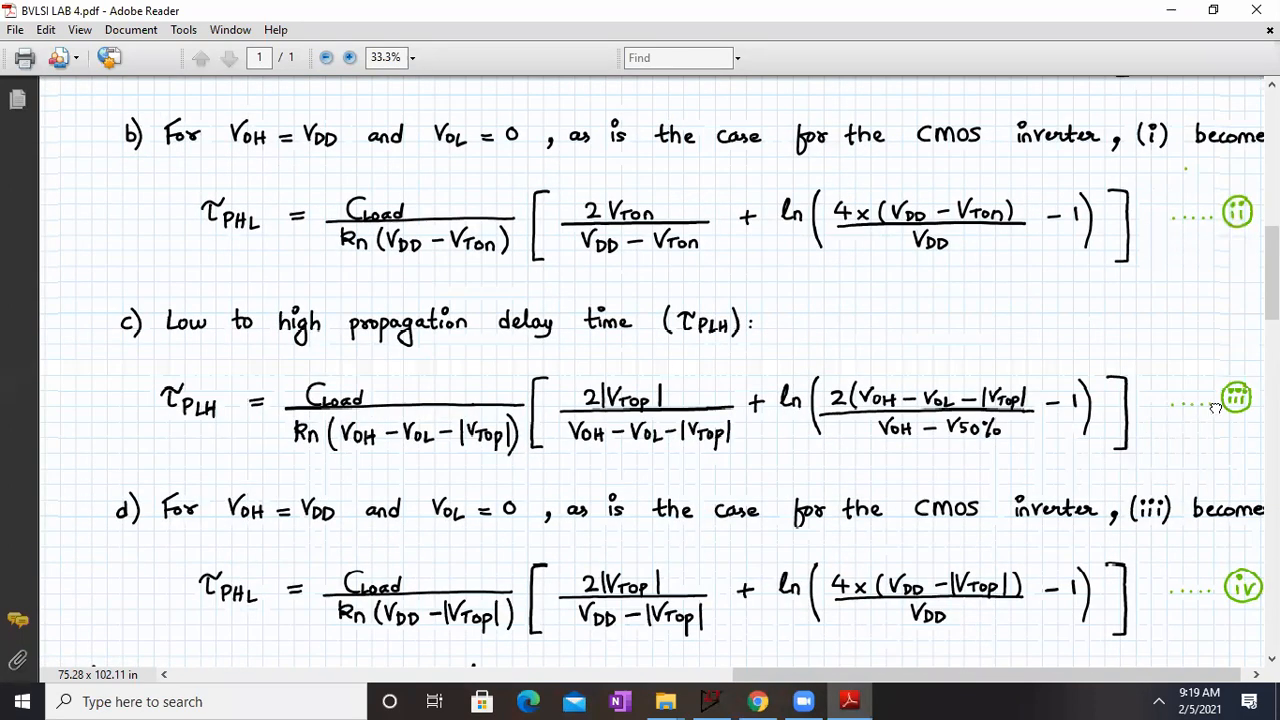
scroll(1172, 373, "down", 1)
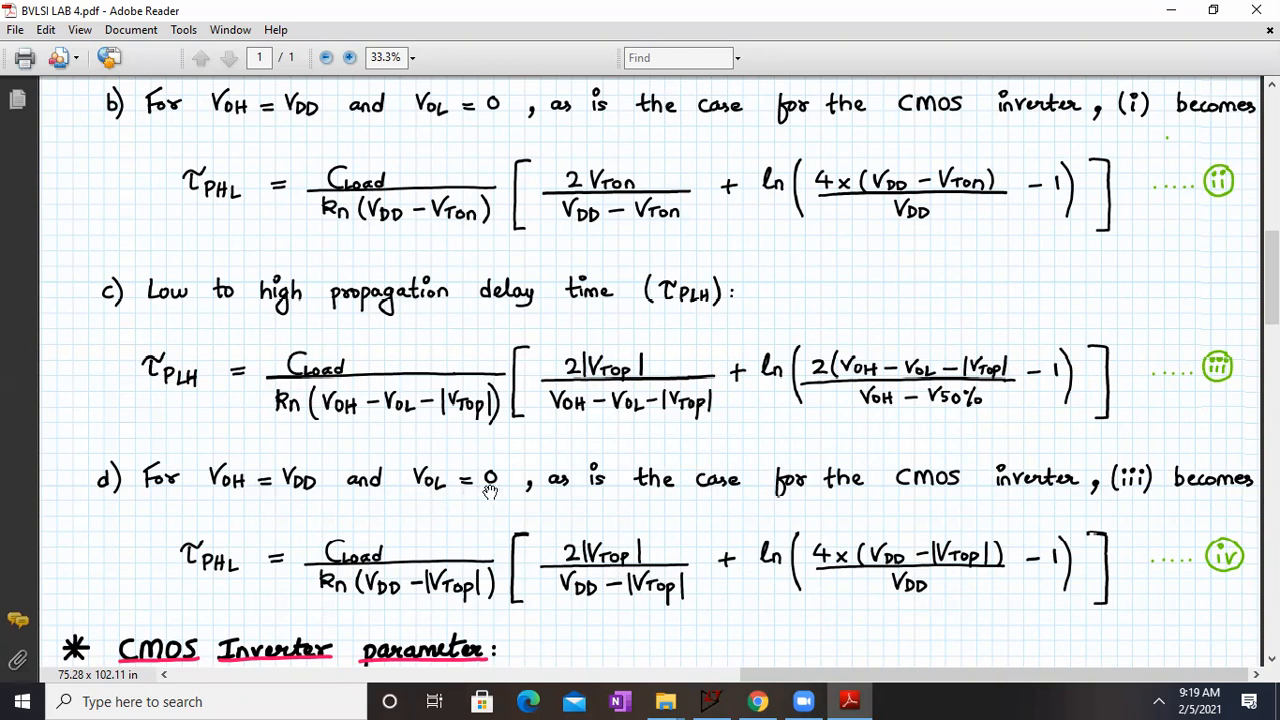
left_click_drag(505, 502, 498, 473)
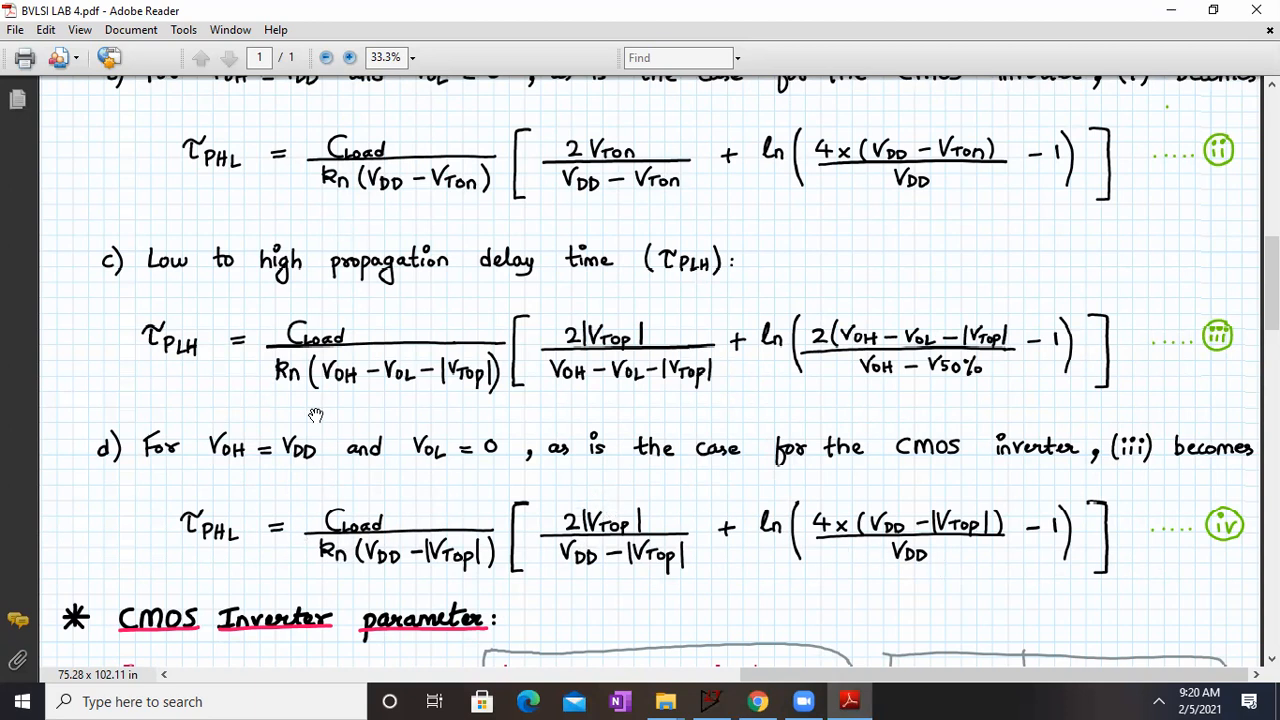
Step: Correct kn to kp in the denominators of equations (iii) and (iv) by writing a green p over each subscript n
scroll(283, 364, "up", 1)
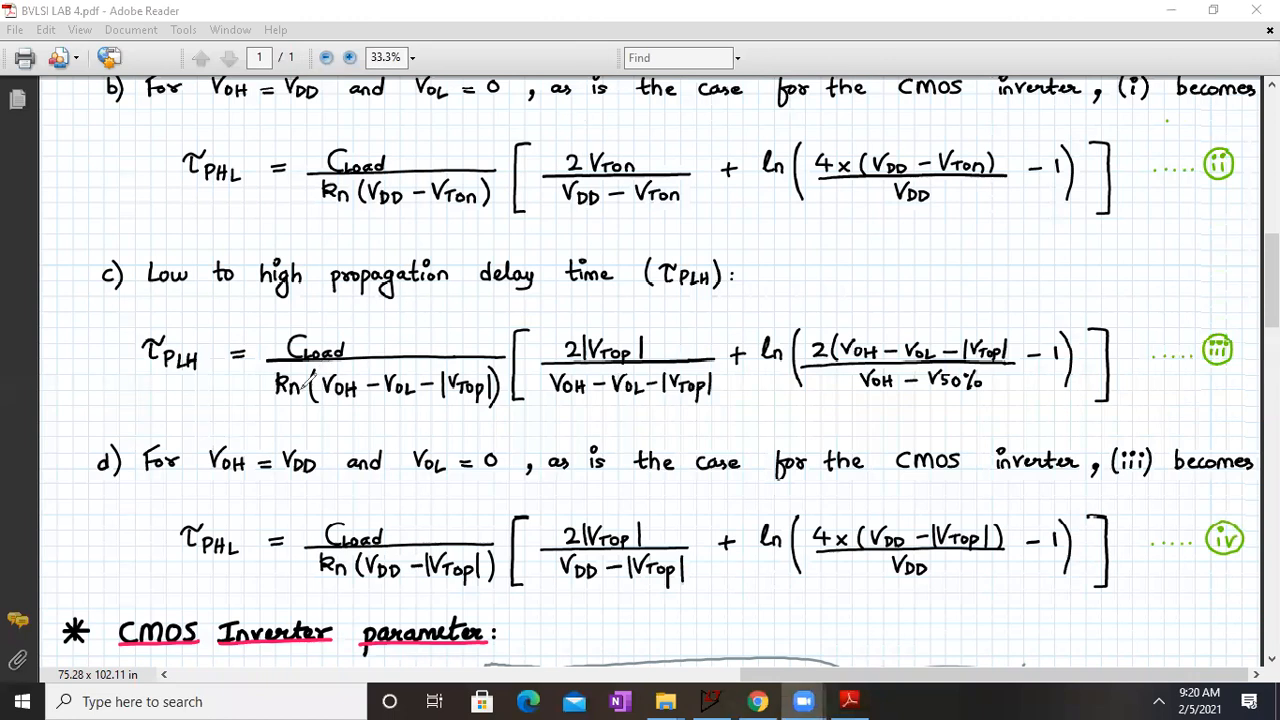
left_click_drag(290, 388, 290, 413)
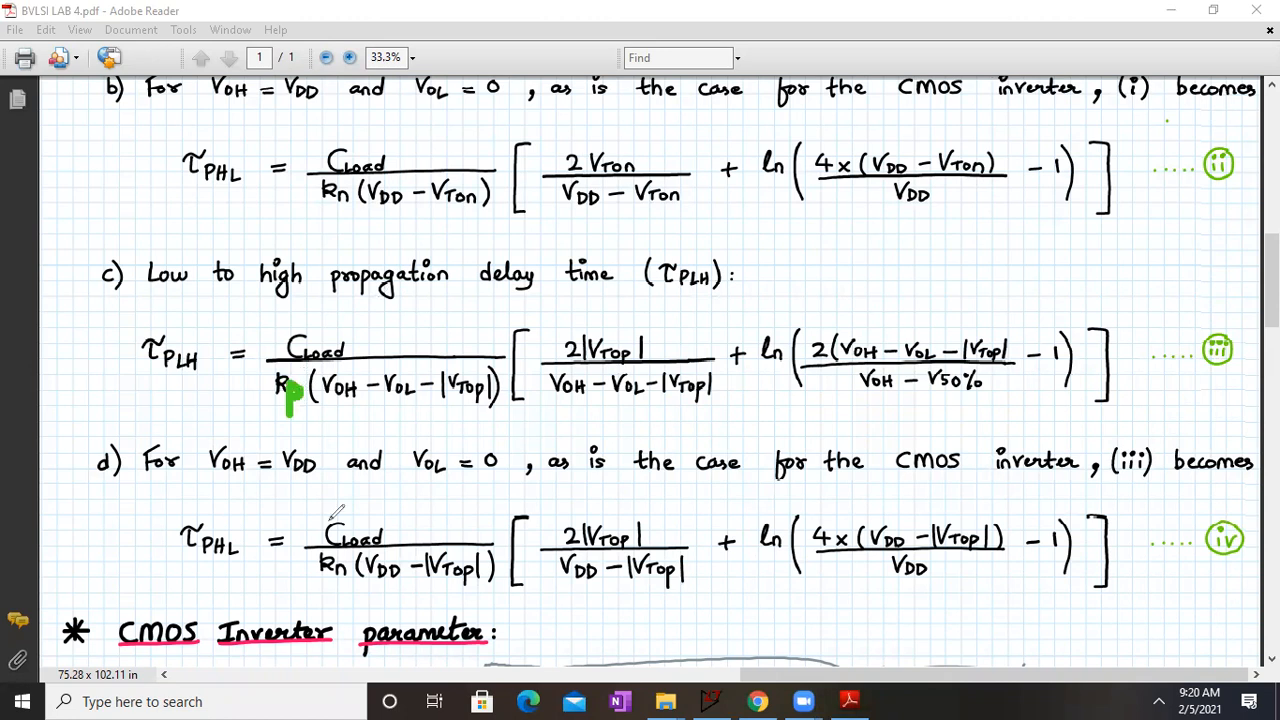
mouse_move(336, 564)
left_mouse_down()
mouse_move(338, 605)
mouse_move(353, 591)
left_mouse_up()
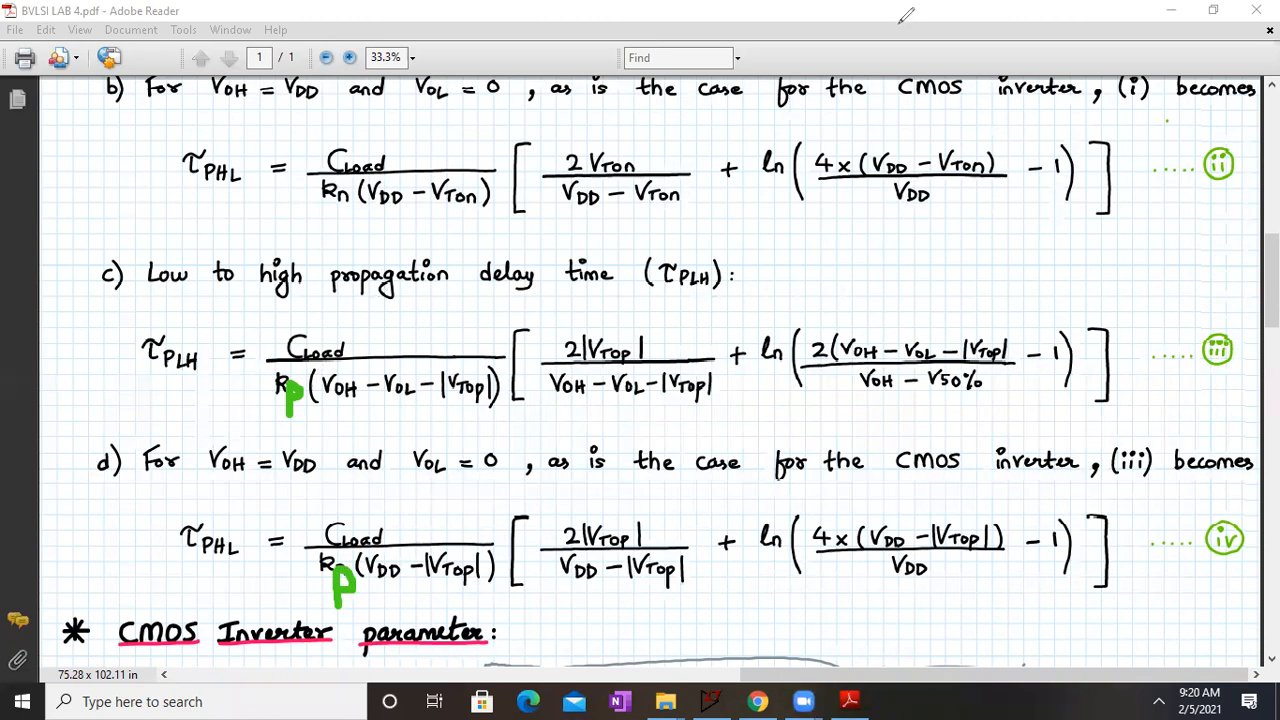
Step: Clear the green pen marks from equations (iii) and (iv) and bring up the observation tables
left_click(873, 137)
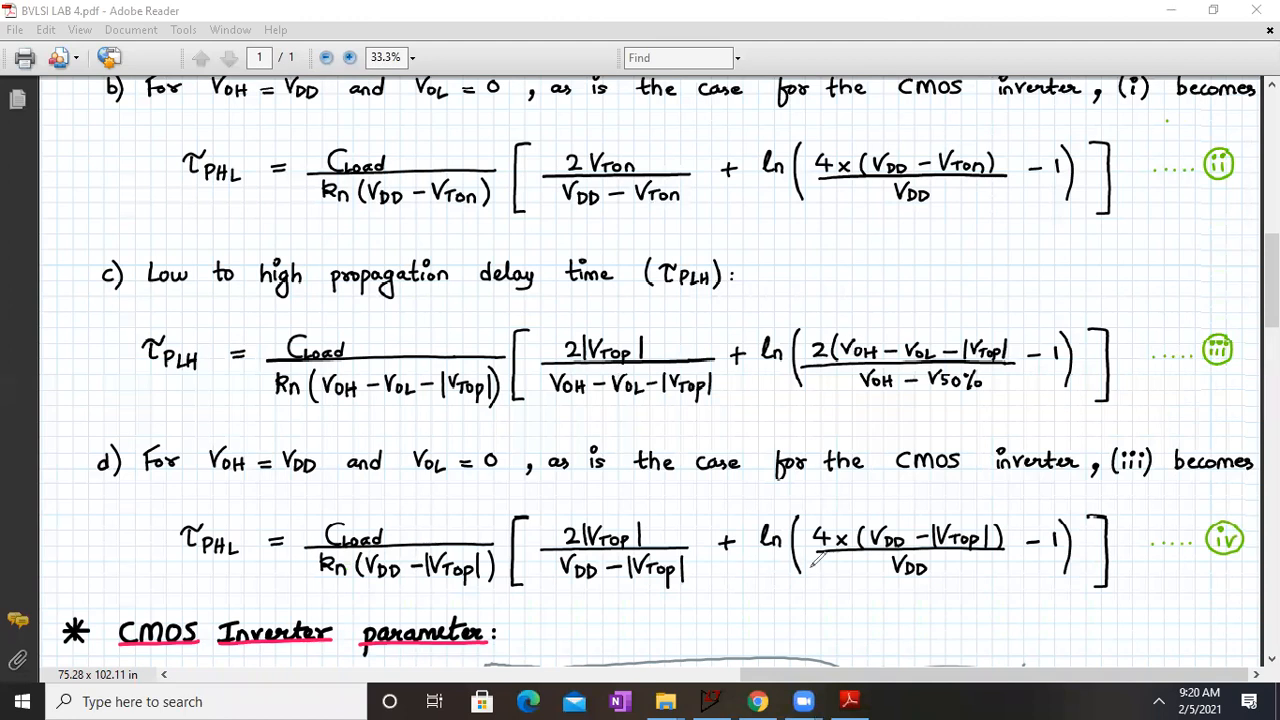
left_click_drag(512, 382, 1169, 260)
left_click_drag(440, 346, 80, 394)
left_click_drag(568, 468, 360, 530)
scroll(455, 455, "down", 10)
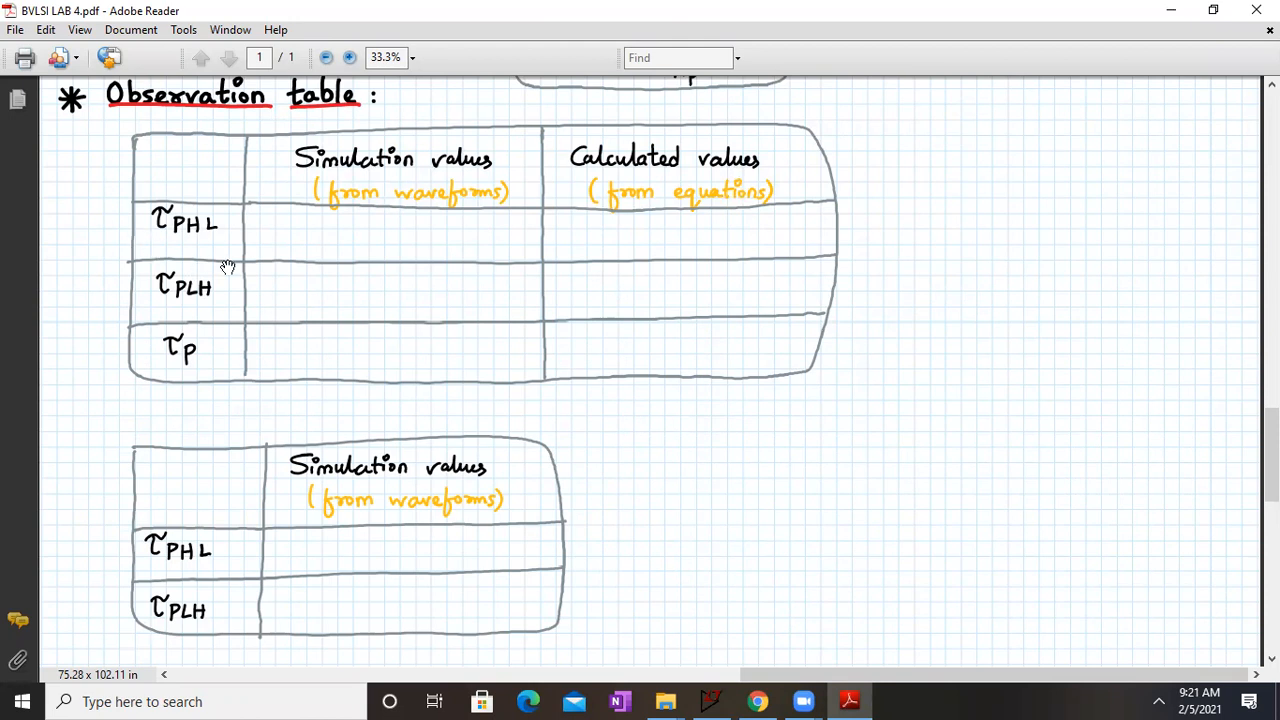
Step: Examine the rise and fall time definitions, the V10% and V90% level equations, and τfall and τrise on the Vout waveform
left_click_drag(187, 249, 151, 571)
left_click_drag(248, 317, 237, 560)
left_click_drag(473, 257, 458, 573)
left_click_drag(352, 341, 1259, 344)
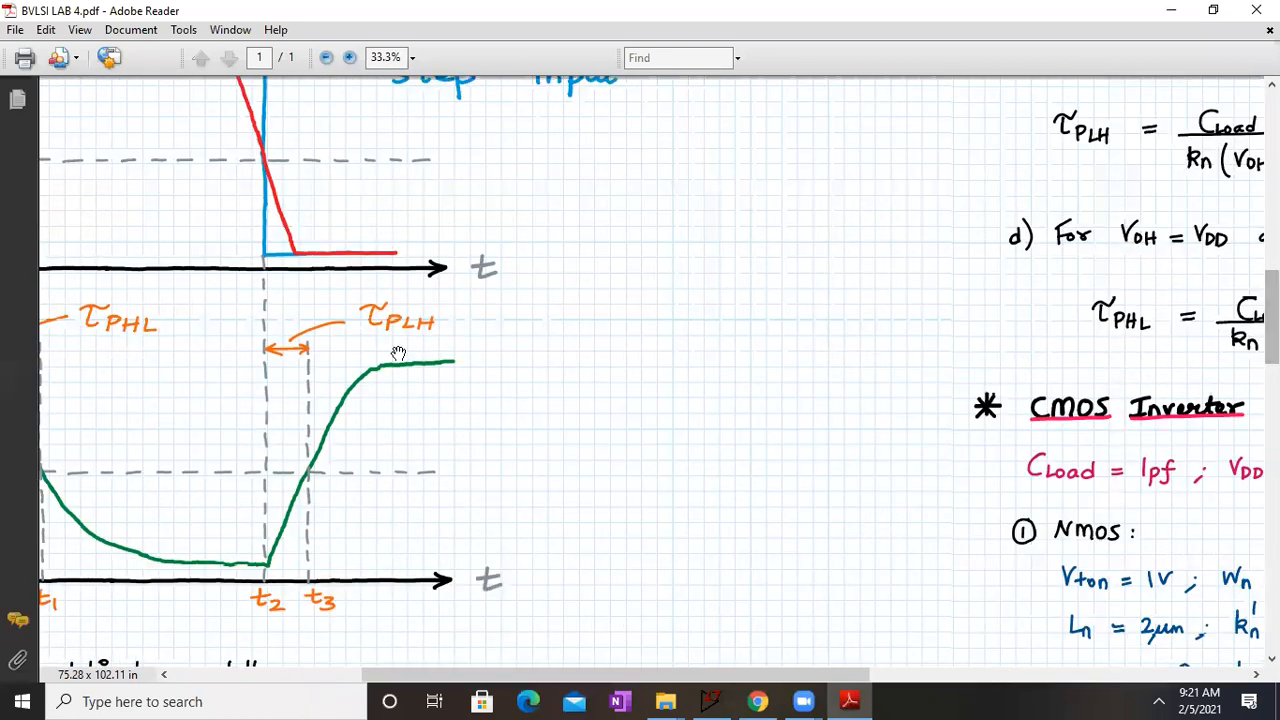
left_click_drag(398, 354, 798, 183)
scroll(812, 404, "down", 6)
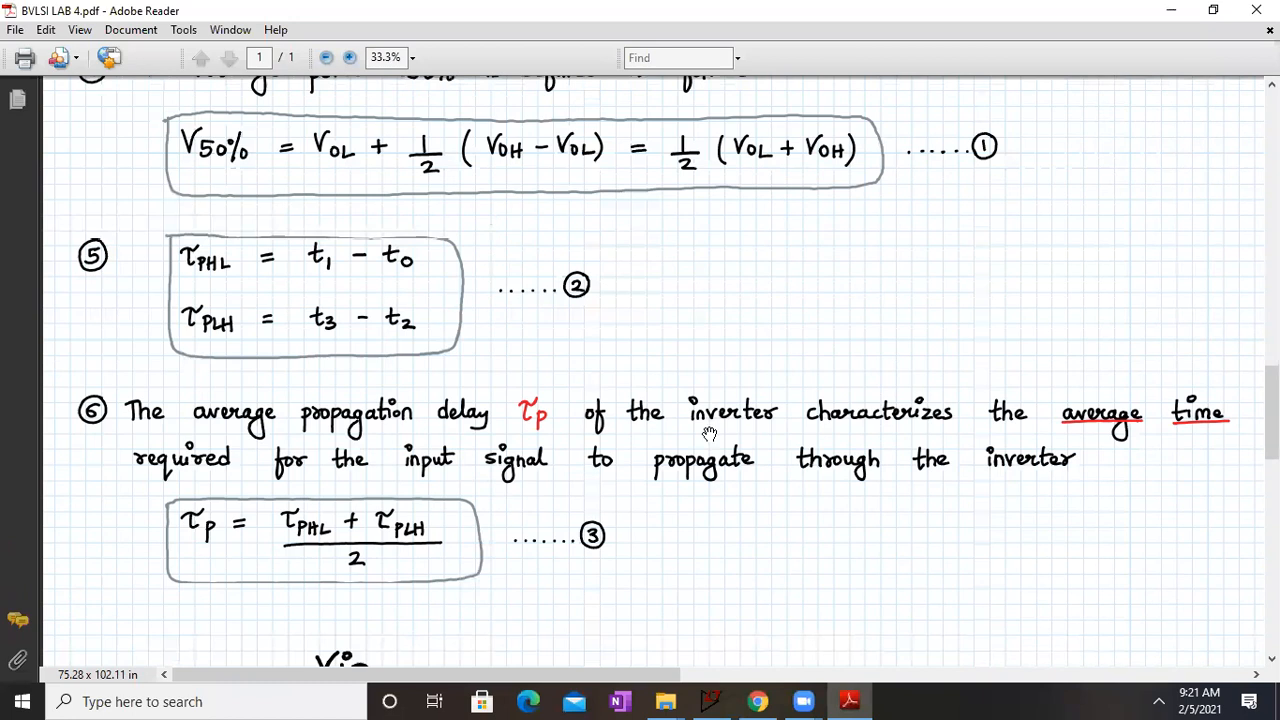
scroll(709, 434, "down", 10)
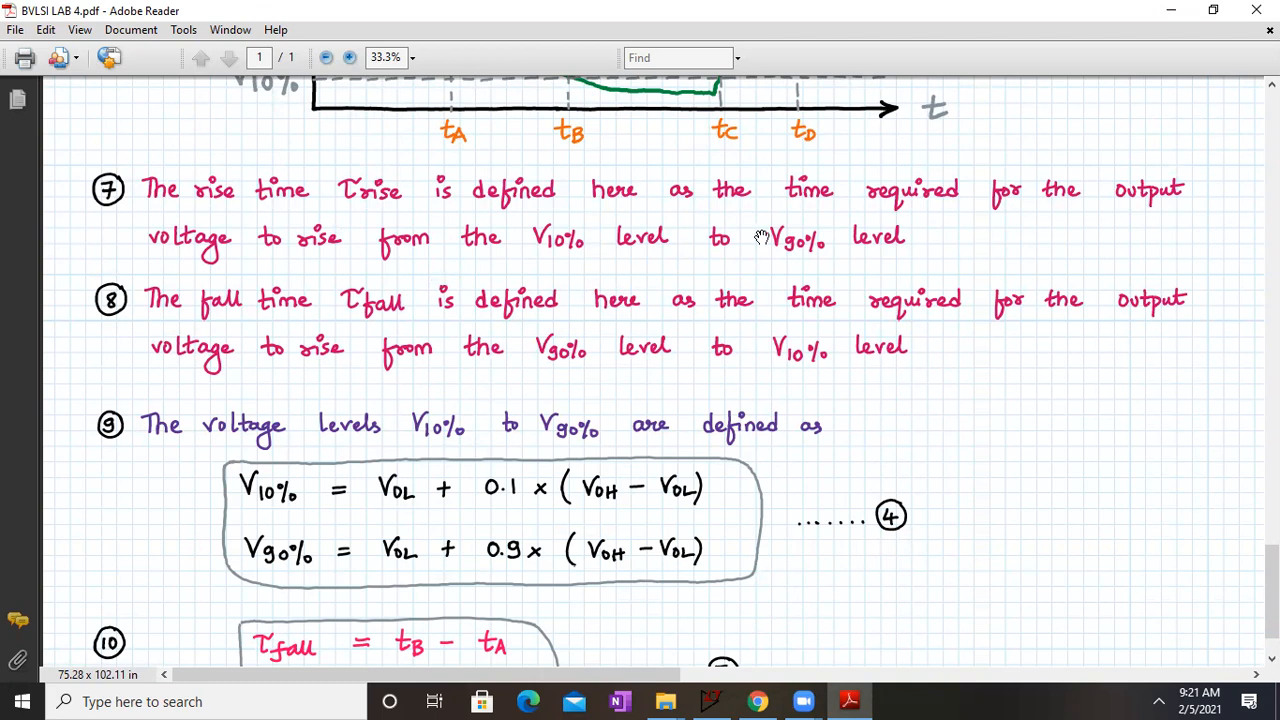
left_click_drag(963, 194, 930, 152)
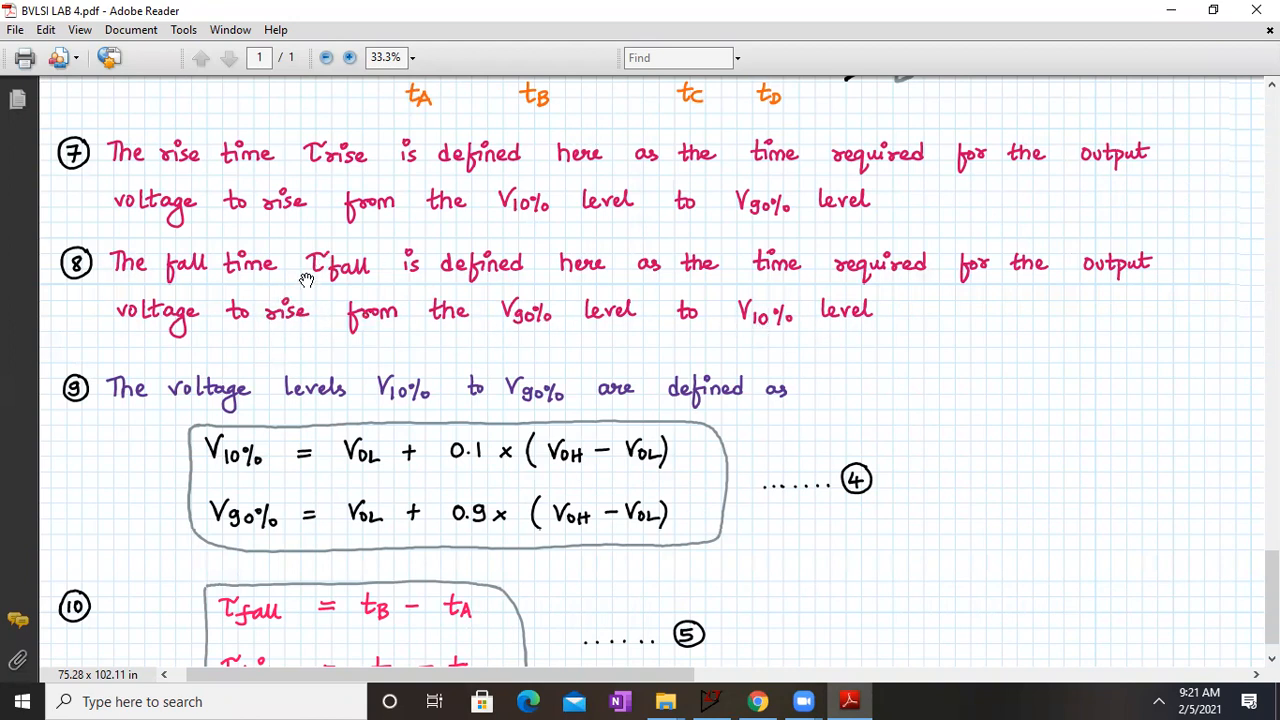
scroll(600, 380, "down", 1)
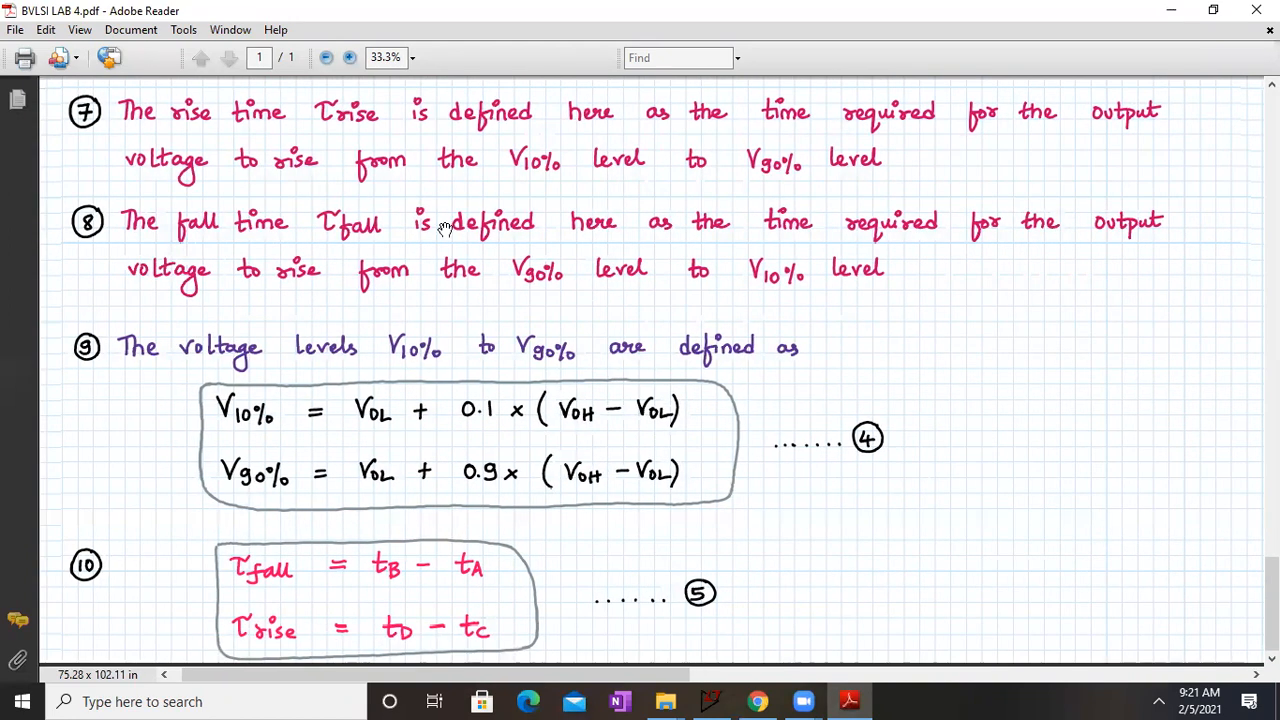
left_click_drag(563, 446, 496, 414)
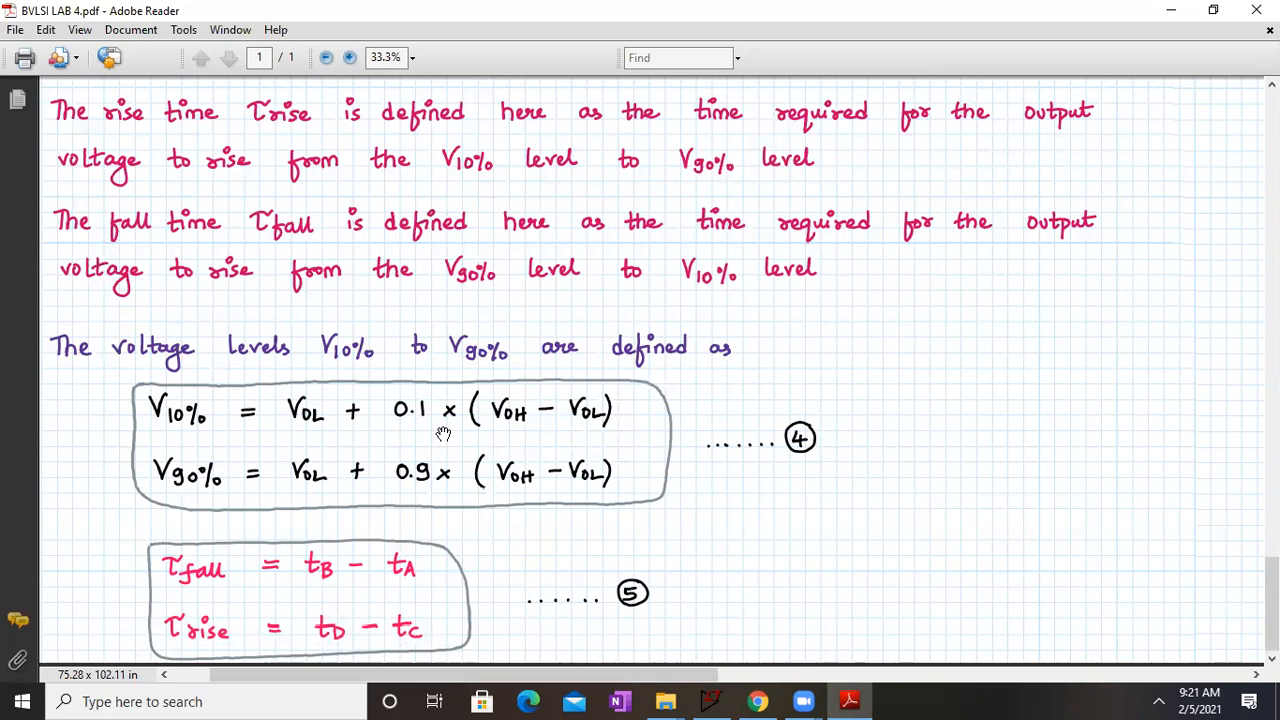
scroll(611, 243, "up", 10)
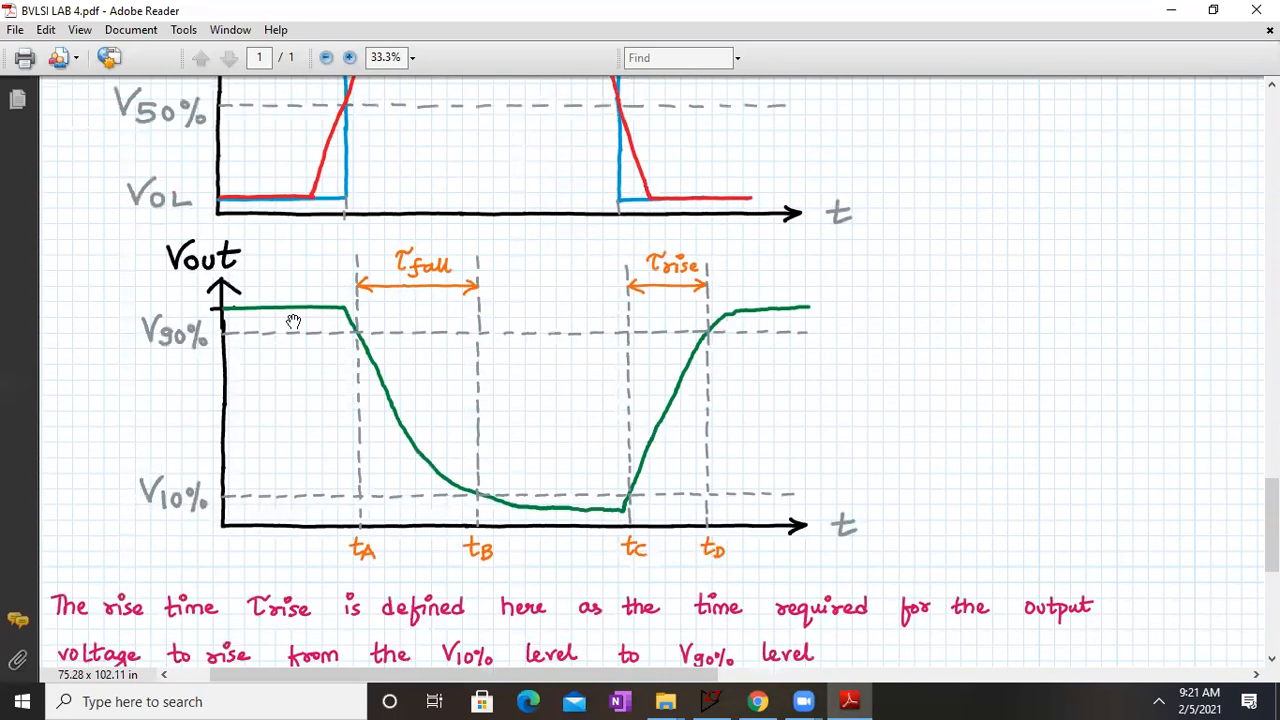
left_click_drag(409, 304, 407, 321)
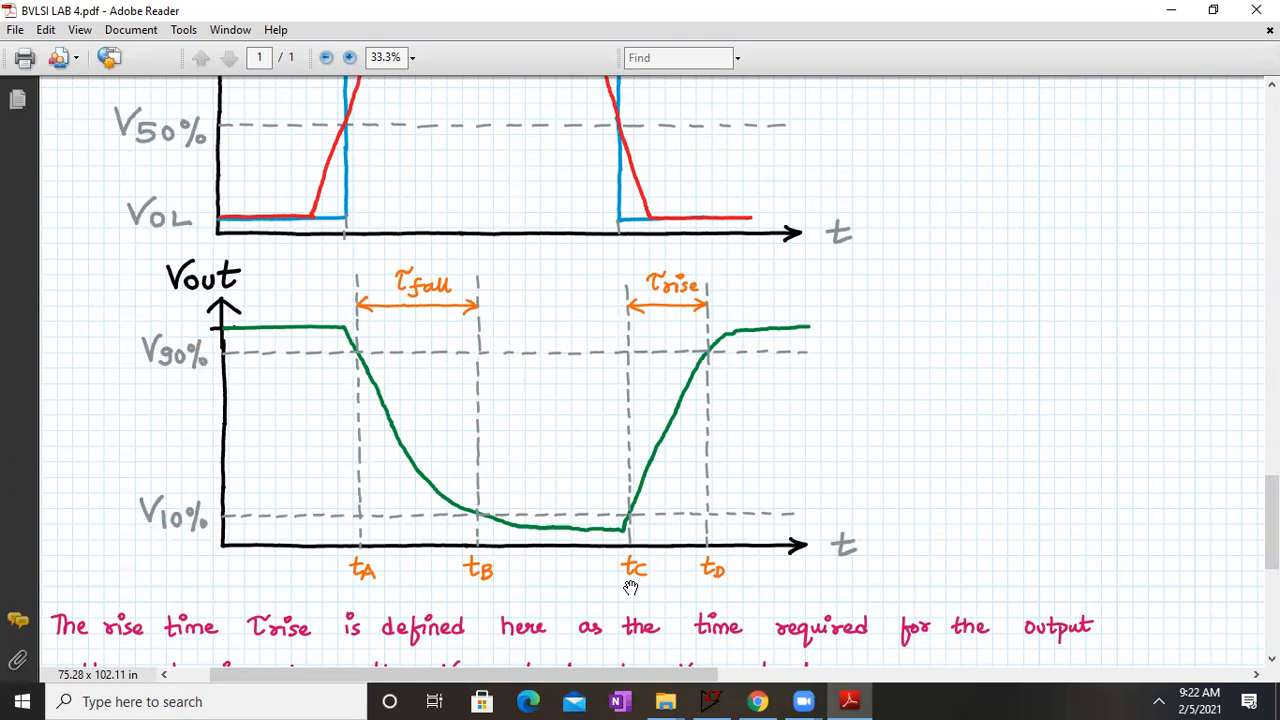
left_click_drag(829, 509, 325, 494)
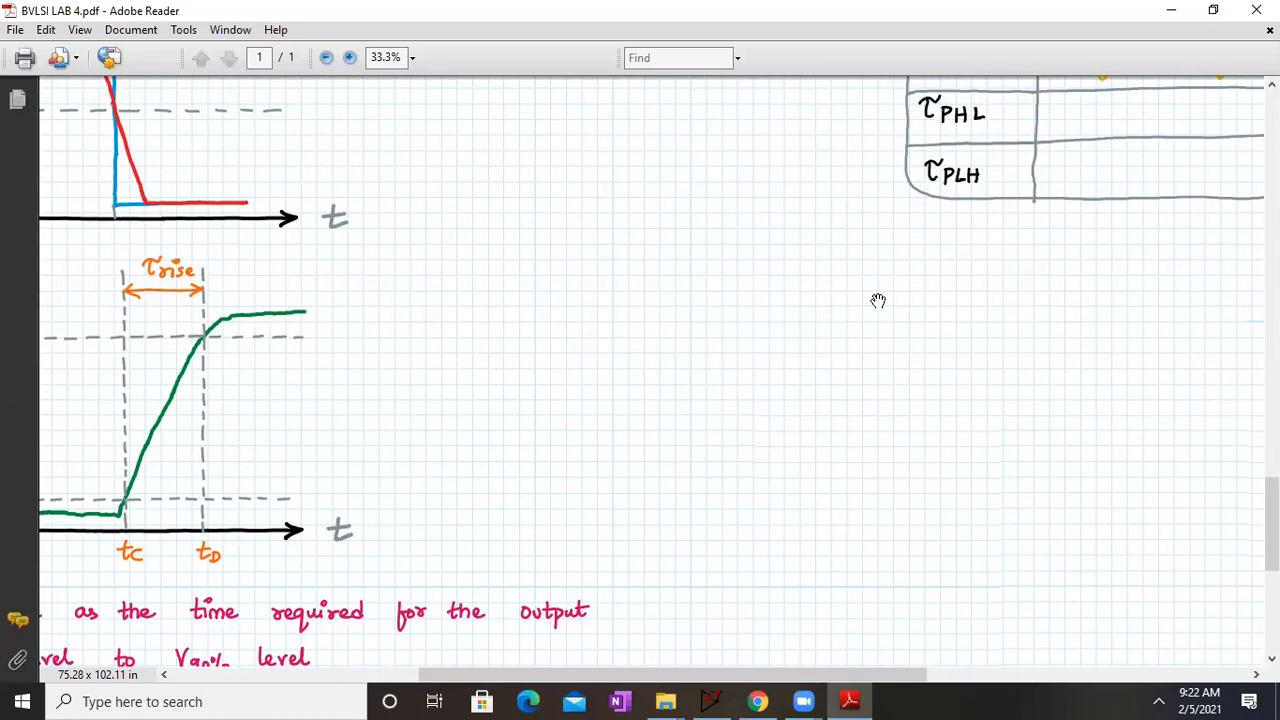
Step: Review the observation tables, propagation delay formulas (i) to (iv), and the NMOS, PMOS and input pulse parameters
left_click_drag(947, 162, 172, 641)
left_click_drag(540, 379, 455, 327)
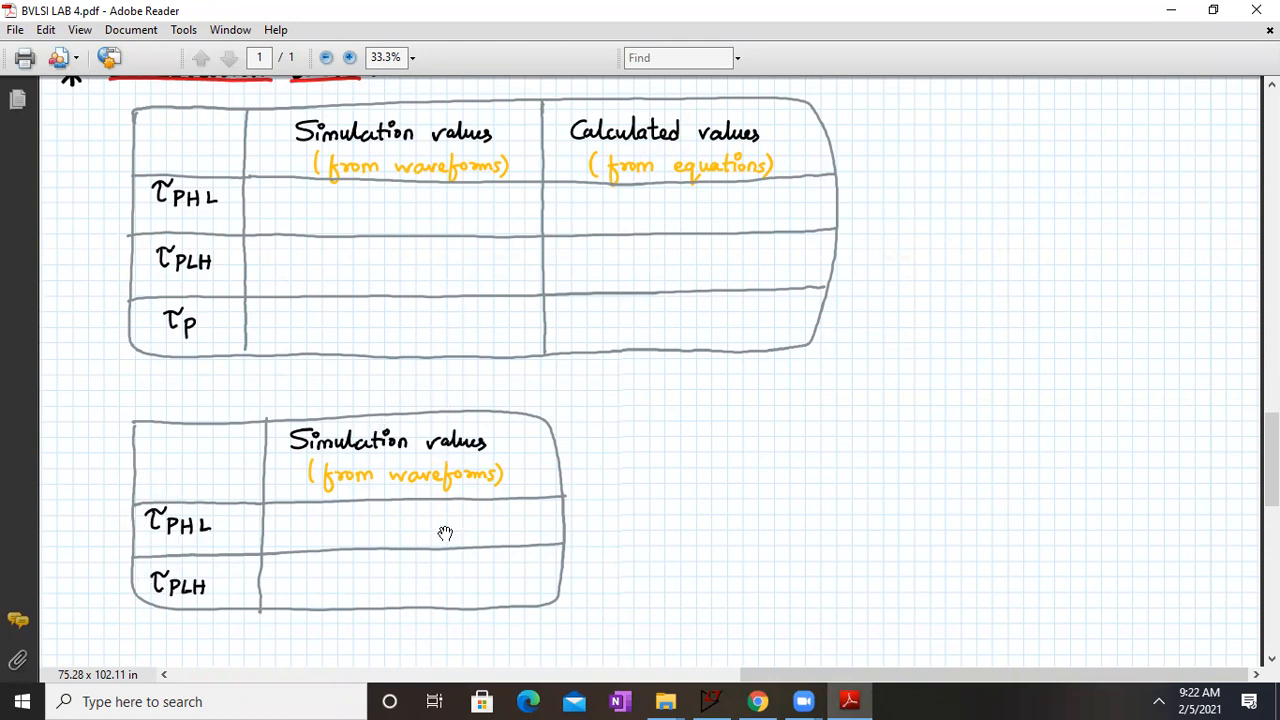
scroll(586, 314, "up", 5)
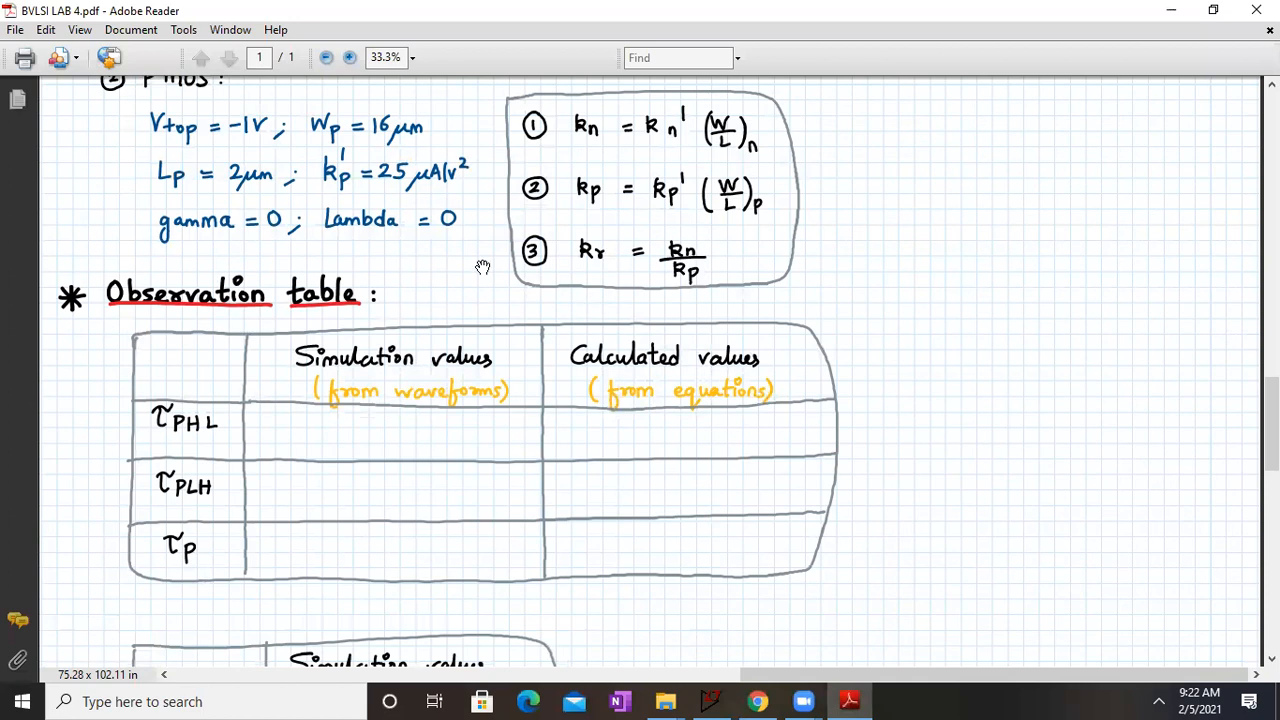
scroll(482, 267, "up", 15)
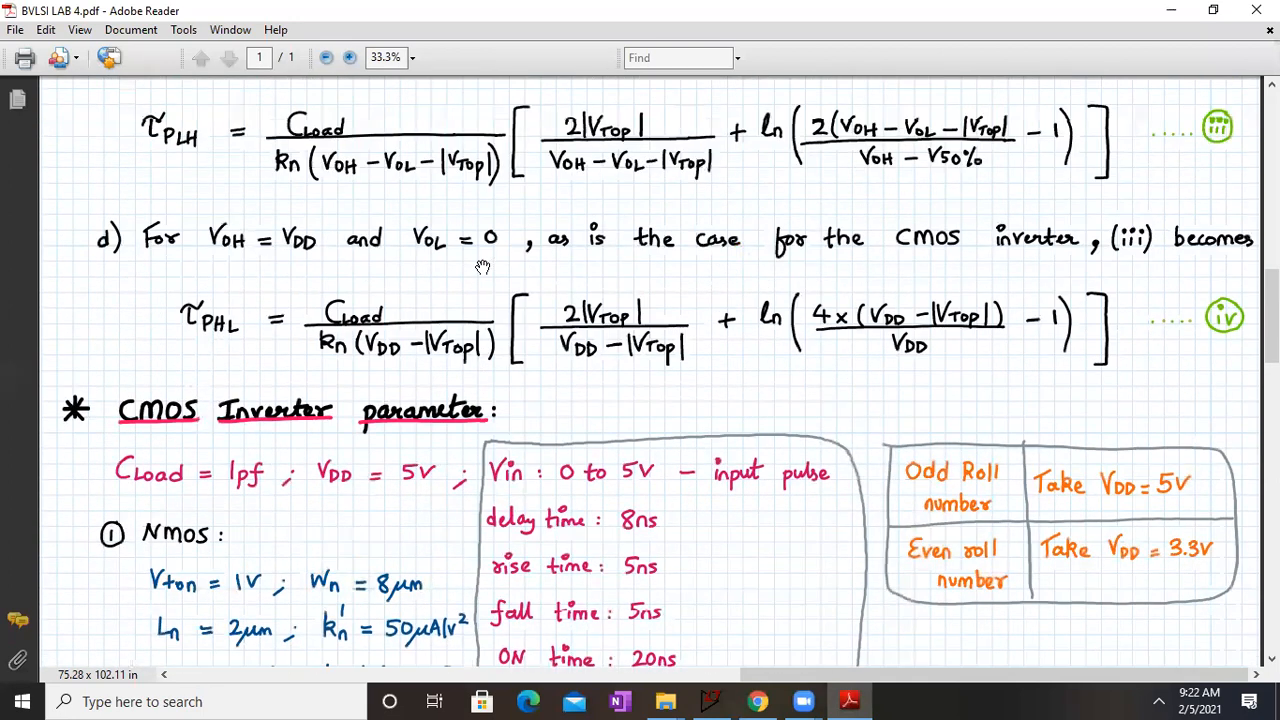
scroll(482, 267, "up", 10)
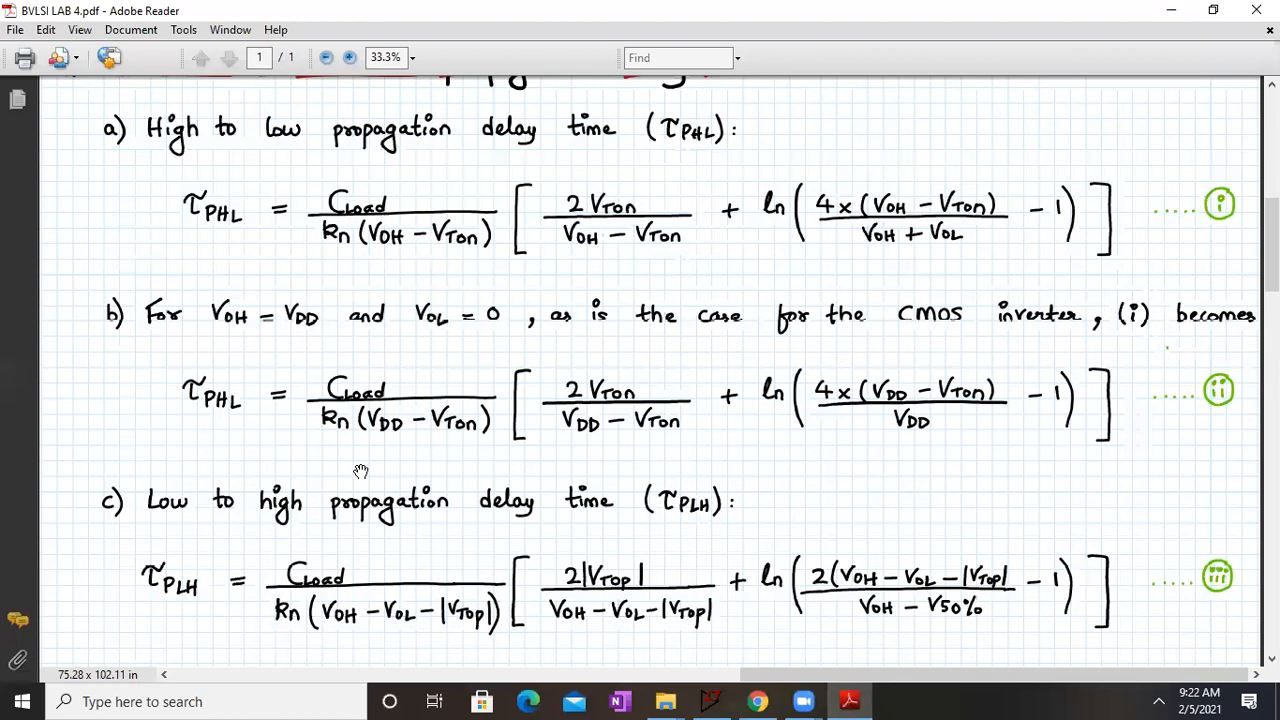
scroll(360, 470, "down", 11)
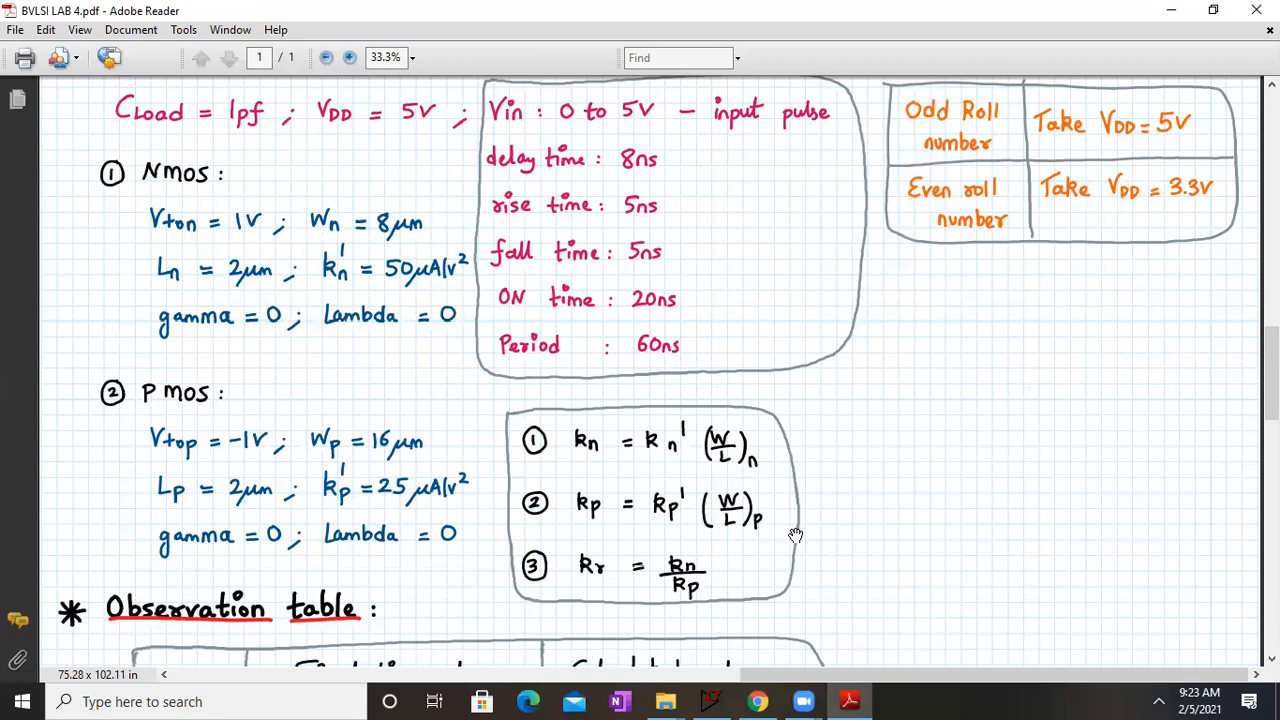
scroll(768, 328, "up", 2)
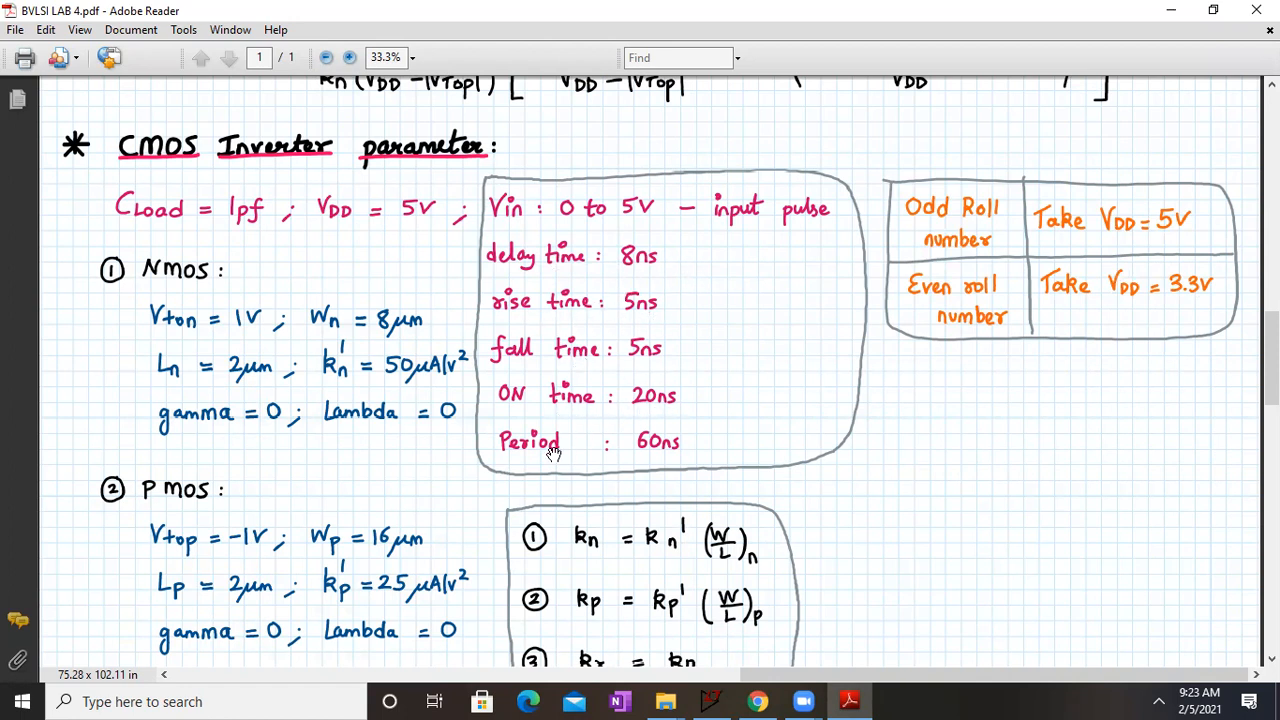
left_click_drag(781, 243, 724, 322)
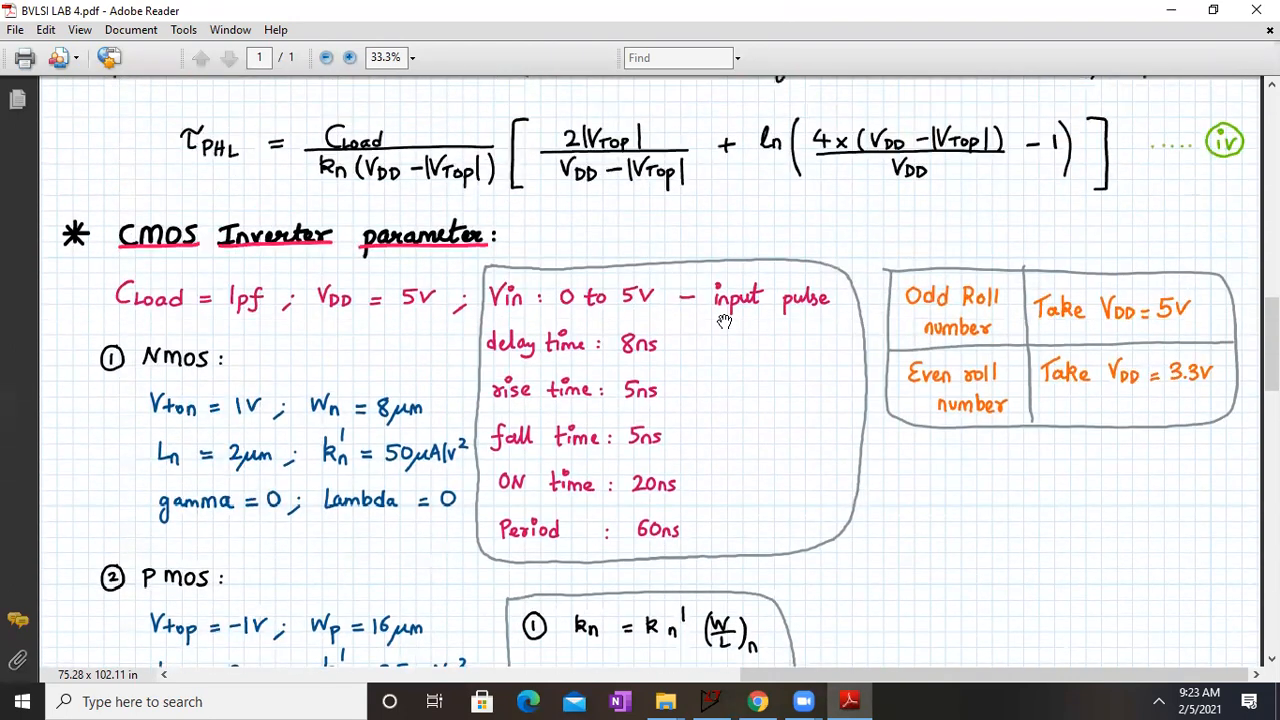
Step: Shrink the Adobe Reader window to a narrow strip beside LTspice, with the NMOS and PMOS parameters in view at 25% magnification
left_click(1228, 10)
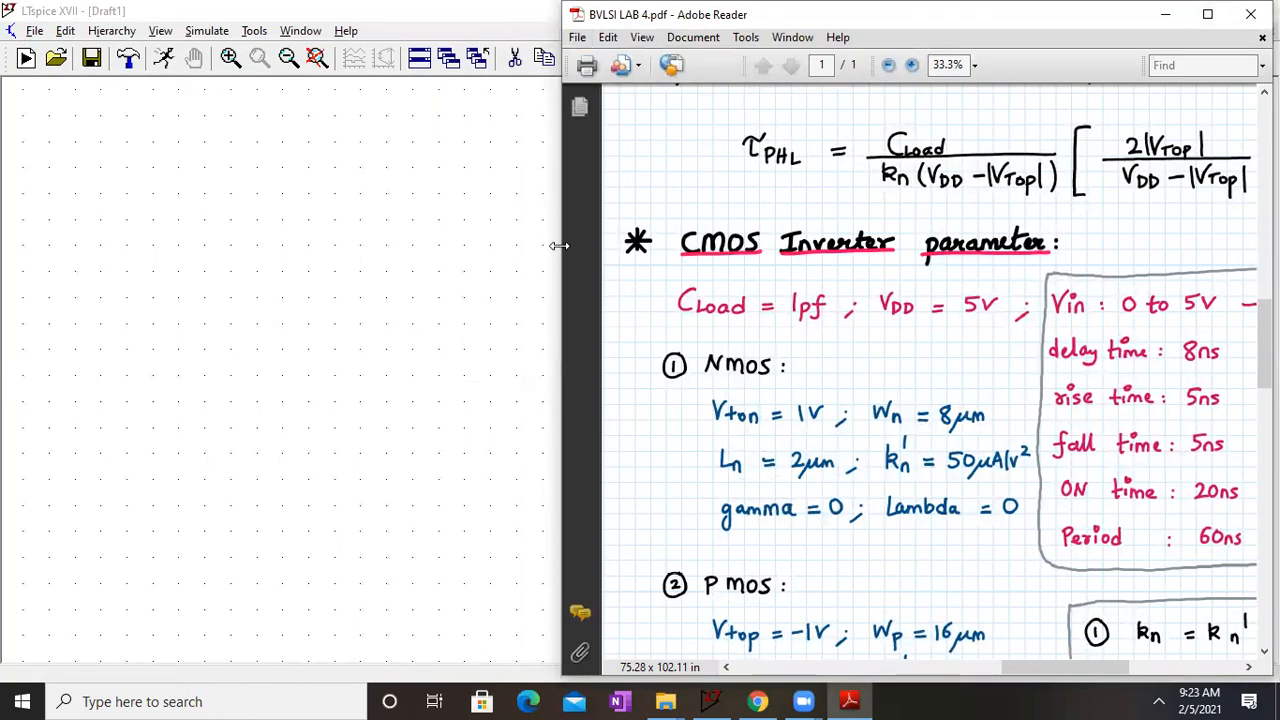
left_click_drag(558, 245, 947, 245)
scroll(1096, 327, "down", 1)
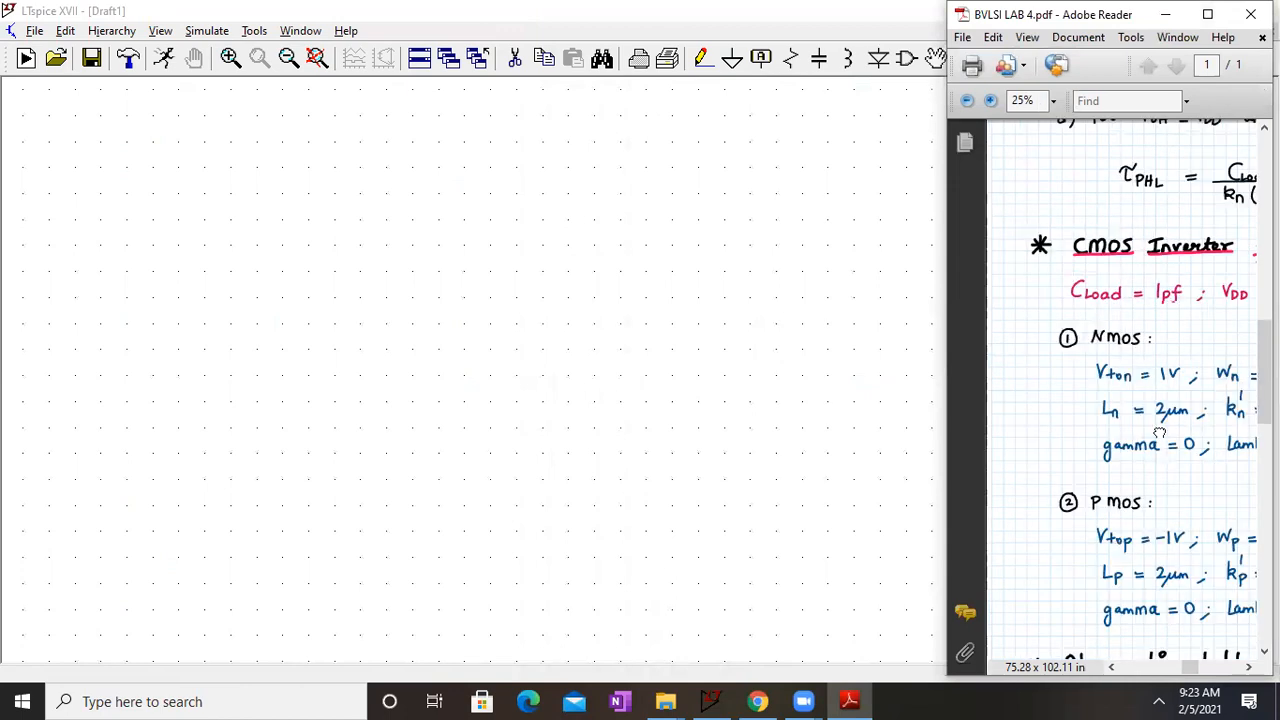
left_click_drag(1160, 433, 1086, 409)
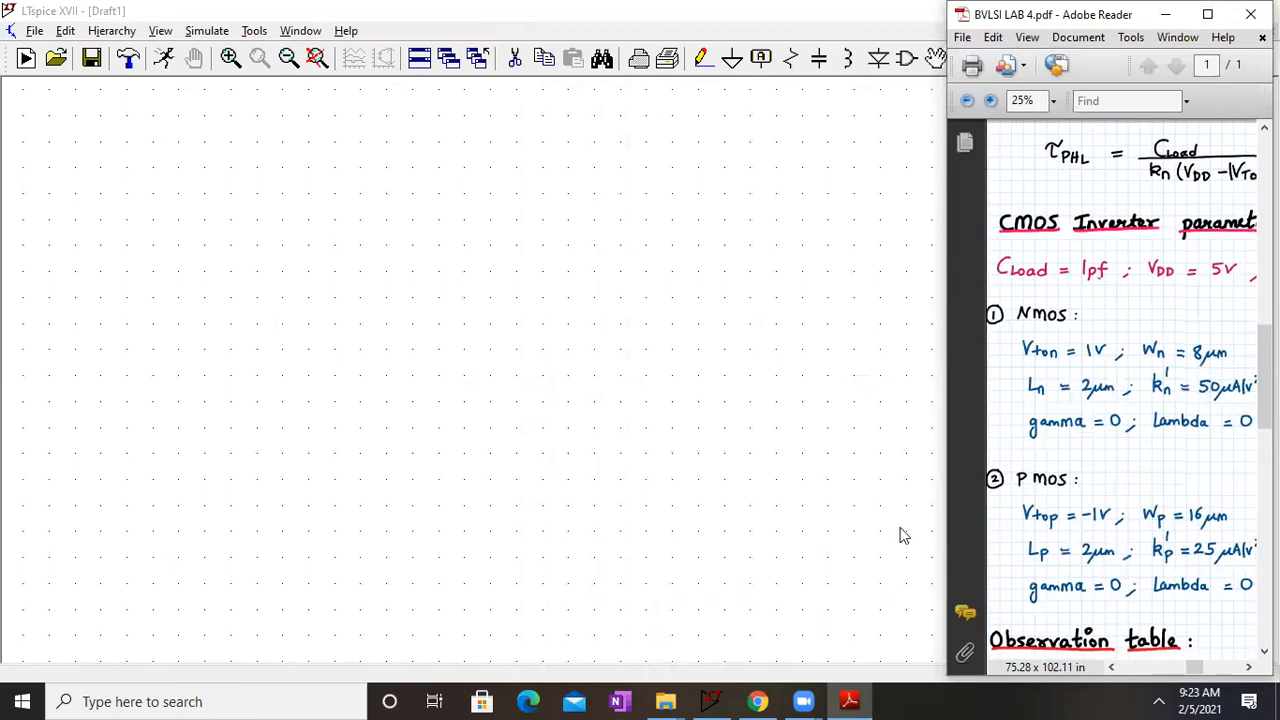
Step: Place one pmos4 transistor near the middle of the empty LTspice schematic
left_click(907, 58)
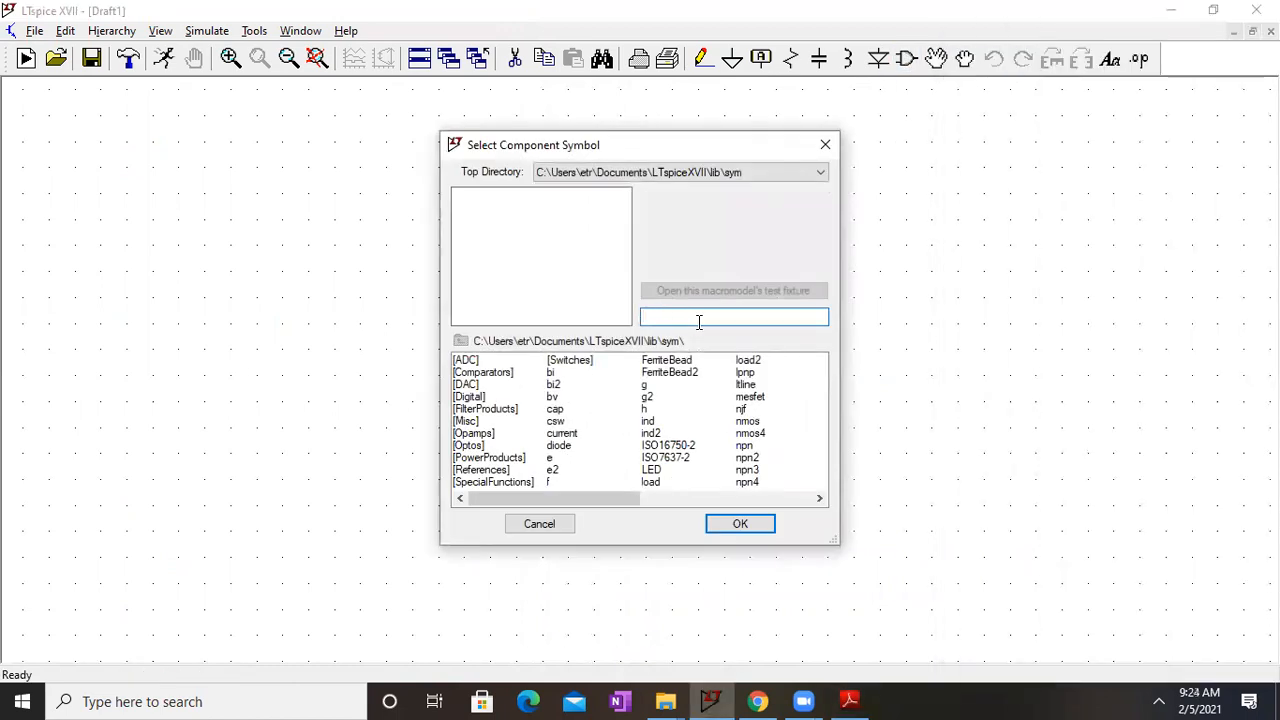
type("pmo")
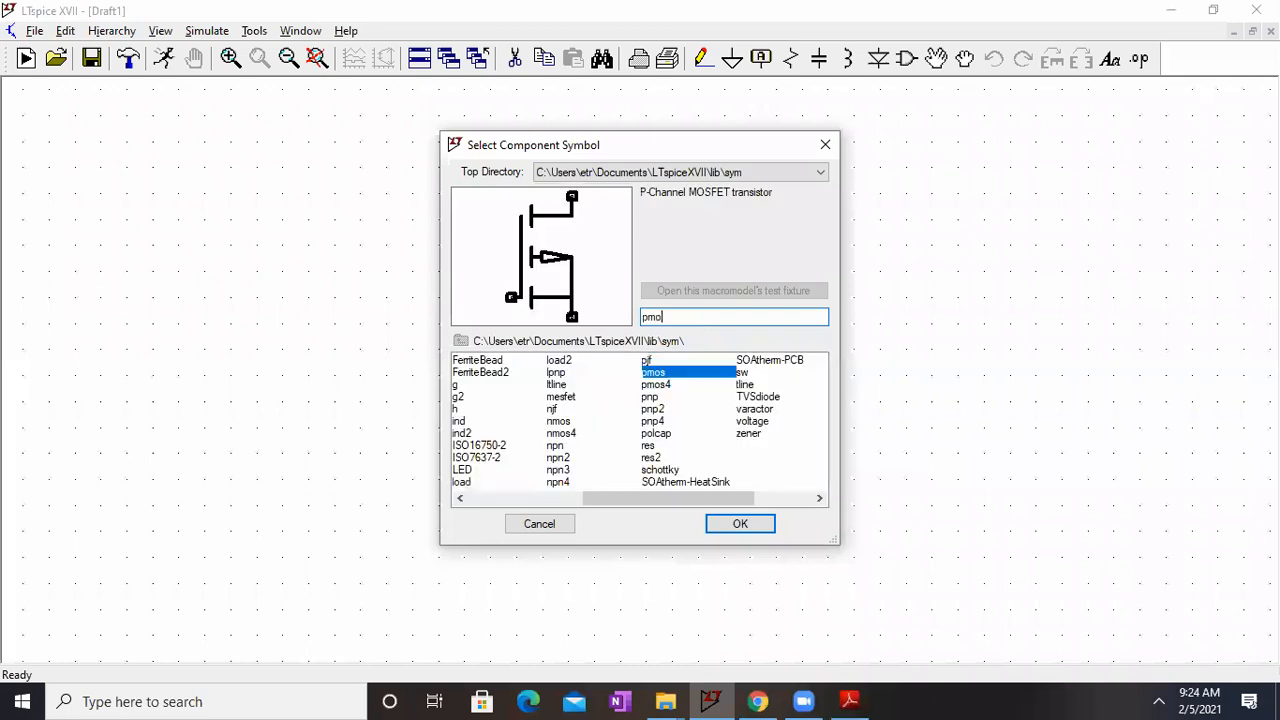
type("s4")
key("Return")
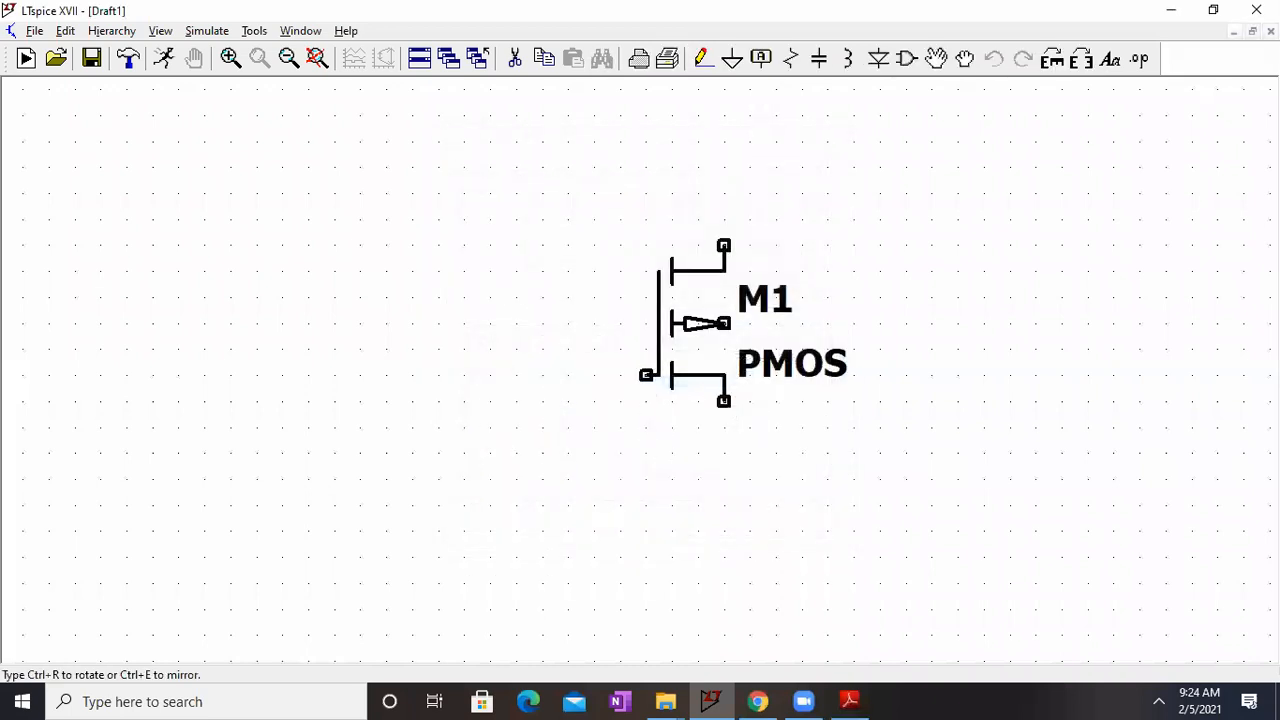
left_click(615, 297)
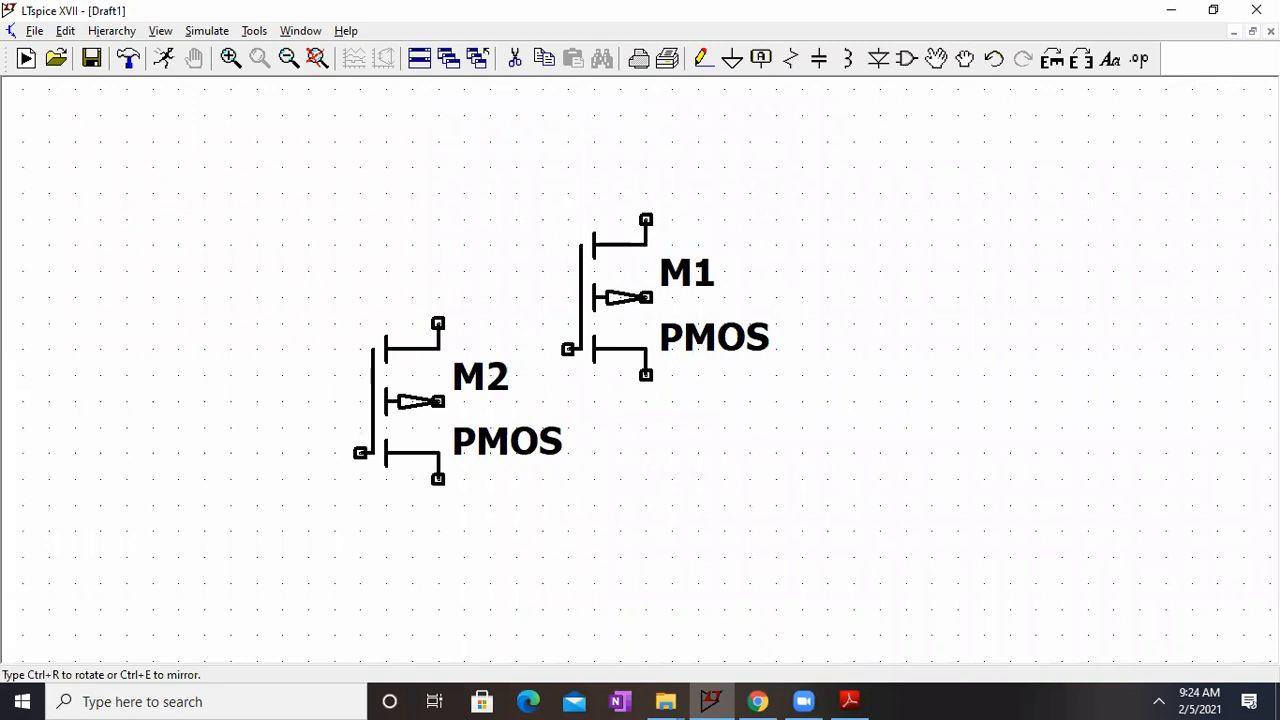
key("Escape")
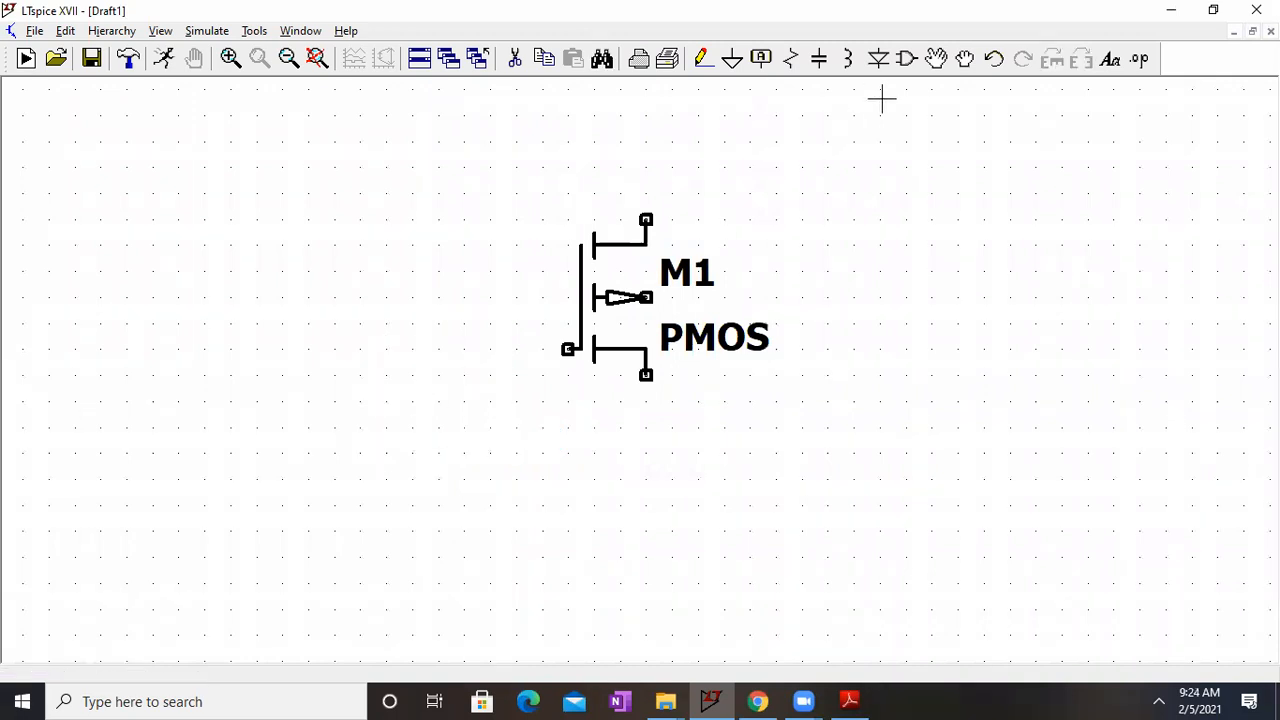
Step: Place one nmos4 transistor directly below the PMOS transistor, aligned with it
left_click(918, 62)
type("nmos4")
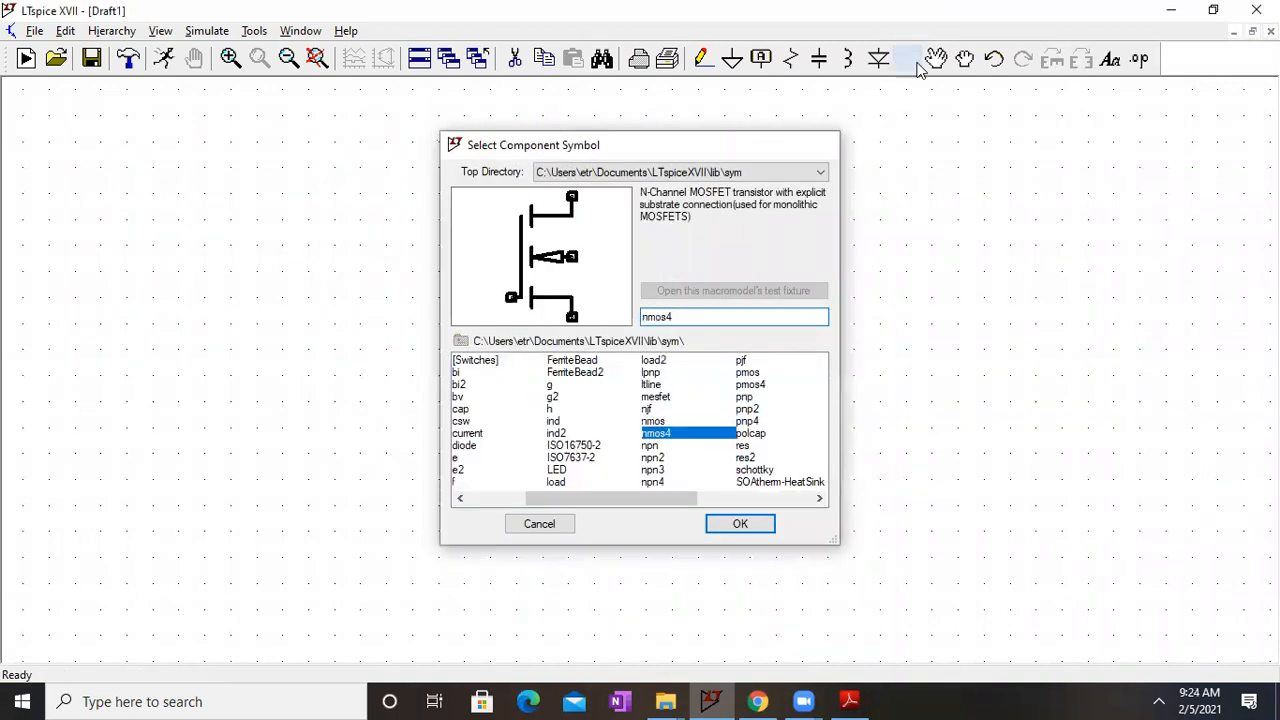
key("Return")
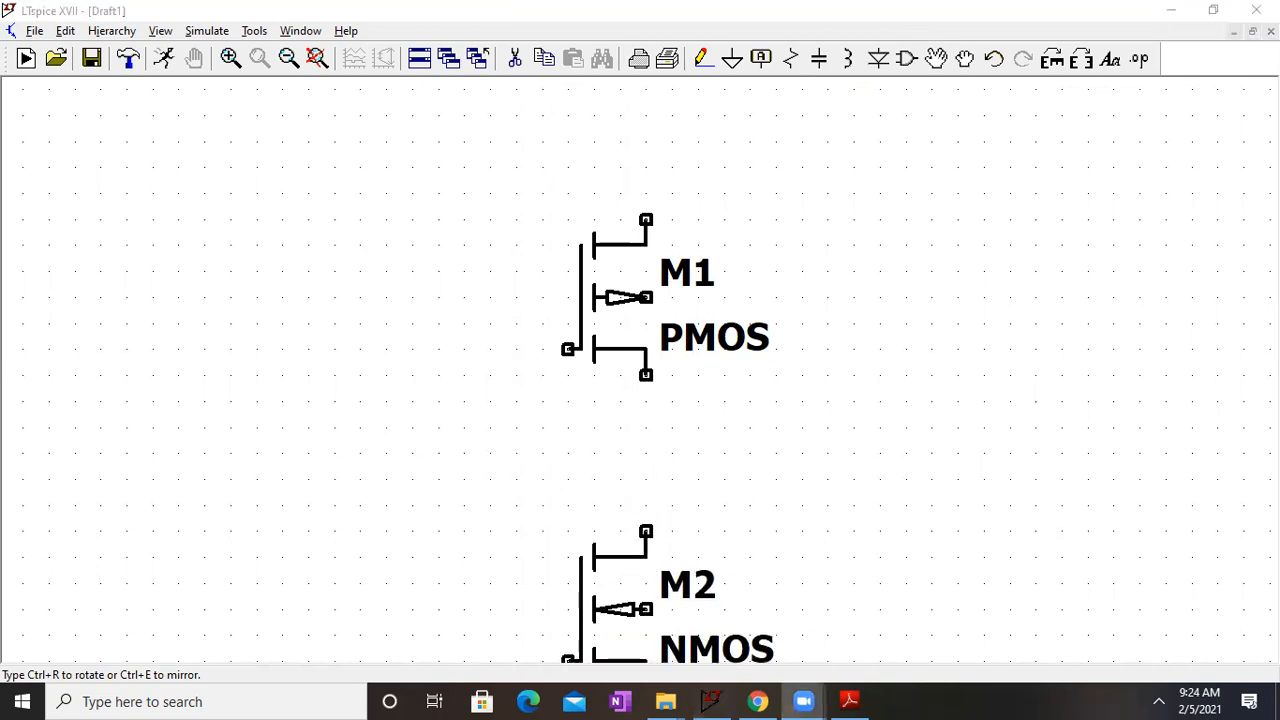
left_click(615, 555)
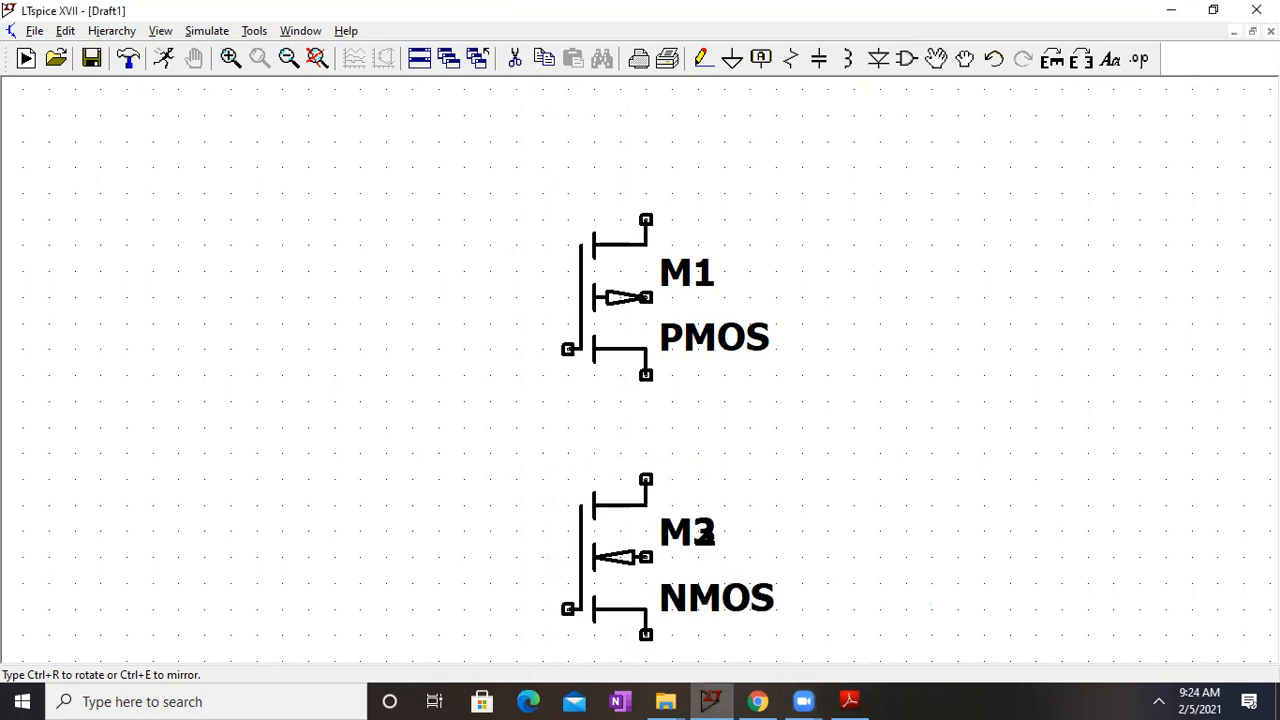
key("Escape")
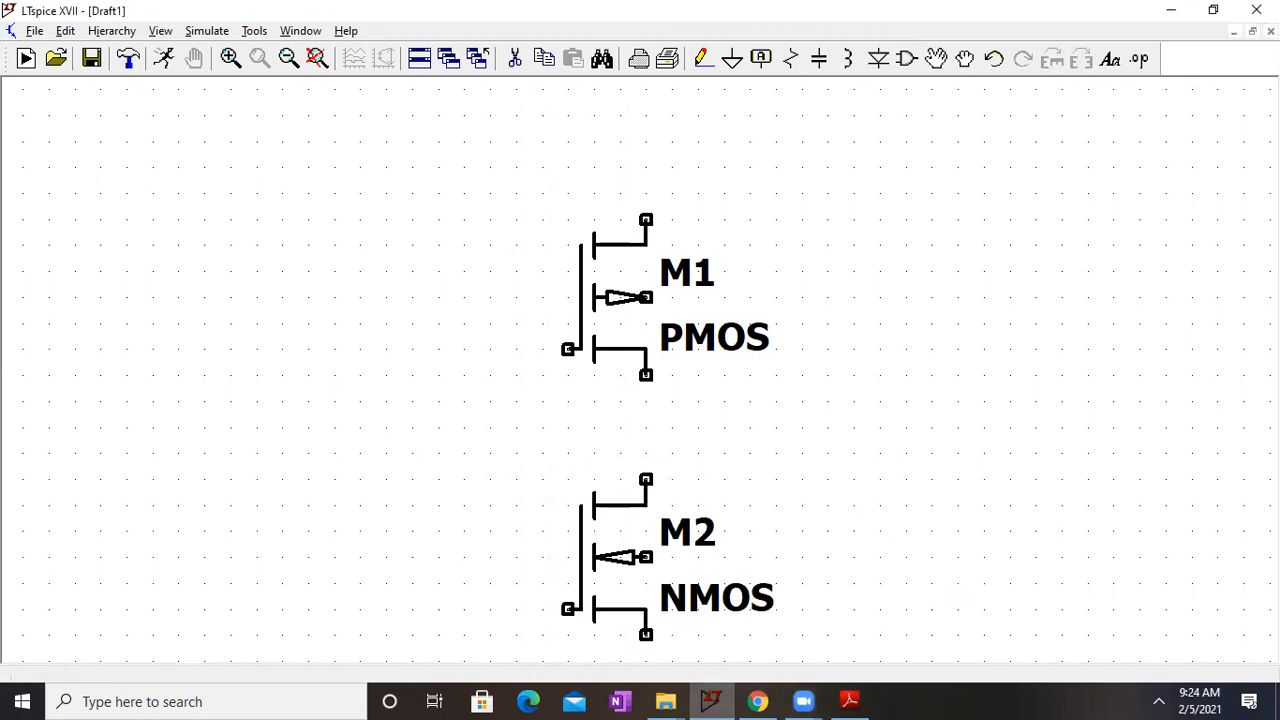
Step: Move NMOS transistor M2 farther down to widen the gap below PMOS M1, keeping both vertically aligned
left_click_drag(758, 525, 691, 437)
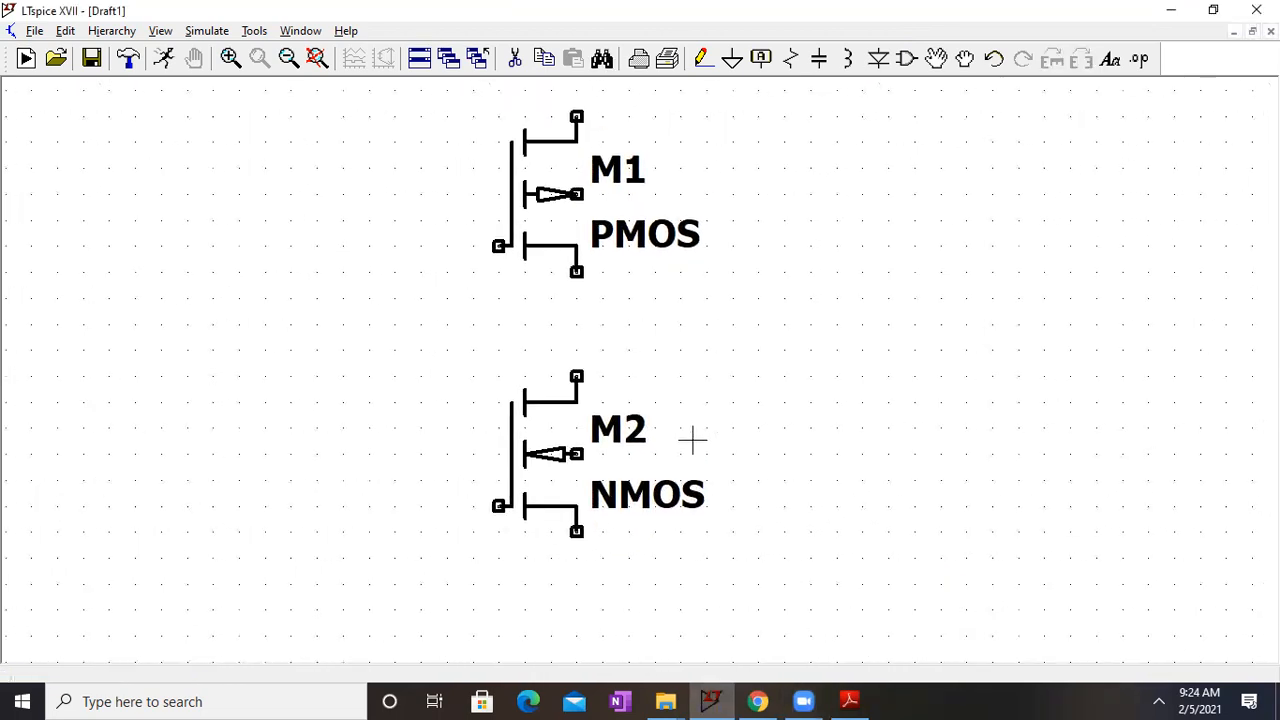
left_click(936, 59)
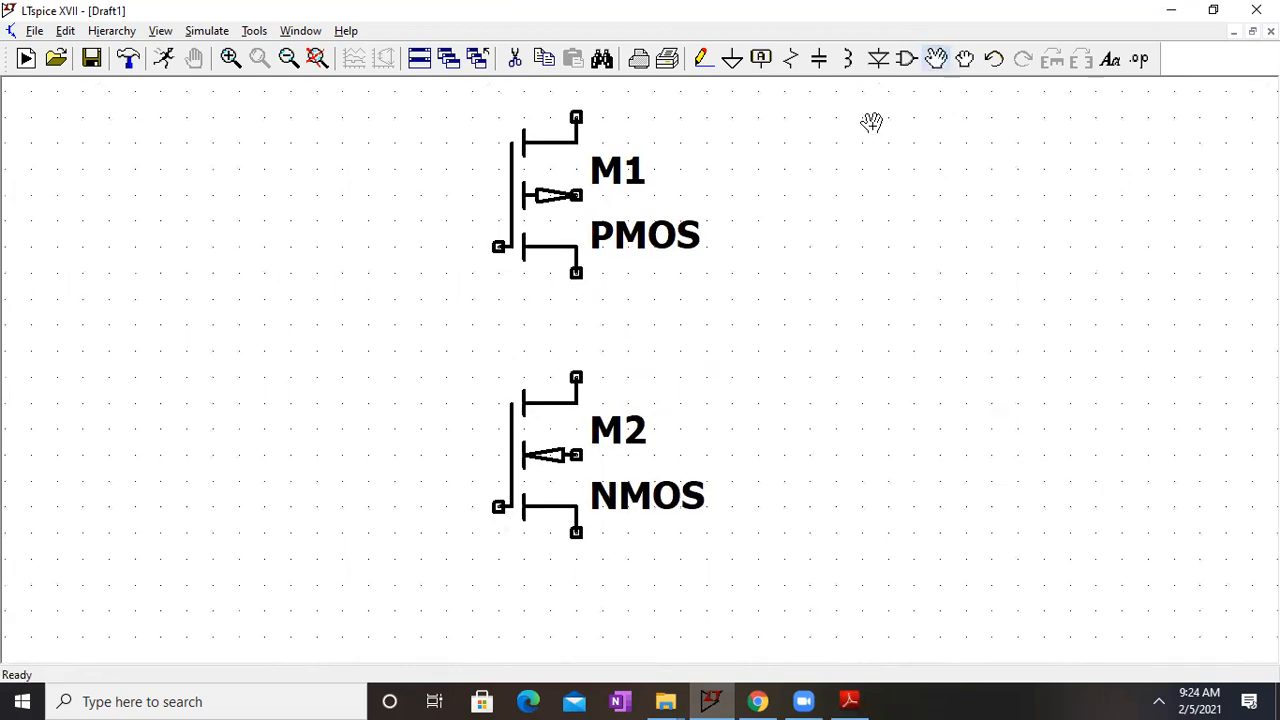
left_click(560, 449)
left_click(556, 584)
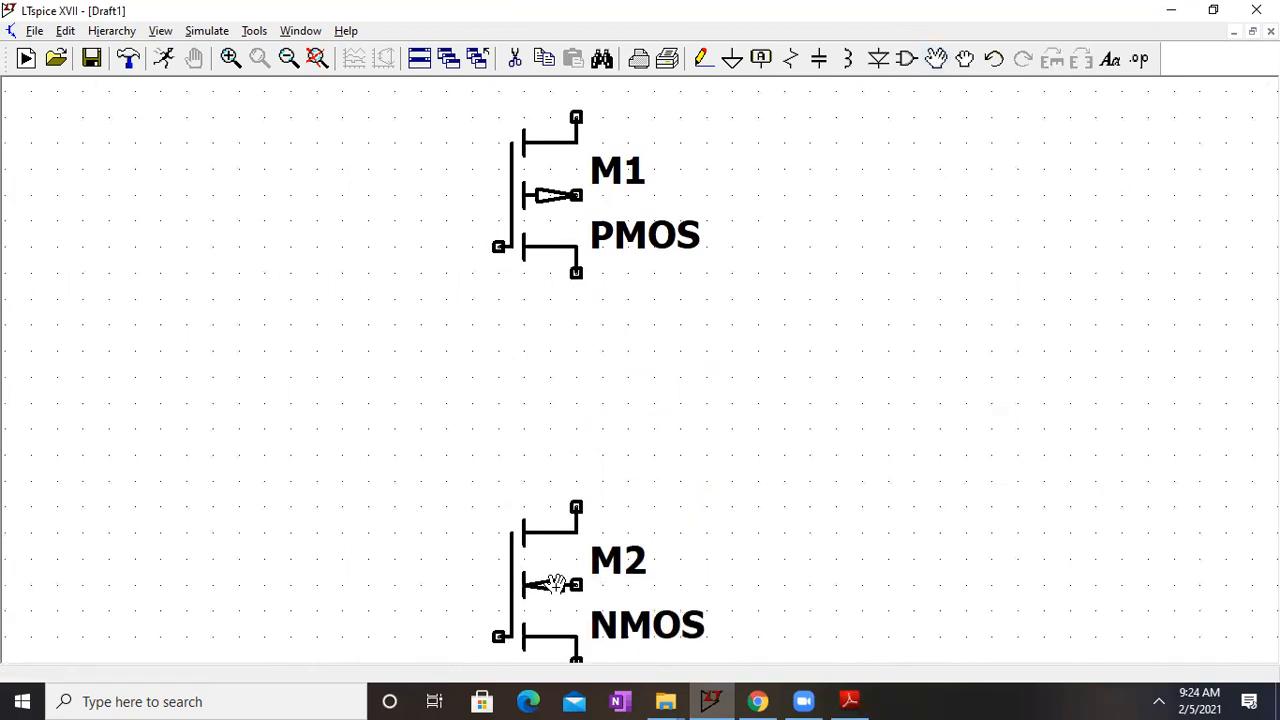
left_click(289, 59)
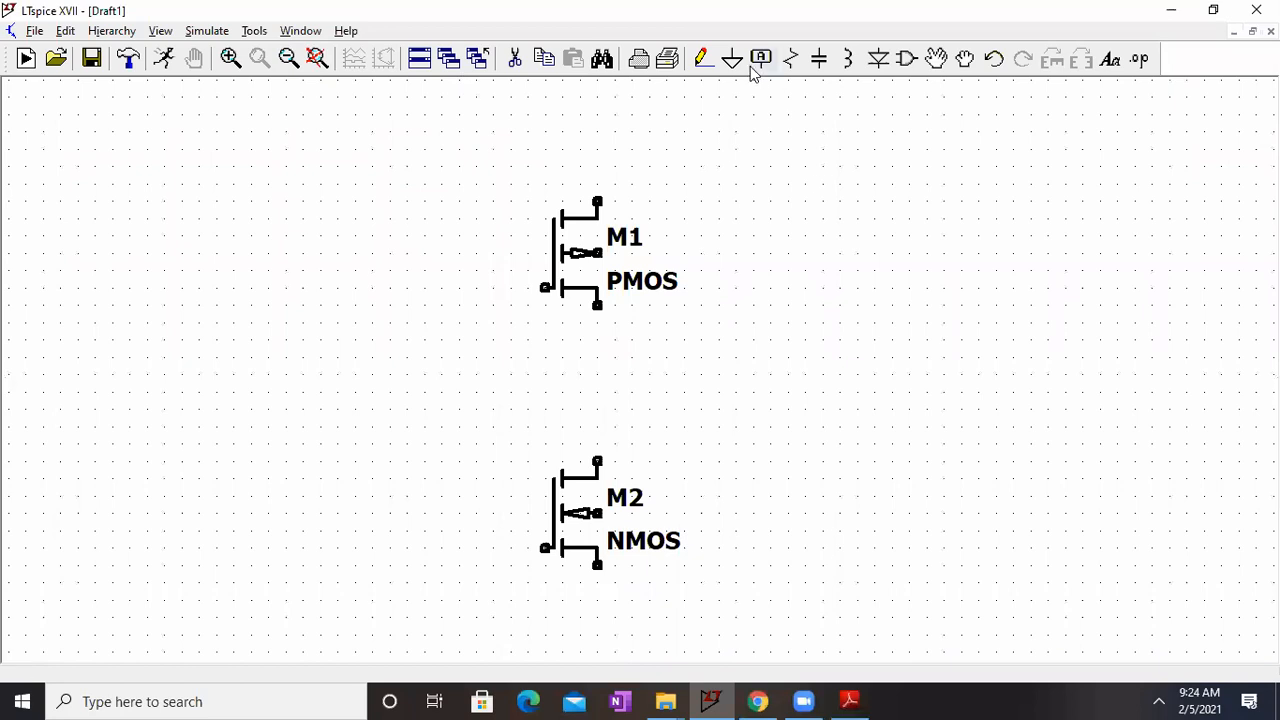
left_click(703, 59)
left_click(545, 288)
left_click(372, 296)
key("Escape")
left_click(513, 59)
left_click(480, 288)
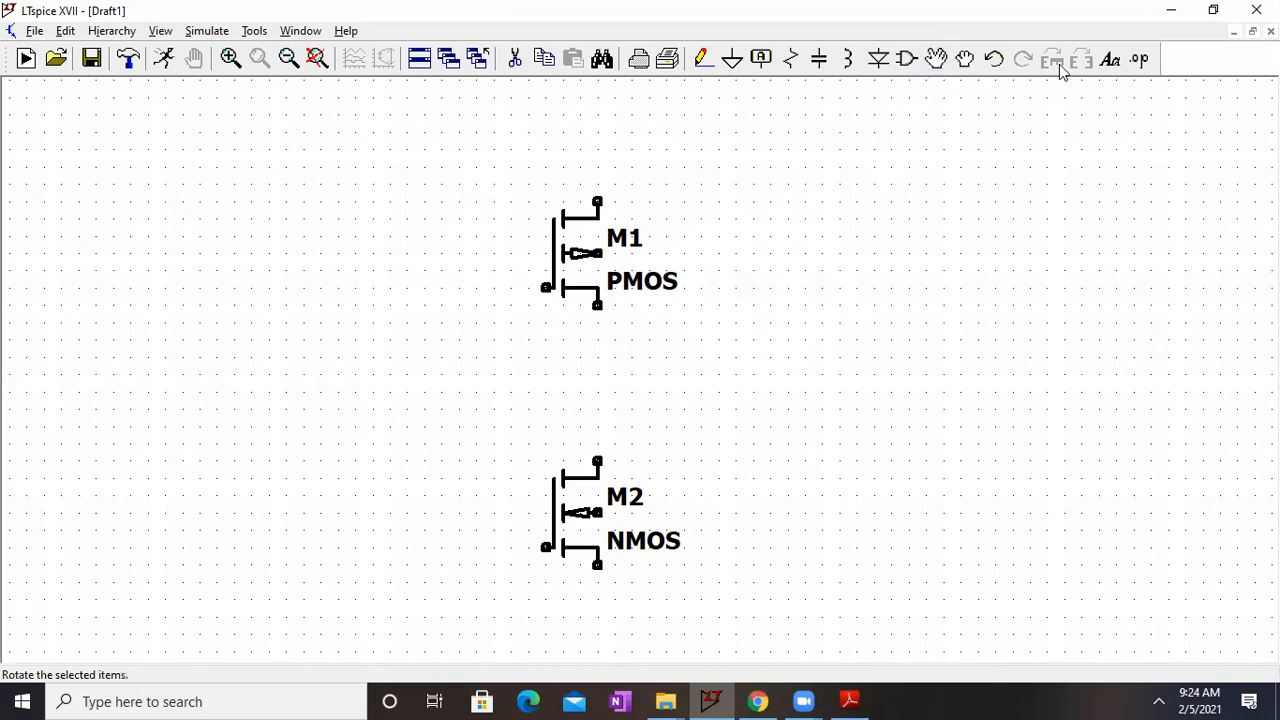
Step: Flip PMOS transistor M1 vertically by rotating it 180° and mirroring it, and place it back directly above NMOS M2
left_click(941, 70)
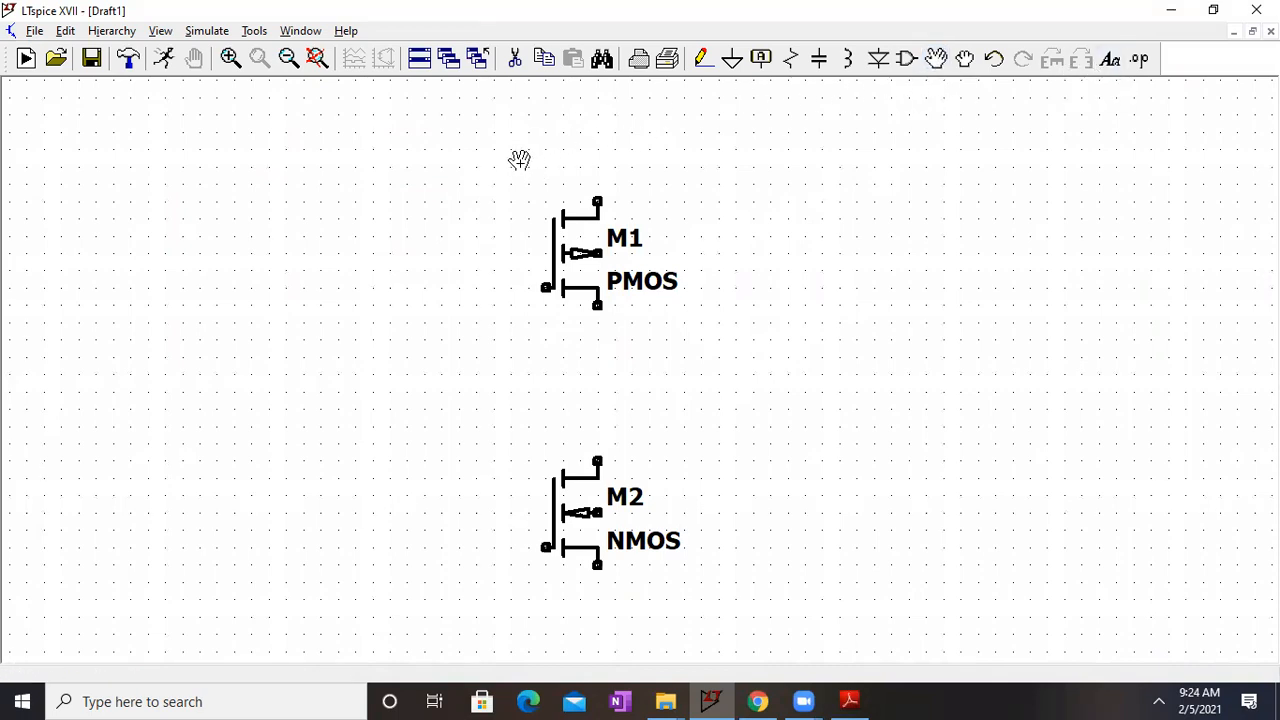
left_click(560, 223)
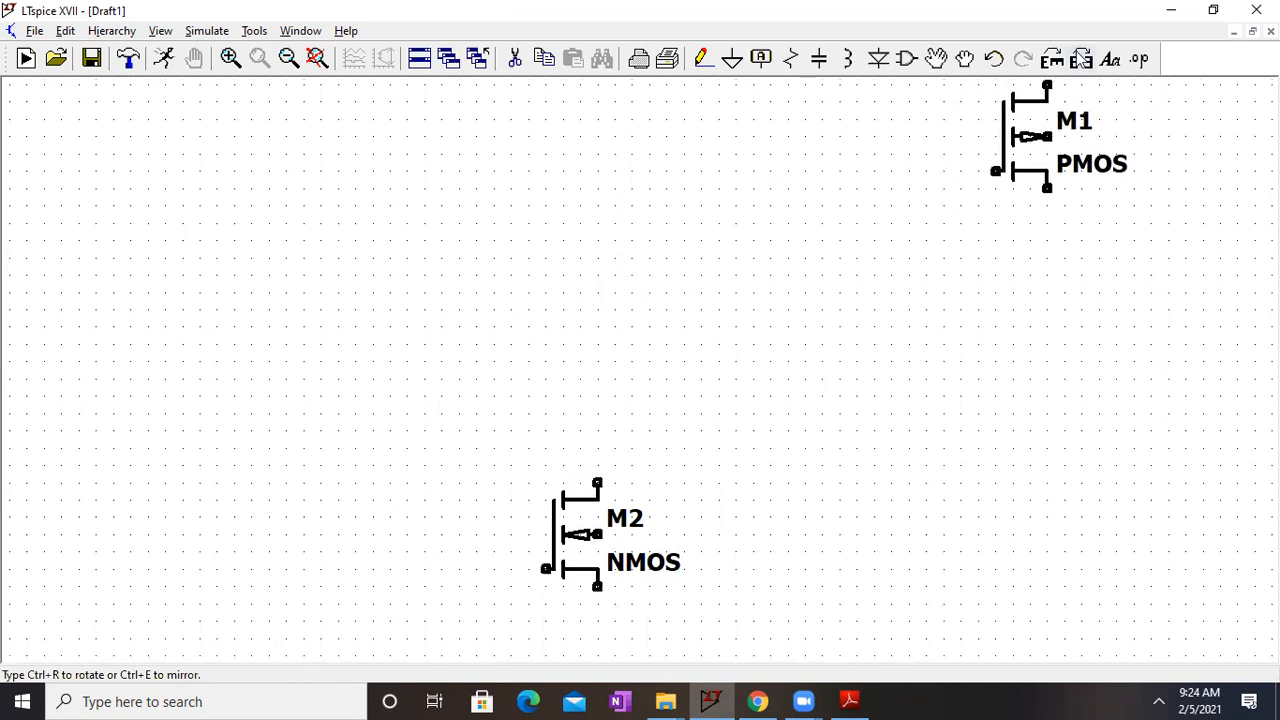
left_click(1081, 58)
left_click(1081, 58)
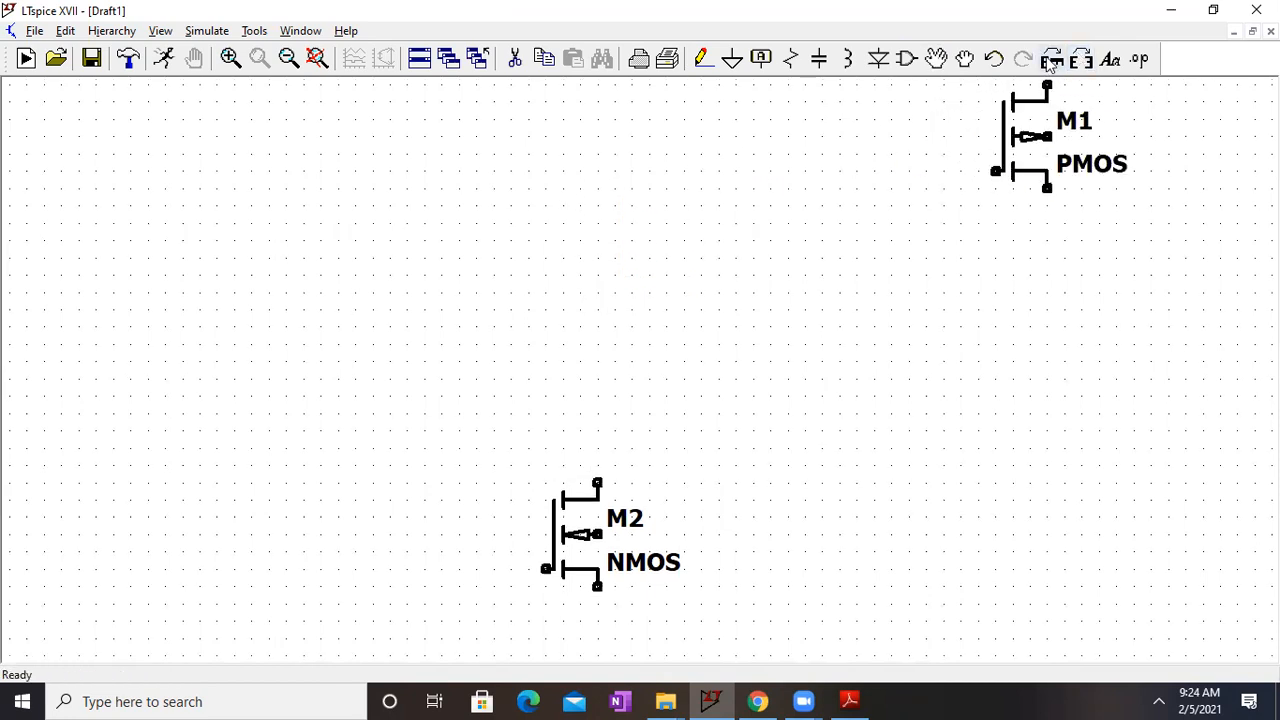
left_click(1050, 60)
left_click(1050, 60)
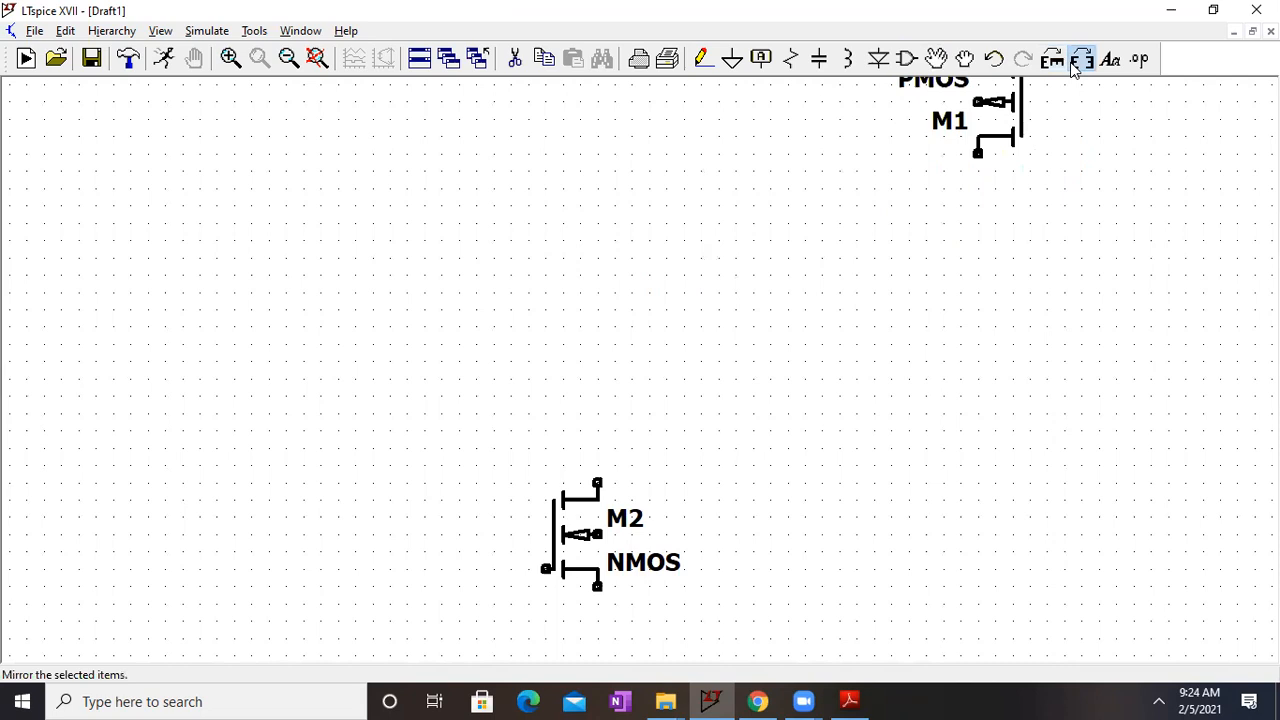
left_click(1073, 62)
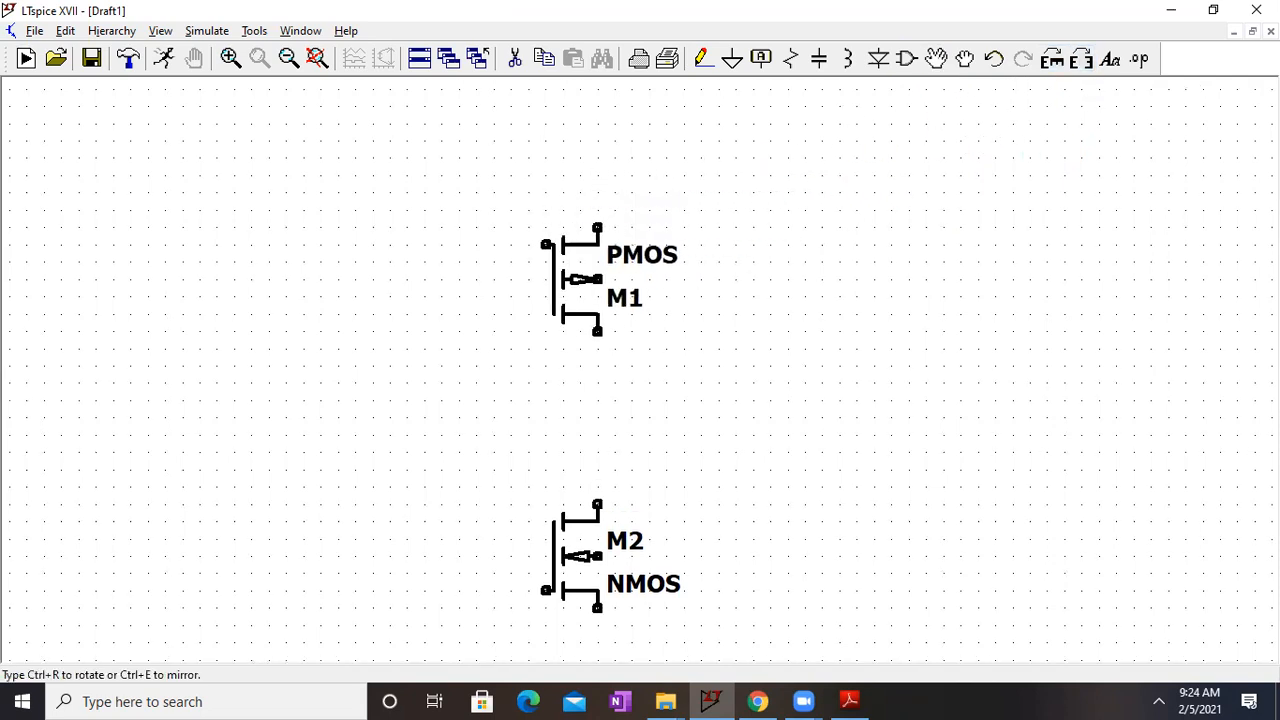
left_click(558, 303)
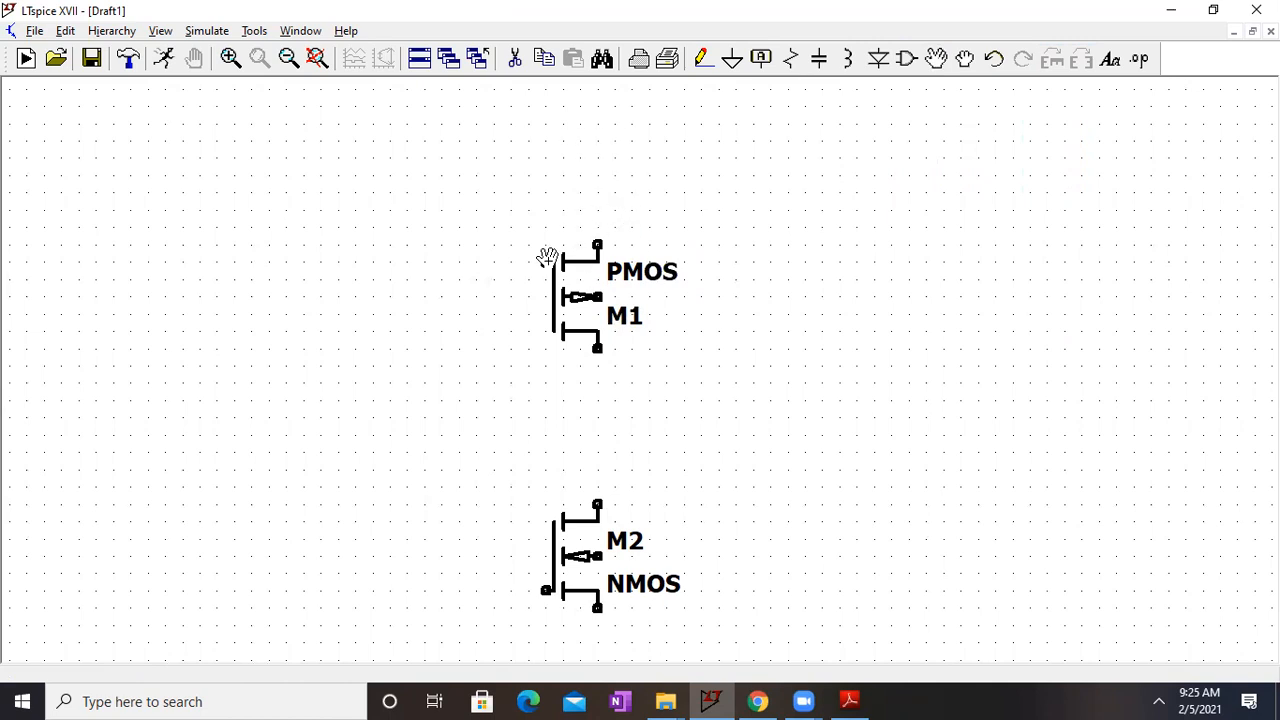
Step: Wire the gate of PMOS M1 to the gate of NMOS M2 with a rectangular path on the gate side of both transistors
left_click(704, 58)
left_click(546, 262)
left_click(390, 262)
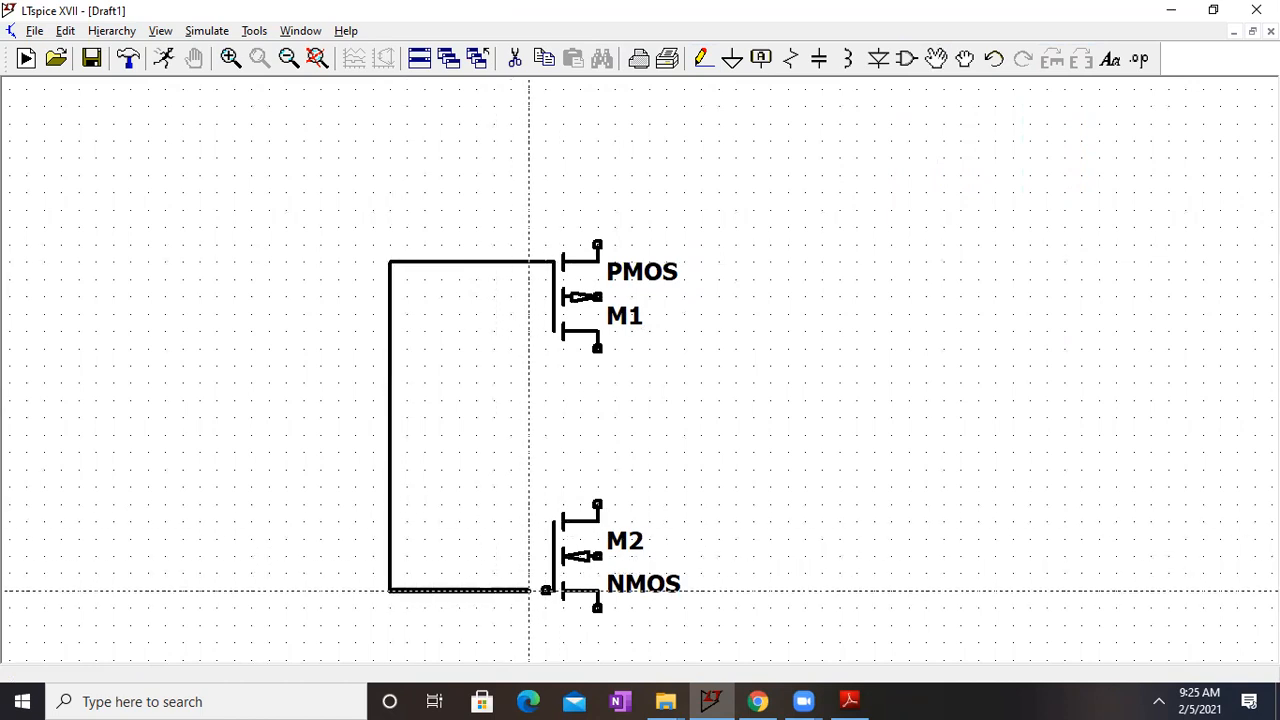
left_click(546, 590)
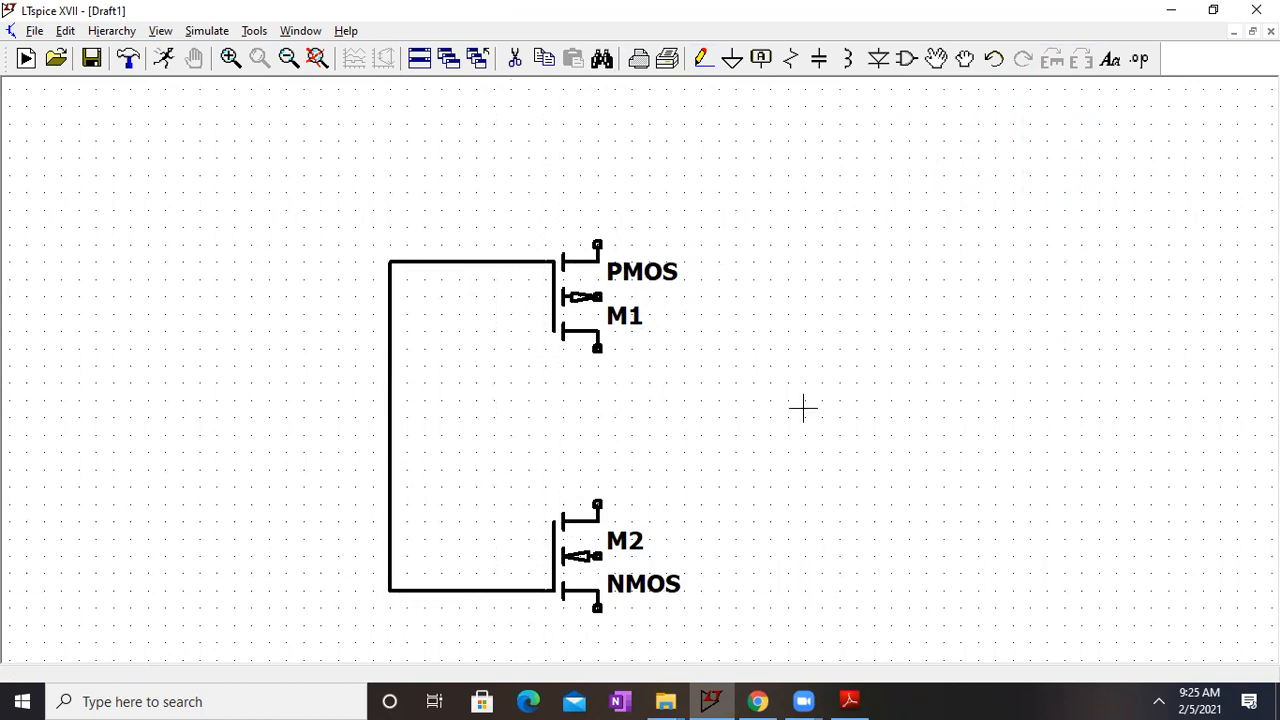
Step: Draw a vertical supply wire extending upward from the source terminal of PMOS M1
left_click_drag(803, 409, 814, 340)
left_click(705, 58)
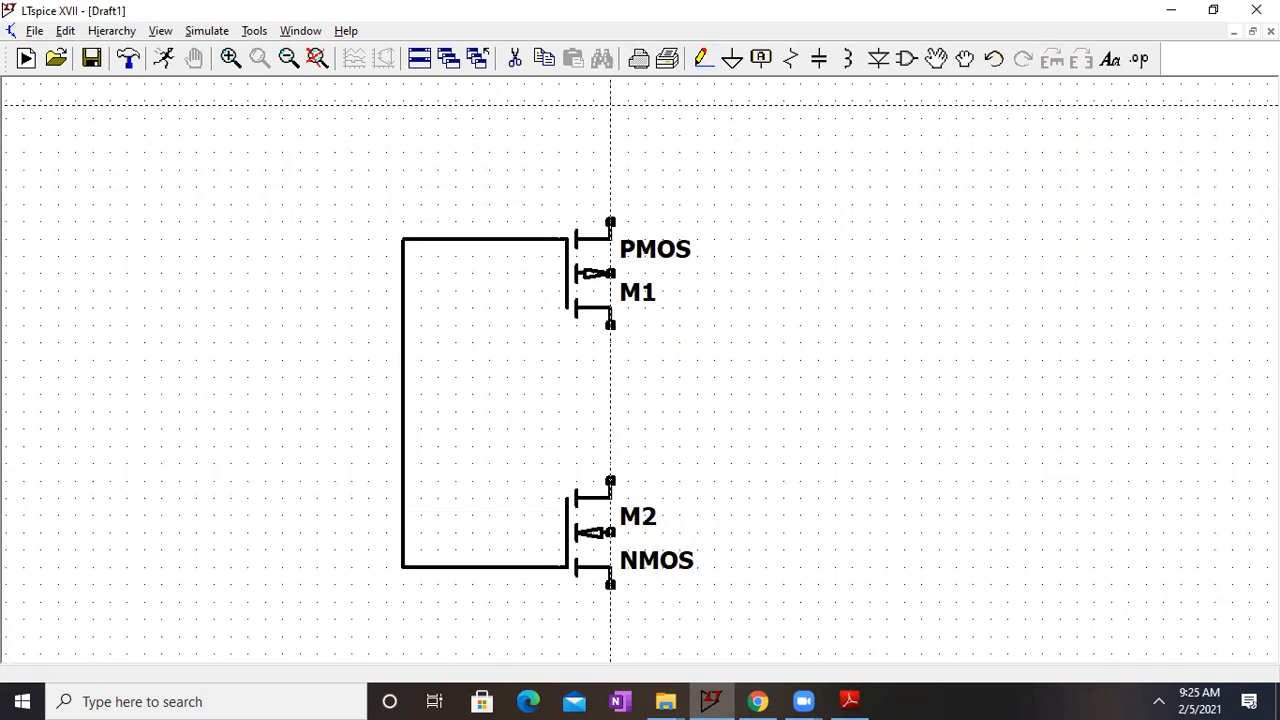
left_click(610, 108)
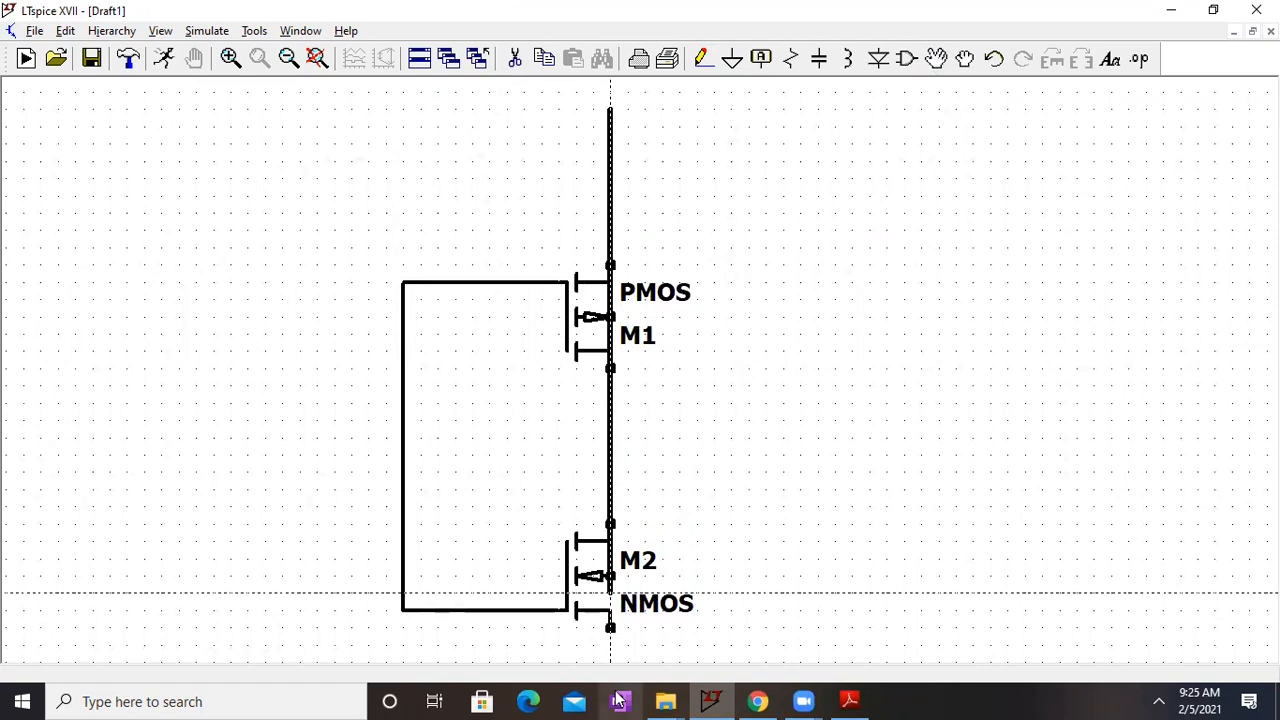
left_click(610, 628)
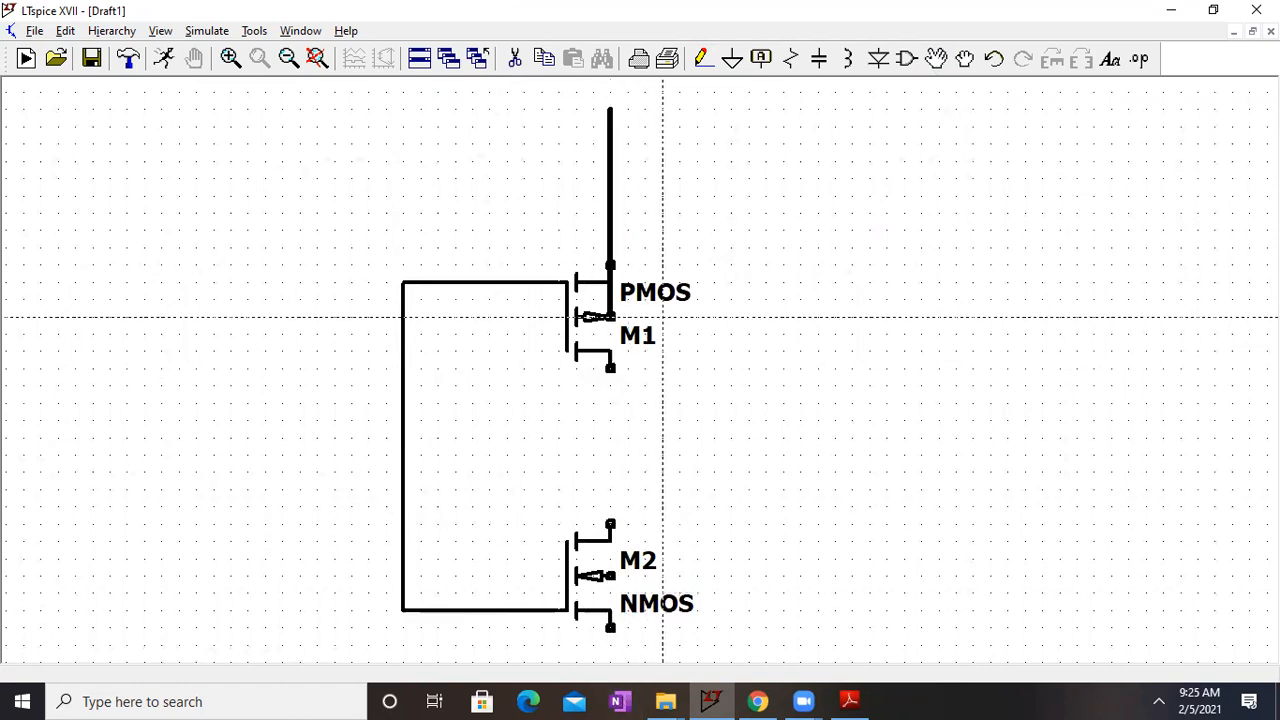
left_click(610, 265)
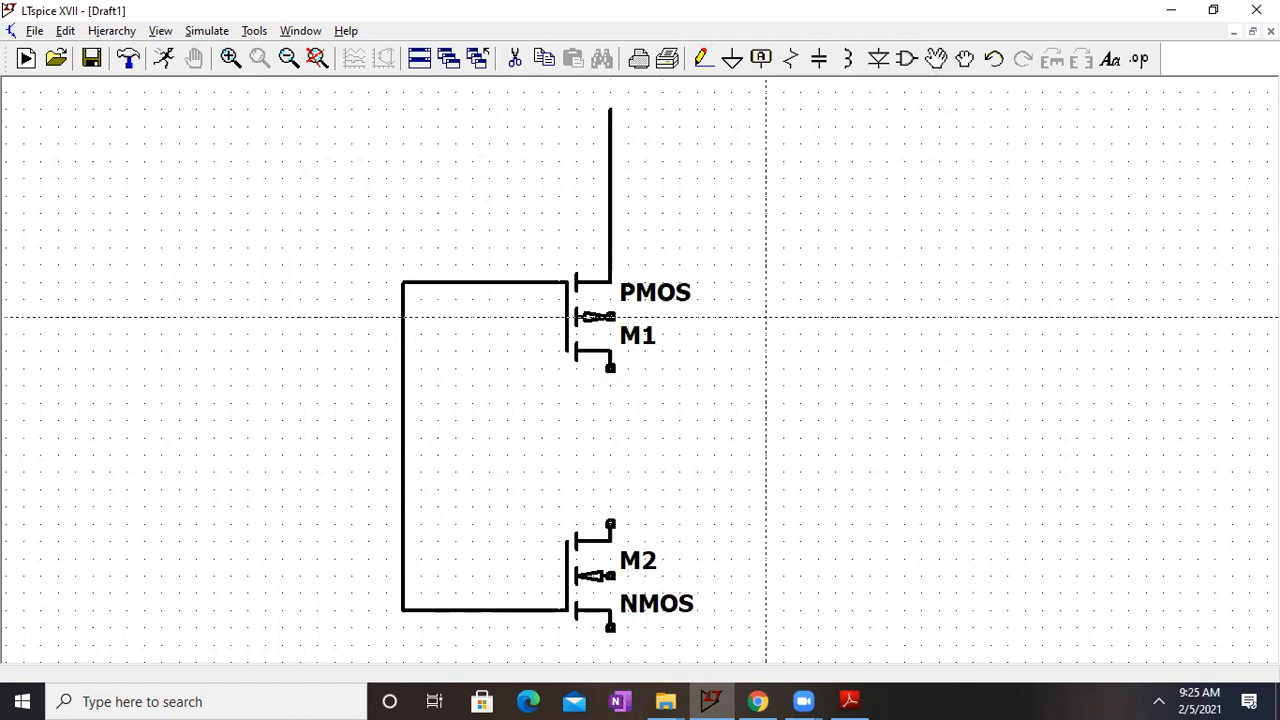
left_click(288, 58)
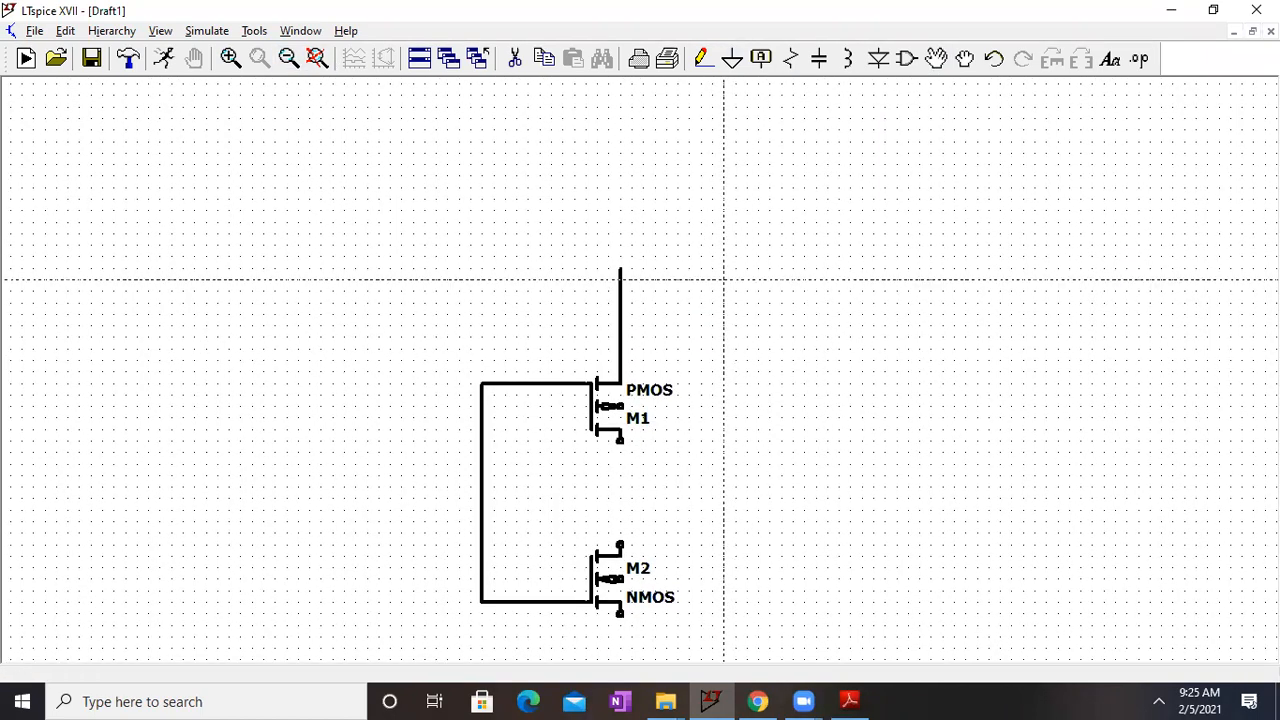
key("Escape")
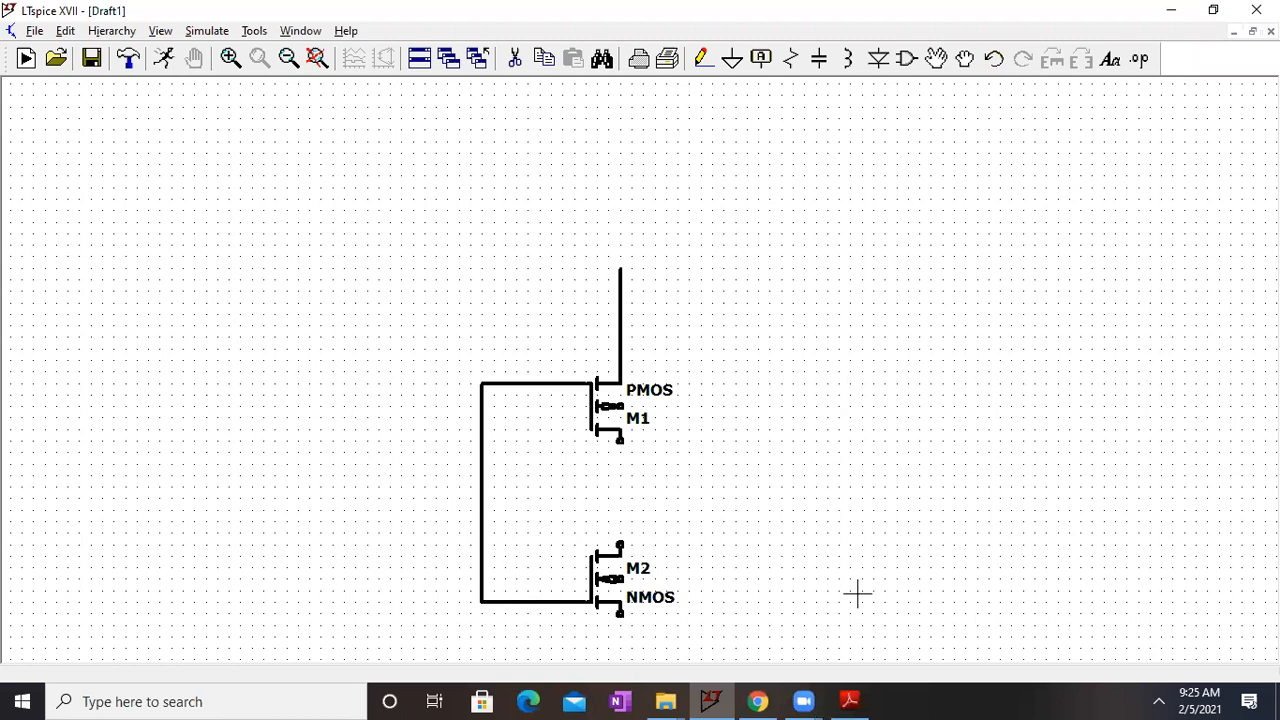
Step: Wire the drain of PMOS M1 straight down to the drain of NMOS M2
left_click_drag(689, 536, 660, 417)
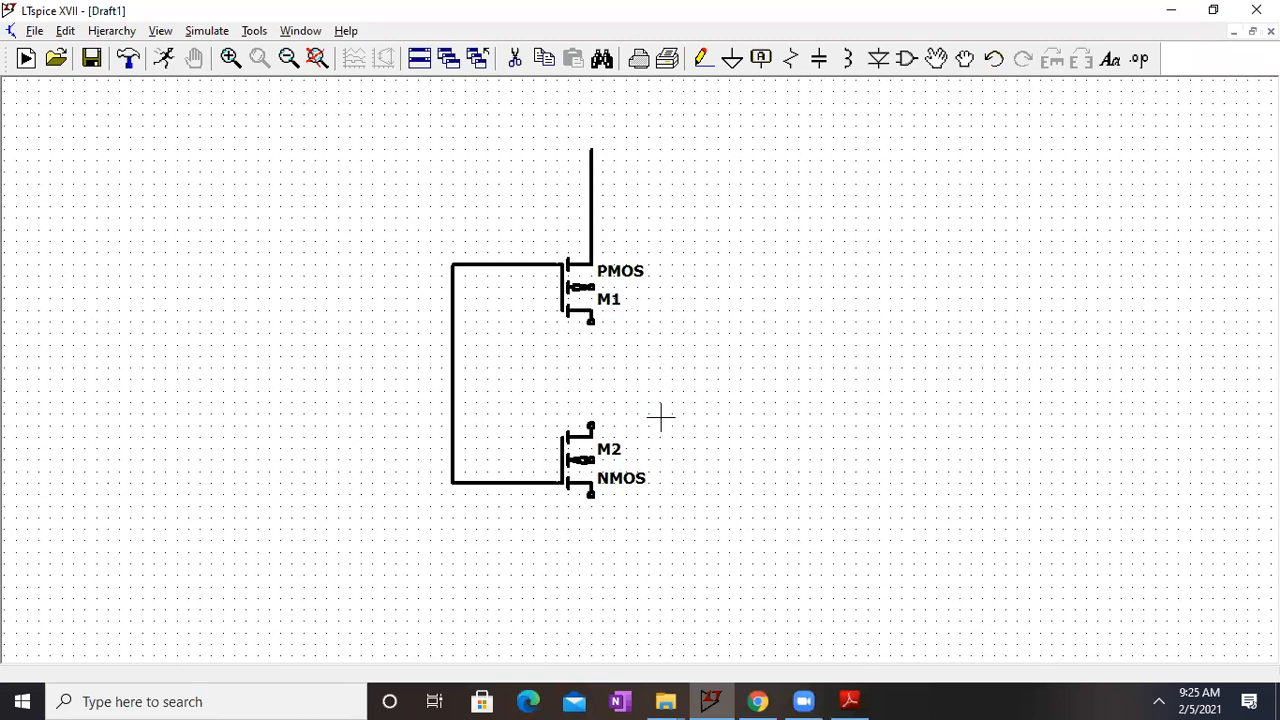
left_click(706, 60)
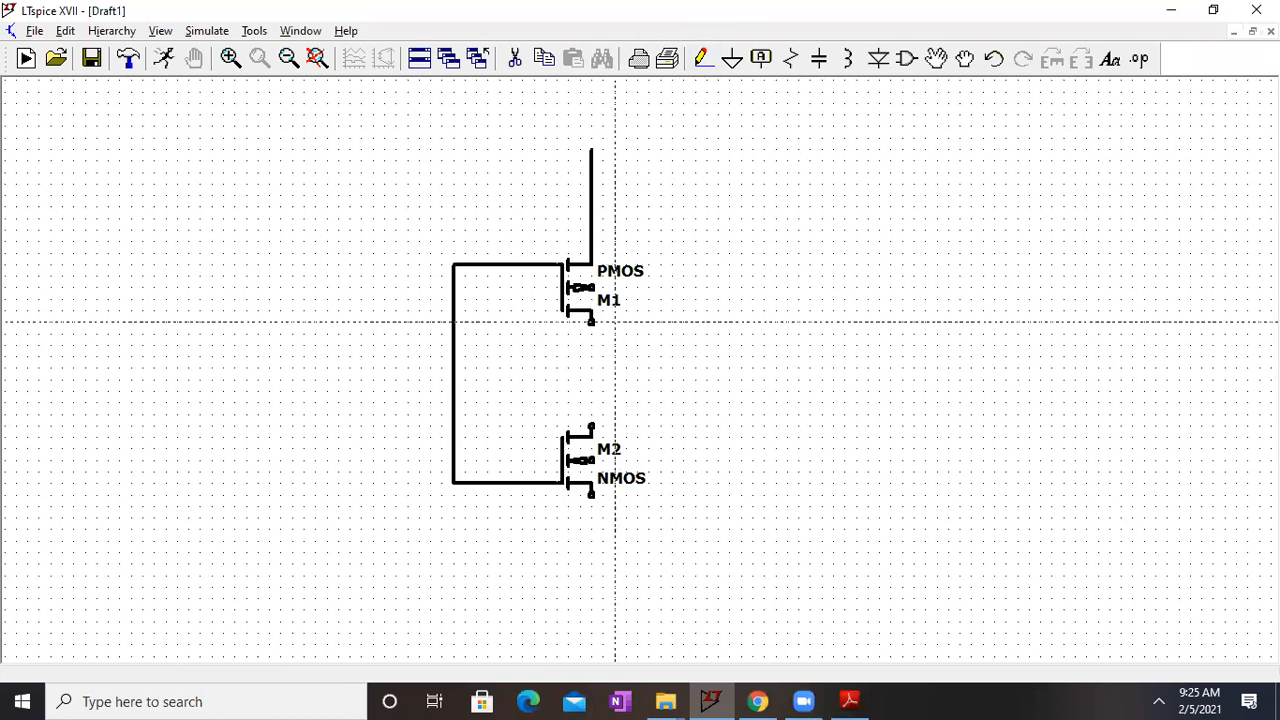
left_click(591, 321)
left_click(591, 427)
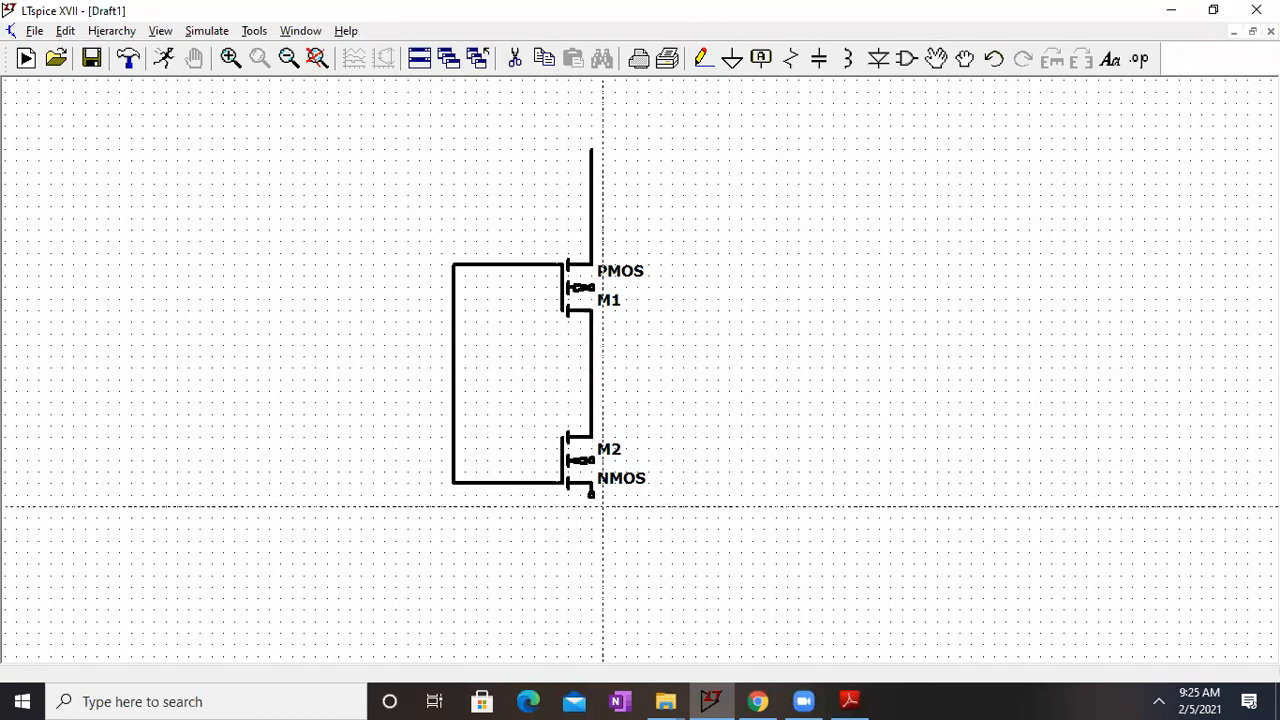
Step: Extend a wire downward from the source of NMOS M2 and attach a ground symbol to its end
left_click(591, 494)
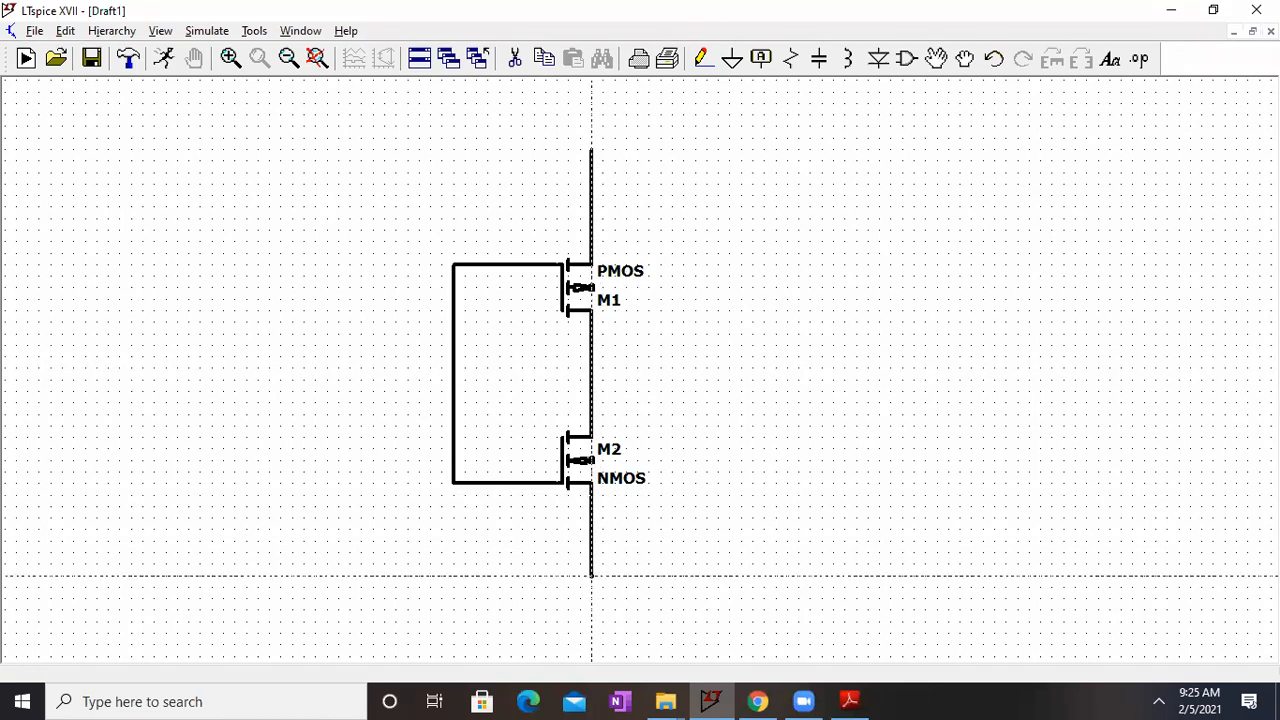
left_click(591, 576)
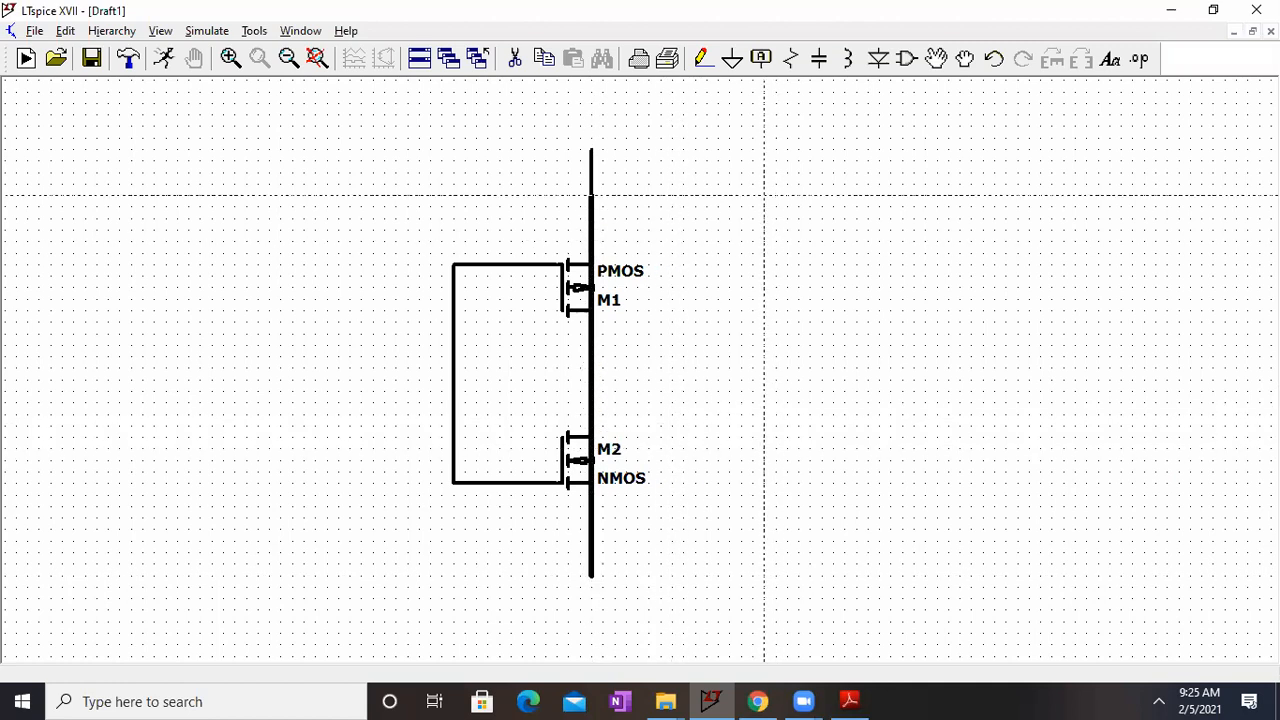
key("Escape")
left_click(732, 60)
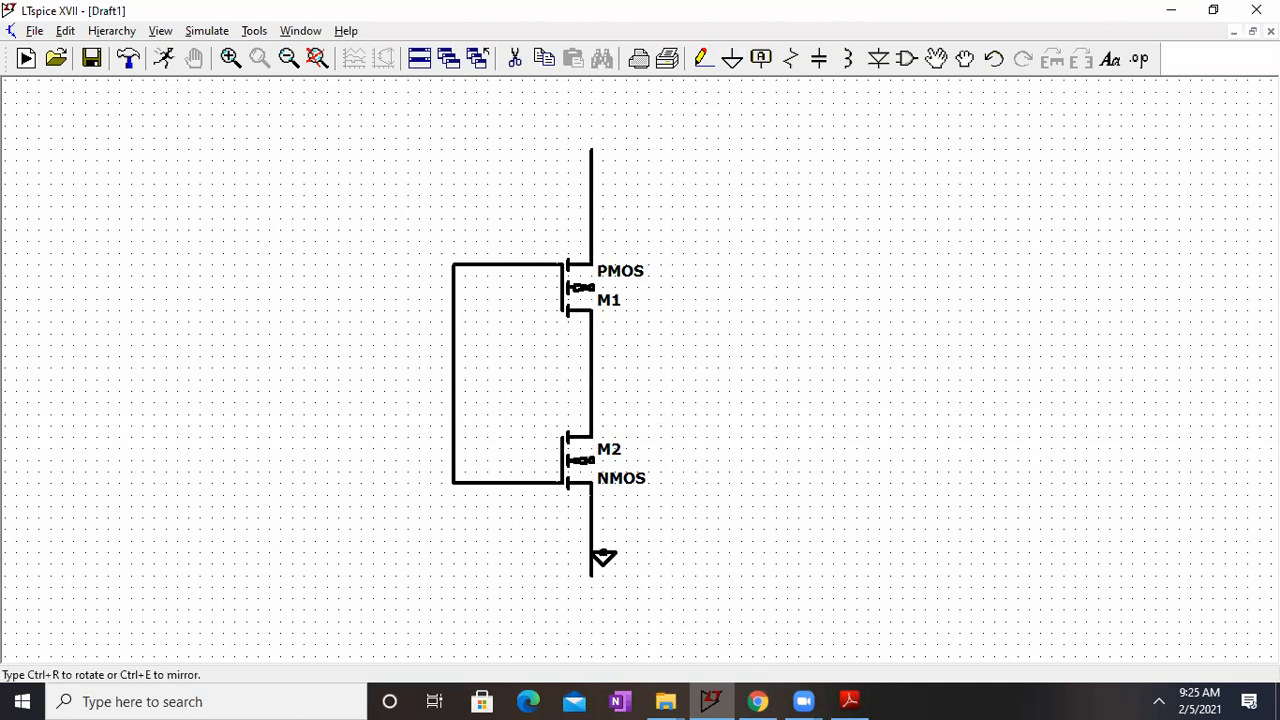
left_click(591, 578)
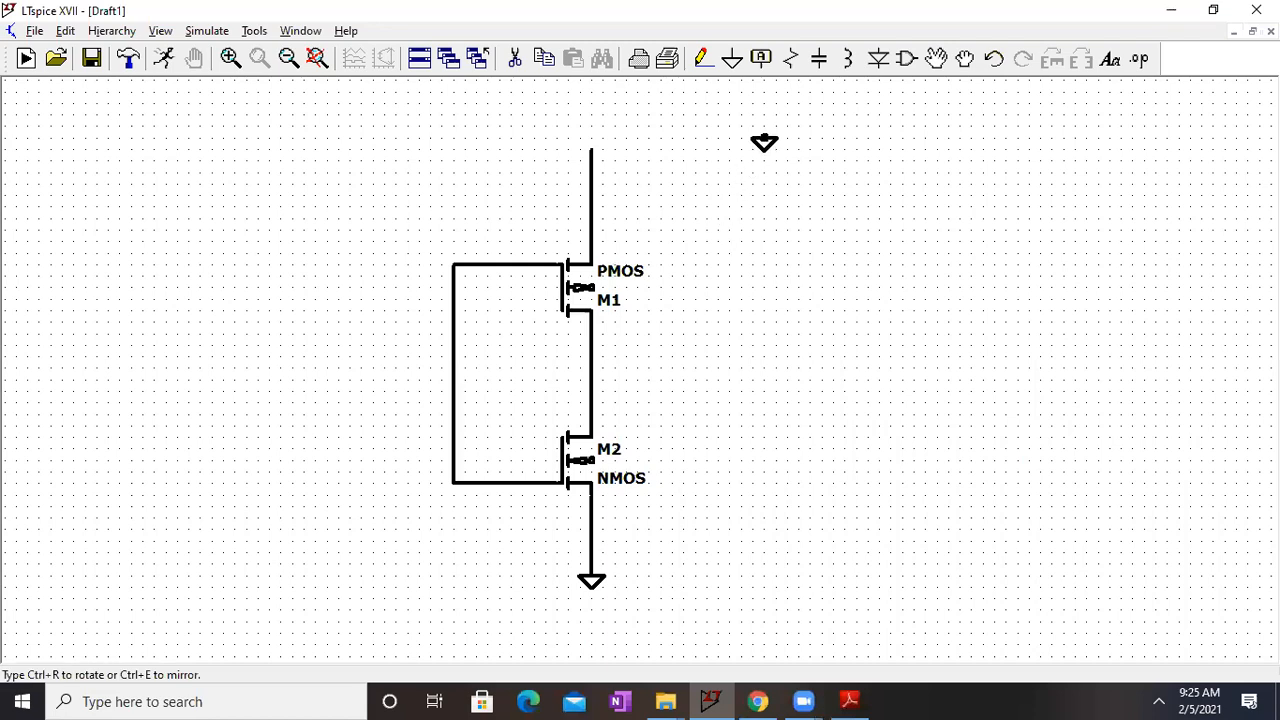
Step: Place two voltage sources, V1 to the upper right of the PMOS and V2 to the left of the gate wire
left_click(907, 58)
type("vol")
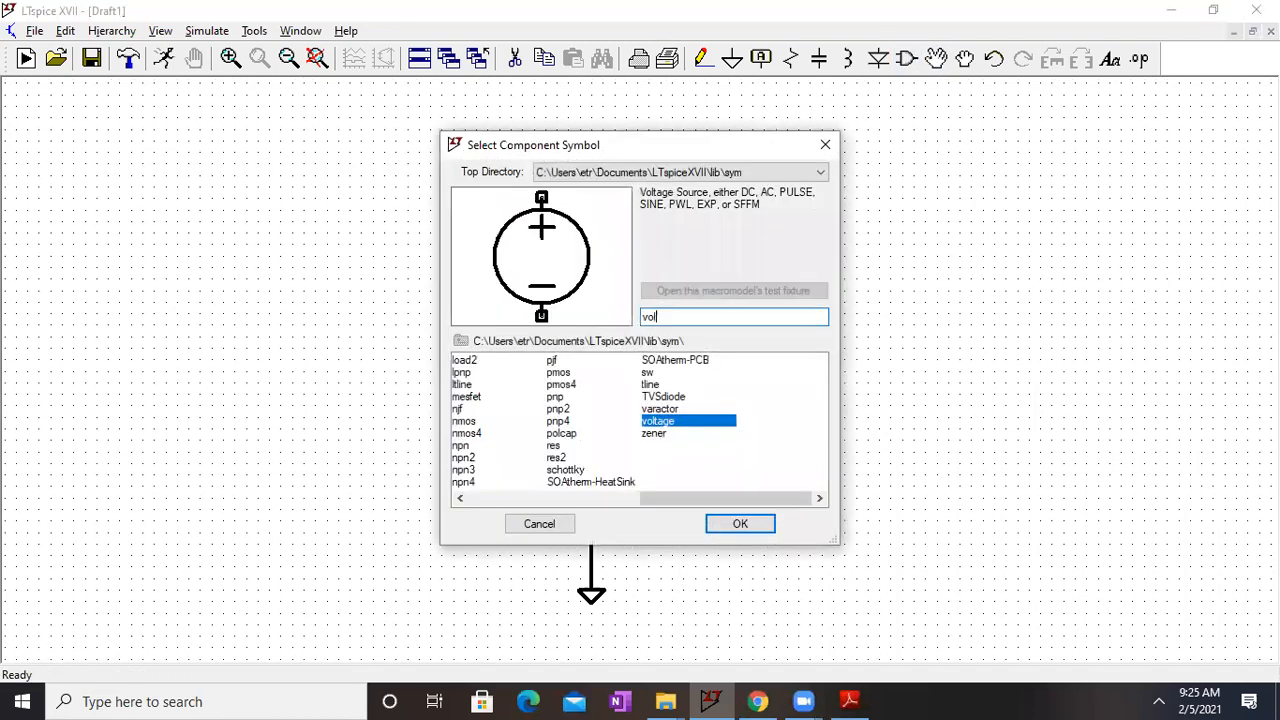
left_click(740, 523)
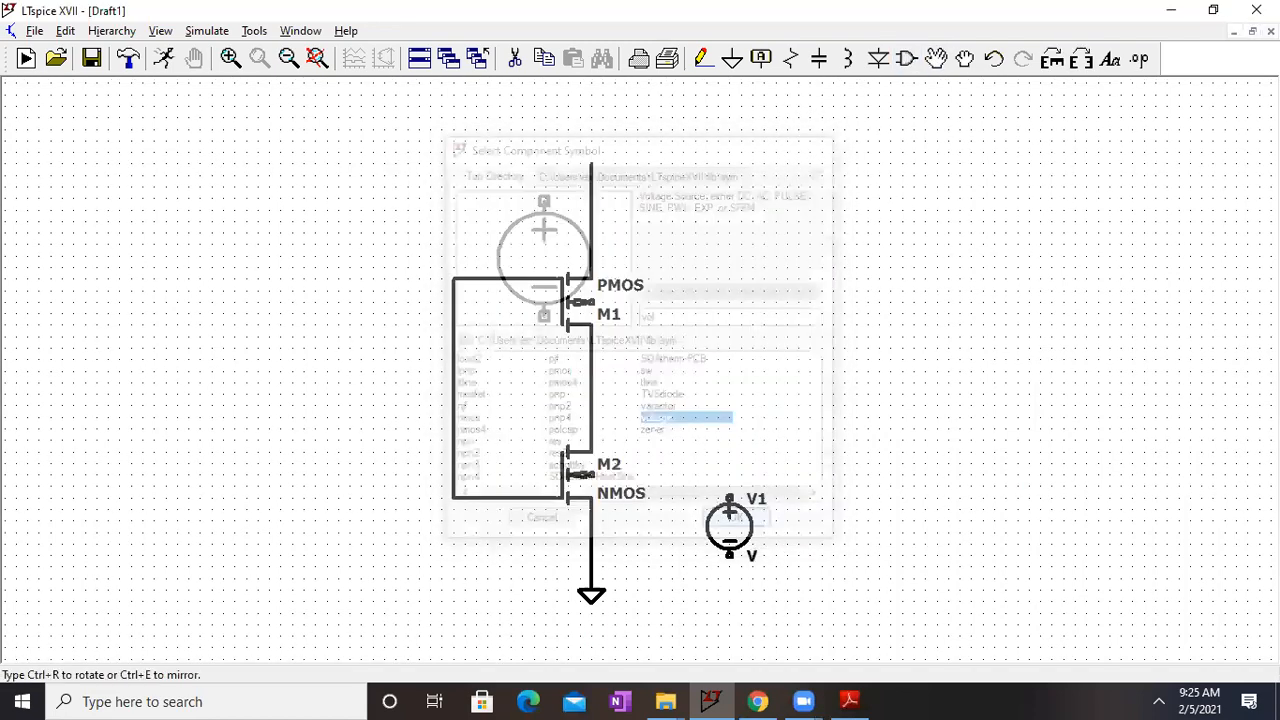
left_click(798, 238)
left_click(315, 432)
key("Escape")
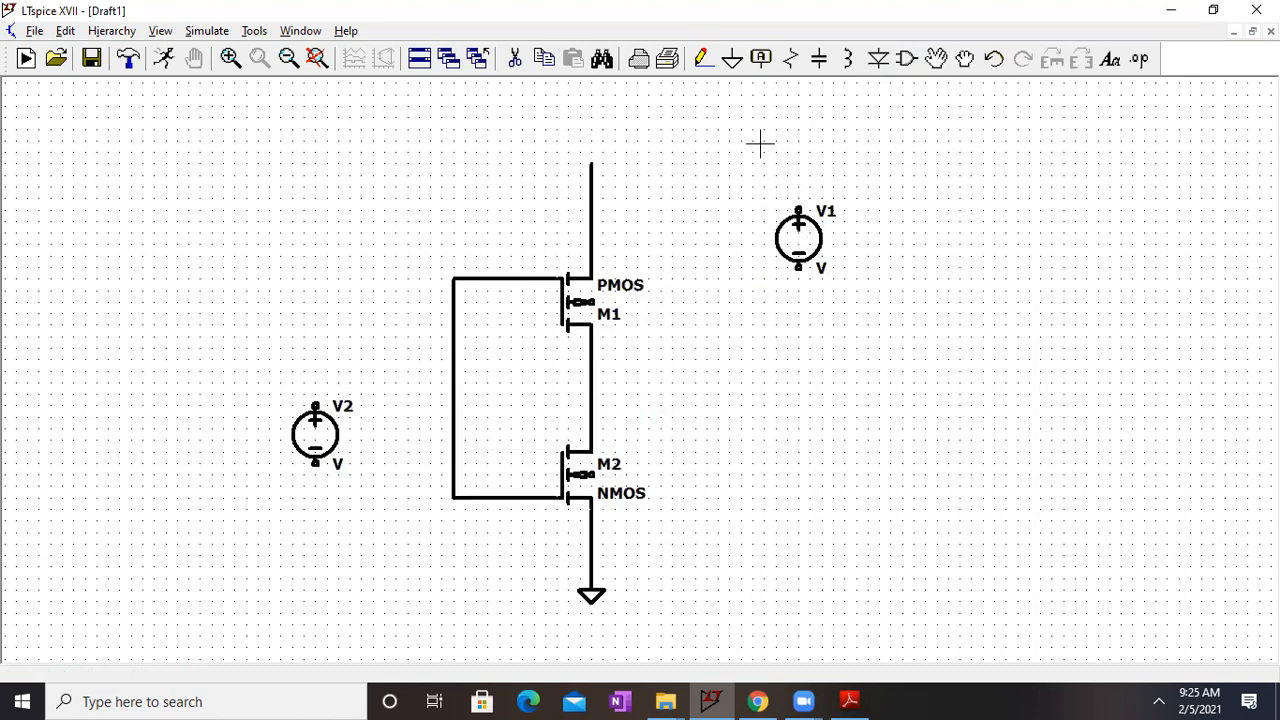
Step: Wire the positive terminal of V1 to the top of the PMOS supply wire and ground its negative terminal
left_click(703, 58)
left_click(798, 210)
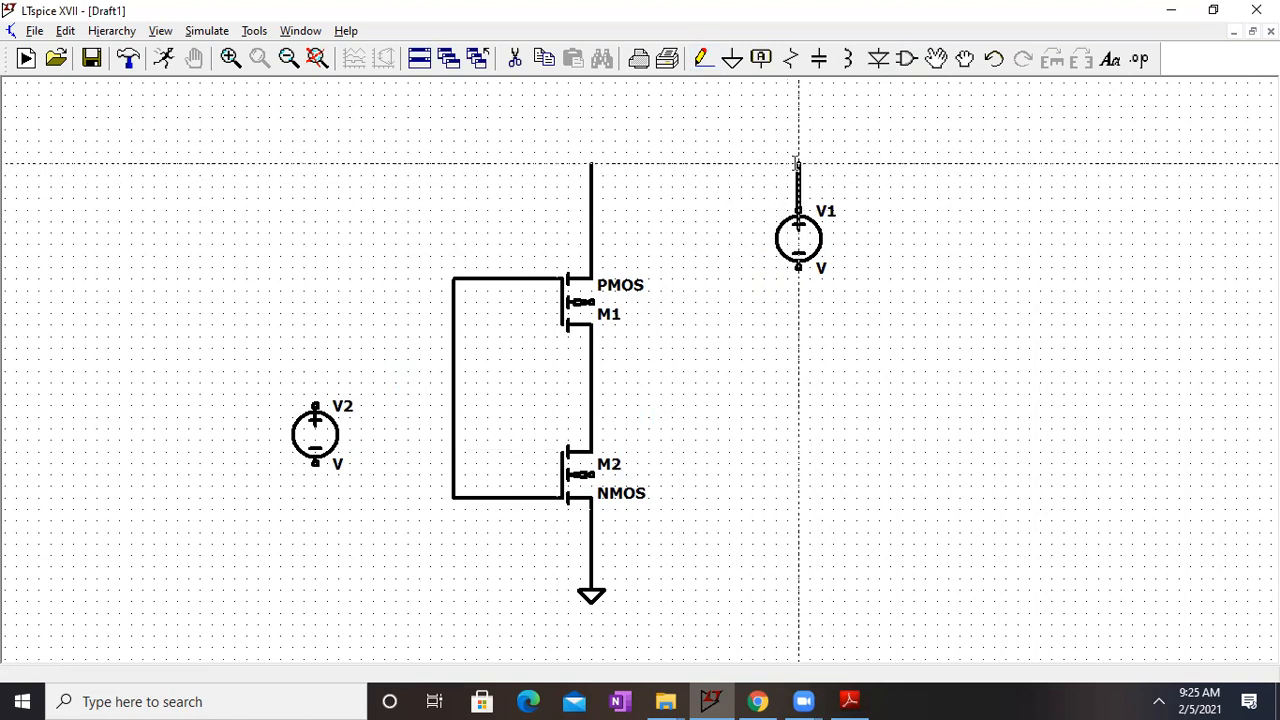
left_click(591, 163)
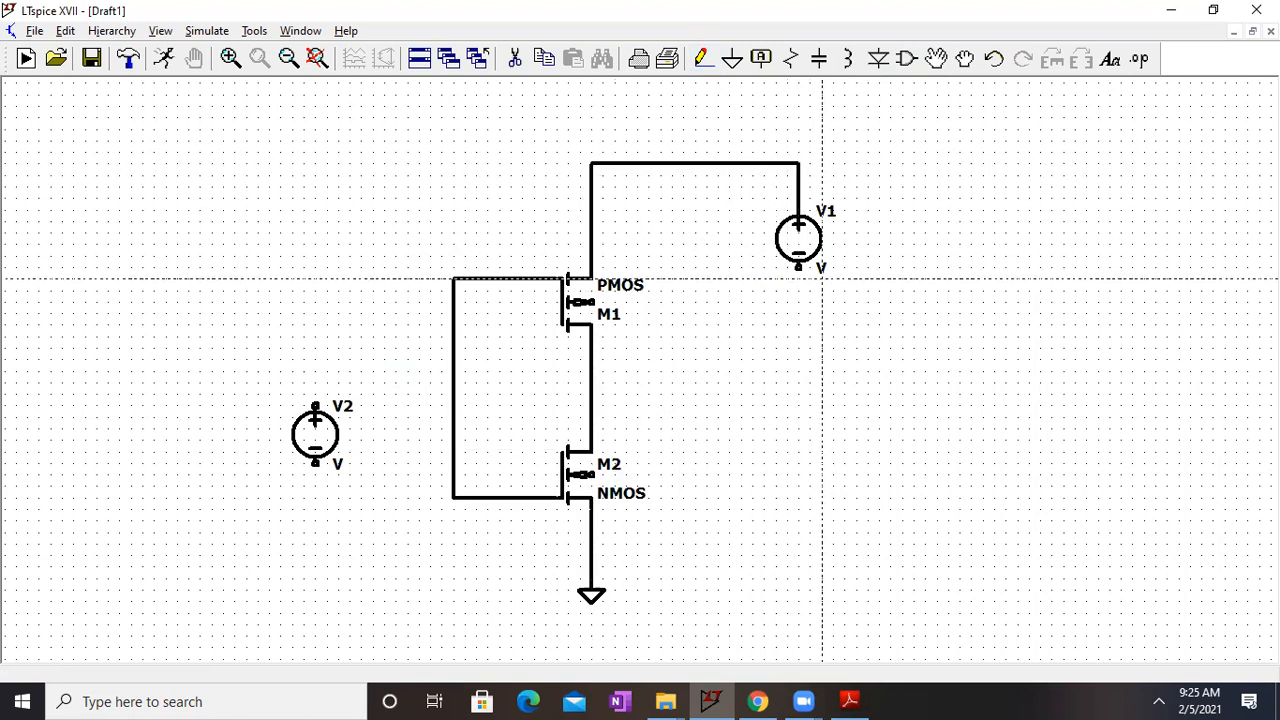
left_click(798, 266)
left_click(800, 294)
left_click(732, 58)
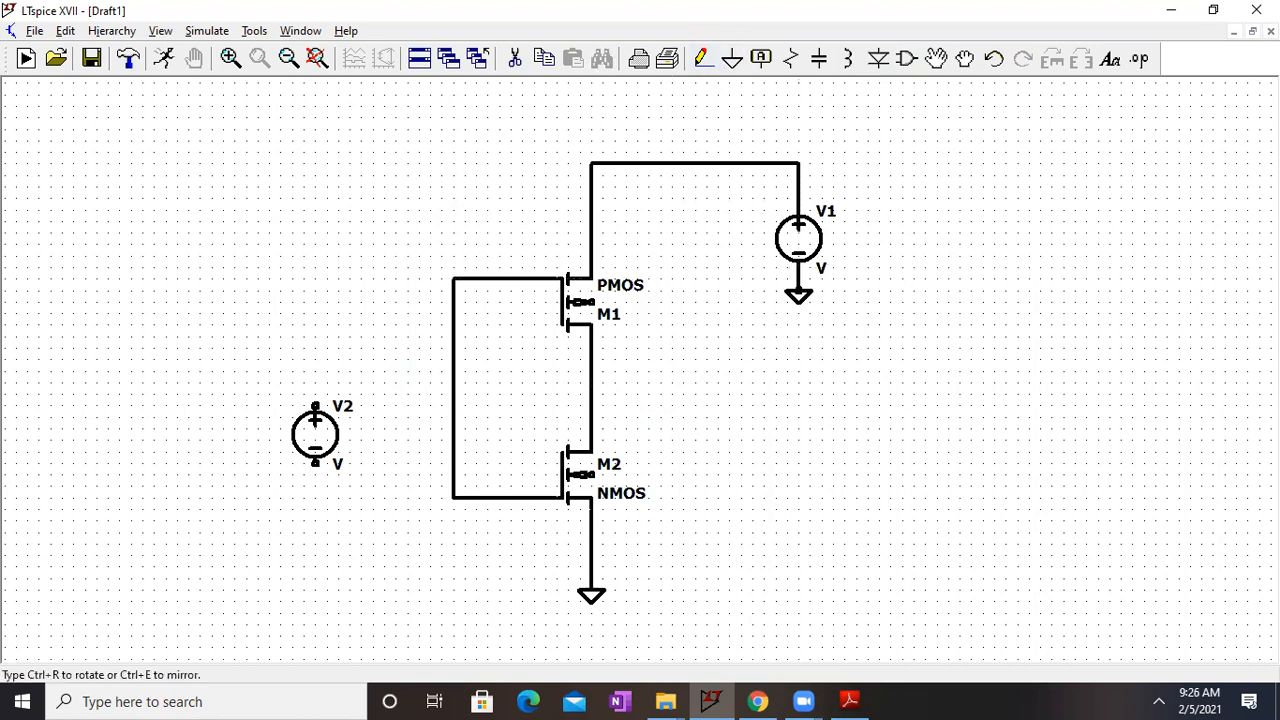
left_click(798, 290)
right_click(728, 373)
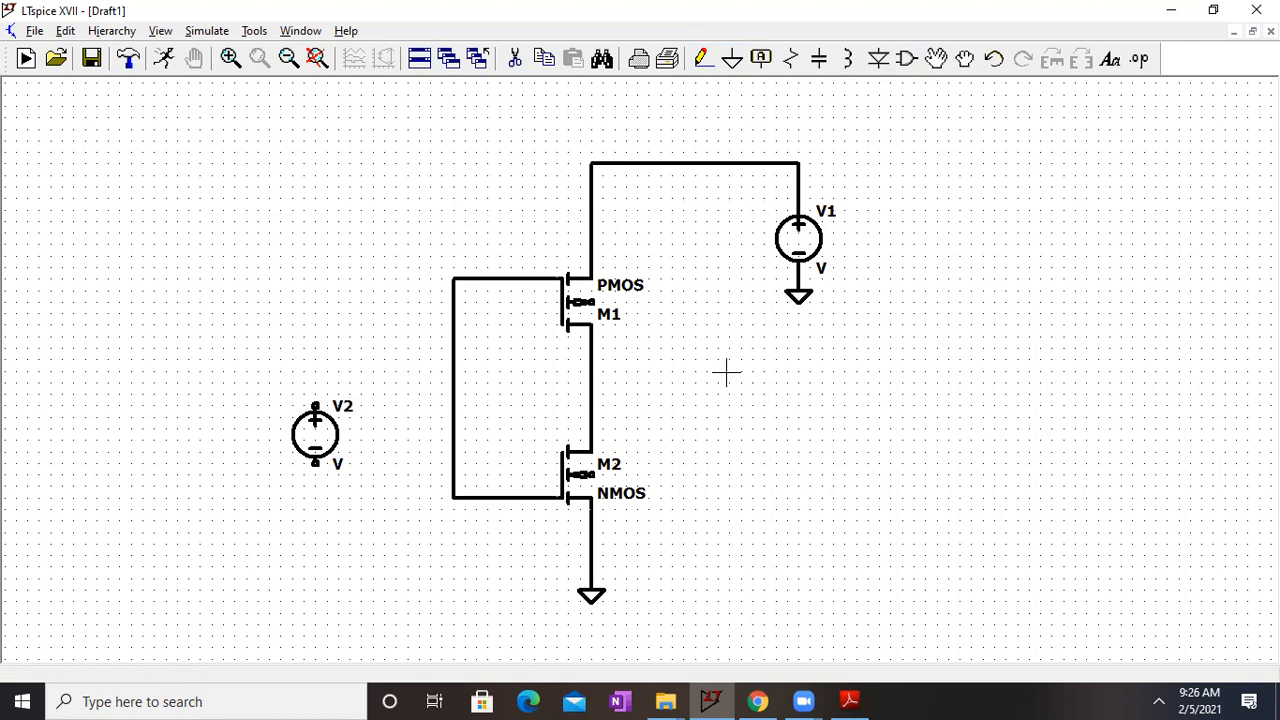
Step: Wire the body terminal of PMOS M1 to its supply wire and the body terminal of NMOS M2 to its grounded source wire
left_click(704, 58)
left_click(591, 300)
left_click(650, 197)
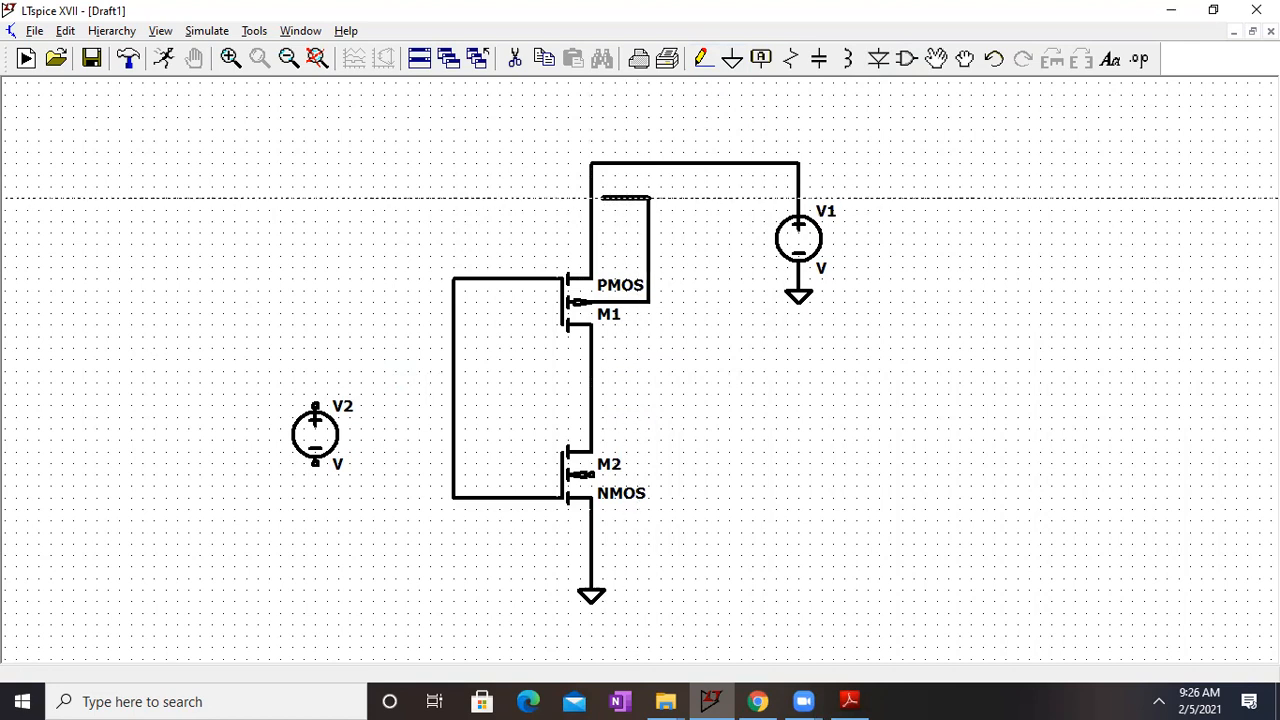
left_click(591, 197)
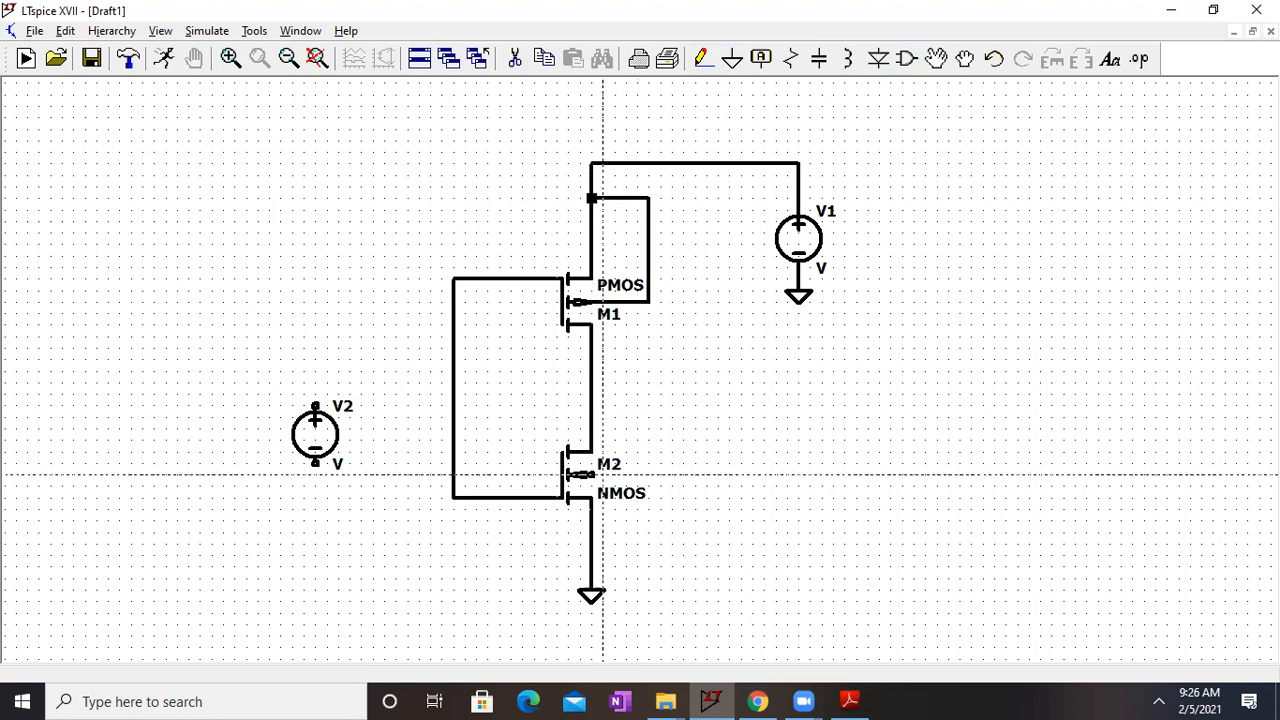
left_click(591, 476)
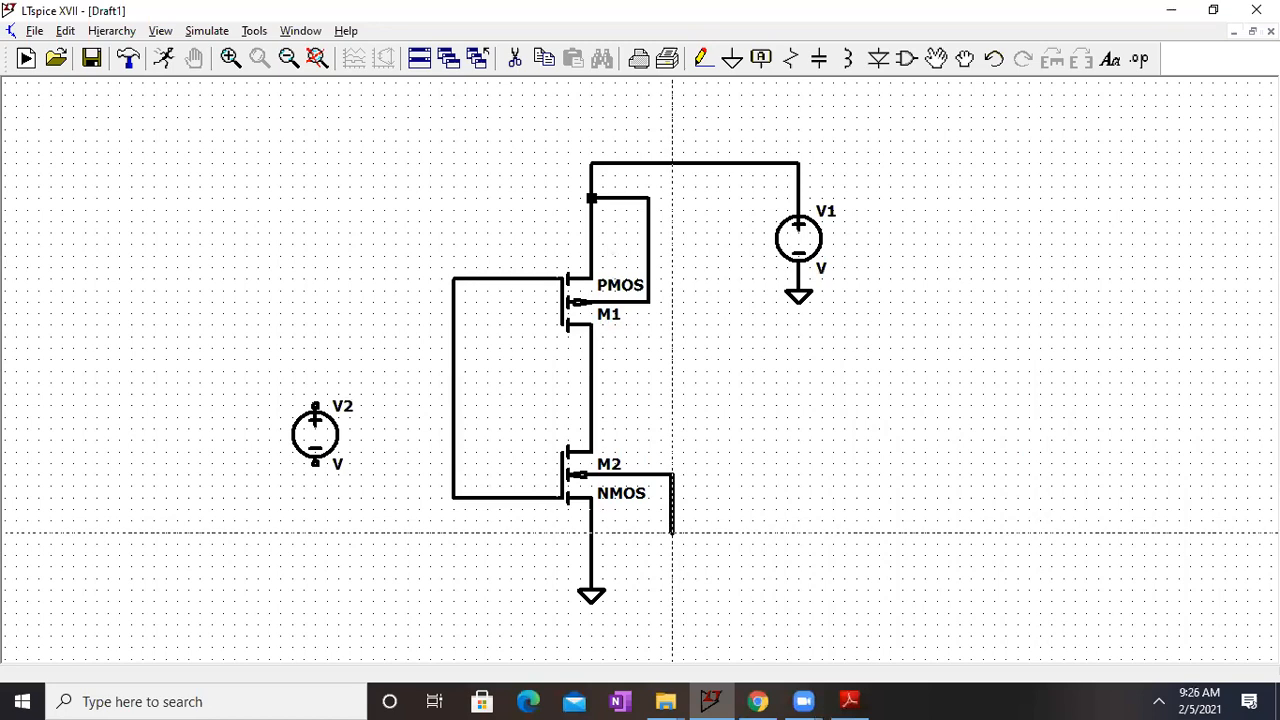
left_click(672, 554)
left_click(591, 555)
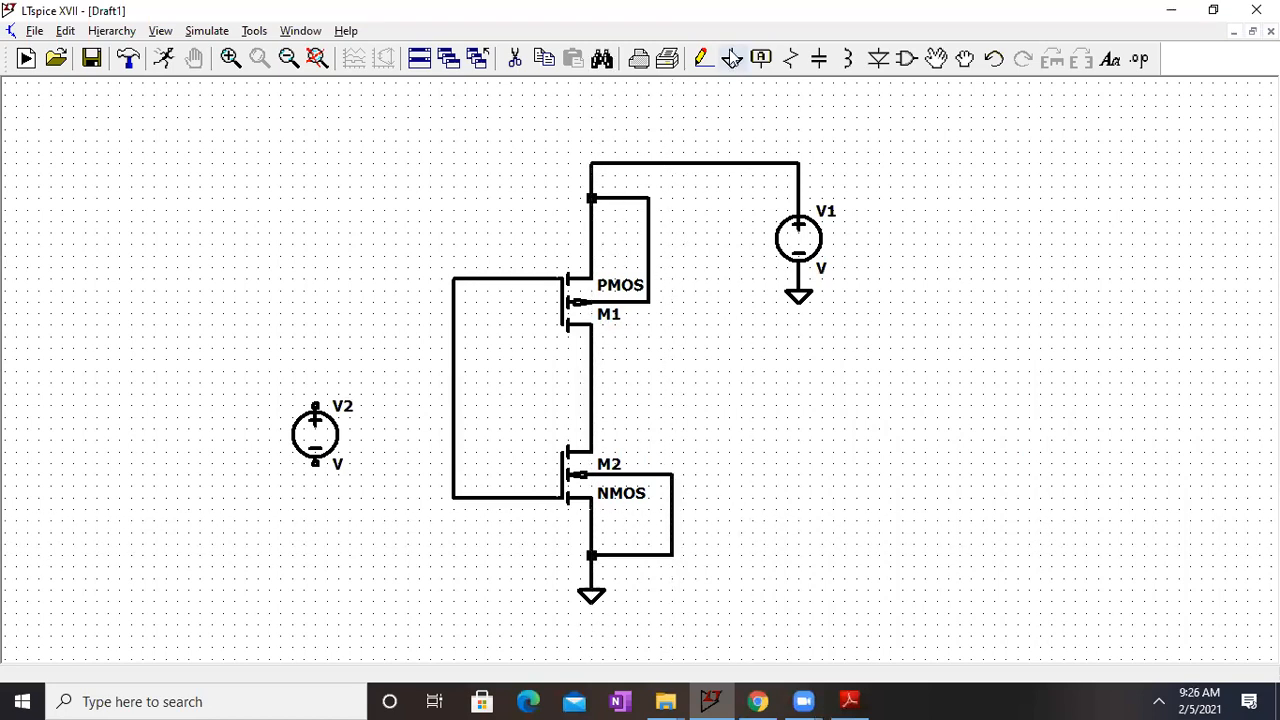
Step: Wire the positive terminal of V2 to the middle of the common gate wire and ground its negative terminal
left_click(704, 58)
left_click(454, 382)
left_click(315, 382)
key("Escape")
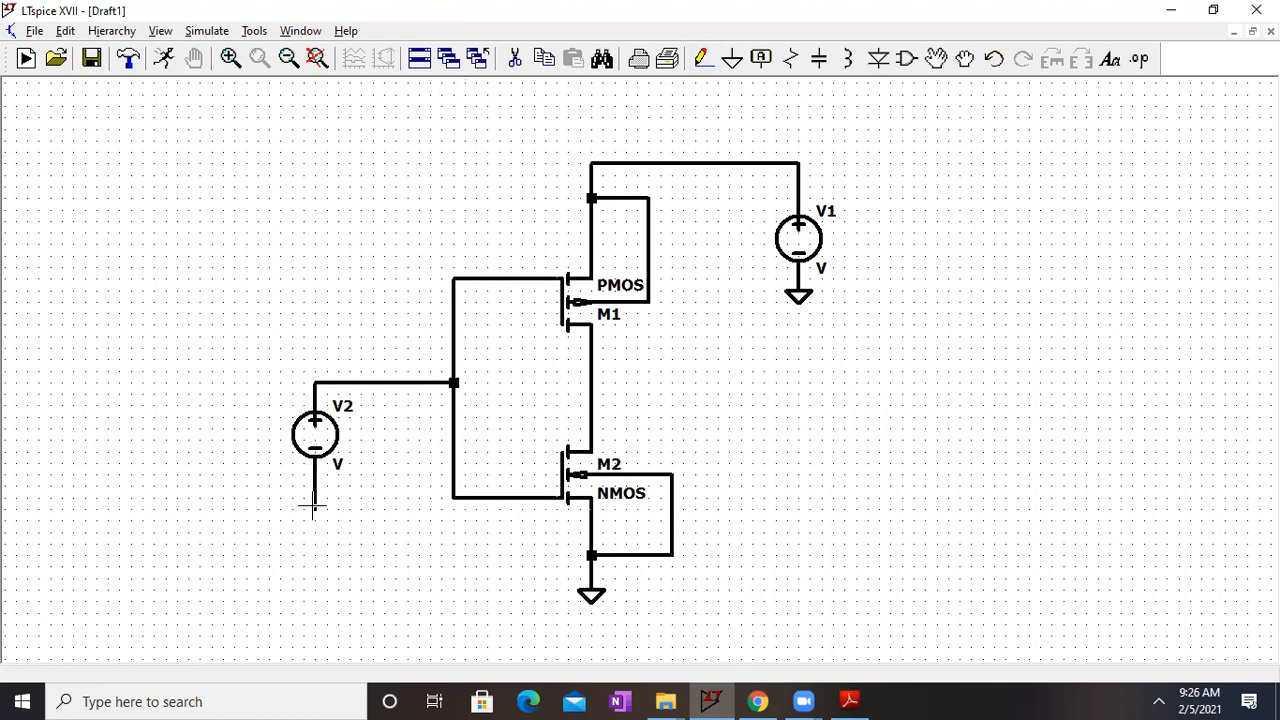
left_click(732, 58)
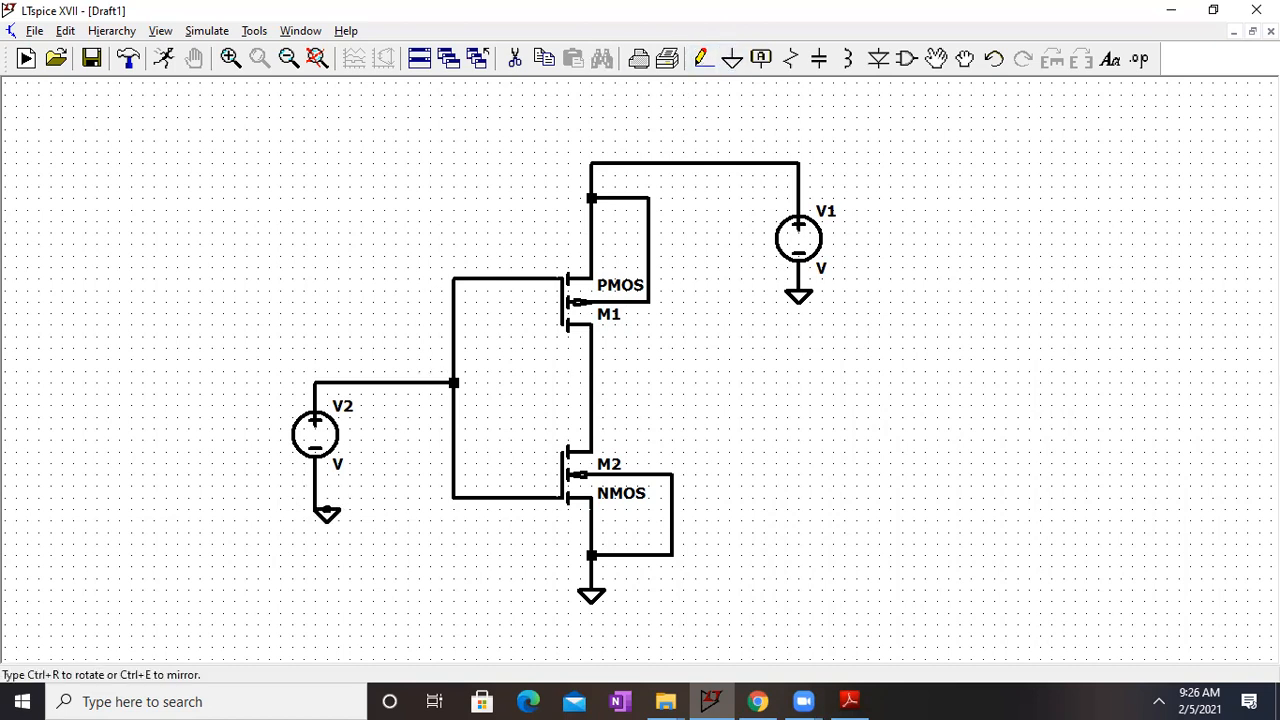
left_click(315, 510)
key("Escape")
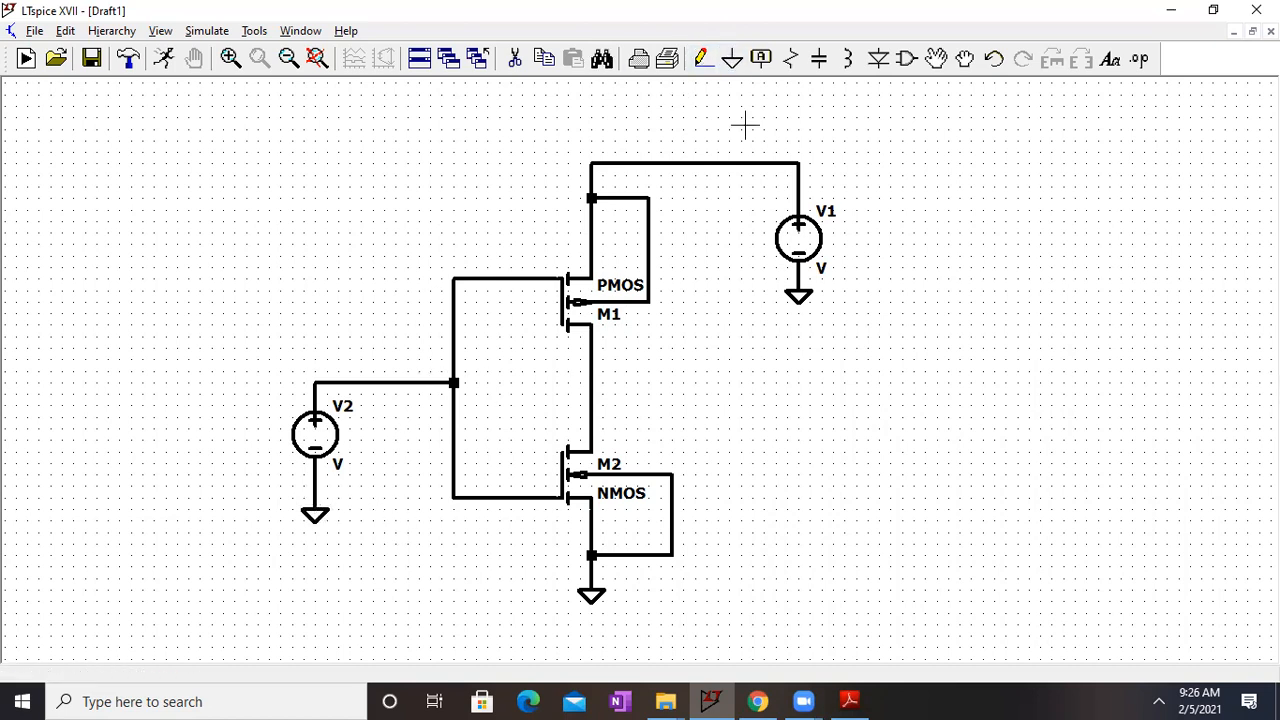
Step: Add a capacitor to the right of the transistors and wire it between the inverter's output node and ground
left_click(820, 58)
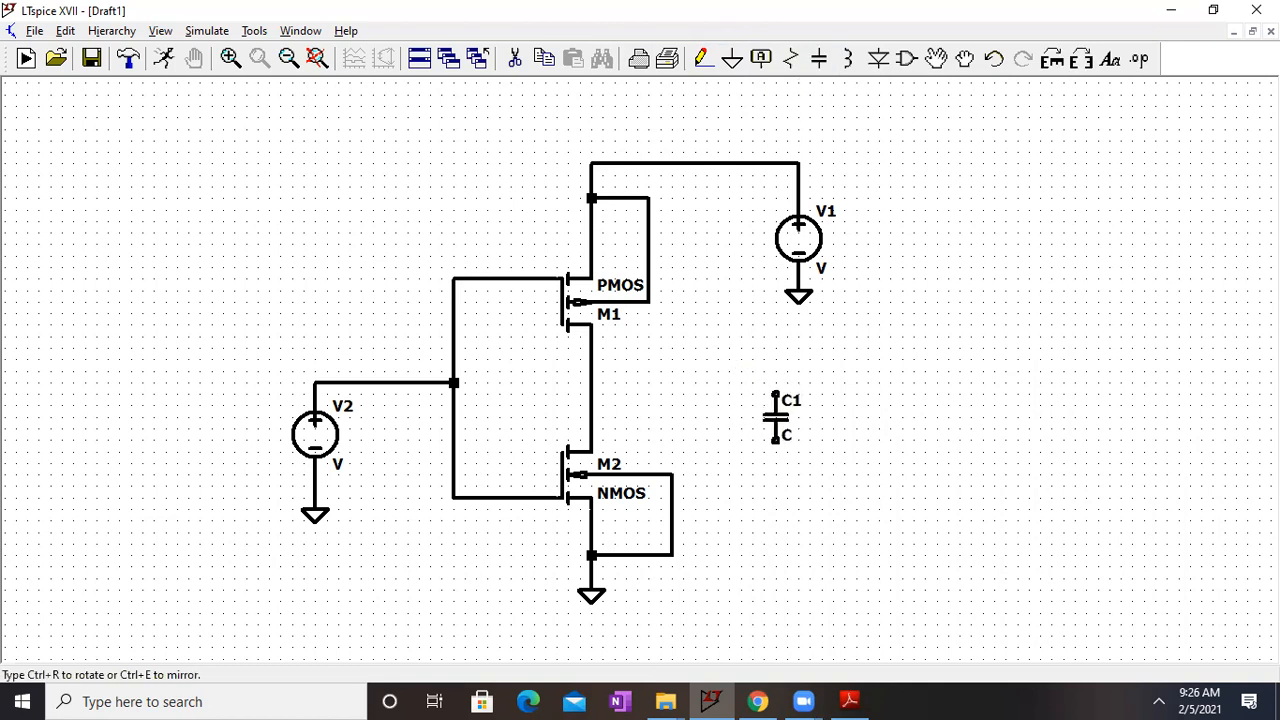
key("Escape")
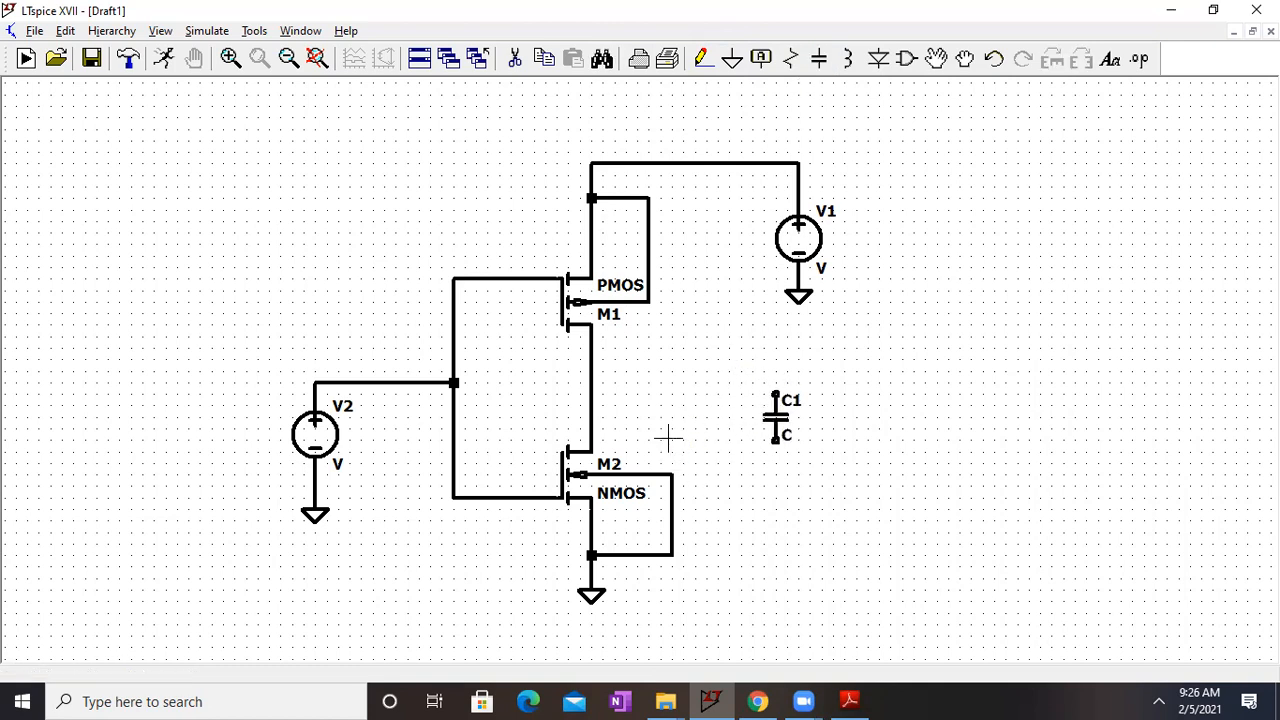
left_click(703, 66)
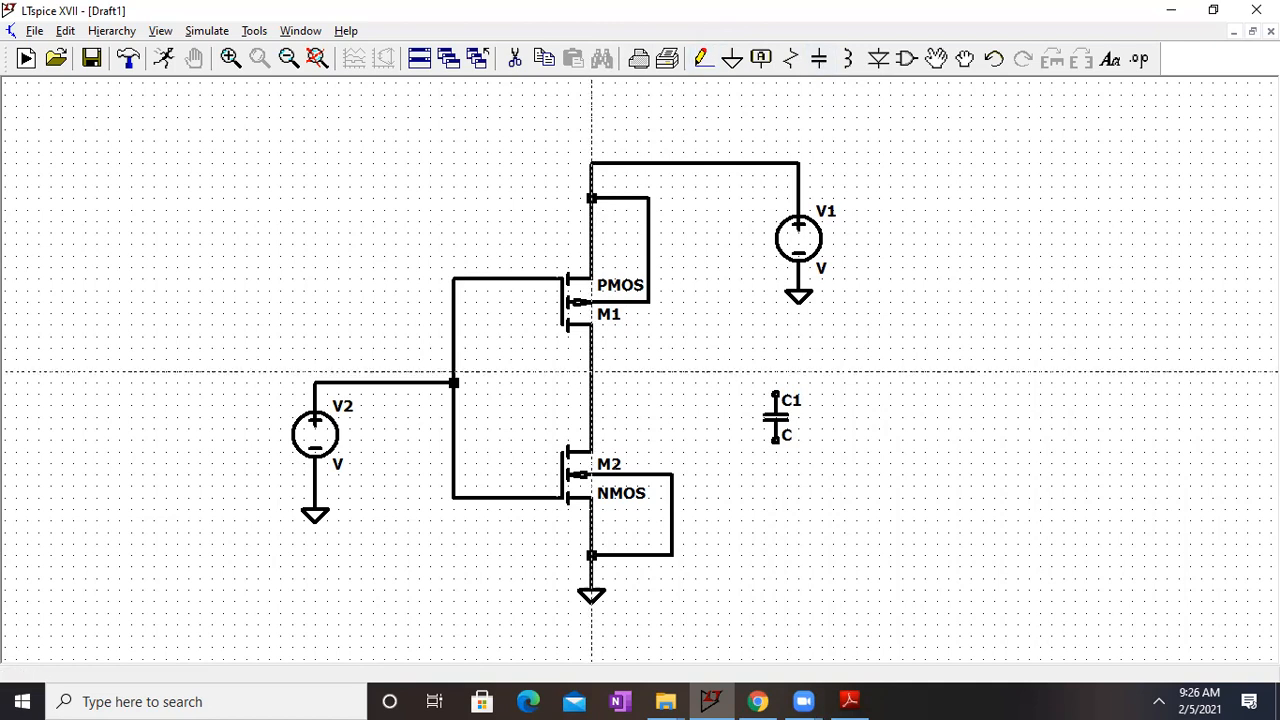
left_click(591, 382)
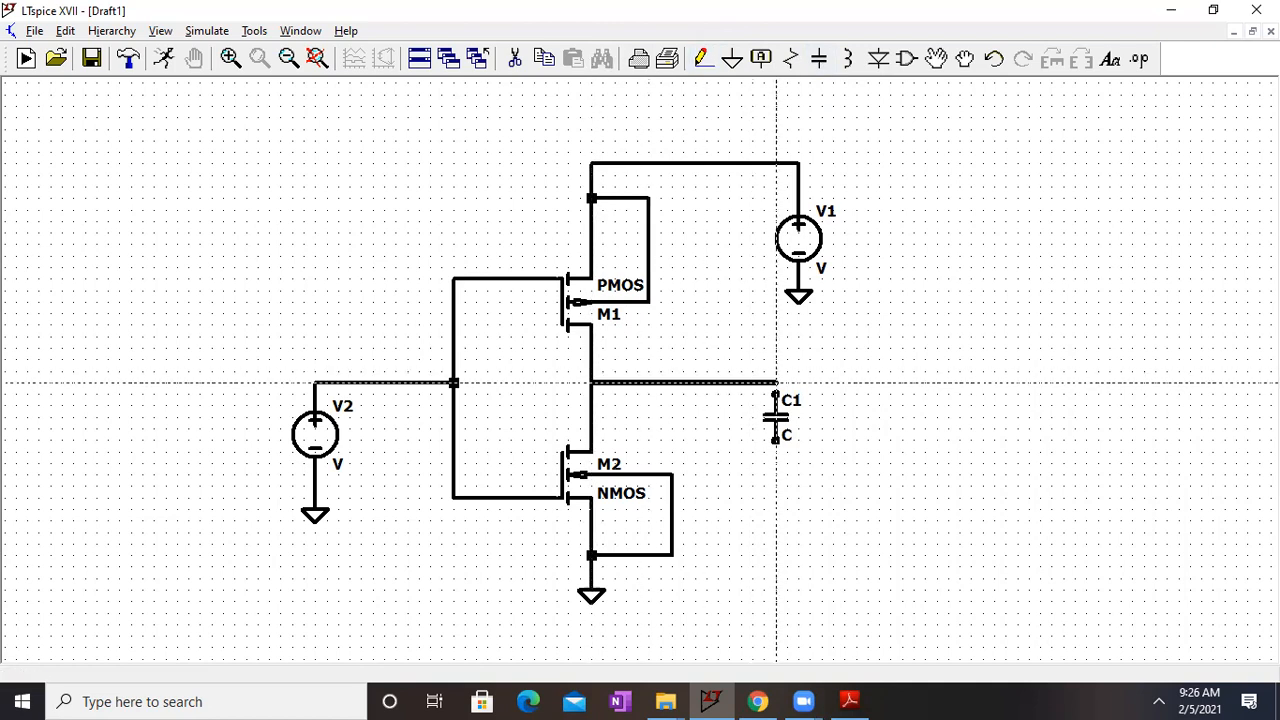
left_click(776, 497)
right_click(776, 497)
left_click(732, 60)
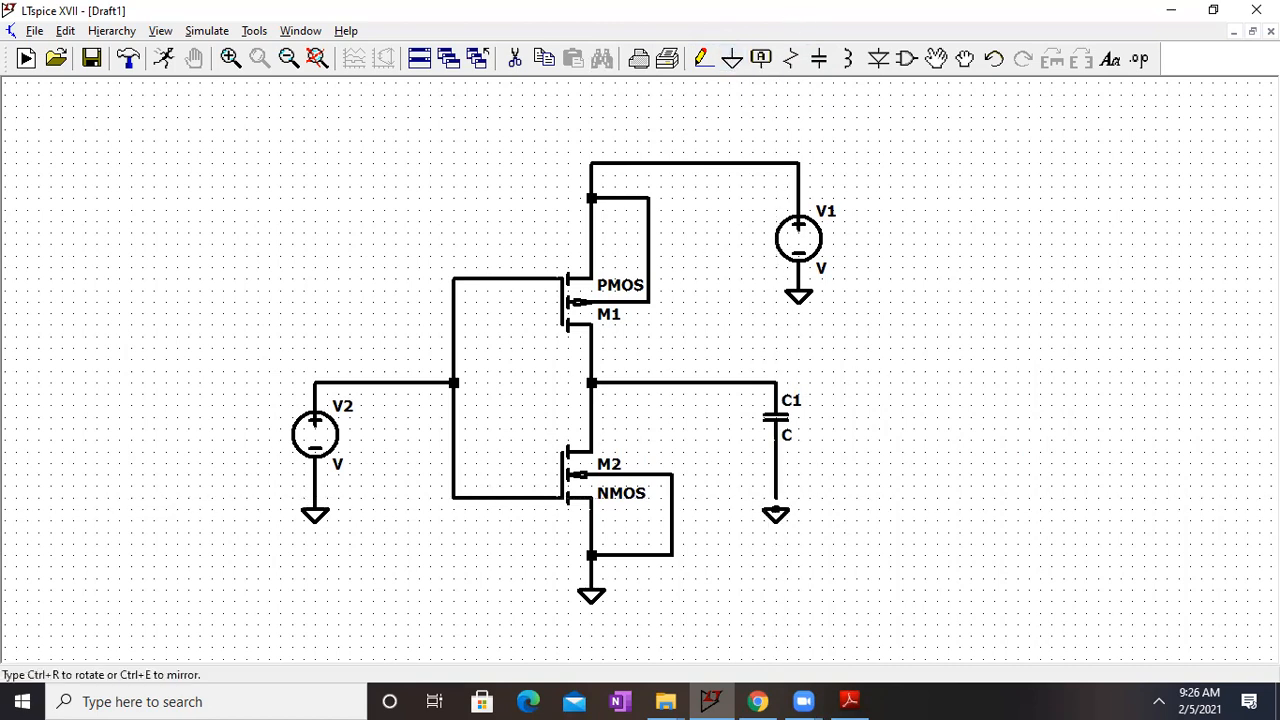
left_click(776, 500)
right_click(889, 474)
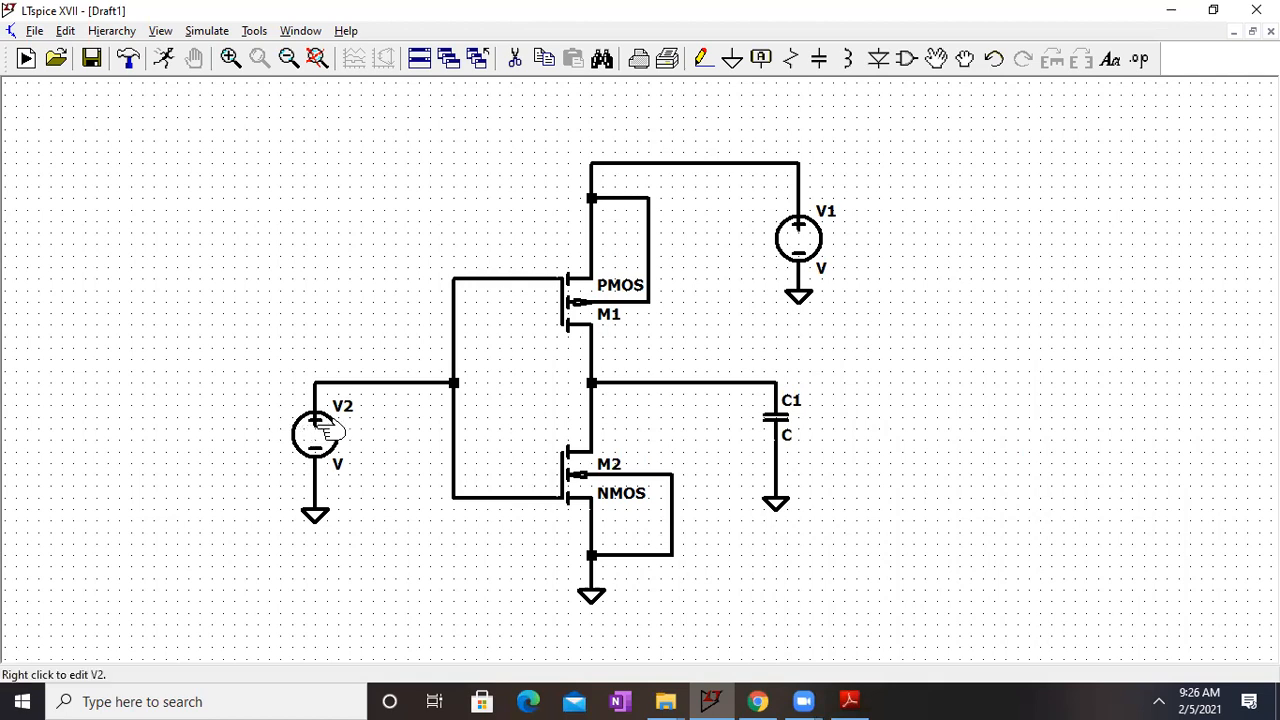
Step: Set the DC value of supply source V1 to 5V
right_click(810, 250)
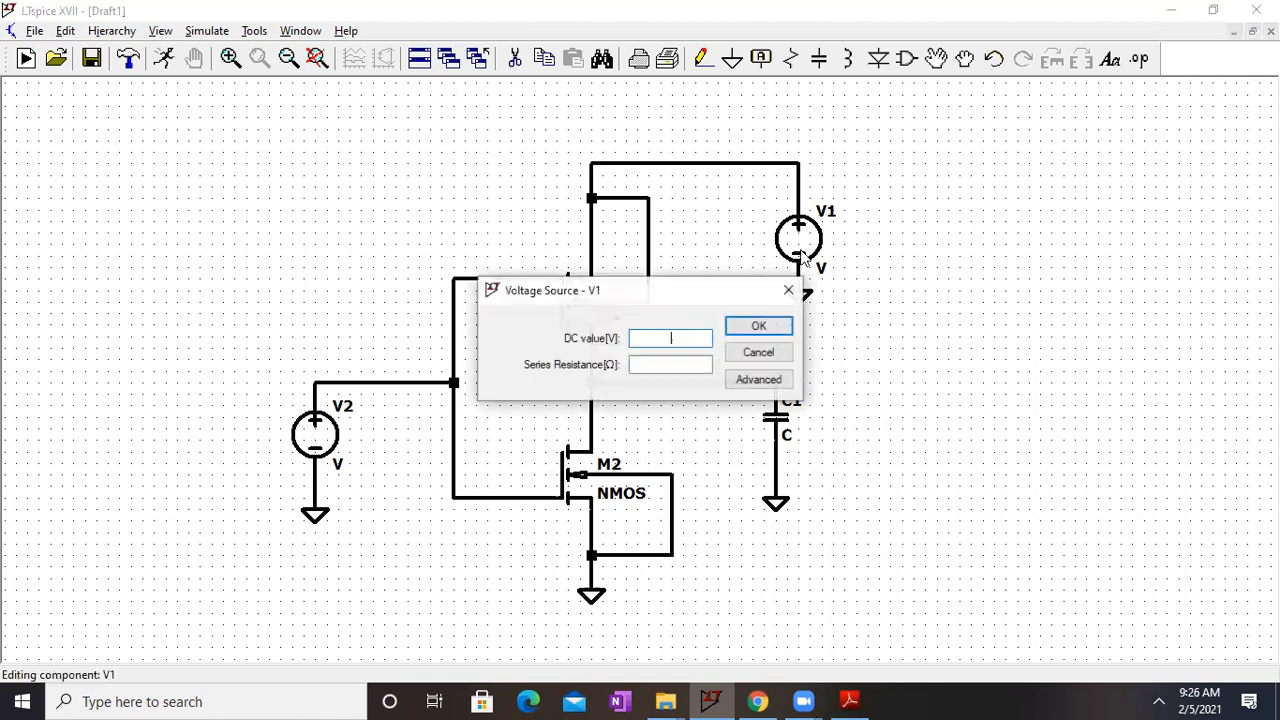
type("5V")
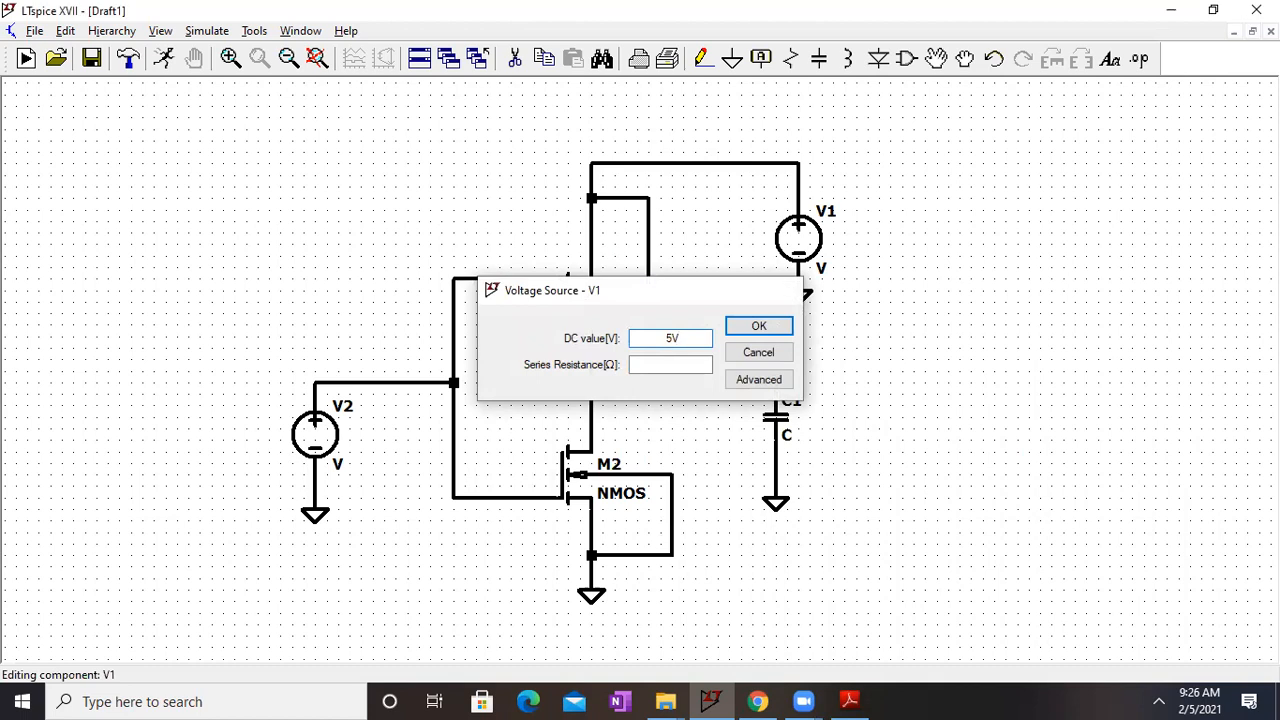
key("Return")
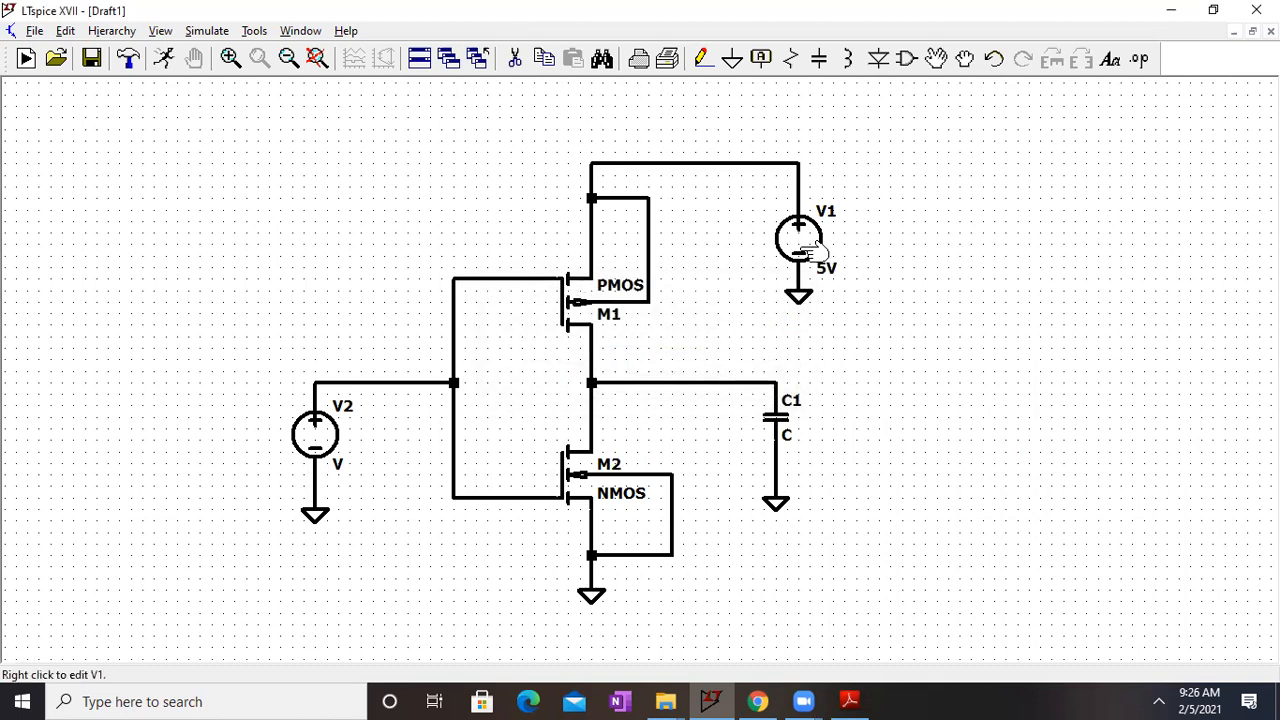
Step: Change the model name of transistor M1 to PMOS1 and that of M2 to NMOS1
right_click(620, 288)
left_click(578, 381)
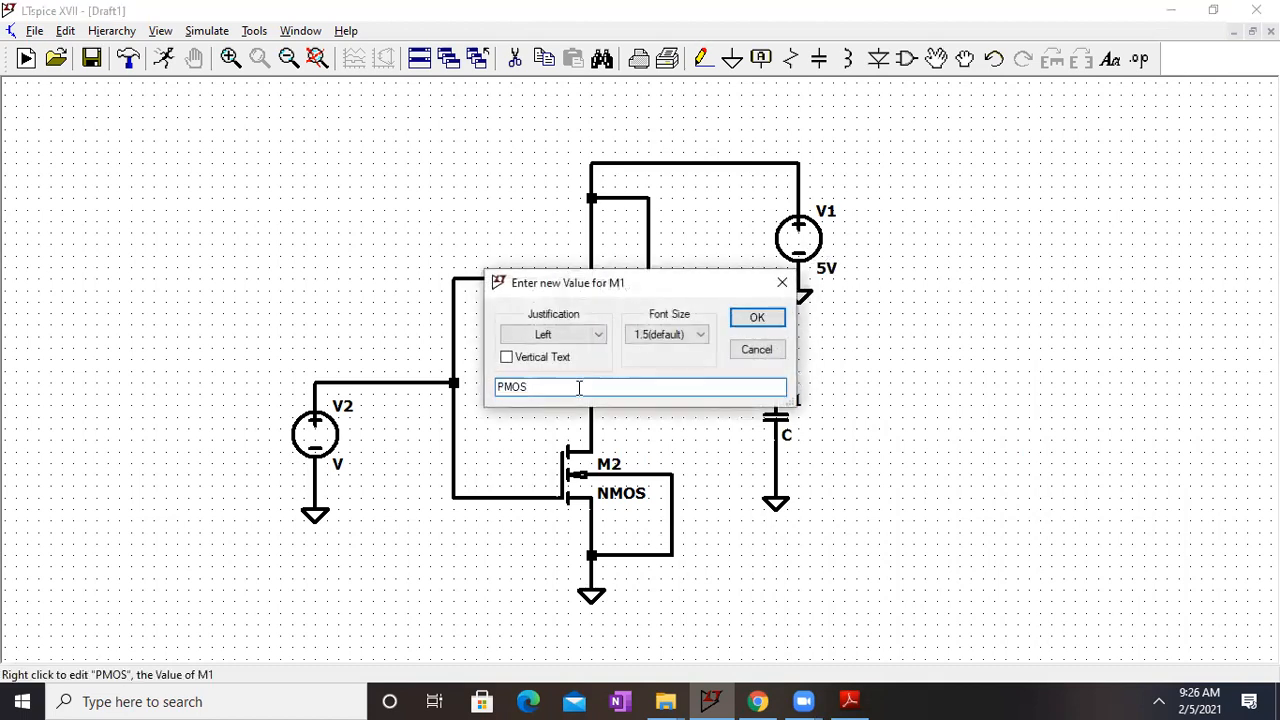
type("1")
key("Return")
right_click(620, 497)
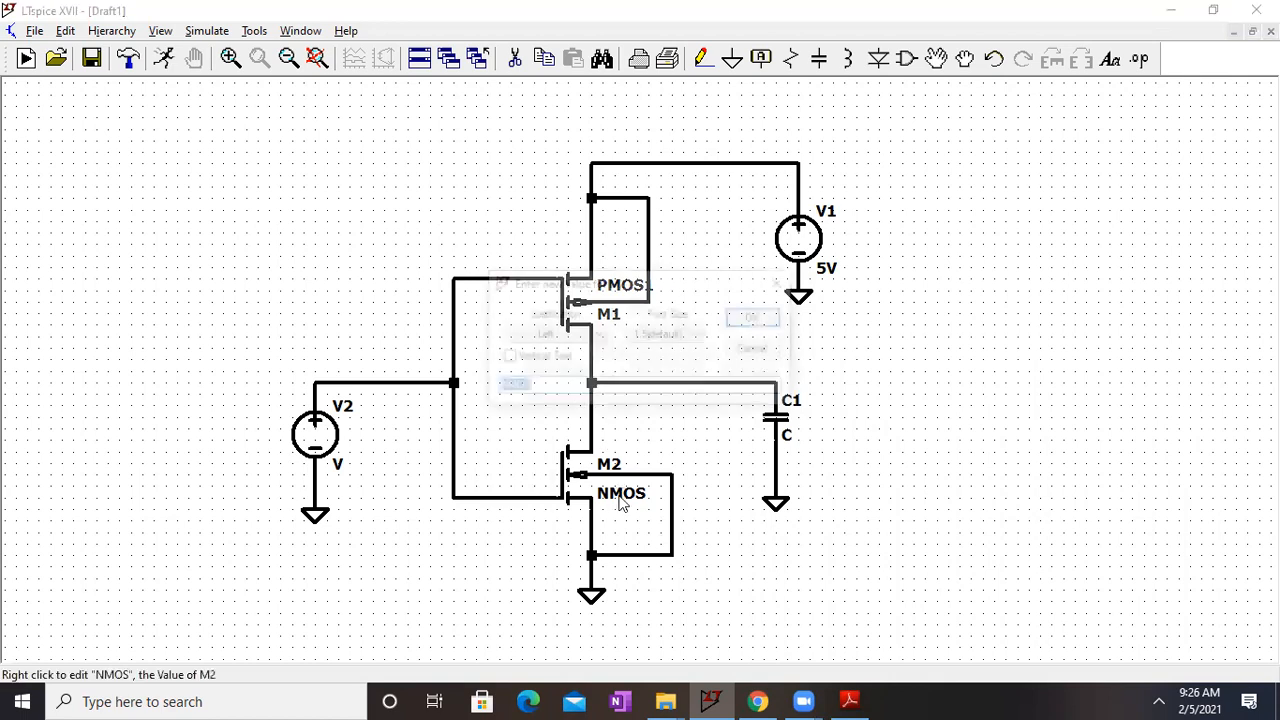
left_click(604, 385)
type("1")
key("Return")
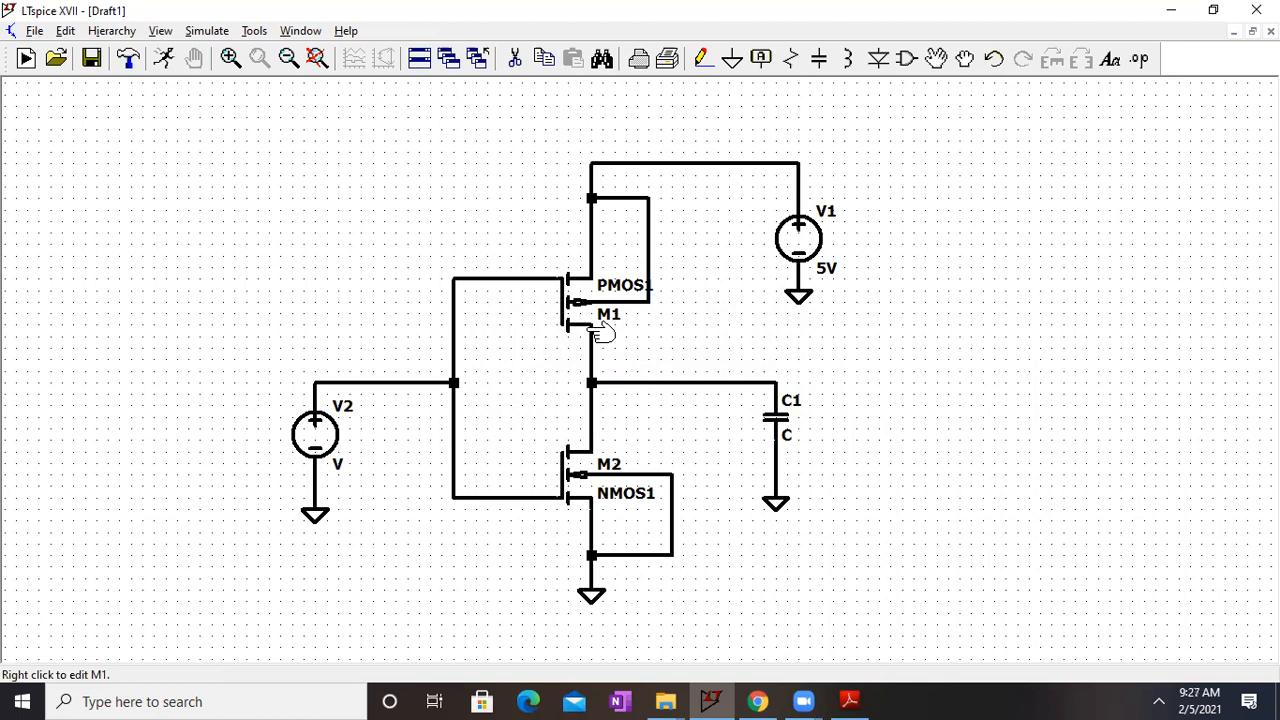
Step: Make V2 a PULSE source with Vinitial 0, Von 5, Tdelay 8n, Trise 5n, Tfall 5n, Ton 20n and Tperiod 60n
right_click(324, 434)
left_click(745, 380)
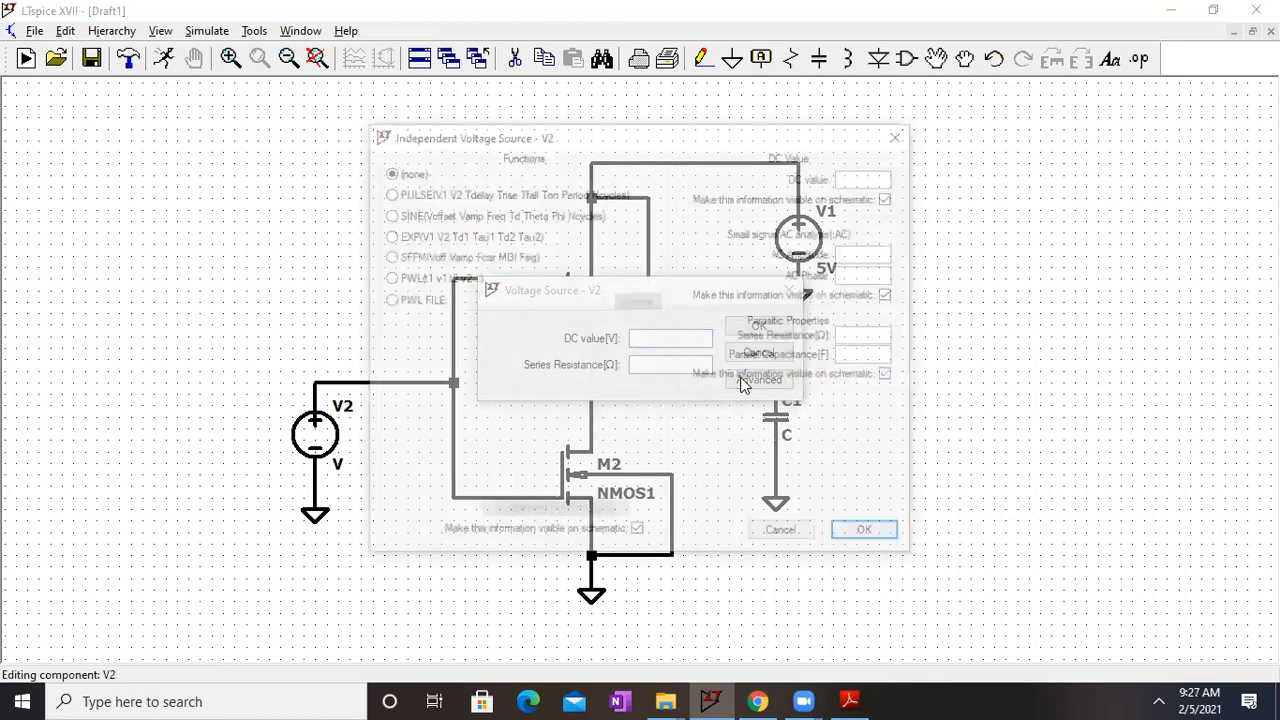
left_click(426, 197)
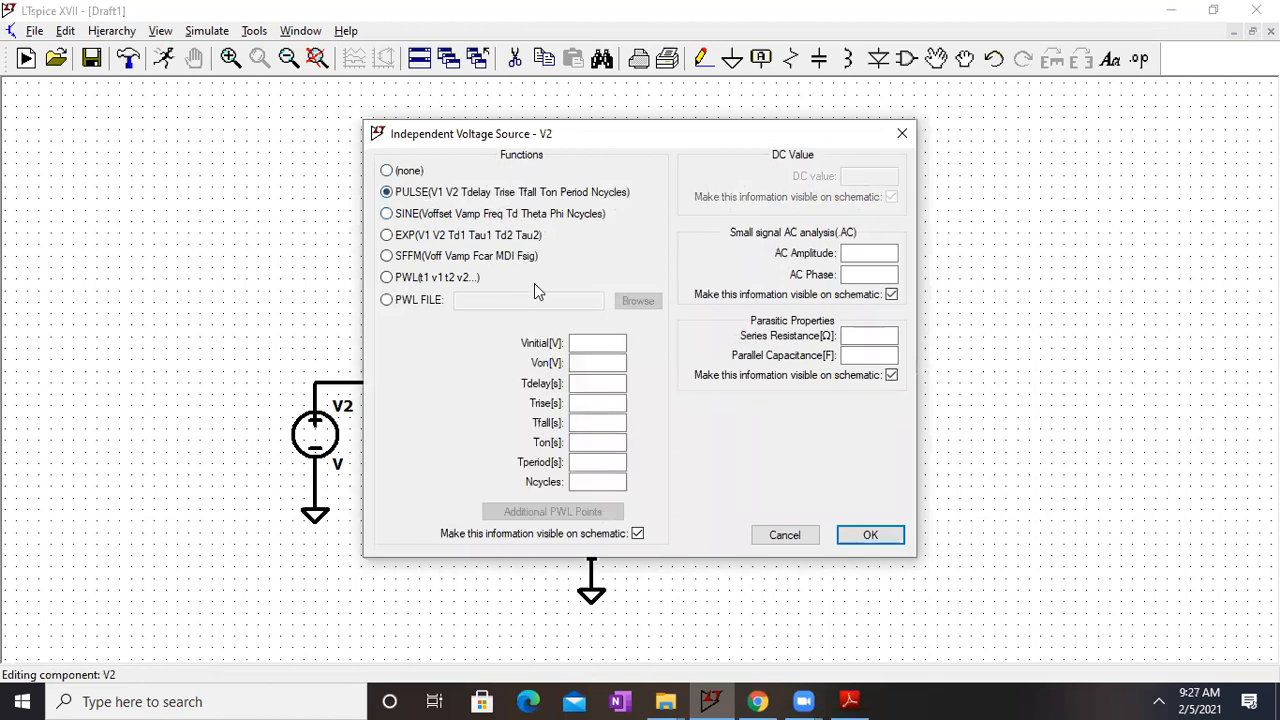
left_click(598, 340)
key("Tab")
type("5")
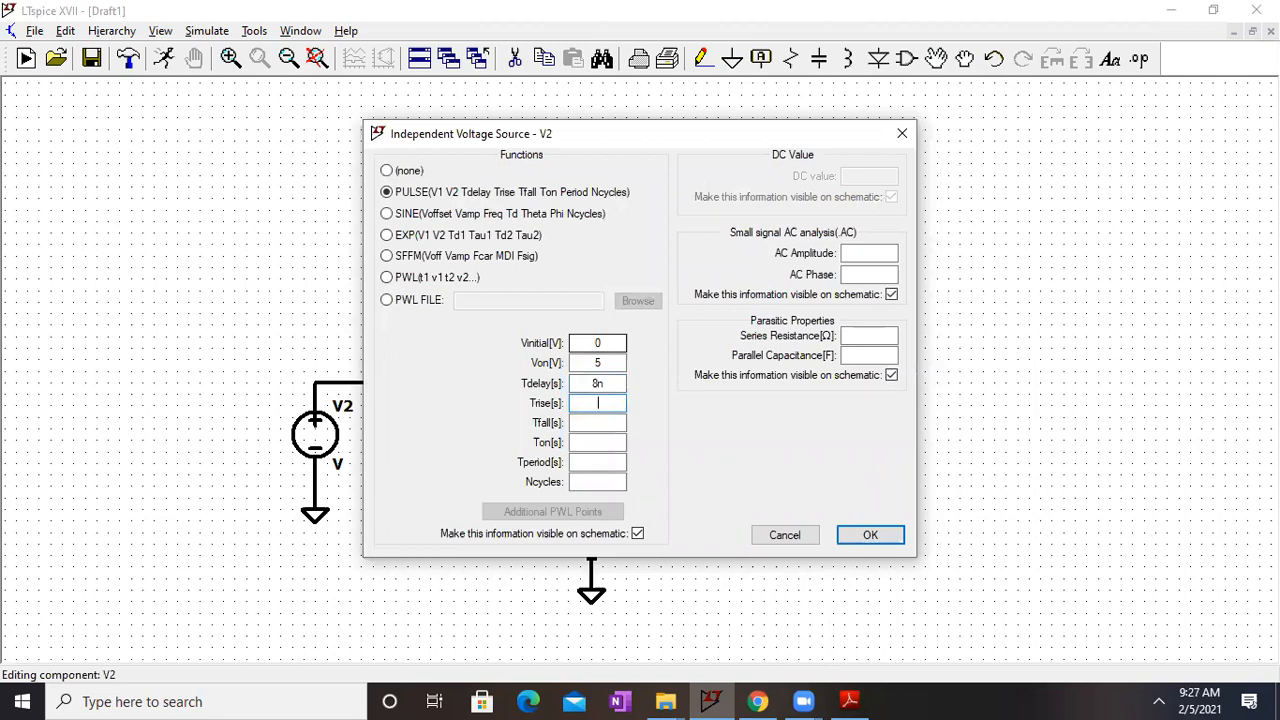
type("5n5n20n")
key("Tab")
type("60n")
key("Return")
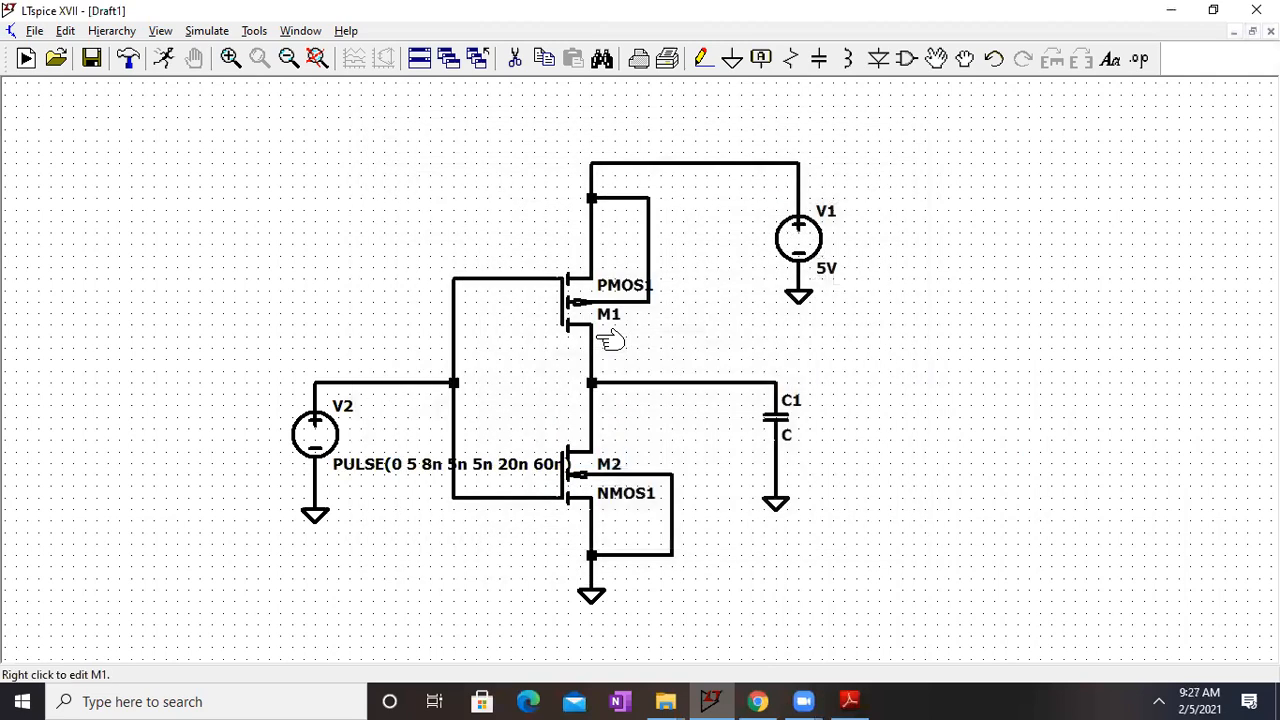
Step: Move V2's PULSE text to the lower left of the source, clear of the gate wire and transistor M2
left_click(938, 58)
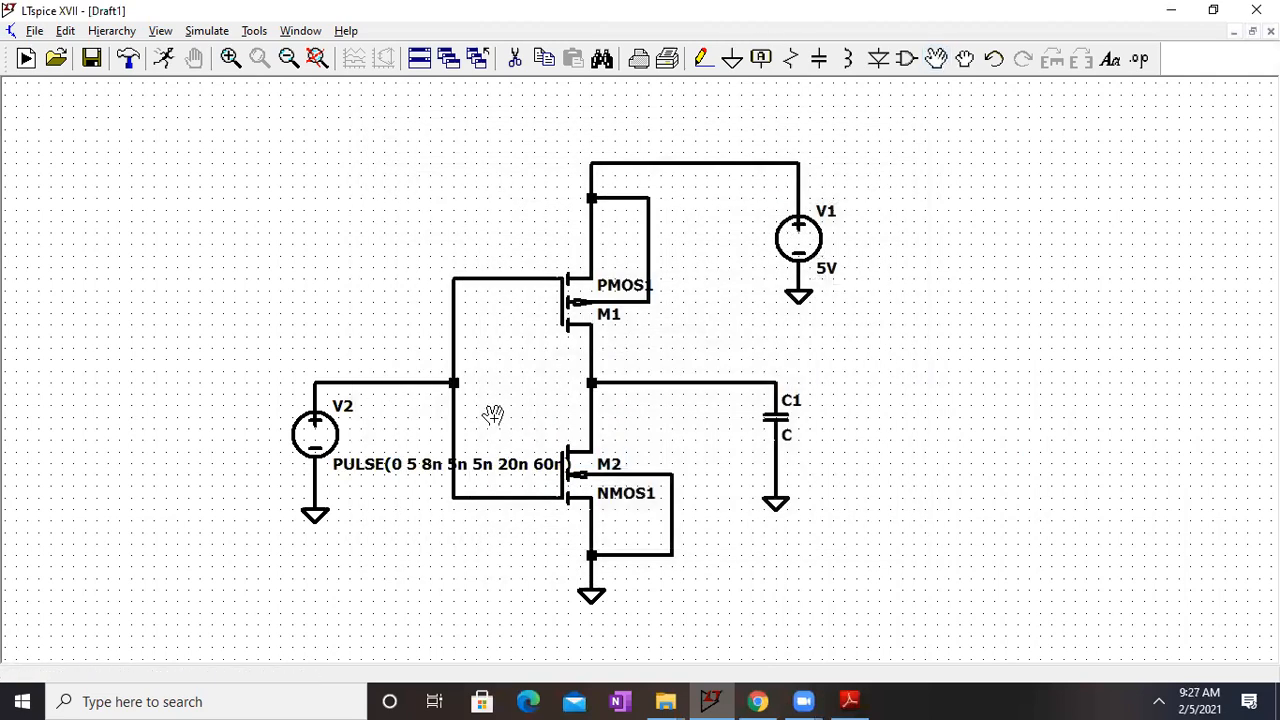
left_click(414, 464)
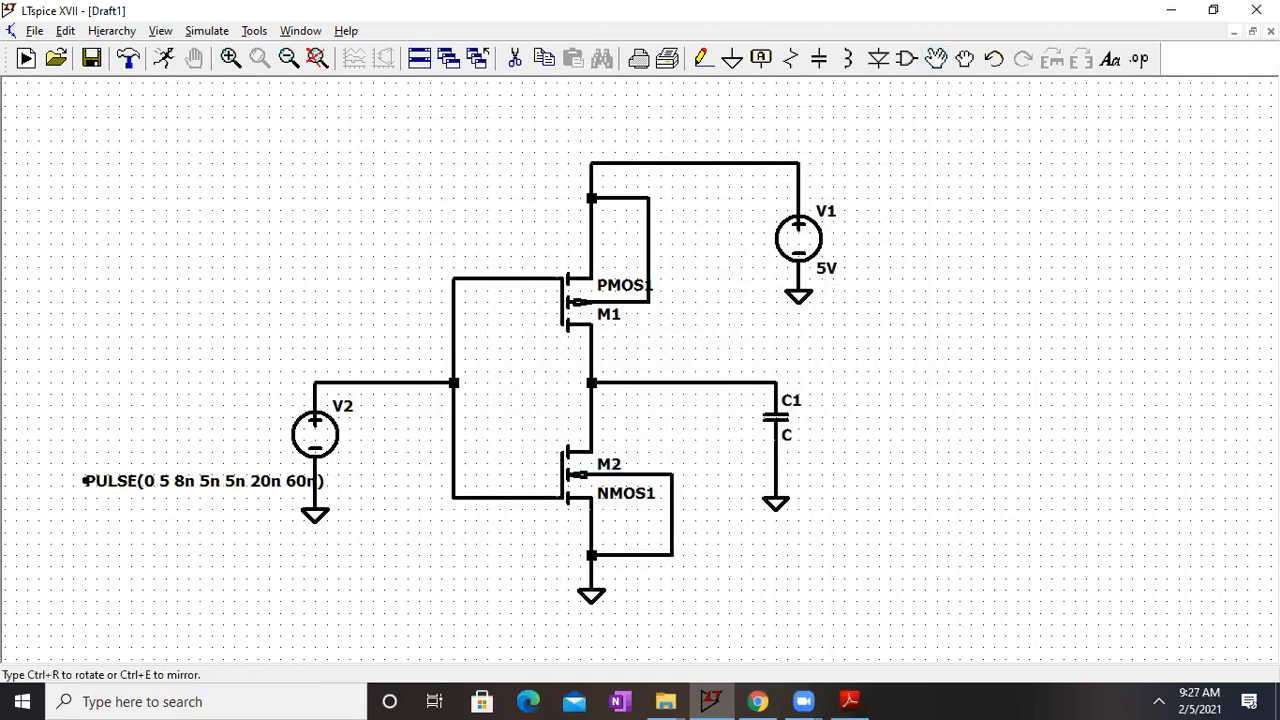
left_click(74, 480)
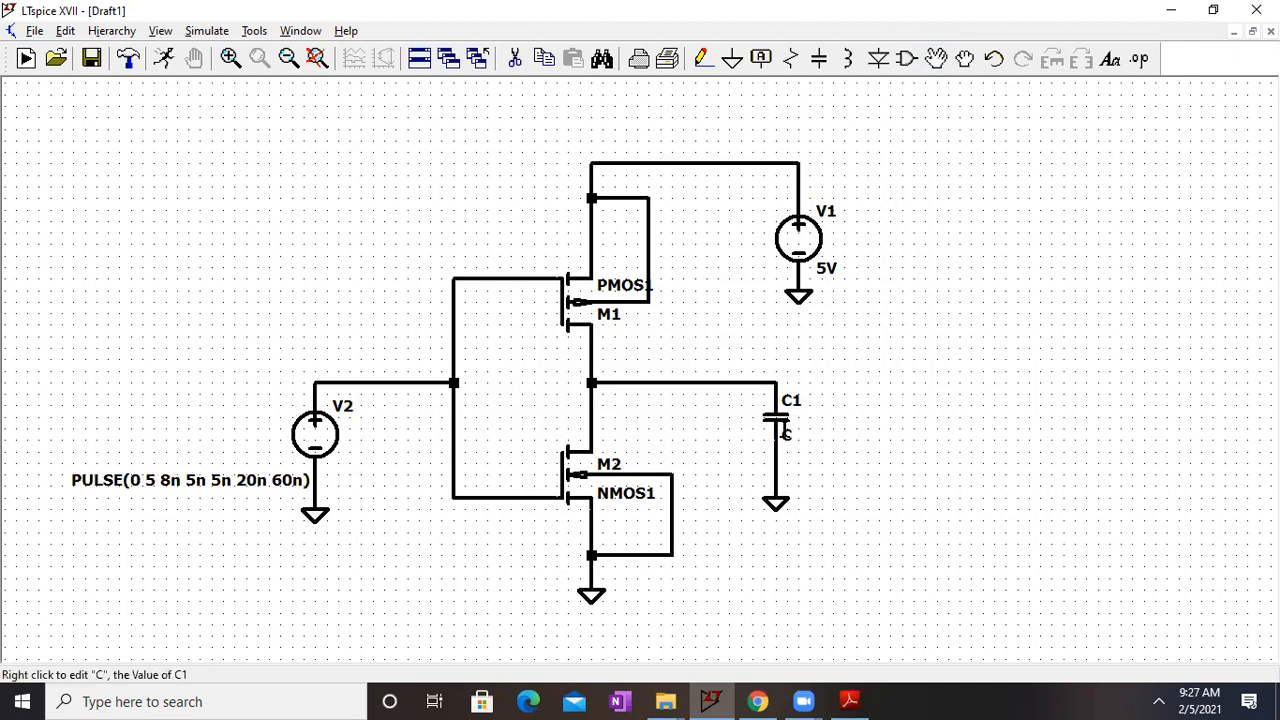
Step: Set the value of capacitor C1 to 1pf and rename the capacitor CLoad
right_click(785, 432)
type("1pf")
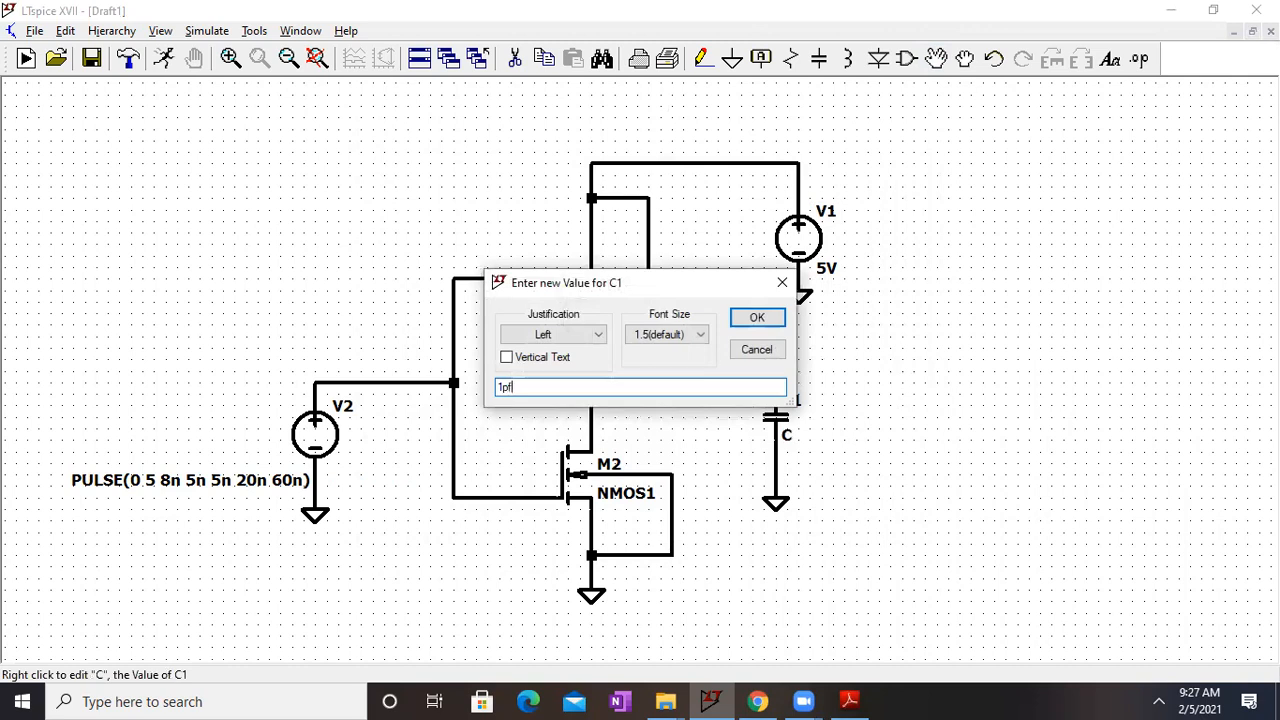
key("Return")
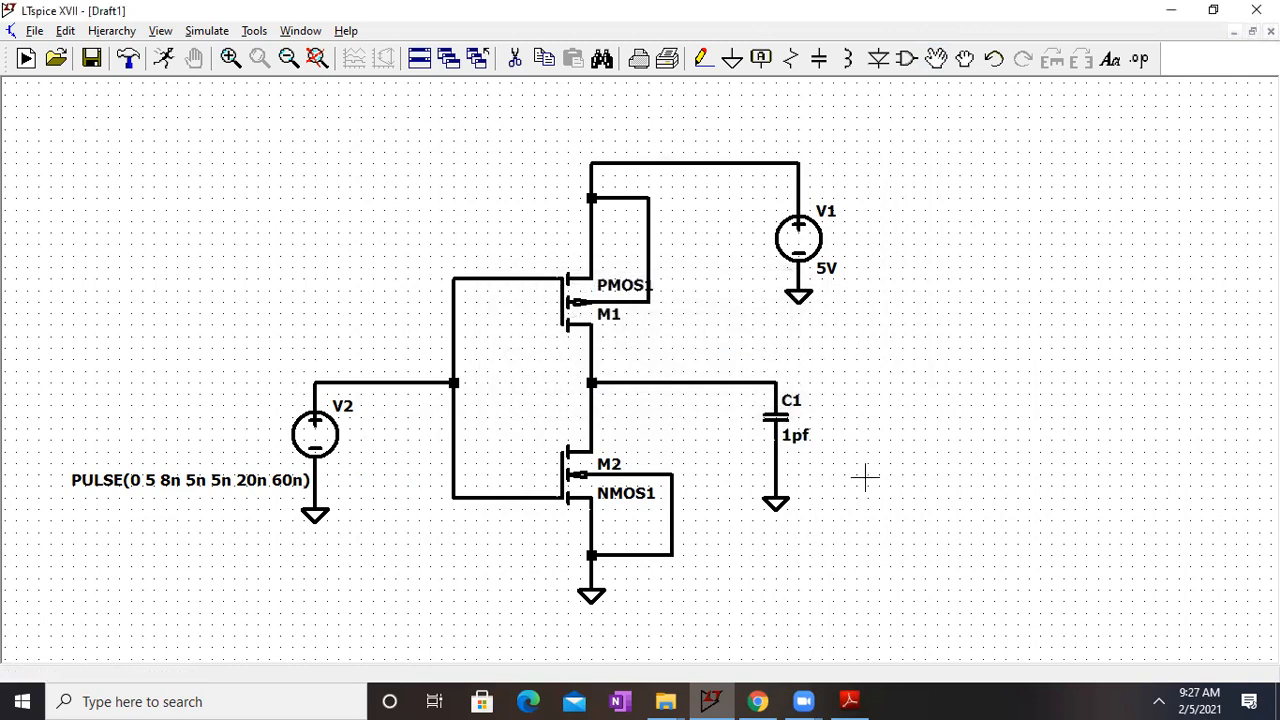
right_click(792, 404)
type("CLoad")
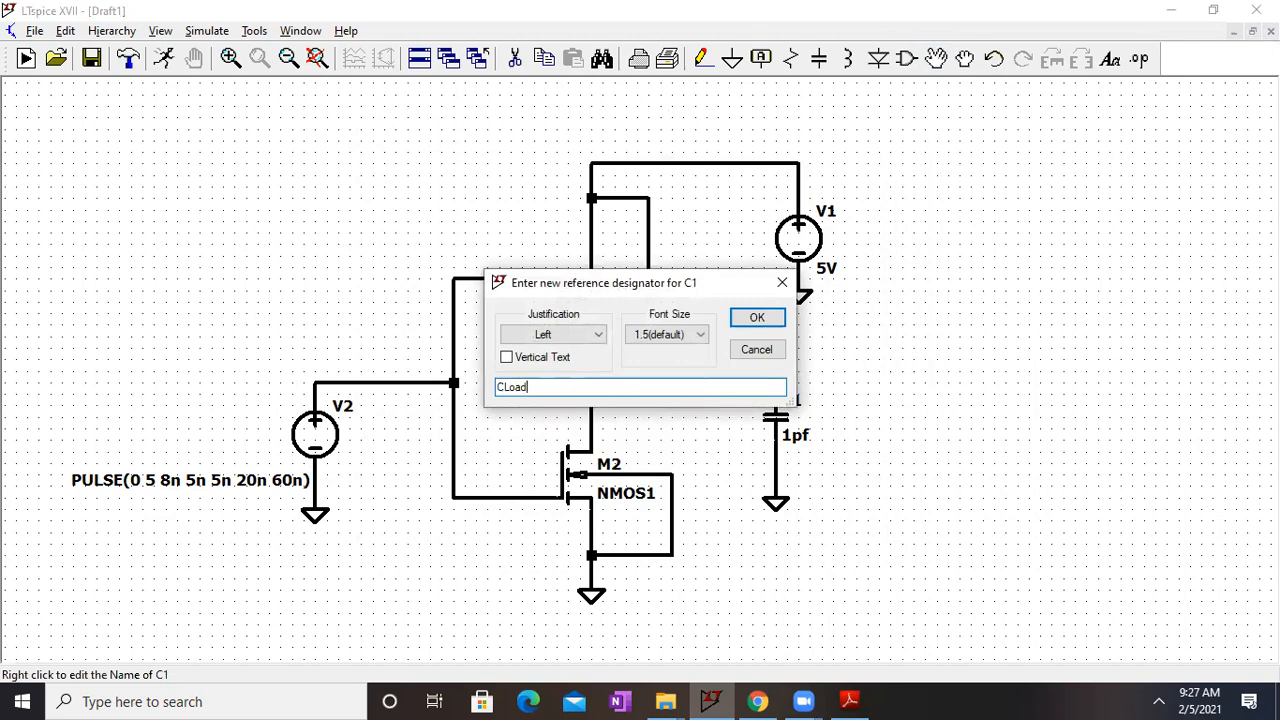
key("Return")
Step: Place a SPICE directive below V2 with .model nmos1 nmos(W=8u L=2u vto=1 kp=50u) and .model pmos1 pmos(W=16u L=2u vto=-1 kp=25u)
left_click_drag(897, 526, 897, 470)
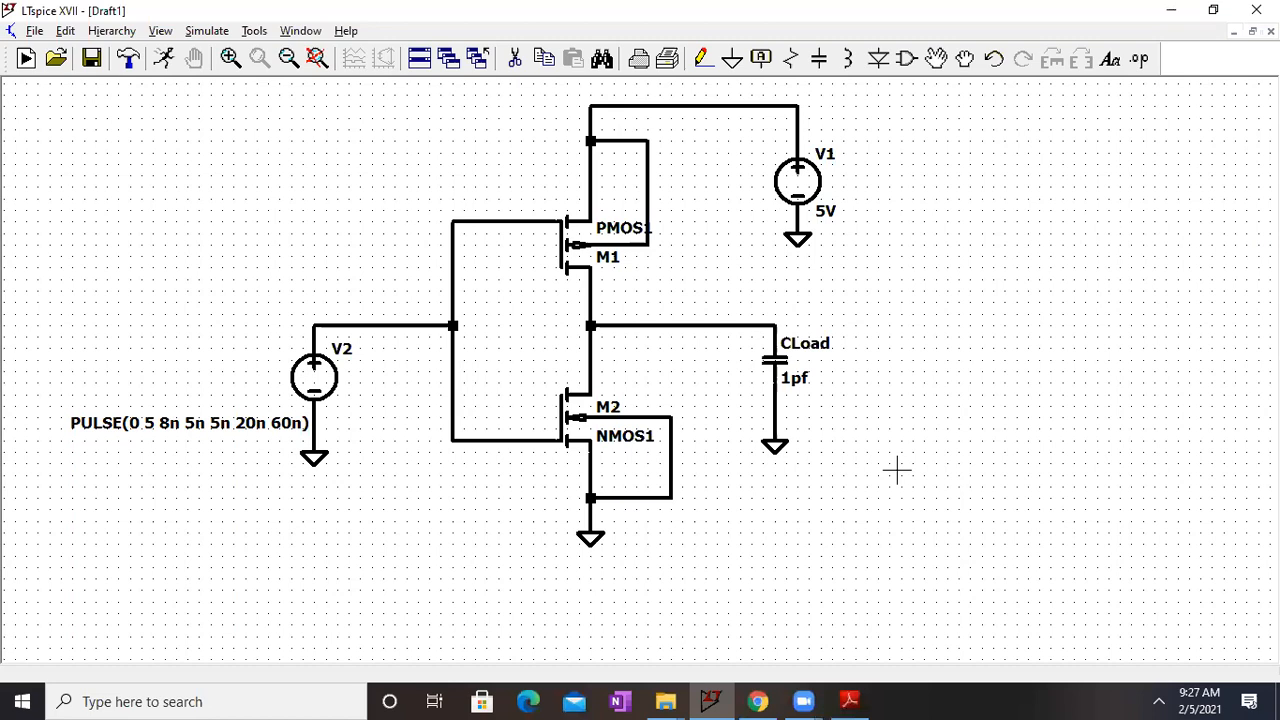
right_click(346, 537)
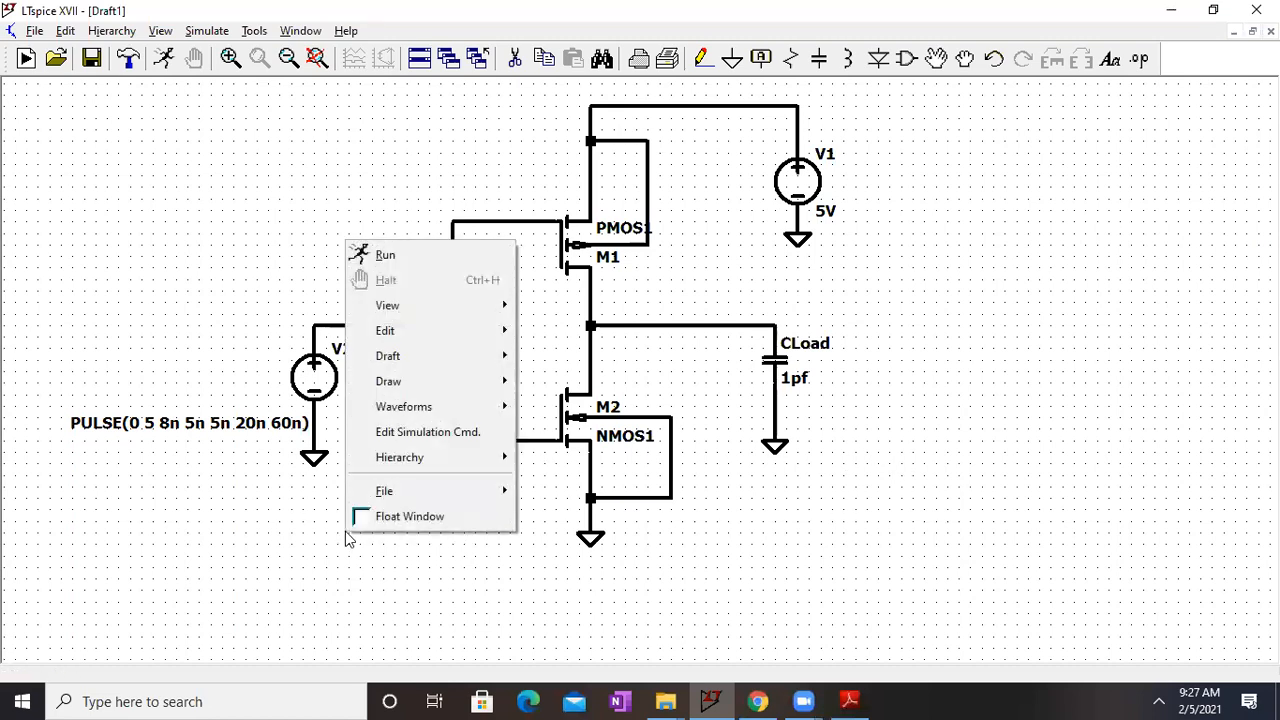
mouse_move(459, 356)
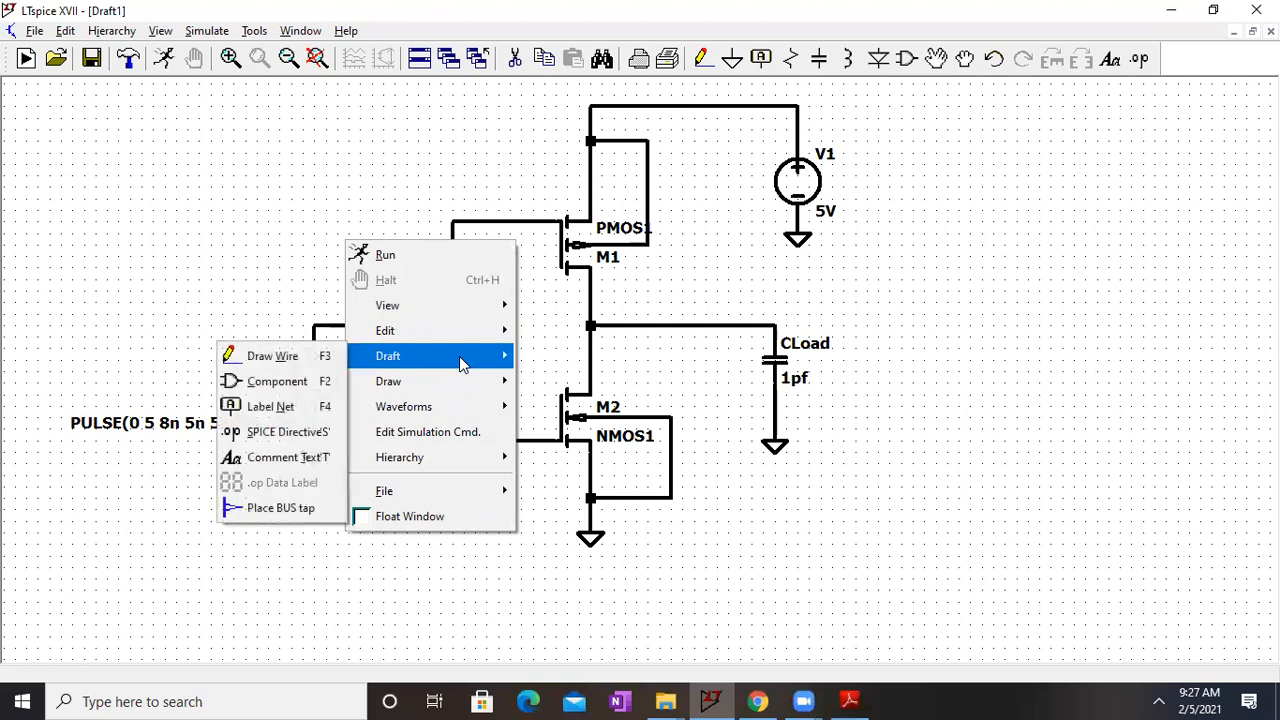
left_click(292, 432)
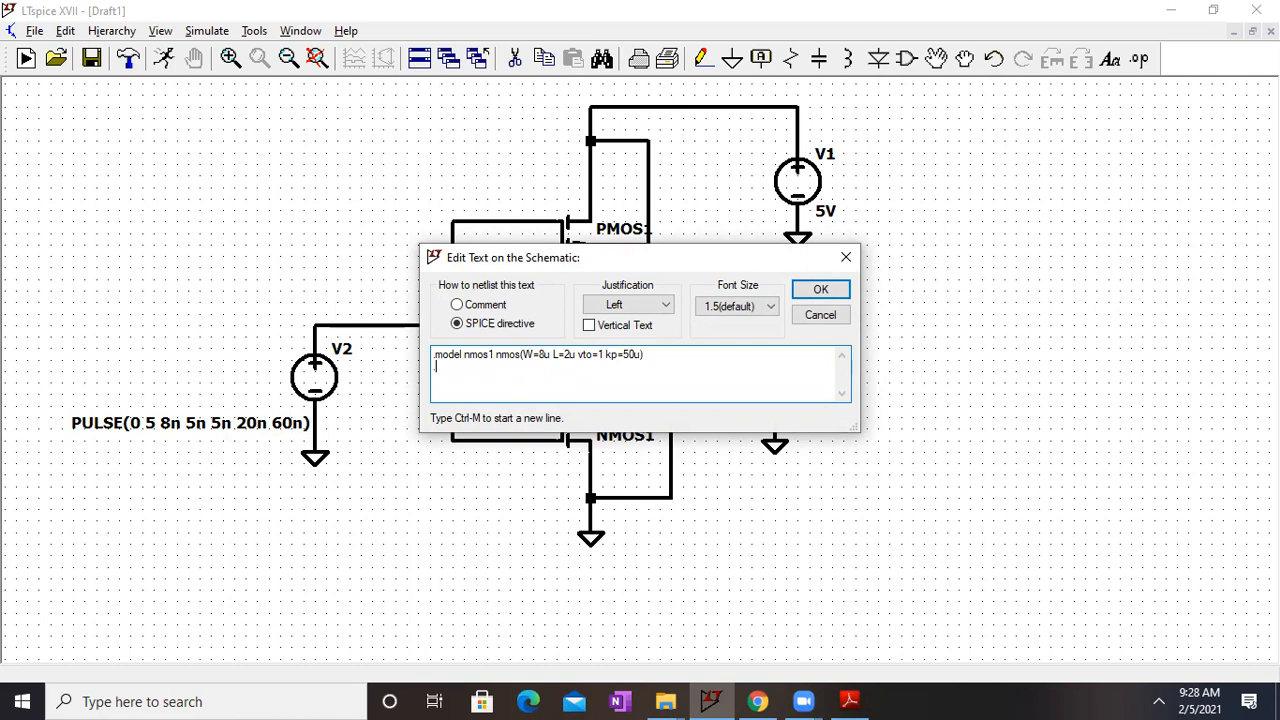
type("model pmos1 pmos(W=16u")
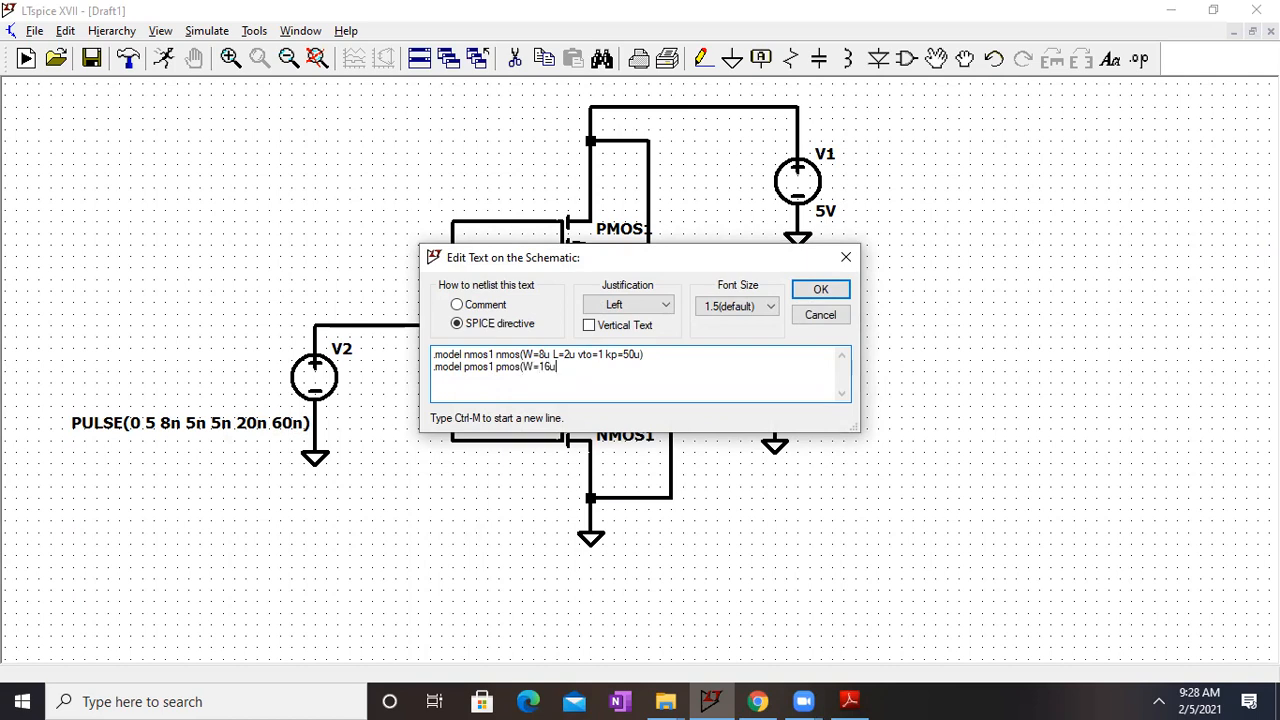
type(" L=2u vto=-1 kp=25u")
key("Return")
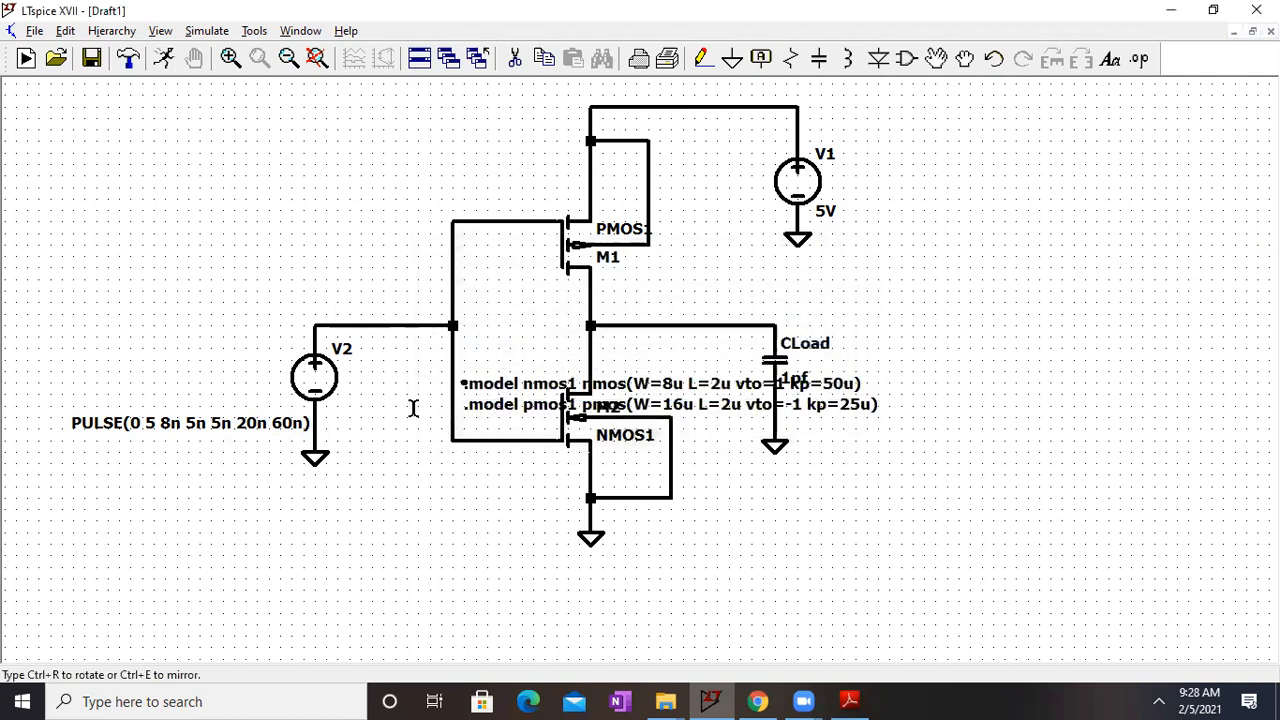
left_click(146, 522)
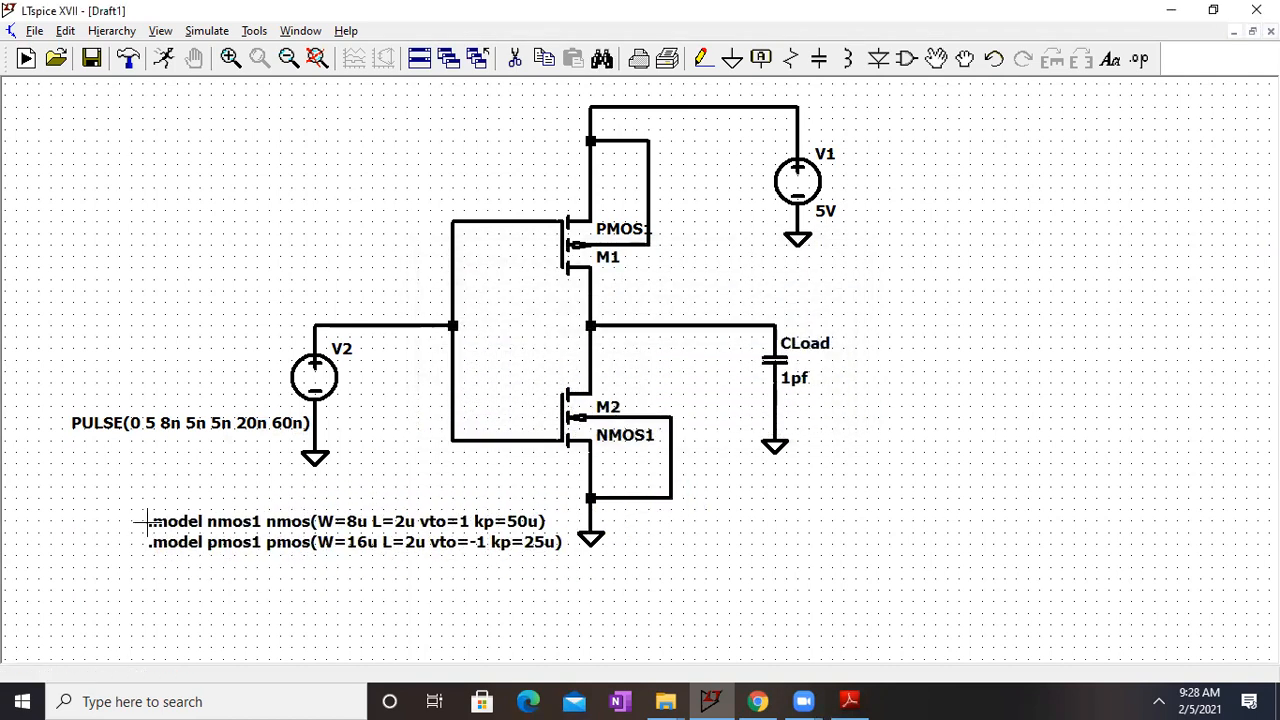
Step: Run a transient simulation with a stop time of 50ns and maximize the schematic window
left_click_drag(903, 420, 946, 410)
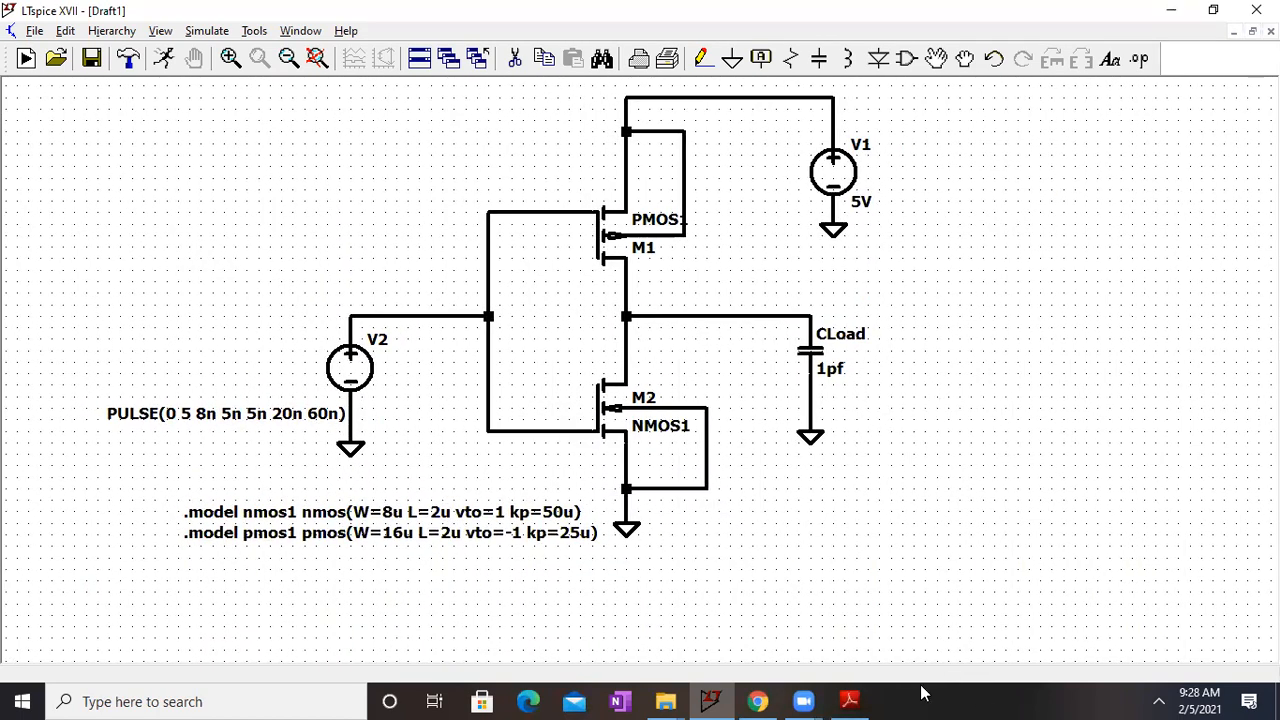
left_click_drag(928, 323, 949, 386)
left_click(220, 33)
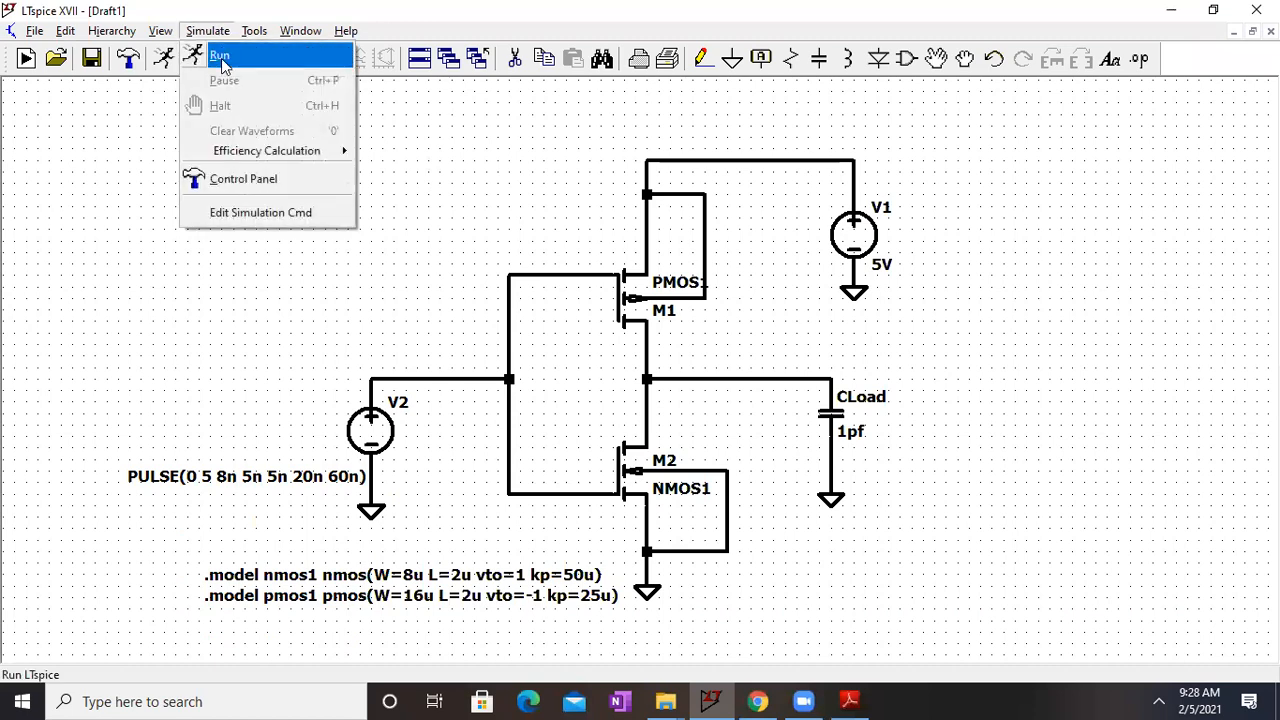
left_click(224, 58)
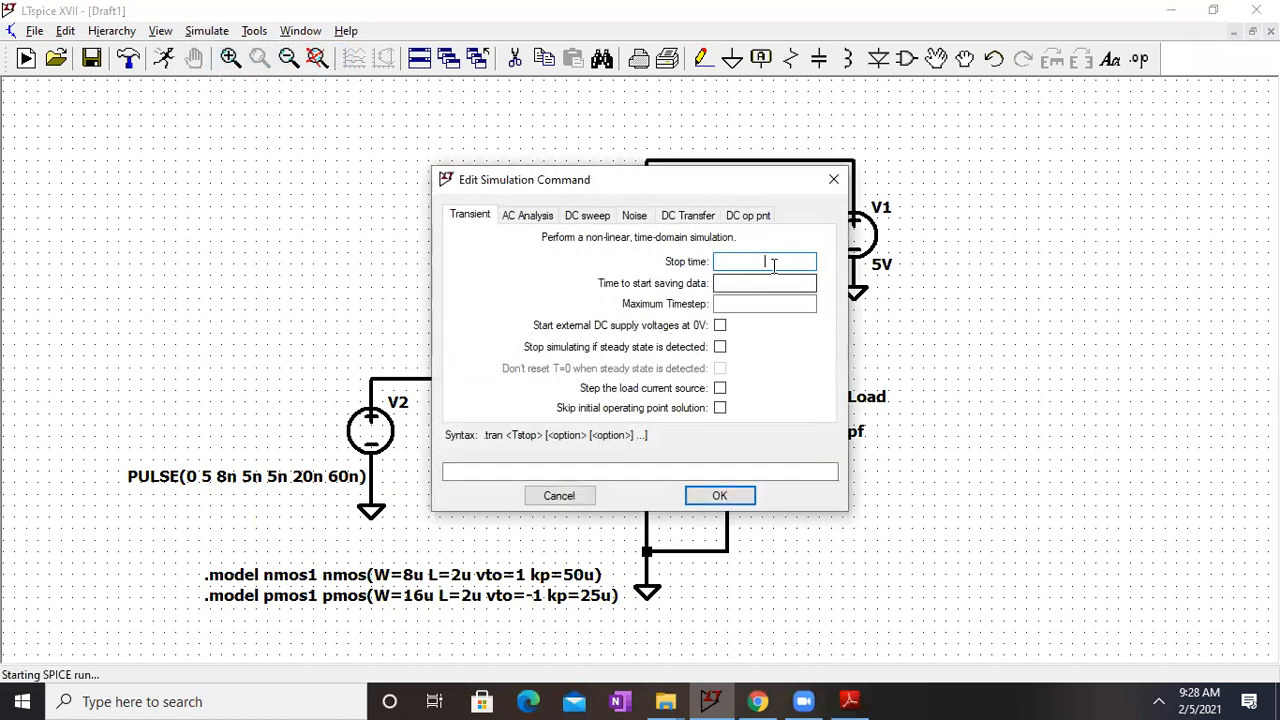
type("50ns")
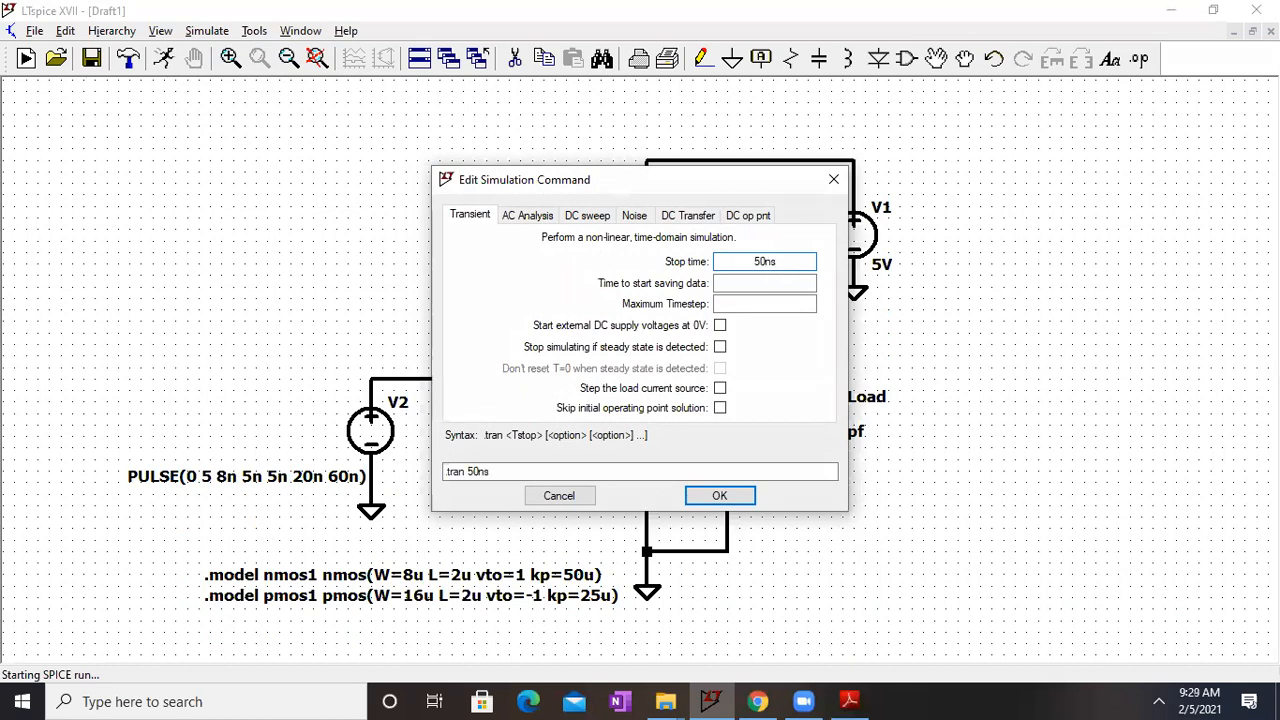
key("Return")
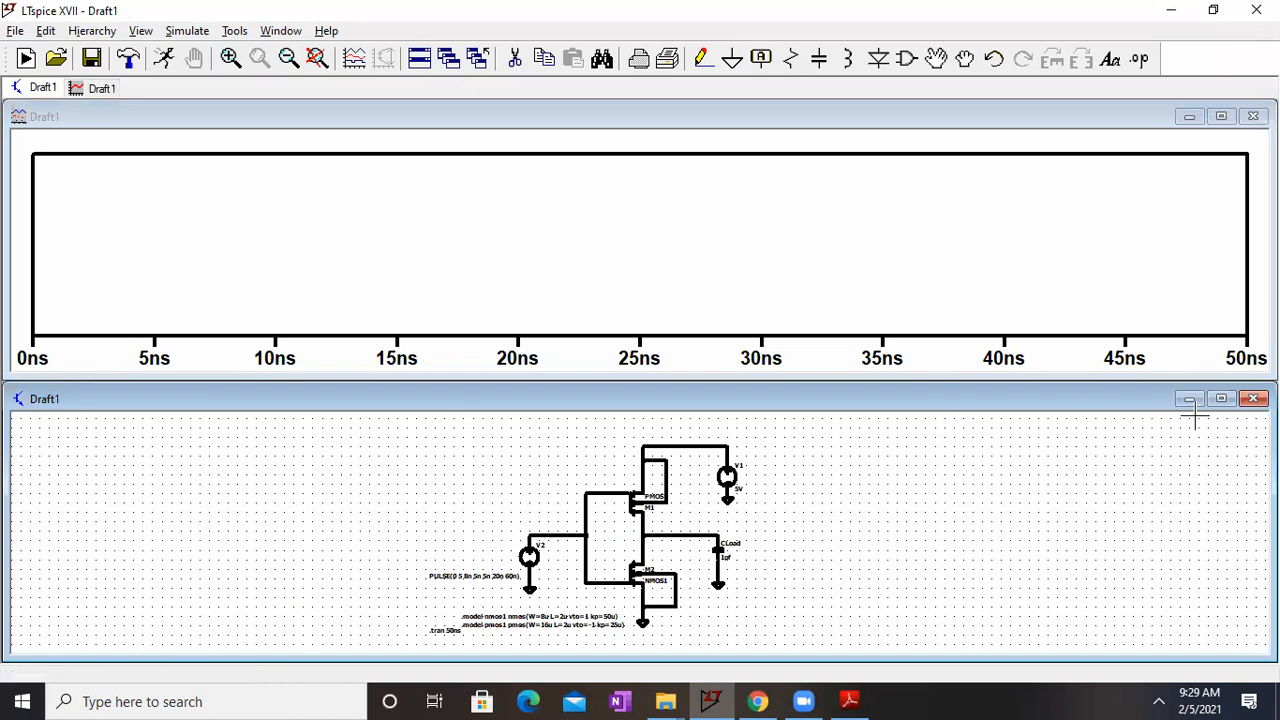
left_click(1221, 398)
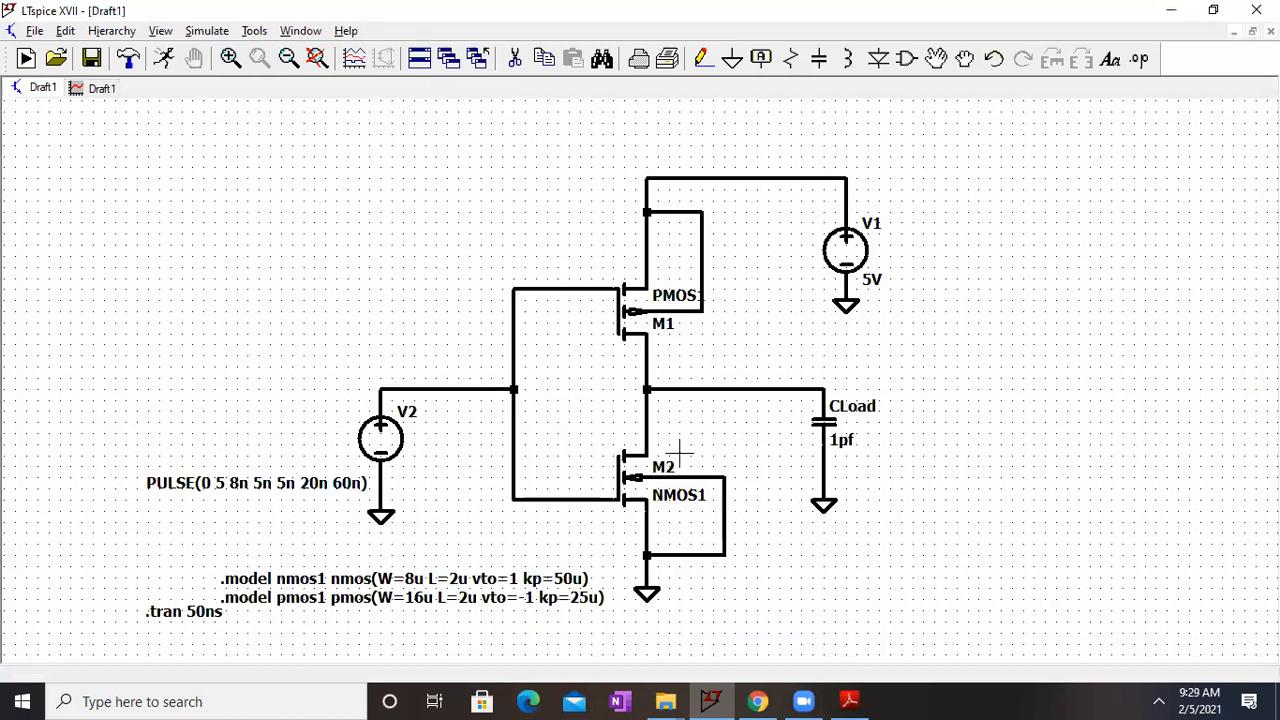
Step: Label the wire between V2 and the gates with a net name of Vin_ followed by the author's first name
right_click(425, 389)
left_click(470, 435)
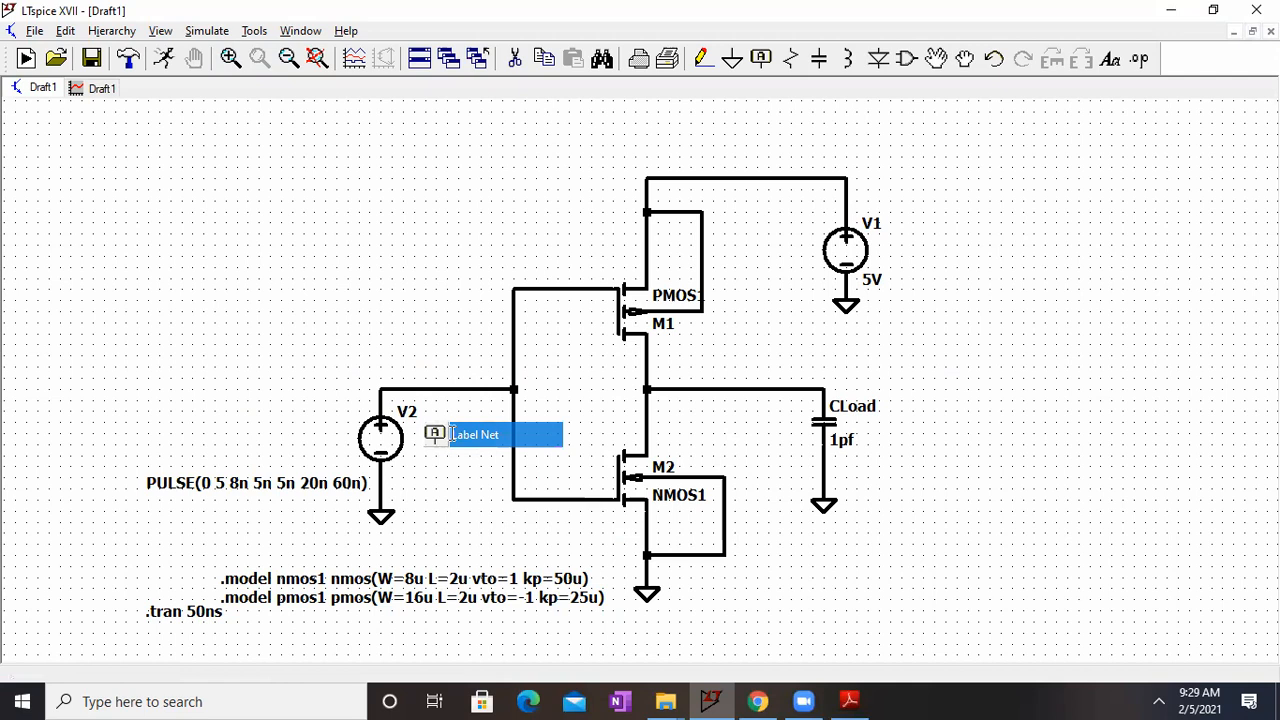
type("Vin")
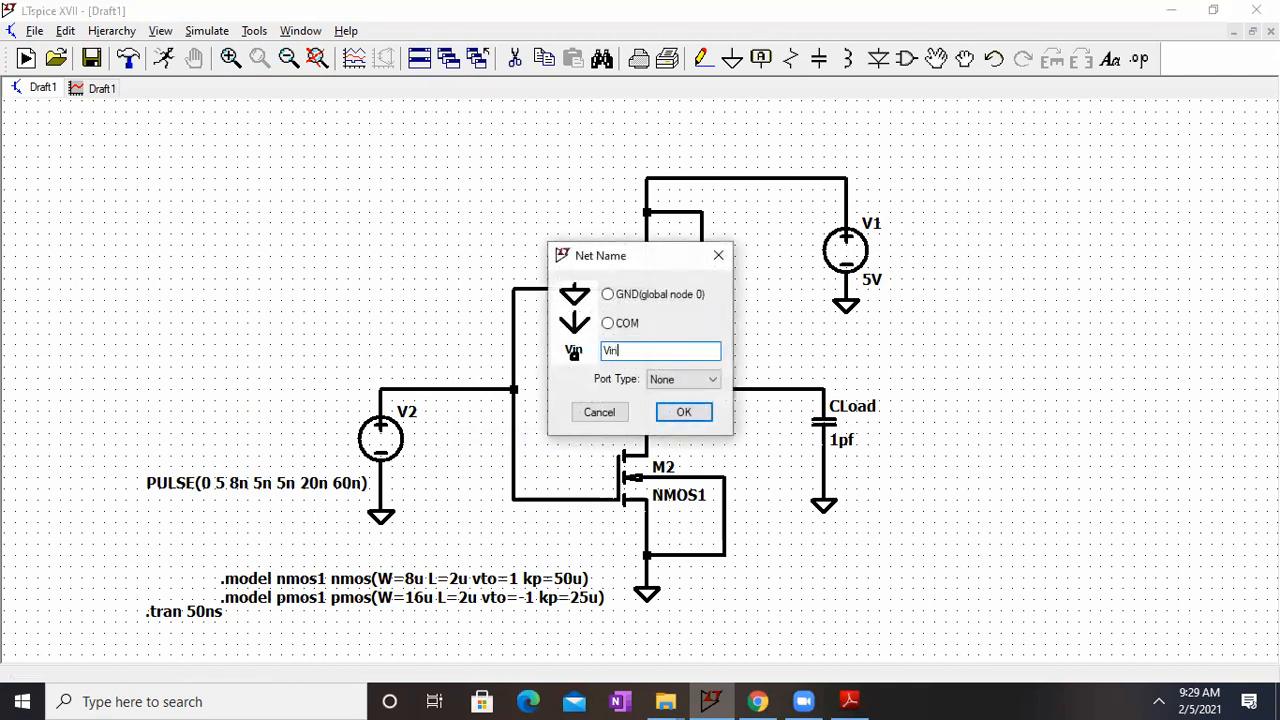
type("_Inderjit")
key("Return")
left_click(414, 389)
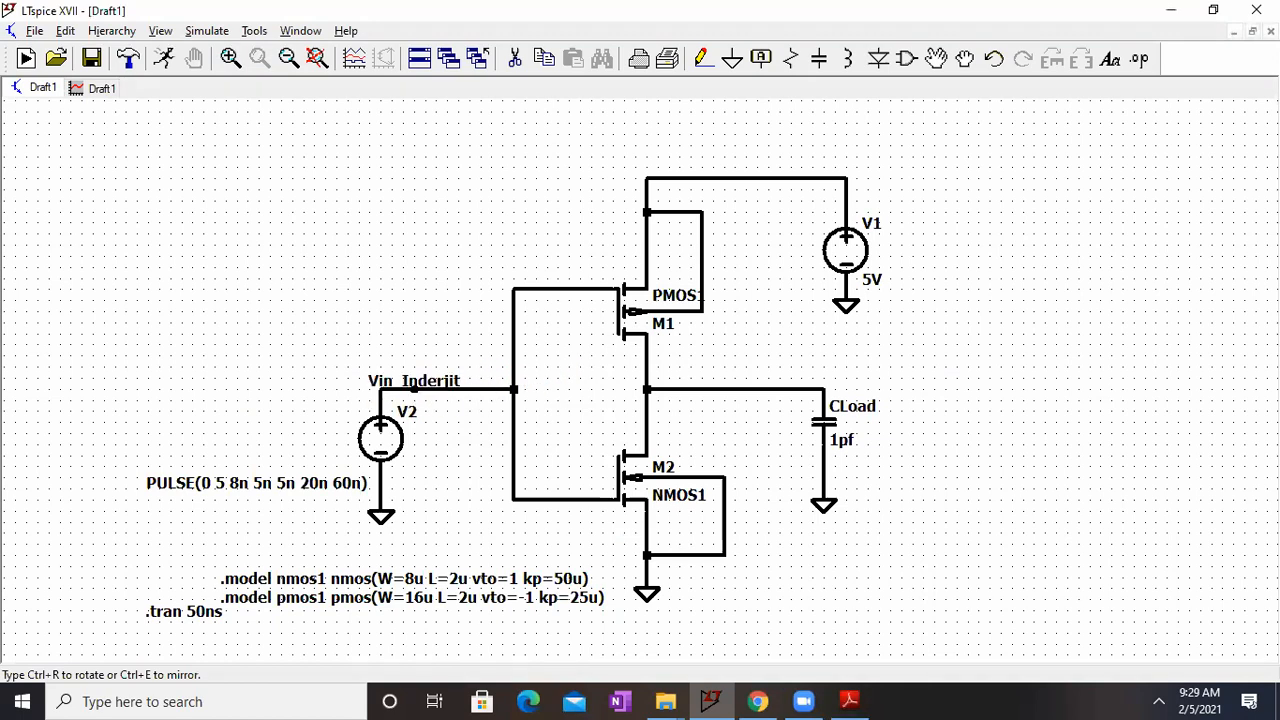
Step: Label the output wire leading to CLoad with a net name of Vout_ followed by the author's first name
left_click(790, 389)
key("Escape")
right_click(798, 382)
left_click(620, 350)
key("BackSpace")
key("BackSpace")
type("out")
key("Return")
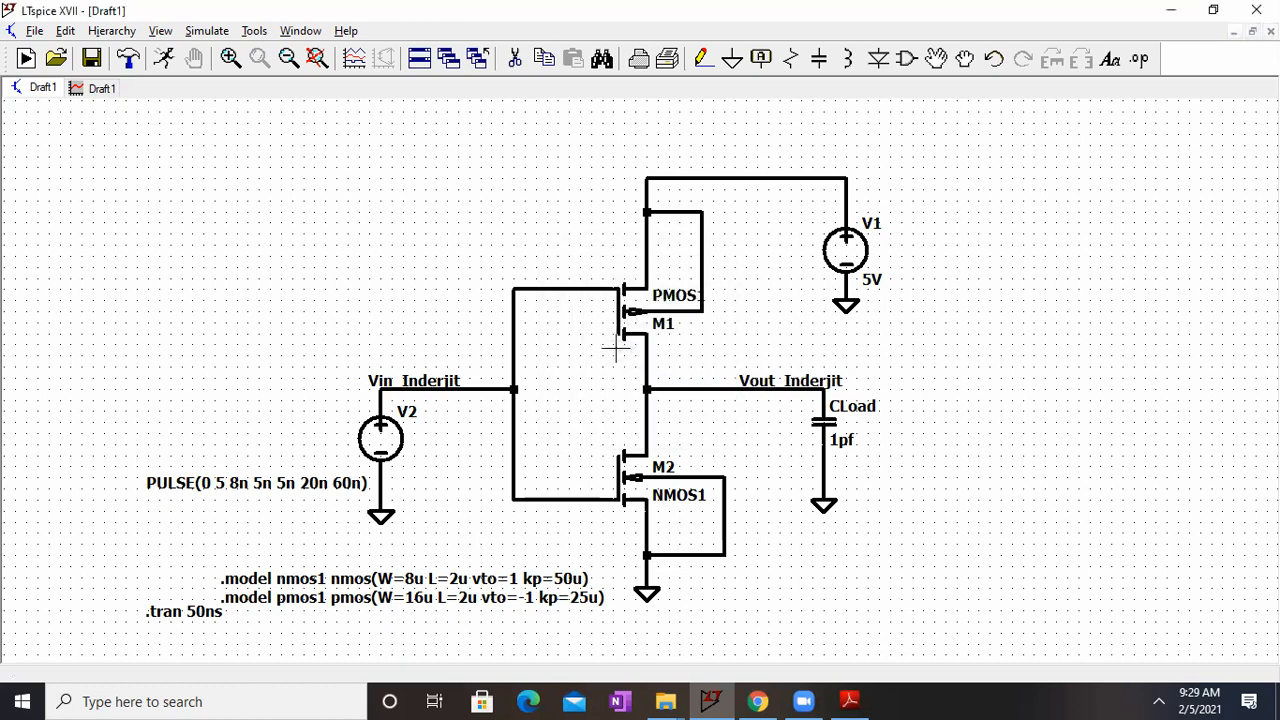
Step: Rerun the transient simulation and plot the voltage of the labelled input net
left_click(200, 32)
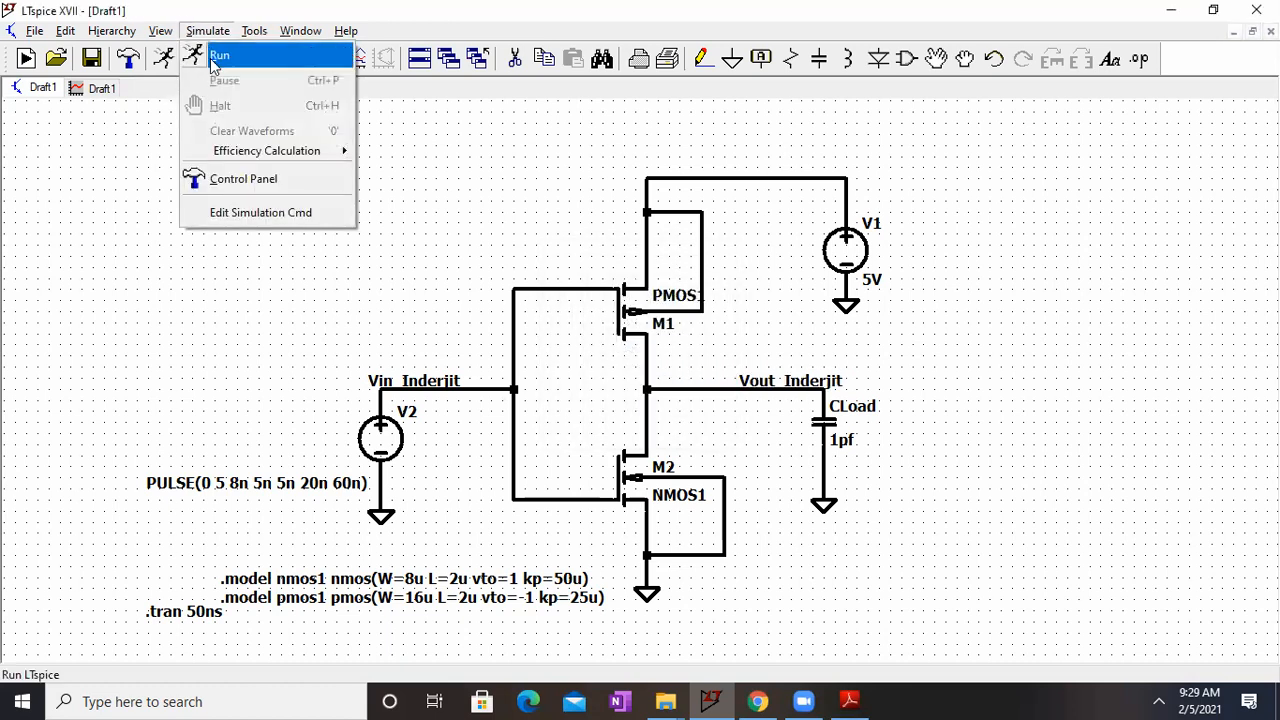
left_click(212, 62)
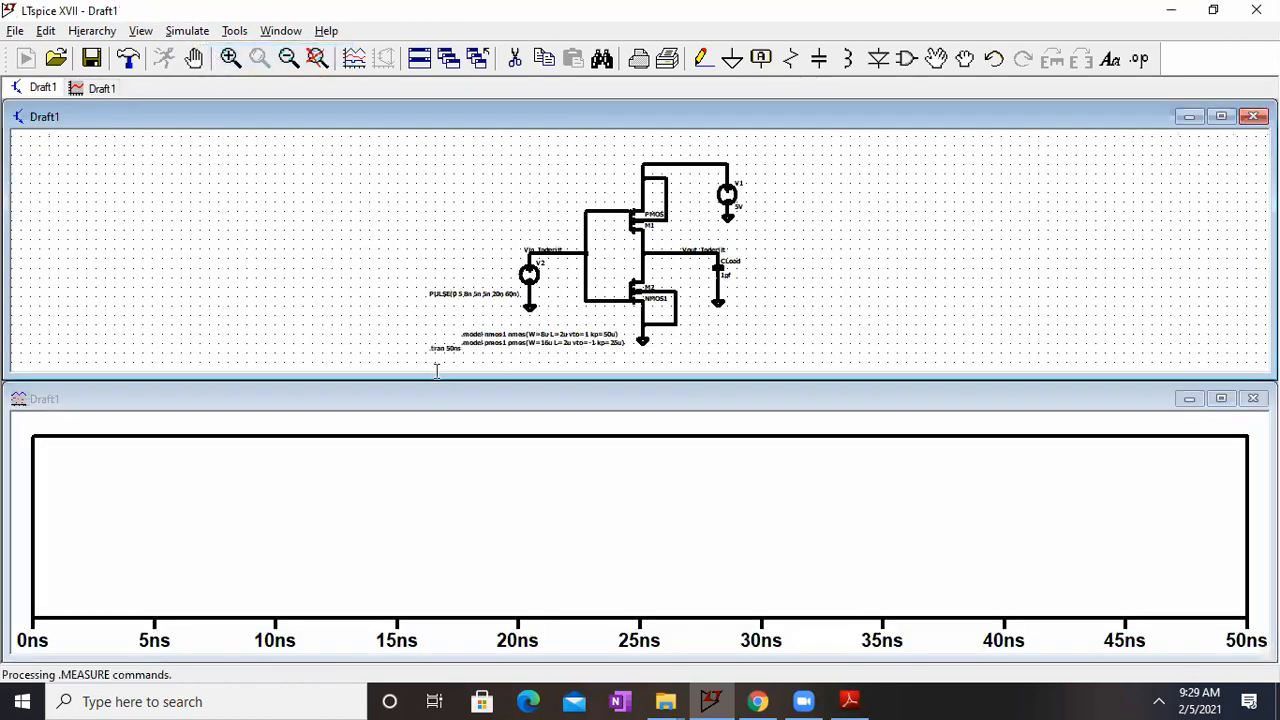
right_click(345, 476)
left_click(412, 243)
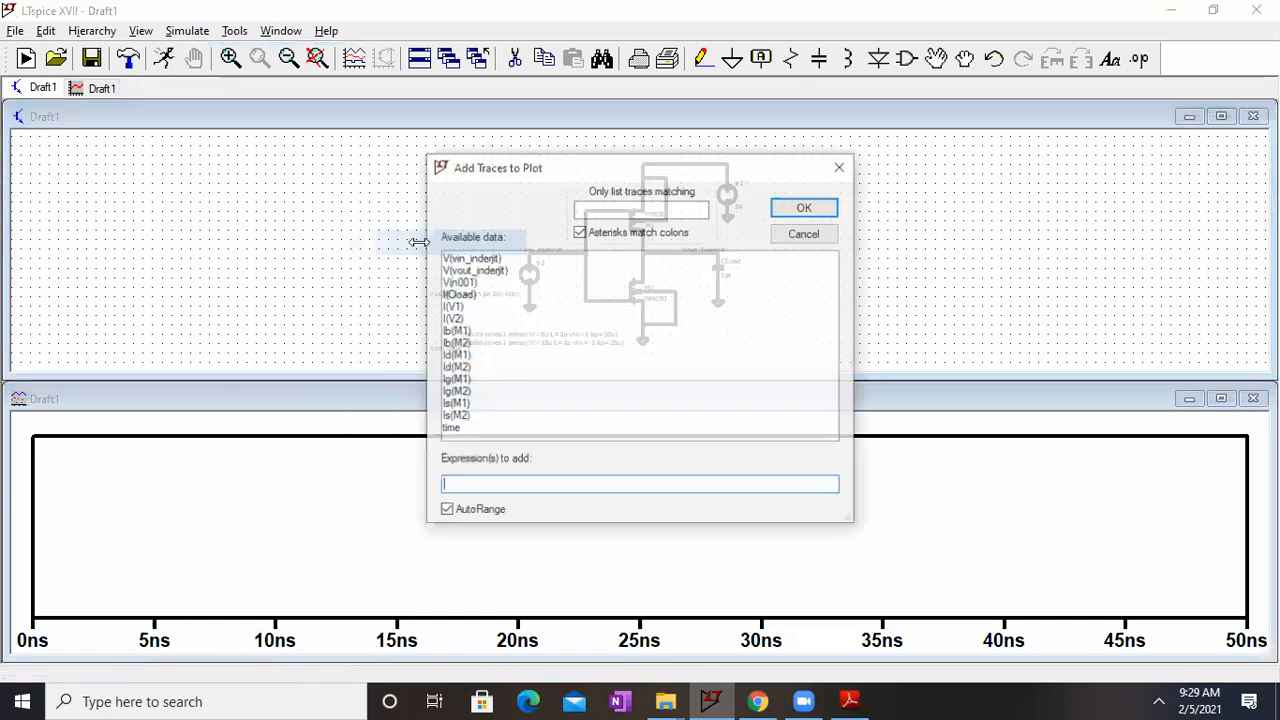
left_click(470, 258)
left_click(805, 207)
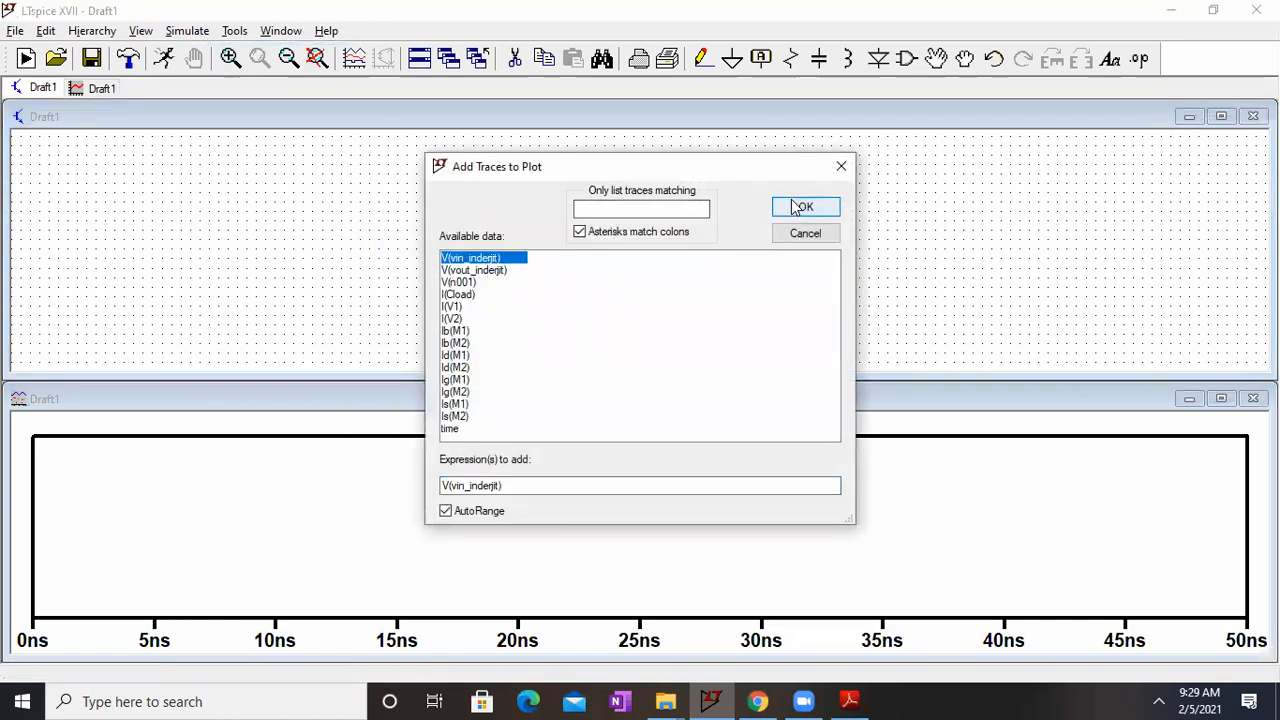
Step: Add the voltage of the labelled output net to the plot and maximize the waveform window
right_click(403, 523)
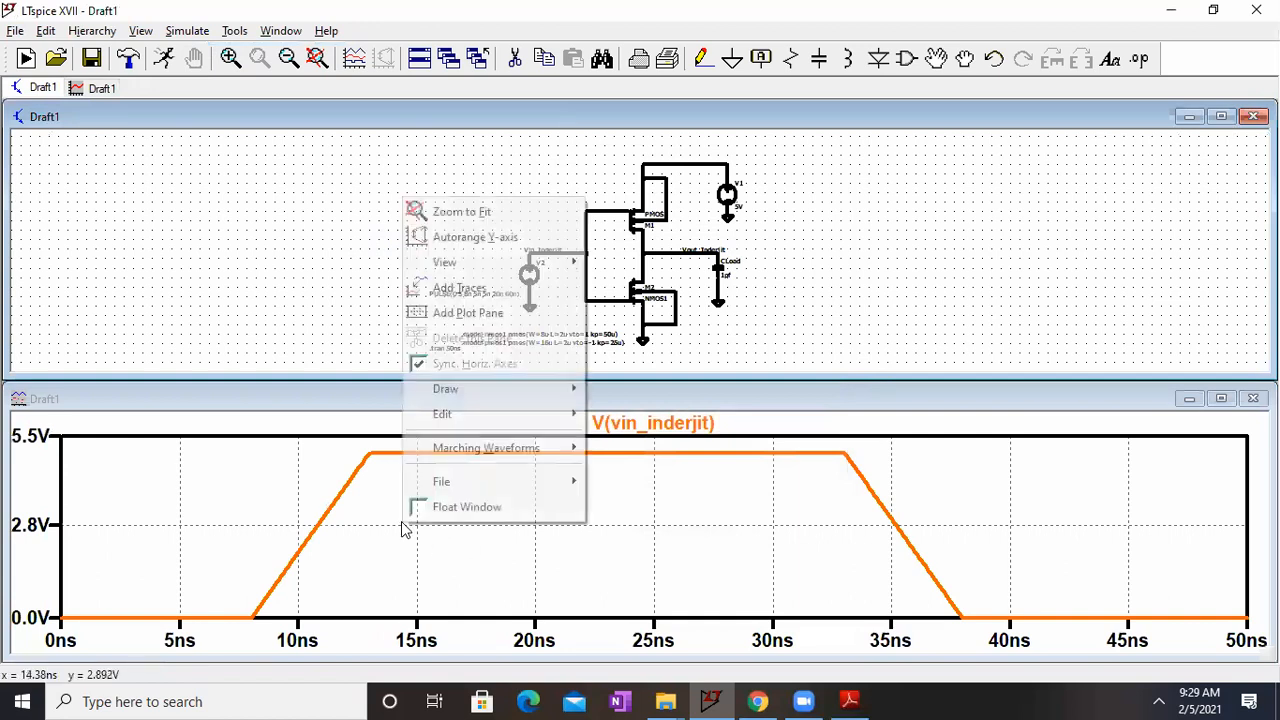
left_click(474, 290)
left_click(480, 270)
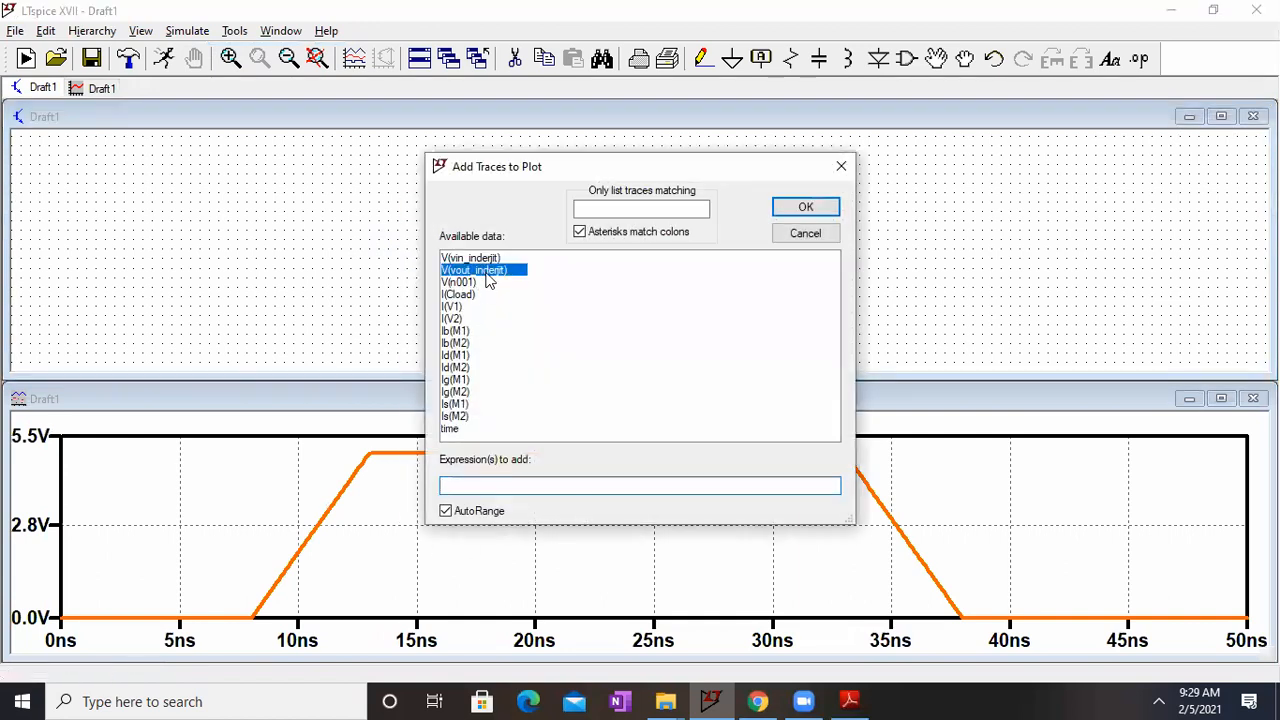
left_click(820, 206)
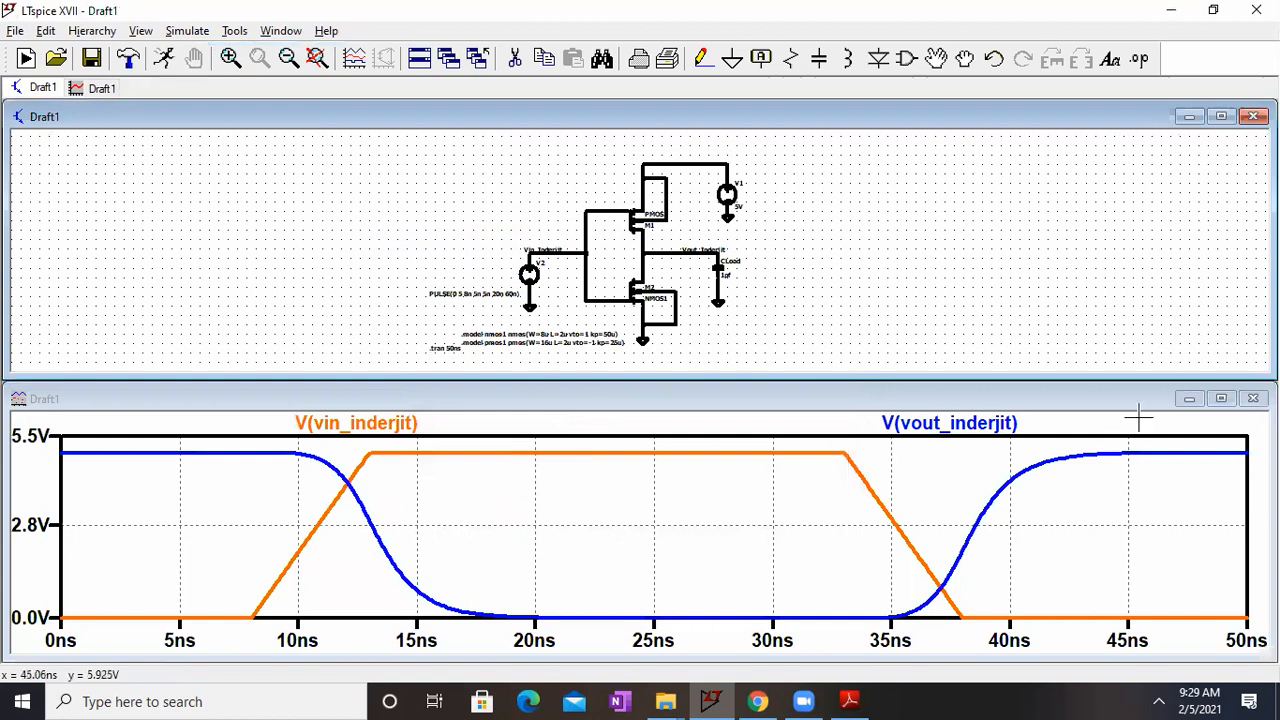
left_click(1221, 399)
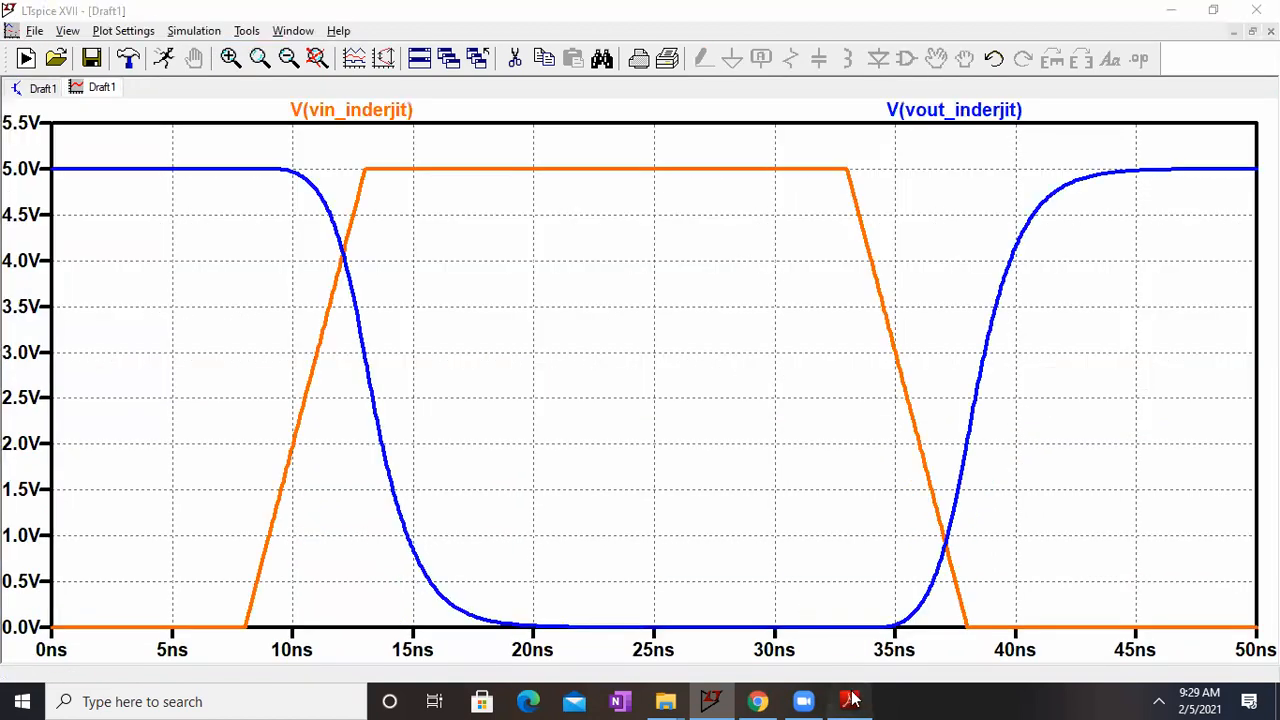
Step: Switch to Adobe Reader and examine the Vin and Vout timing diagram defining τPHL and τPLH in BVLSI LAB 4.pdf, then minimize it
left_click(849, 701)
left_click_drag(1043, 408, 944, 351)
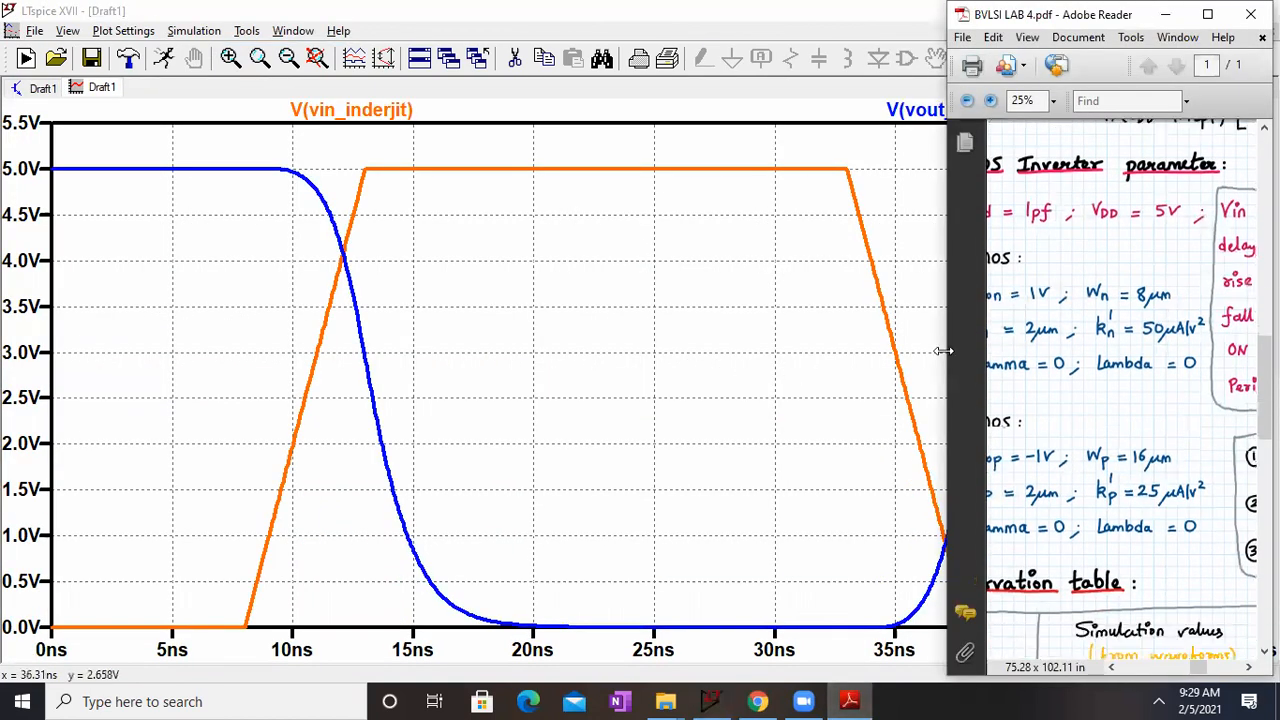
left_click_drag(1150, 338, 1230, 178)
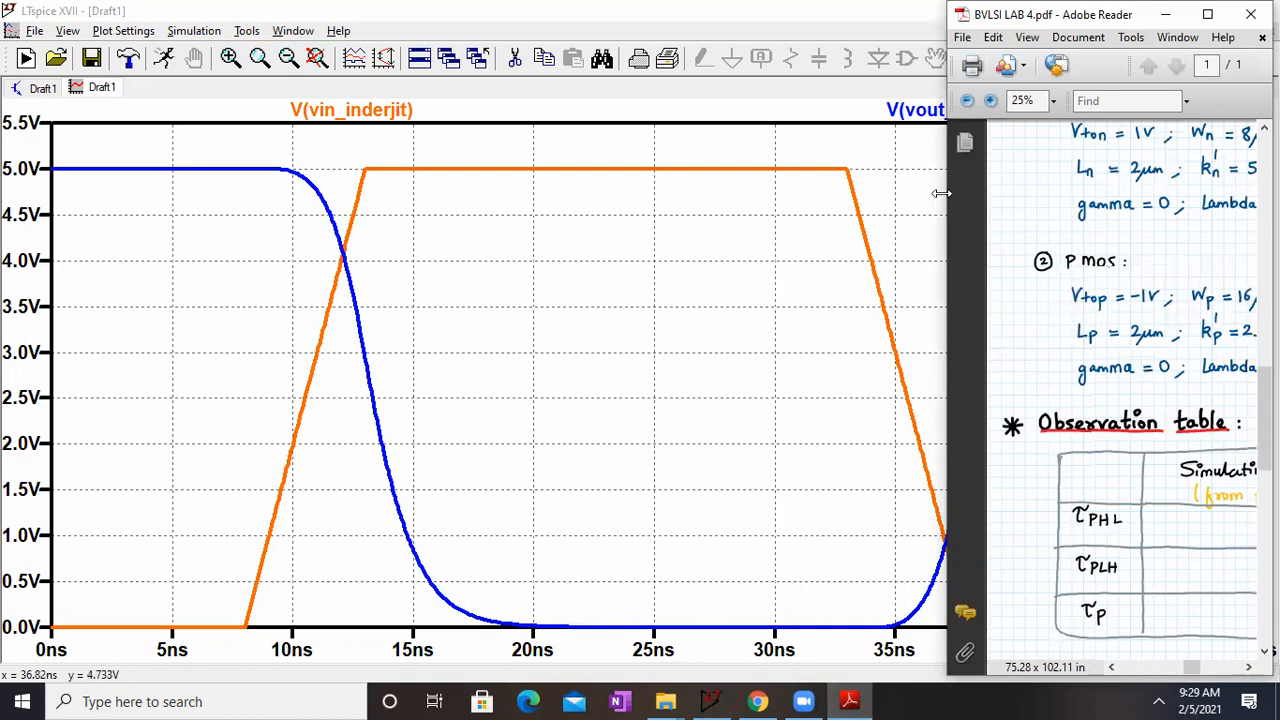
left_click_drag(941, 193, 653, 190)
left_click_drag(793, 237, 1252, 214)
left_click_drag(793, 267, 1252, 409)
left_click_drag(1054, 183, 1034, 529)
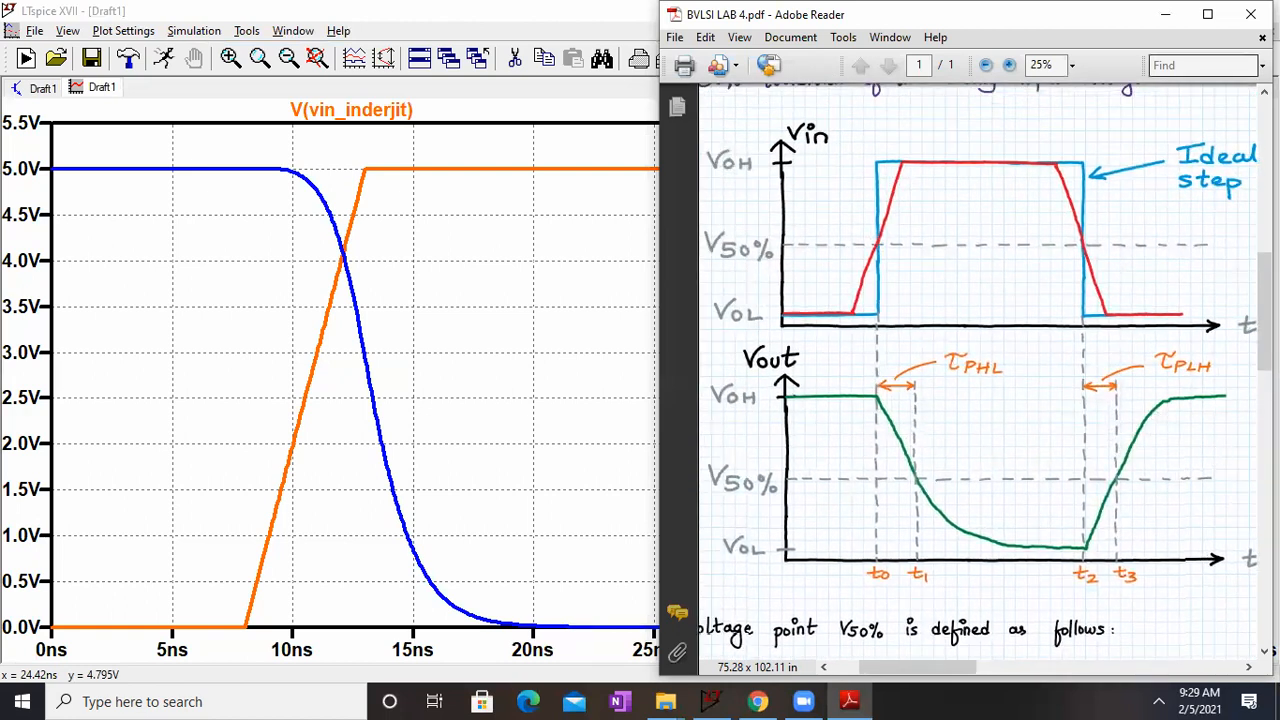
left_click(1157, 15)
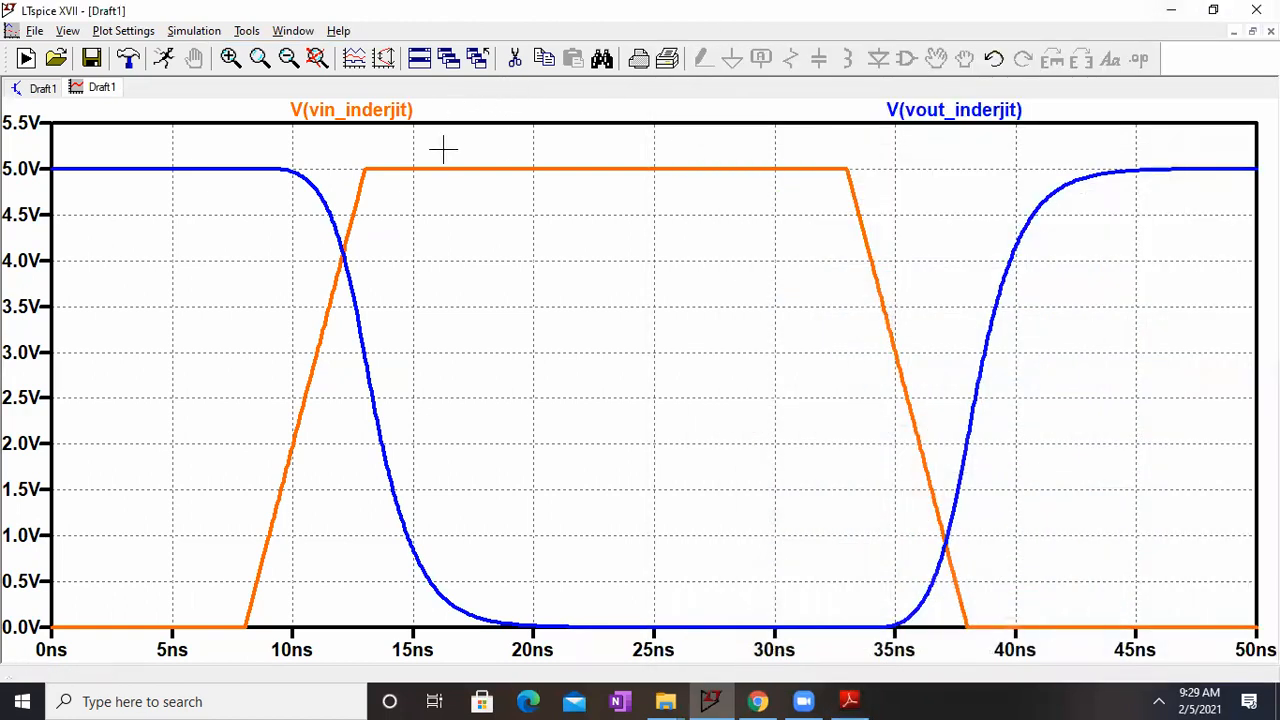
Step: Measure the high-to-low delay with cursors at about 2.5 V on the rising input and falling output, then close the cursor readout
left_click(400, 113)
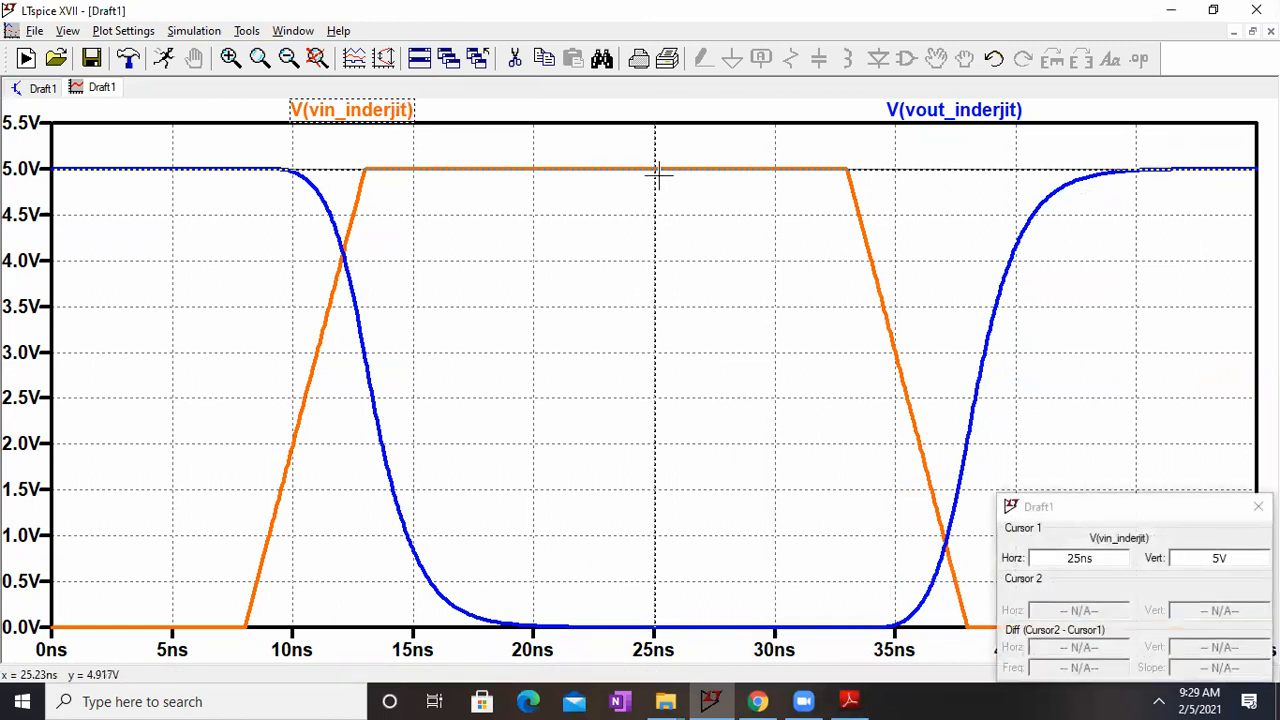
left_click_drag(654, 171, 304, 259)
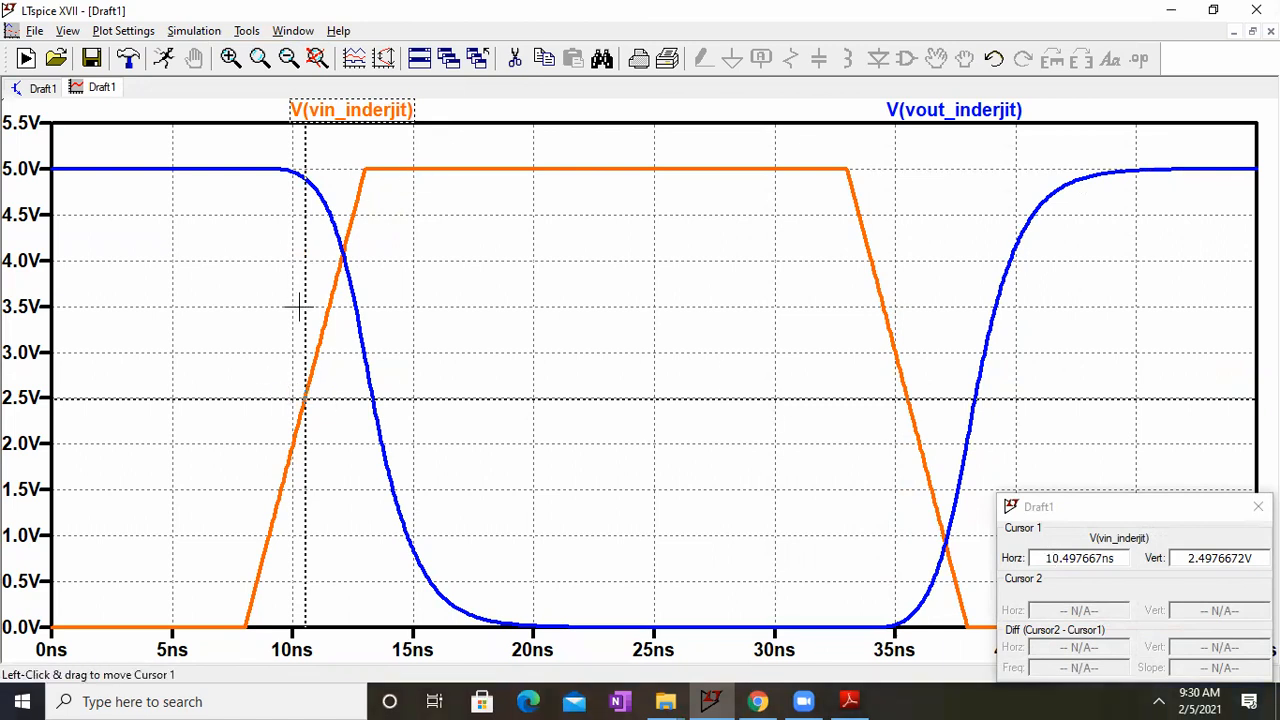
left_click(975, 112)
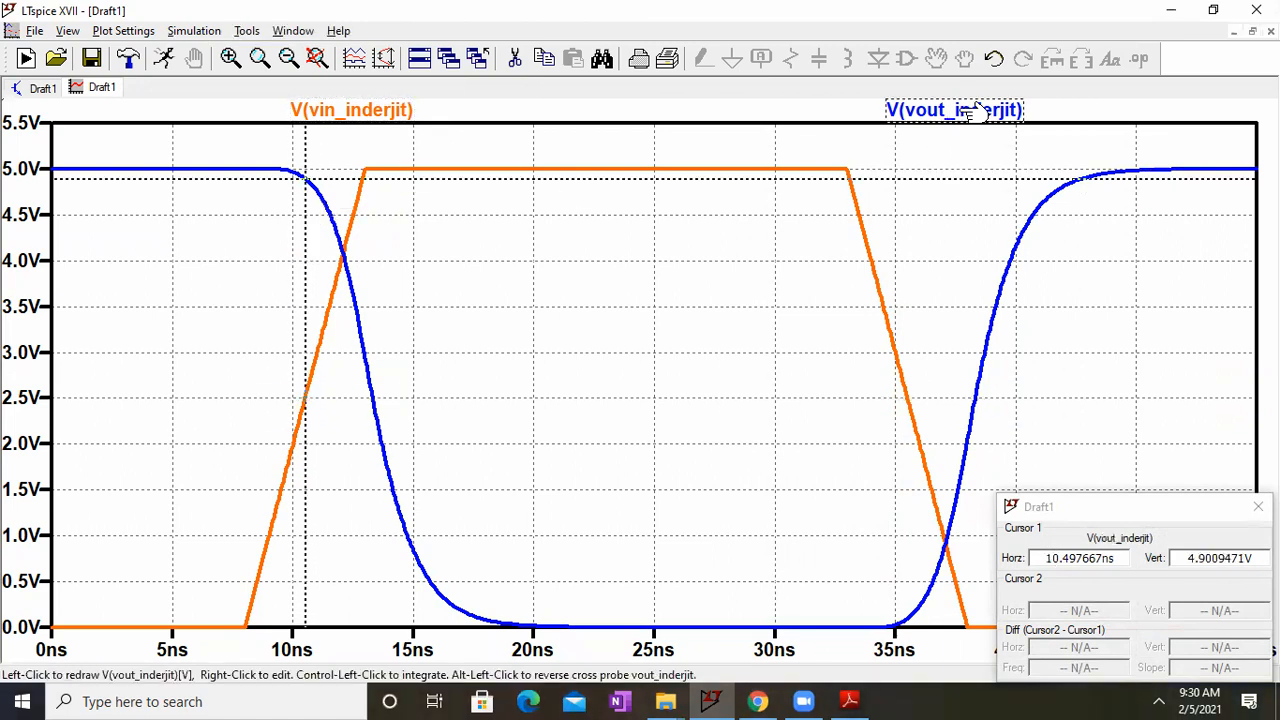
left_click(975, 112)
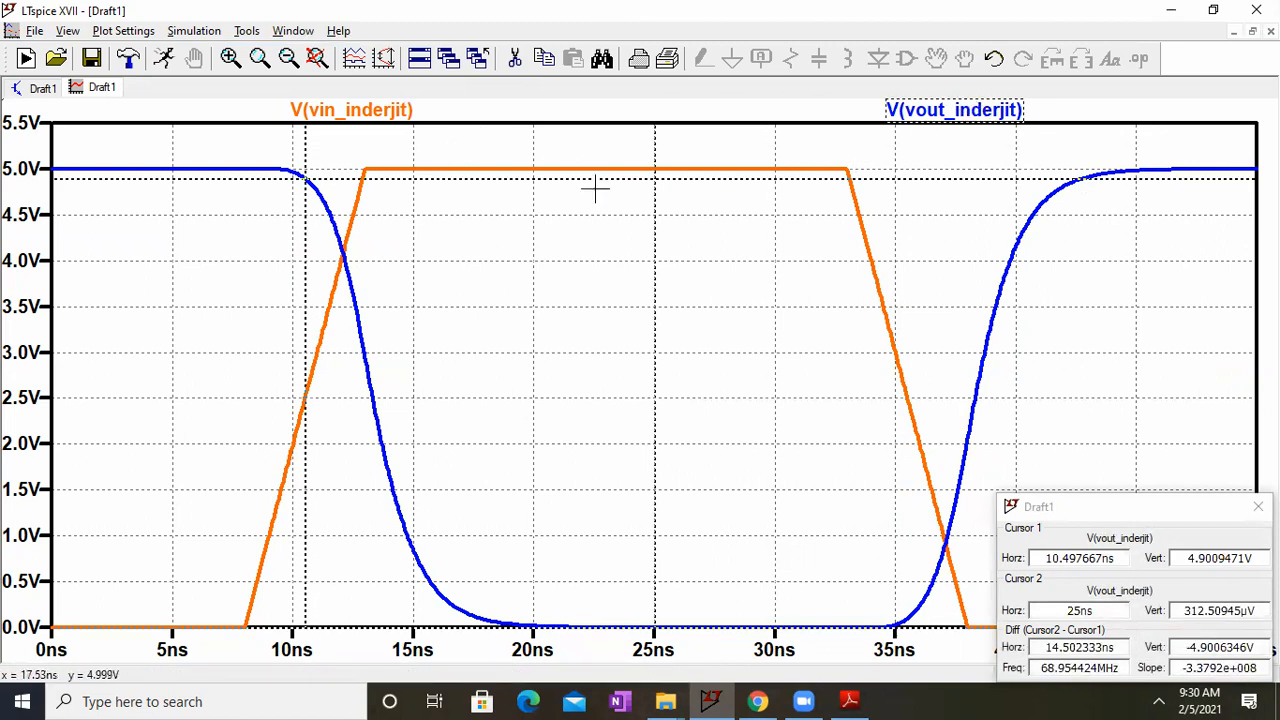
left_click_drag(651, 191, 371, 192)
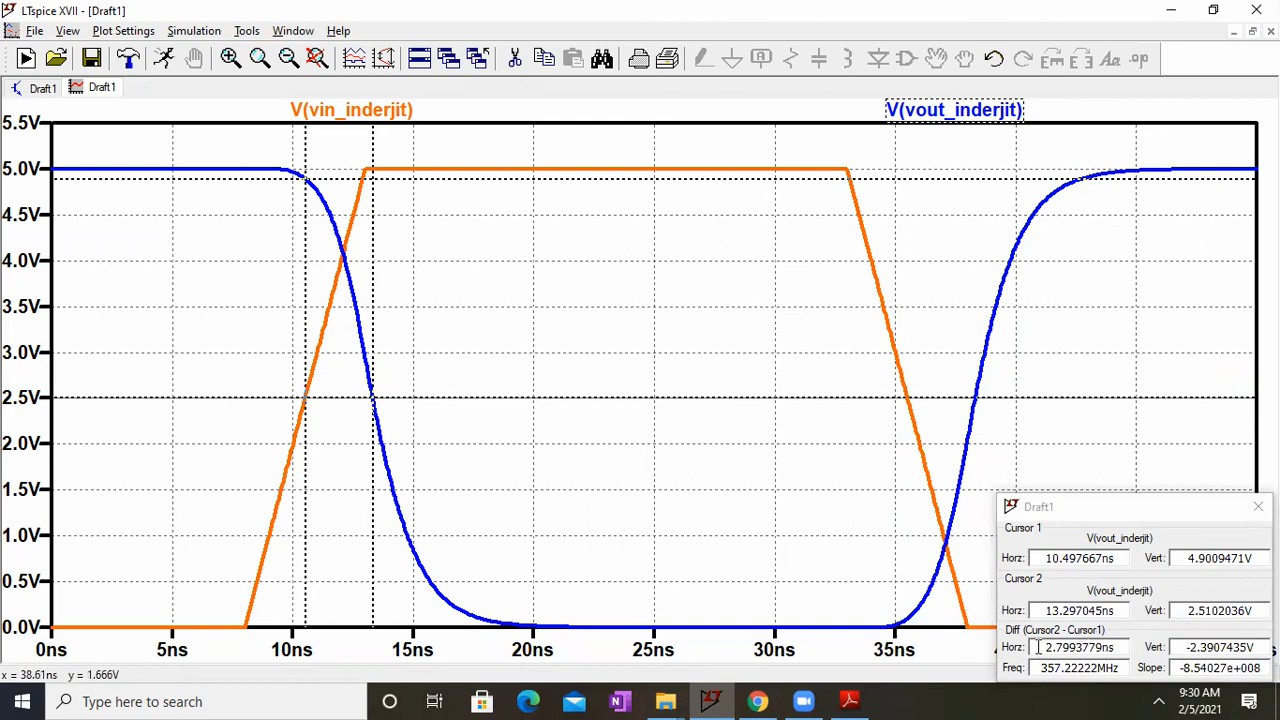
left_click_drag(1043, 647, 1096, 647)
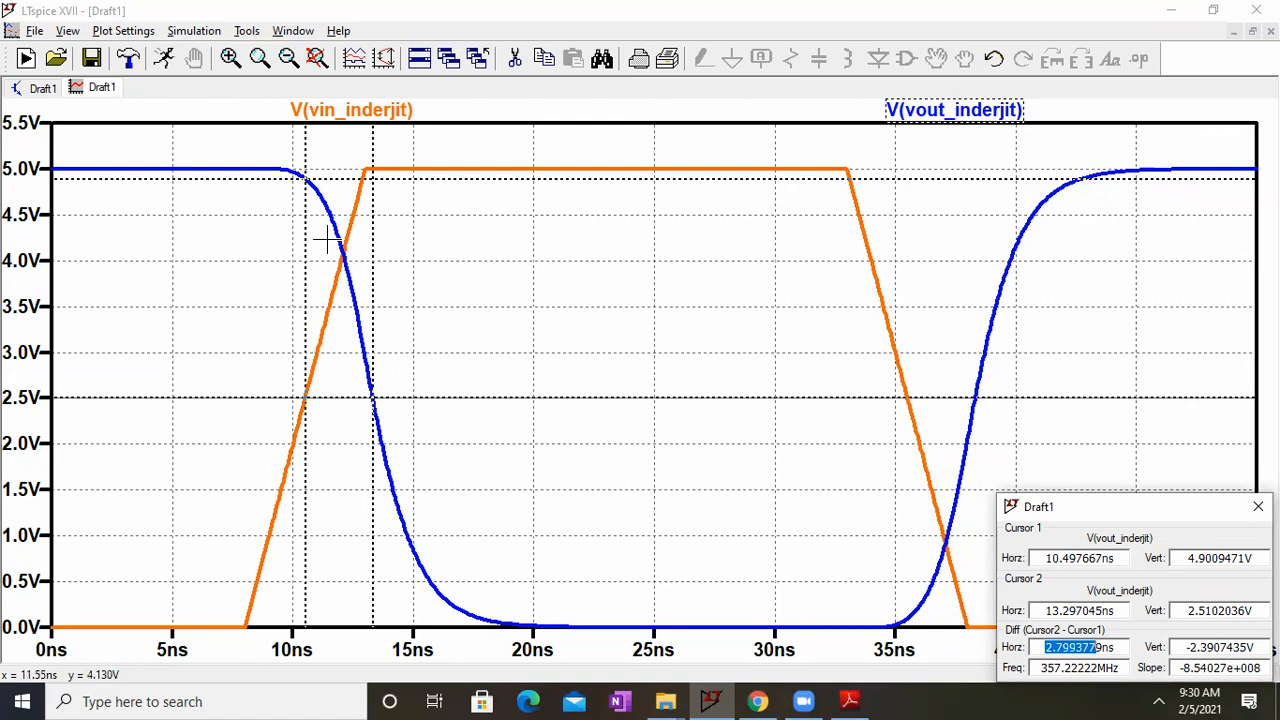
mouse_move(305, 208)
left_mouse_down()
mouse_move(374, 223)
mouse_move(305, 228)
mouse_move(403, 266)
mouse_move(408, 280)
left_mouse_up()
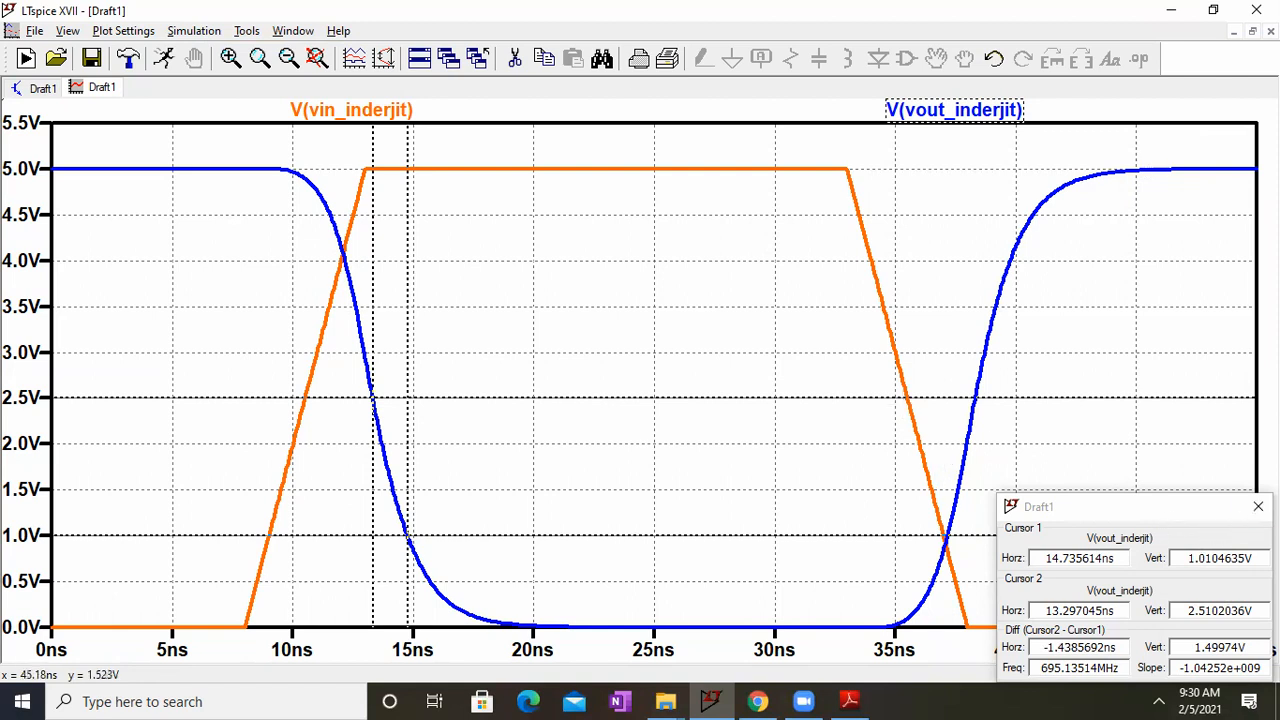
left_click(1258, 506)
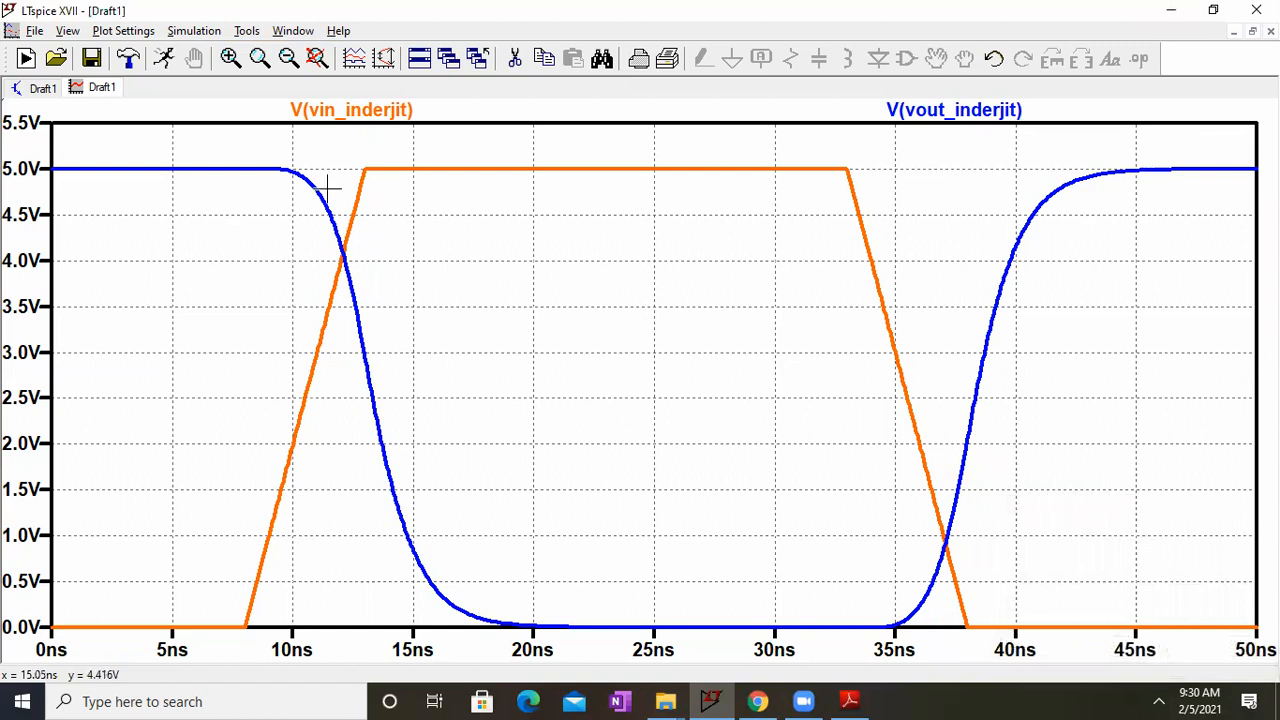
Step: Start a SPICE directive on the schematic with .meas time1 FIND time WHEN the labelled input net's voltage = 2.5V RISE=1
left_click(45, 90)
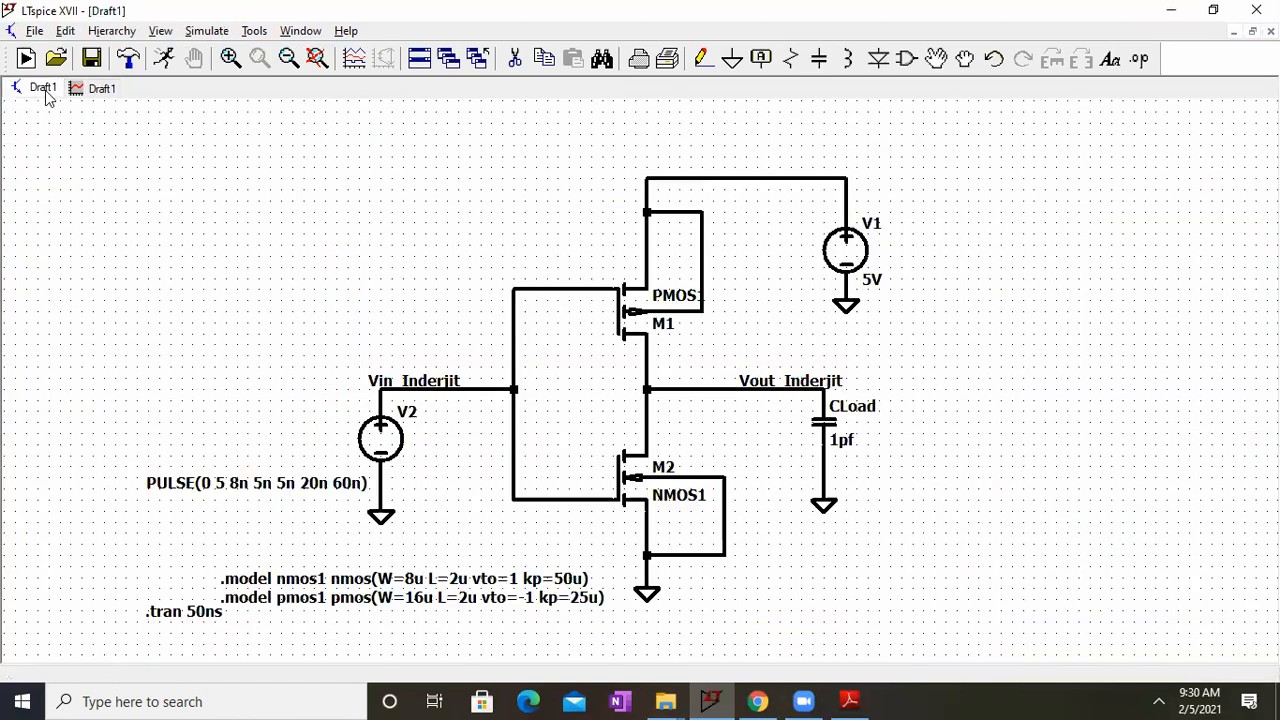
right_click(342, 630)
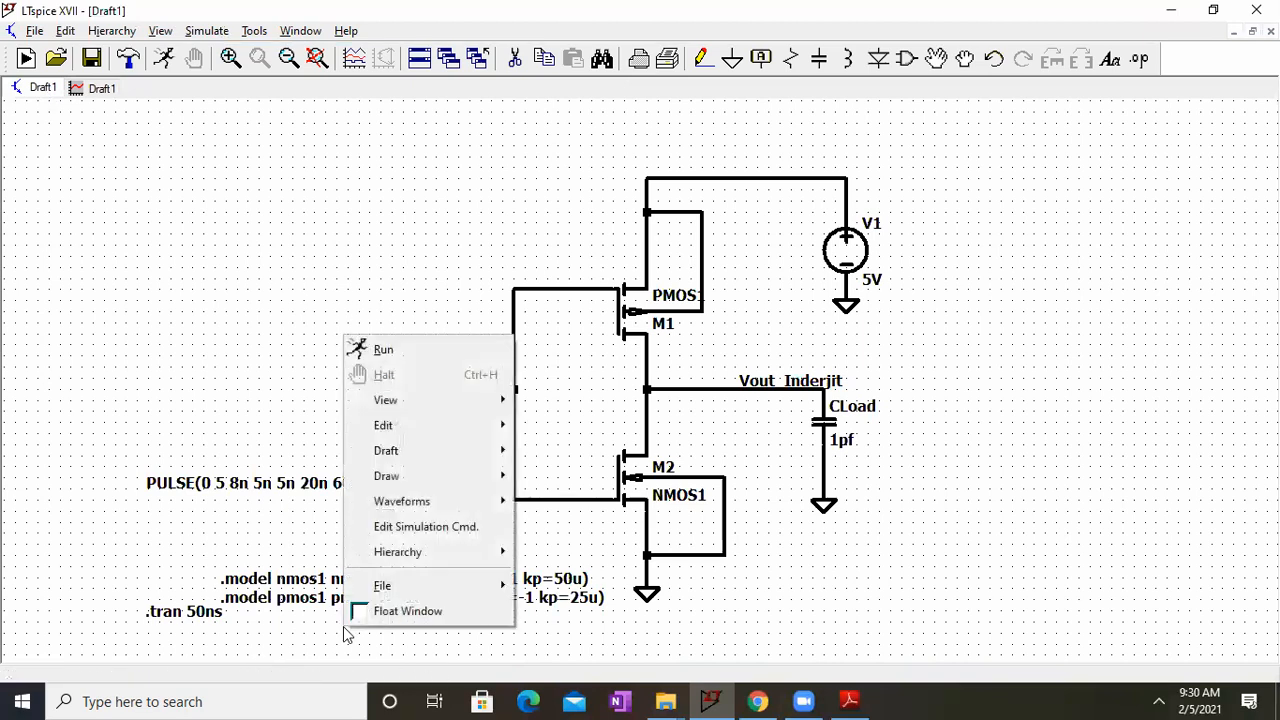
mouse_move(490, 458)
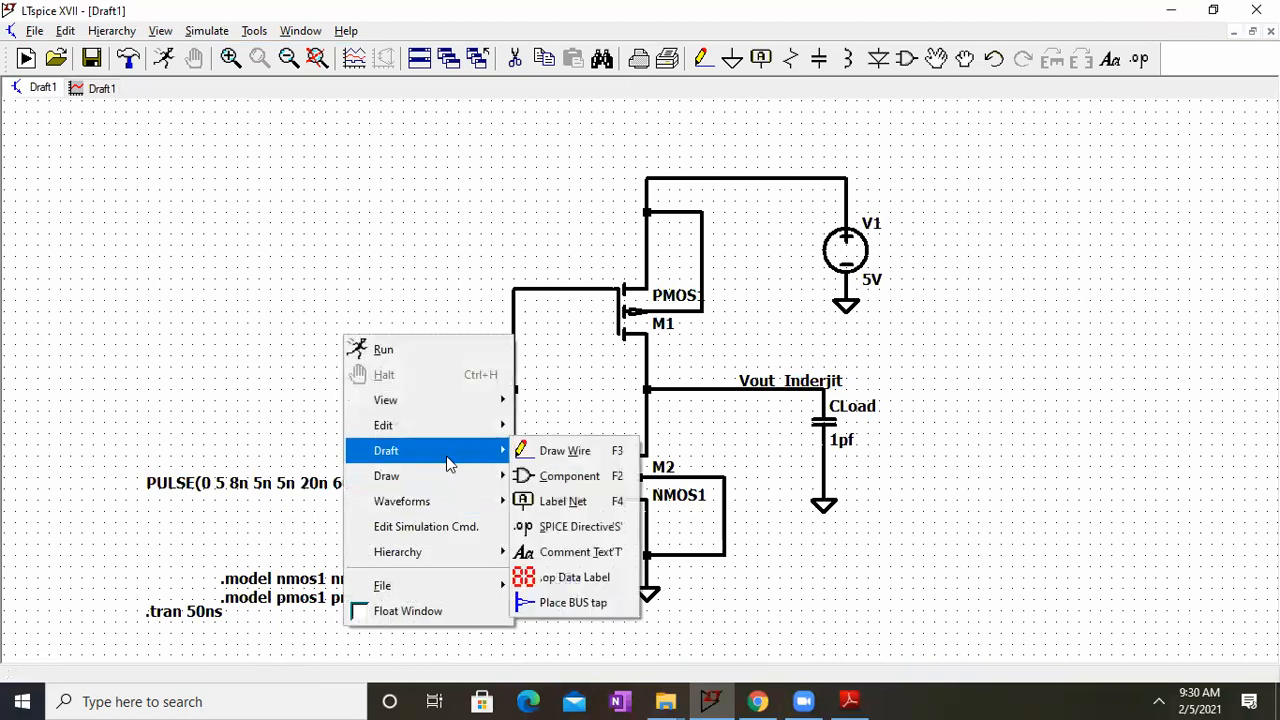
left_click(577, 527)
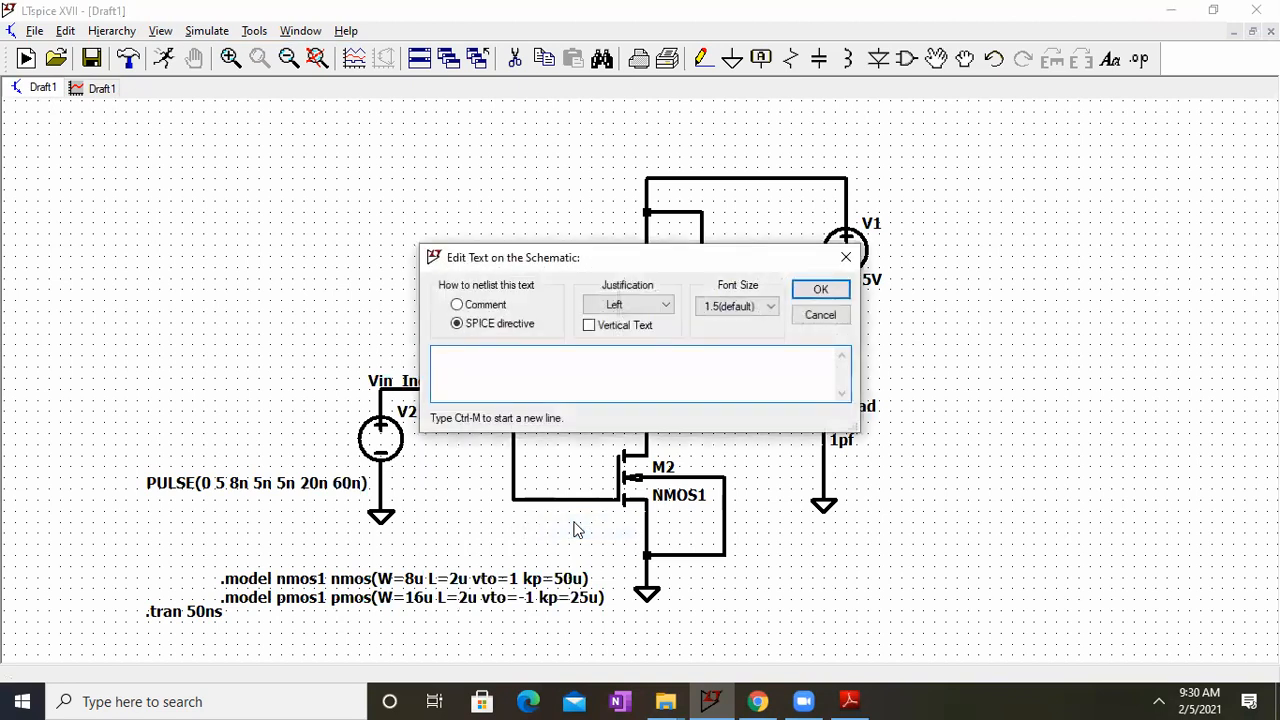
type(".meas time1 FIND")
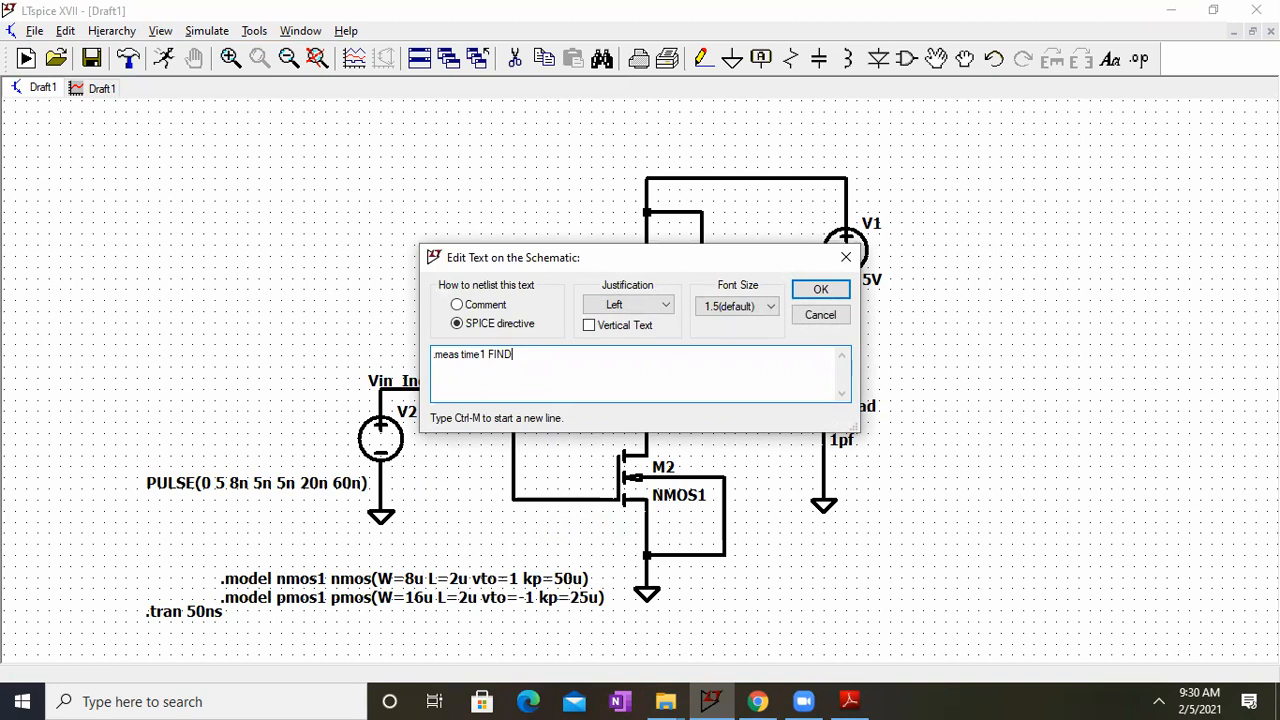
type(" time WHEN V(Vin_Inderjit)")
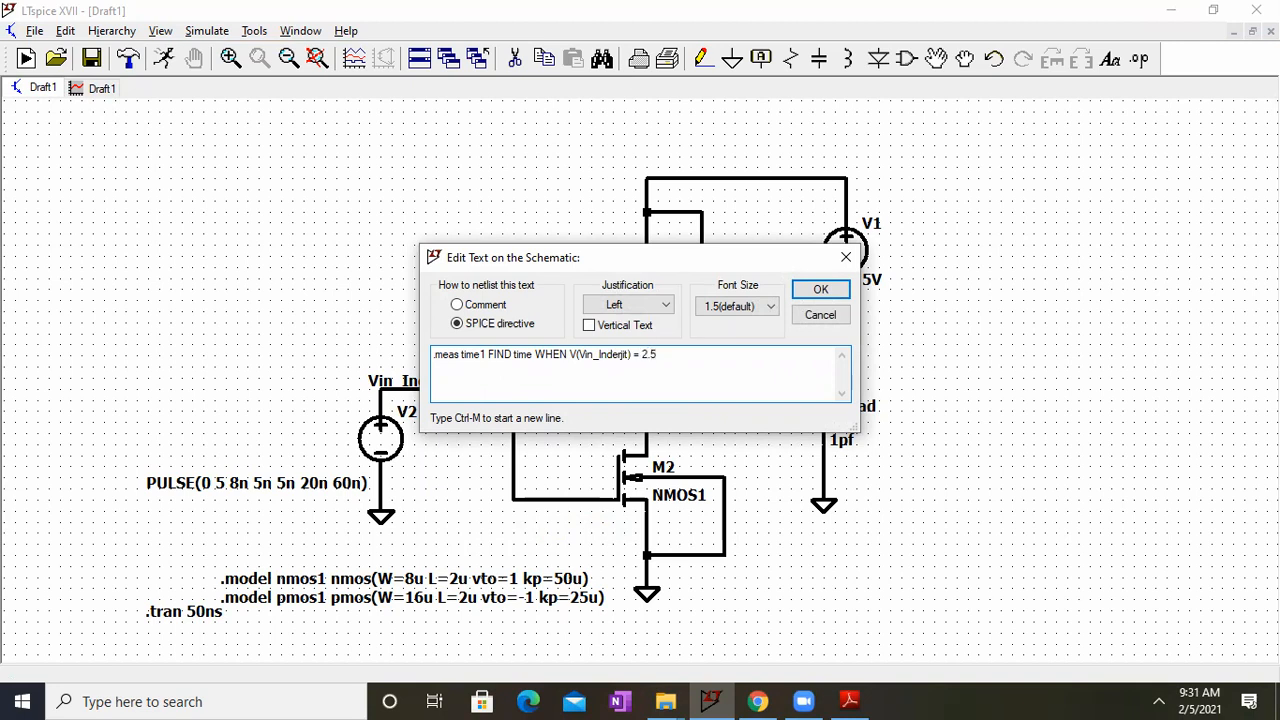
type("= 2.5V RISE=1")
Step: Duplicate the time1 line within the directive and change the copy to measure time2 on the labelled Vout net
left_click_drag(727, 358, 432, 332)
key("ctrl+c")
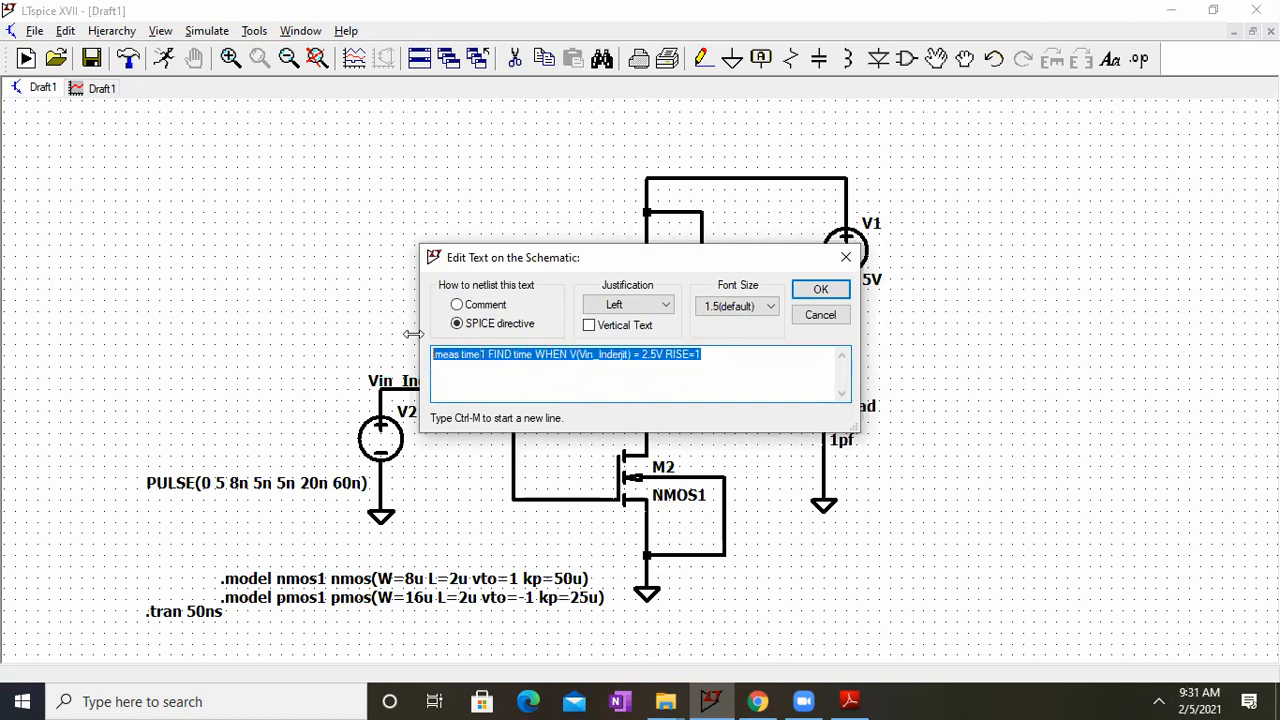
left_click(446, 373)
key("ctrl+m")
key("ctrl+v")
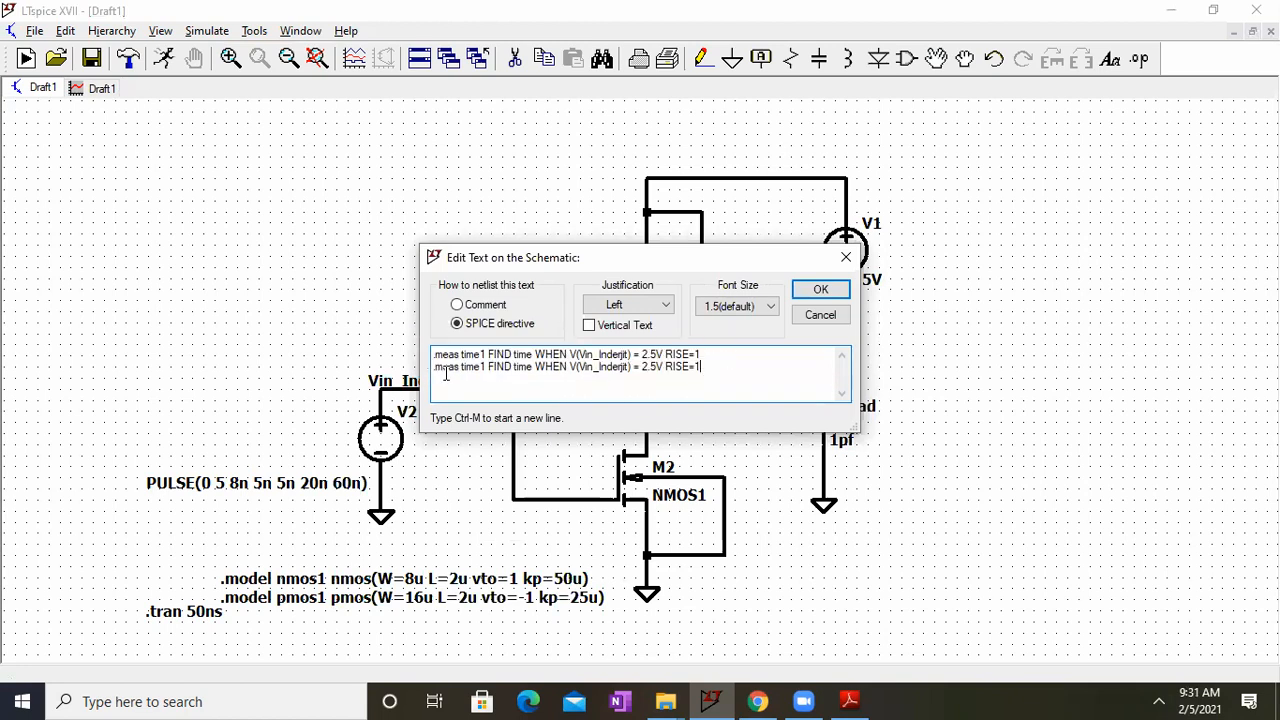
left_click(486, 367)
key("BackSpace")
type("2")
key("BackSpace")
key("BackSpace")
type("out")
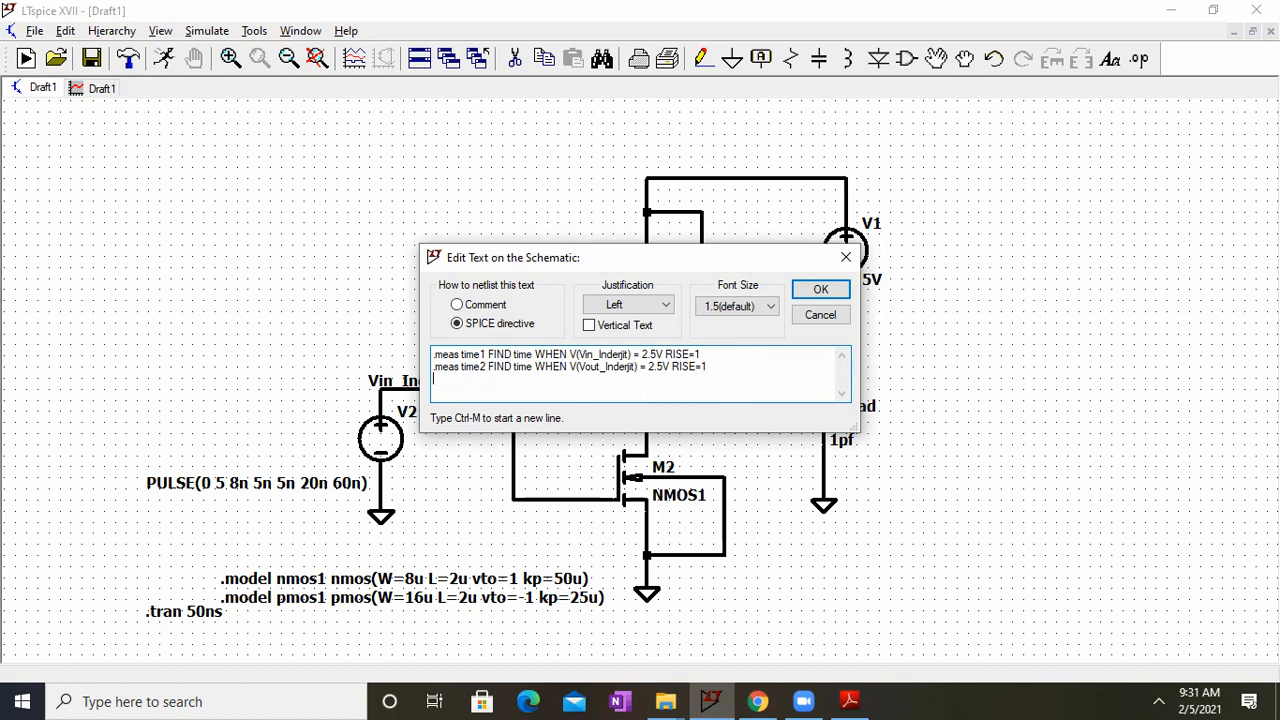
Step: Add a third line to the directive reading .meas tPHL param time2-time1
type(".meas tPHL param time2-")
type("time1")
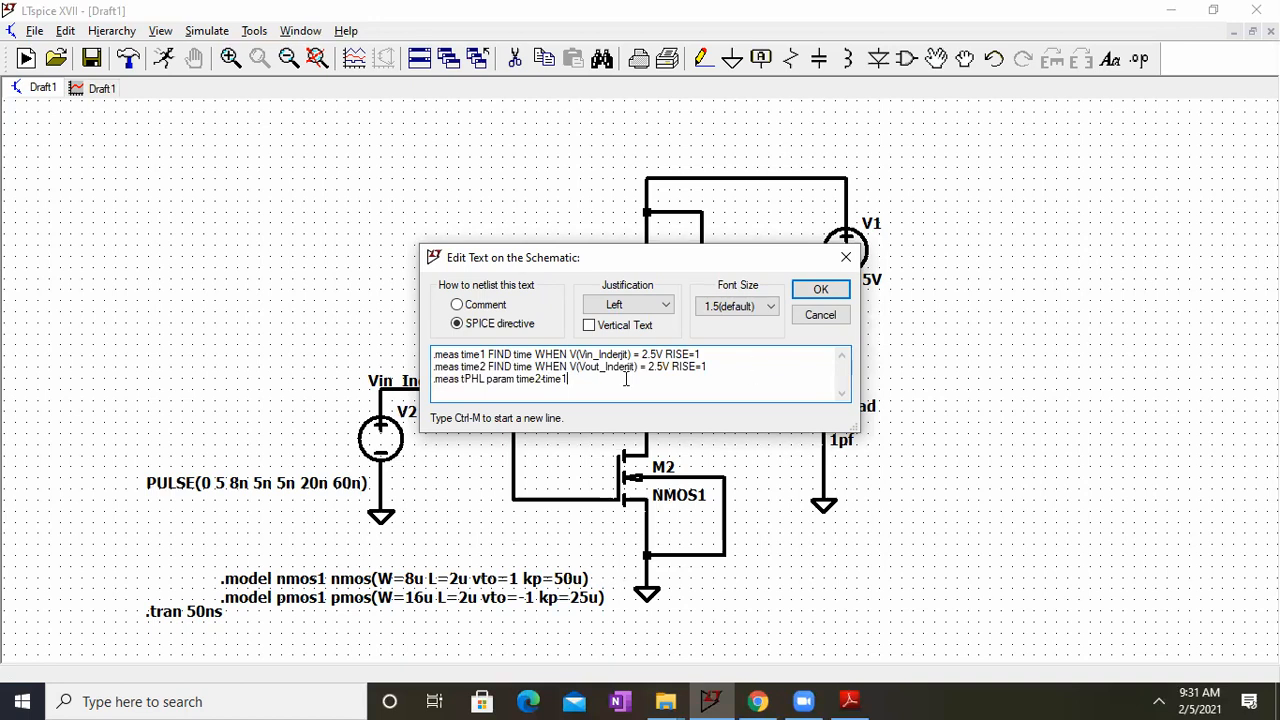
Step: Duplicate the three measurement lines below the originals within the directive and rename the copied time results time3 and time4
left_click_drag(582, 382, 422, 362)
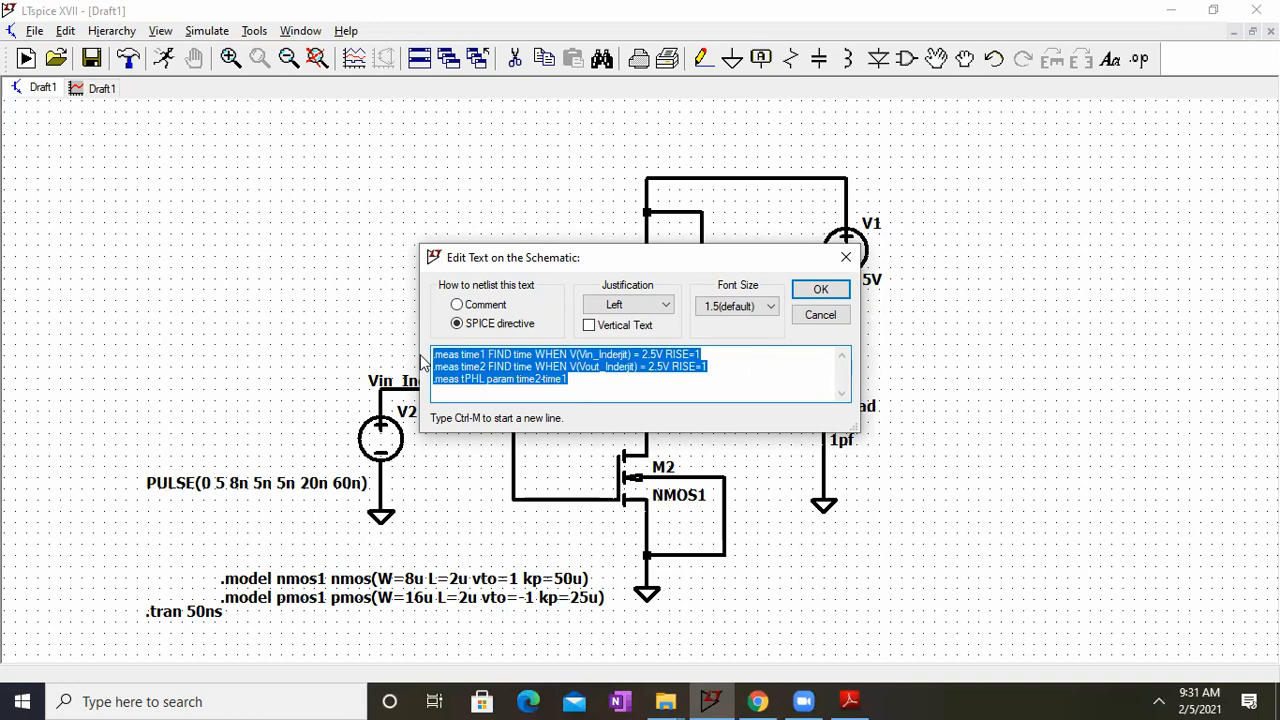
left_click(590, 379)
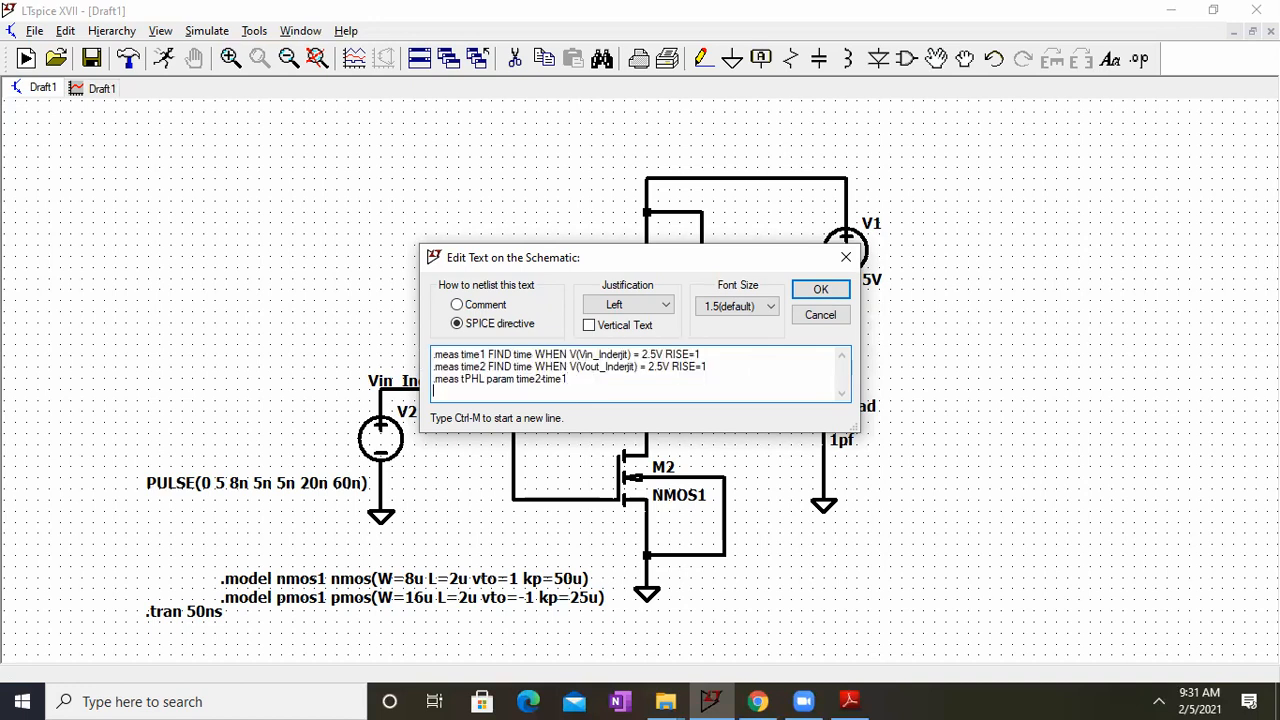
key("ctrl+m")
key("BackSpace")
key("BackSpace")
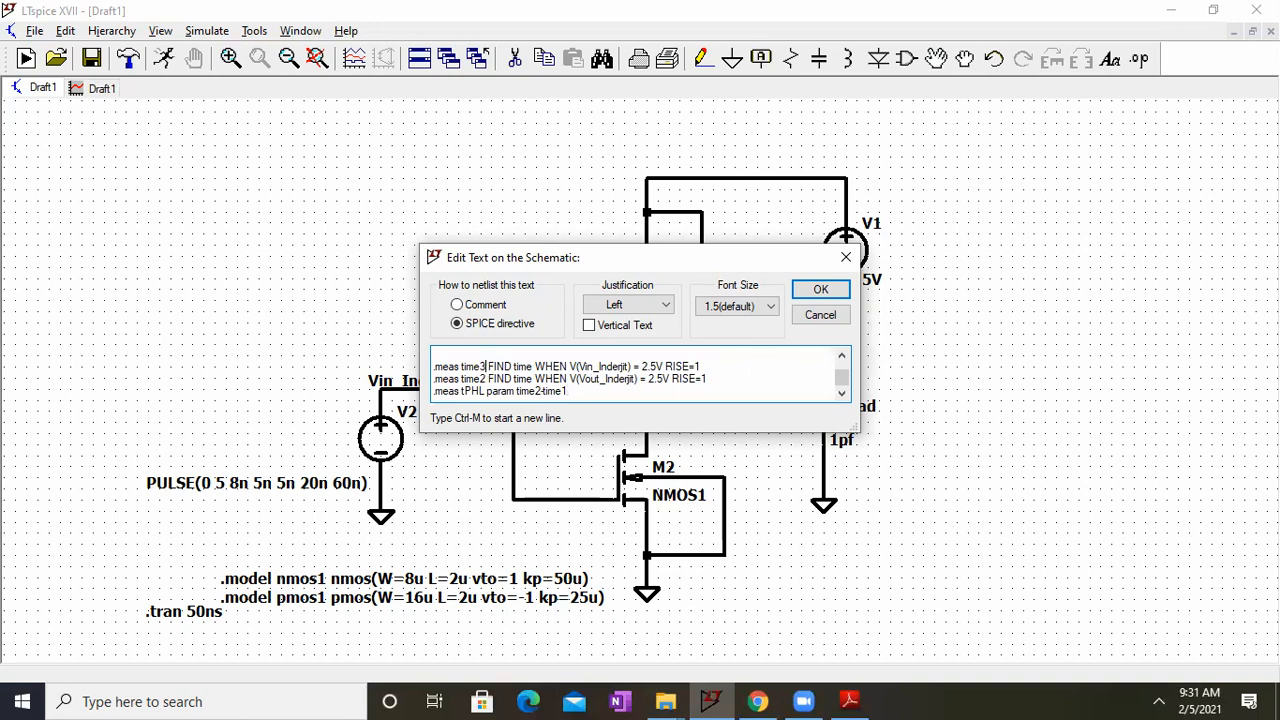
left_click(486, 378)
key("BackSpace")
type("4")
Step: Change the copied param line to read .meas tPLH param time4-time3
left_click(483, 391)
key("BackSpace")
key("BackSpace")
type("LH")
left_click(539, 391)
key("BackSpace")
type("4")
Step: Change the trigger condition of both the time3 and time4 measurements to FALL=1
left_click(690, 366)
key("BackSpace")
key("BackSpace")
key("BackSpace")
key("BackSpace")
type("FALL")
type("L")
left_click(697, 379)
key("BackSpace")
key("BackSpace")
key("BackSpace")
key("BackSpace")
type("FALL")
Step: Accept the directive and place it on the schematic below the .model statements
key("Return")
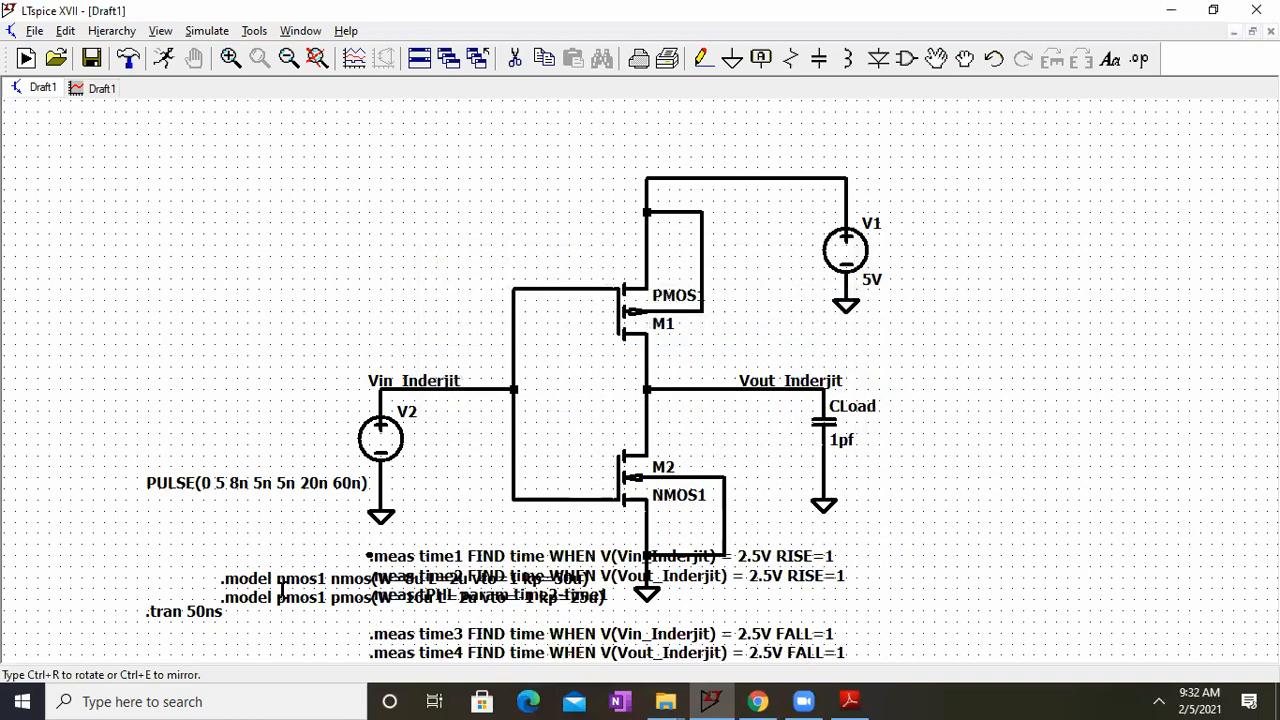
left_click(252, 633)
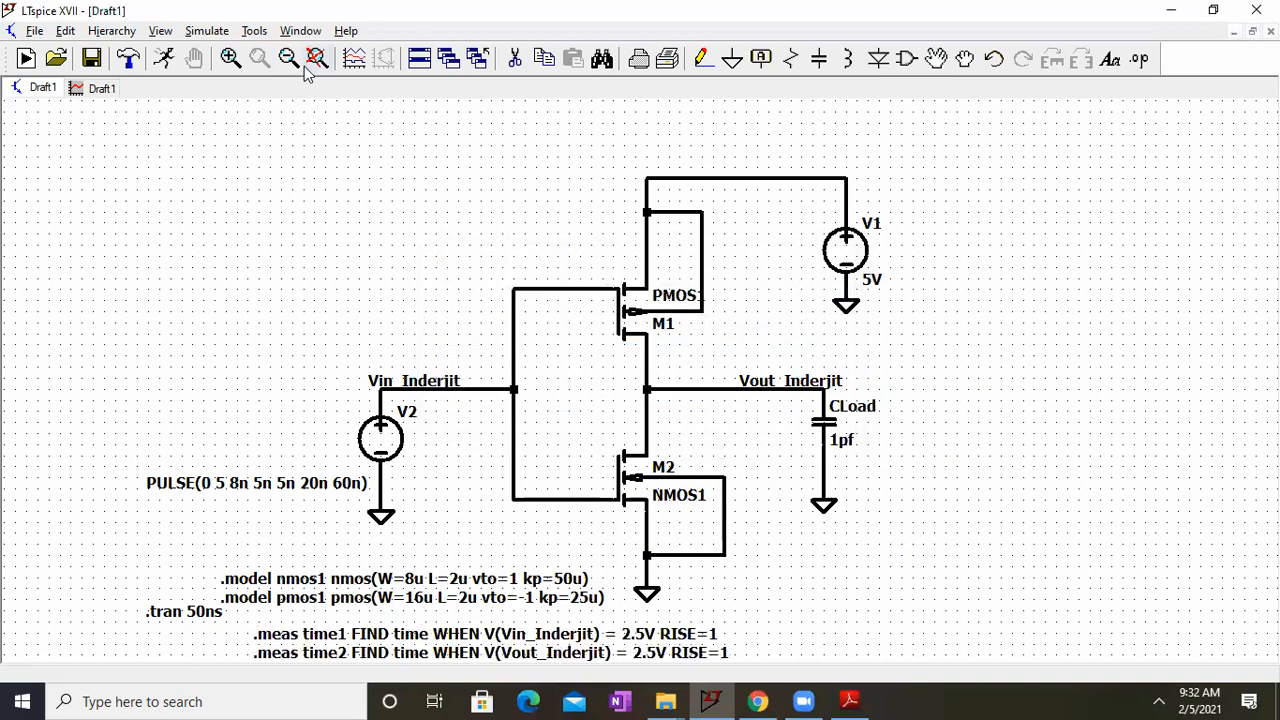
left_click(317, 58)
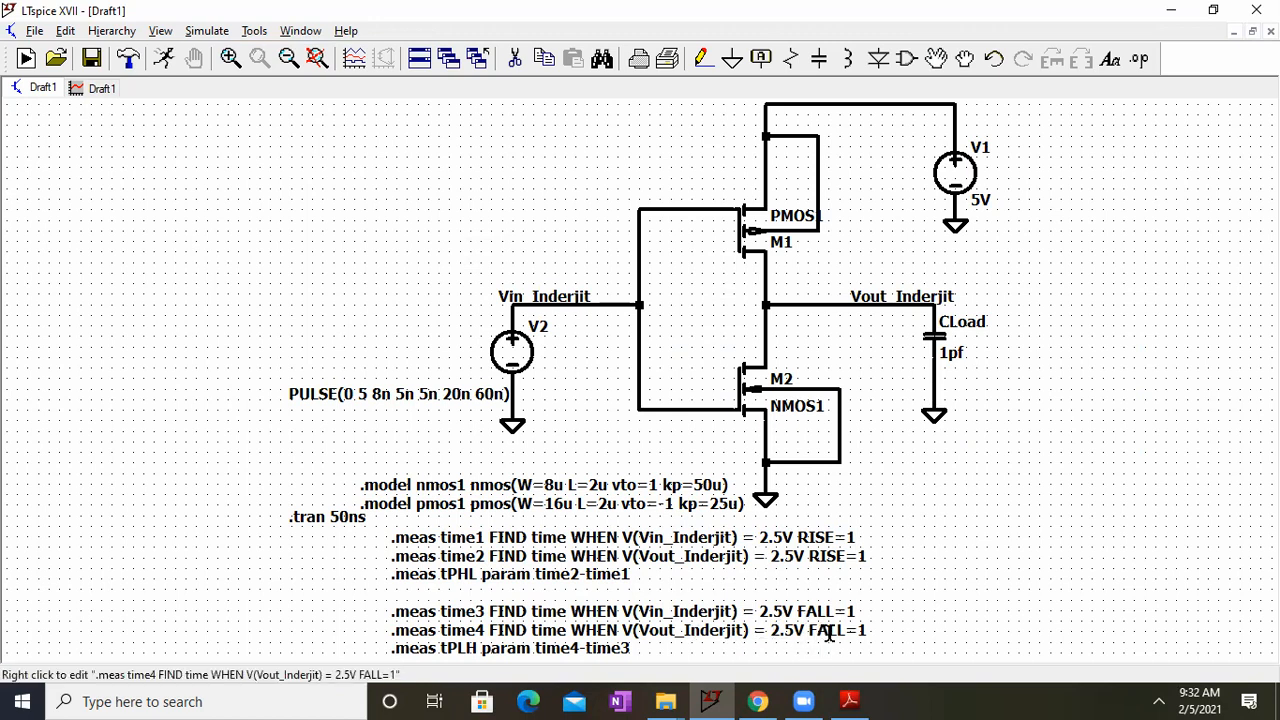
Step: Switch to BVLSI LAB 4.pdf in Adobe Reader, check the propagation delay definitions on the waveform sketch, and minimize it
left_click(846, 700)
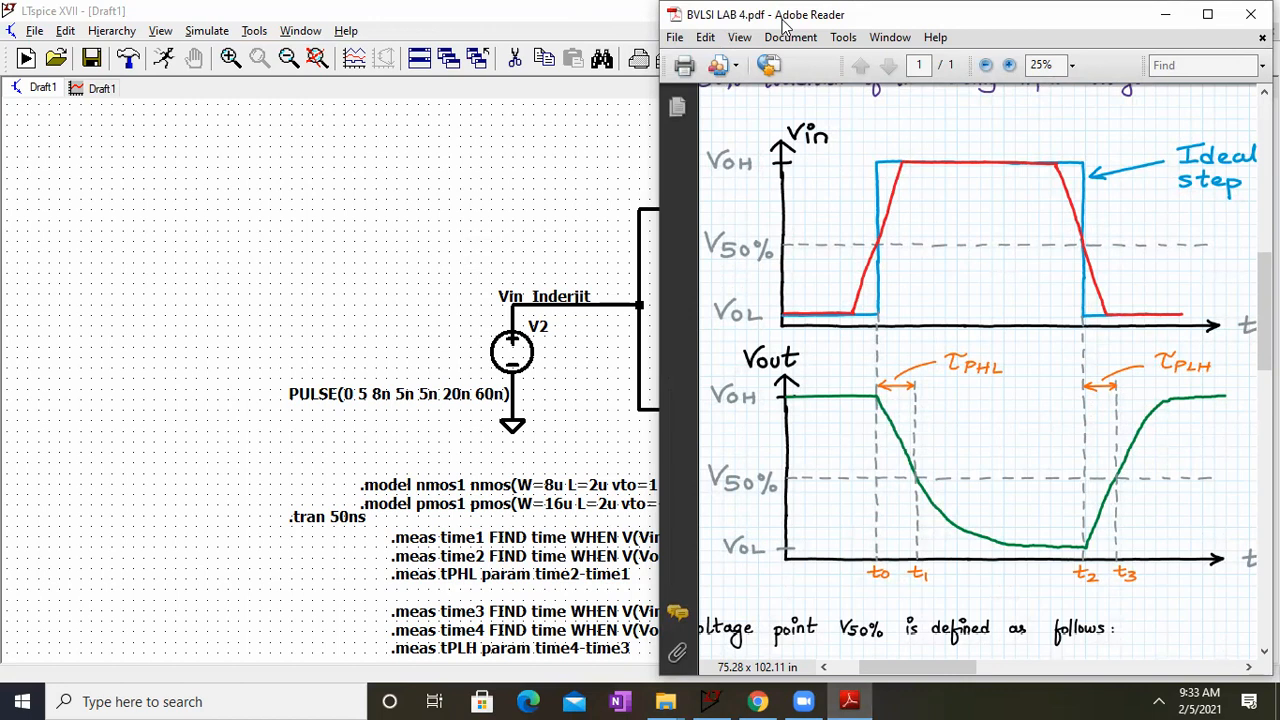
left_click_drag(785, 24, 876, 44)
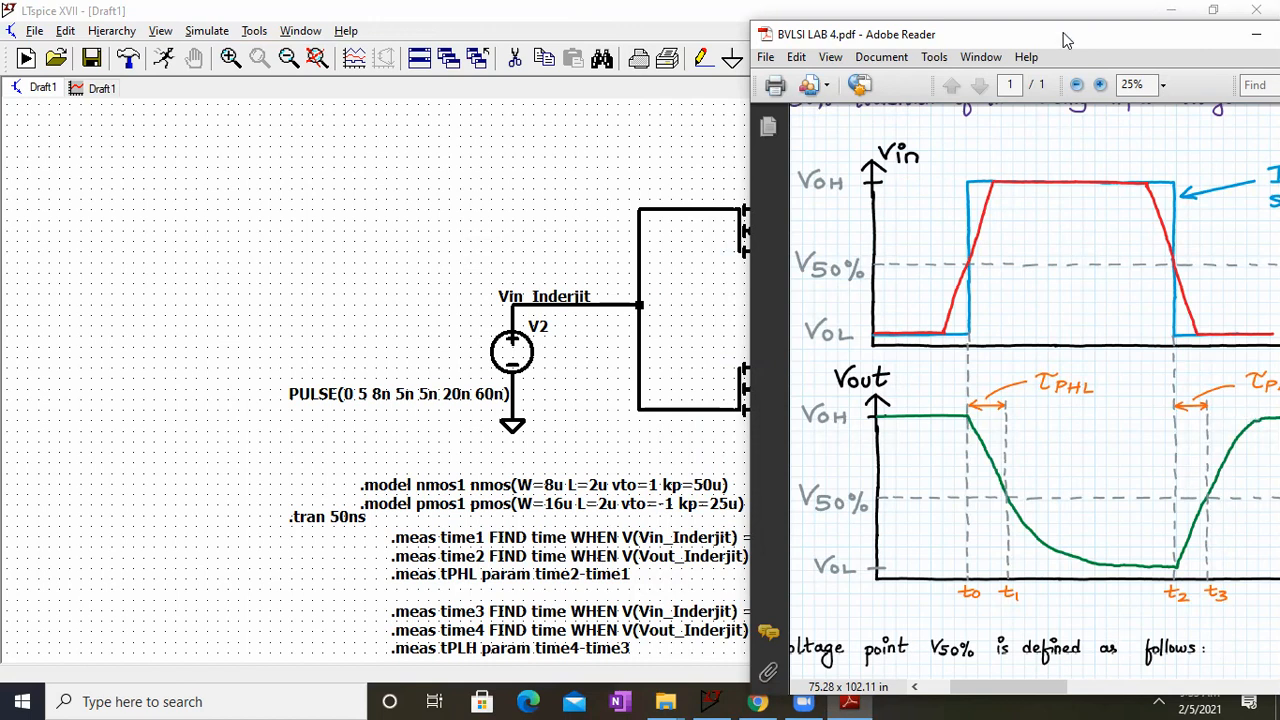
left_click_drag(1037, 42, 981, 50)
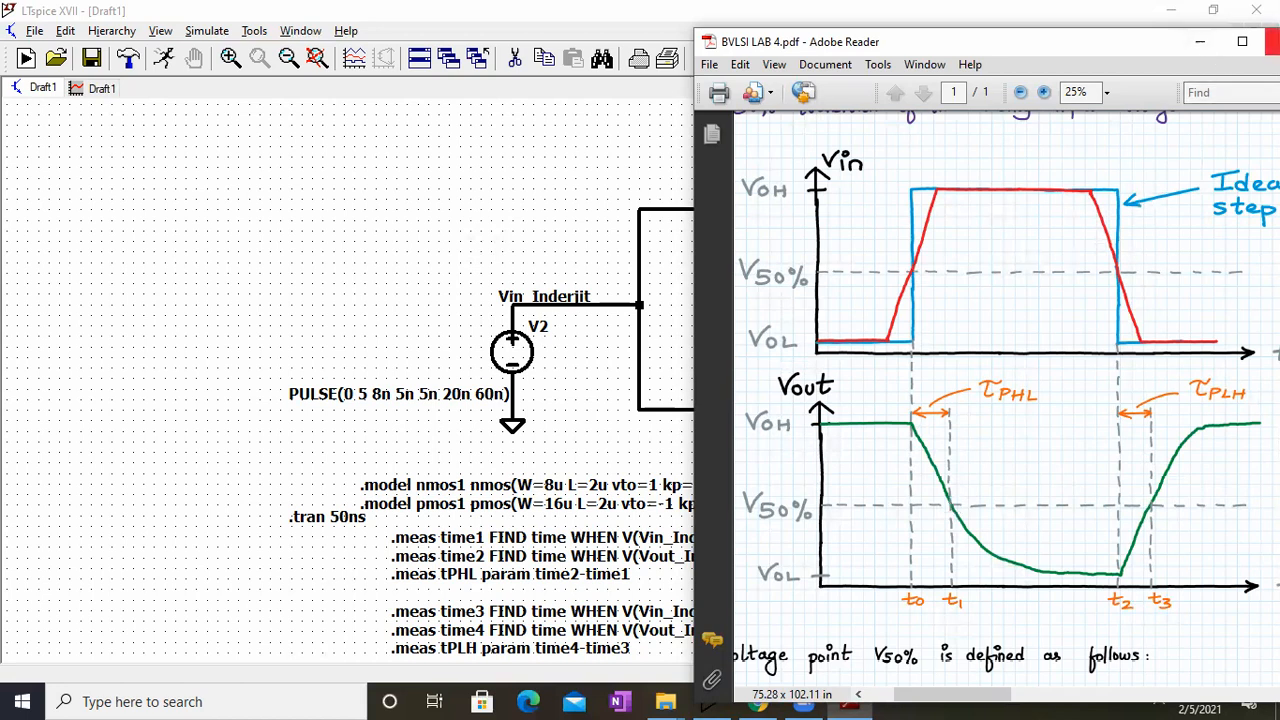
left_click(1200, 41)
Step: Run the simulation and check the .meas results in the SPICE error log
left_click(195, 31)
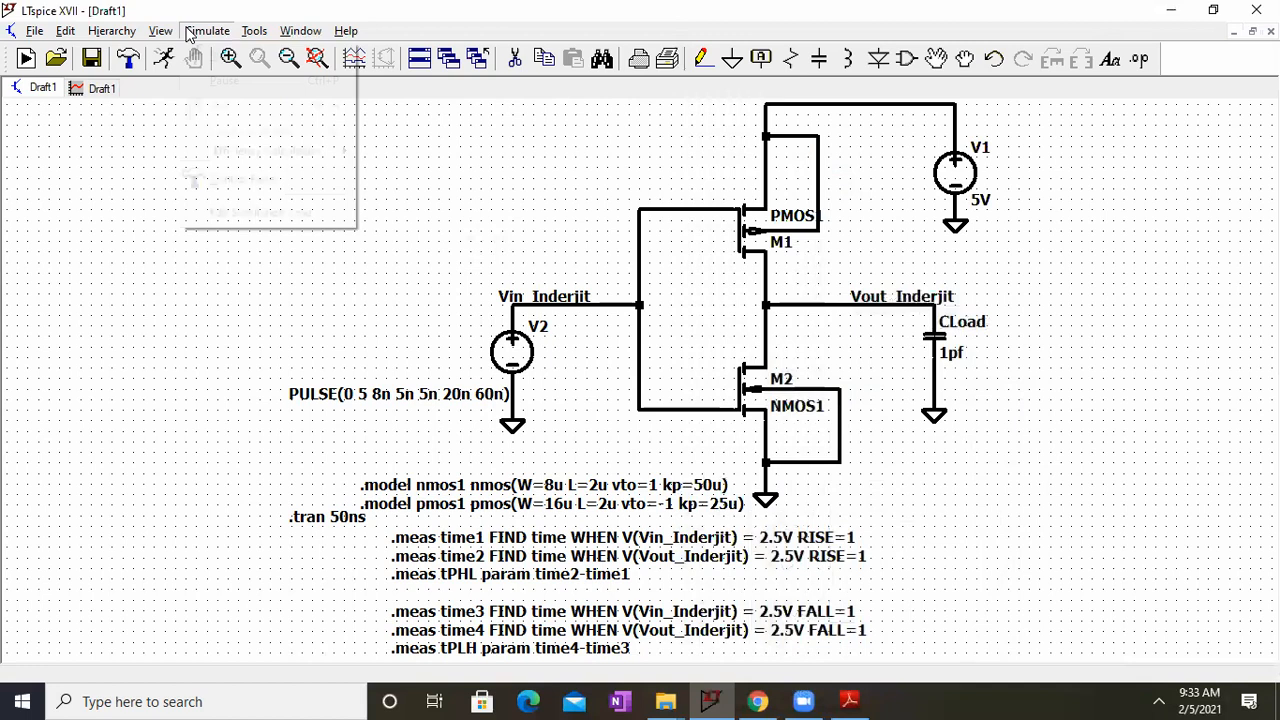
left_click(203, 51)
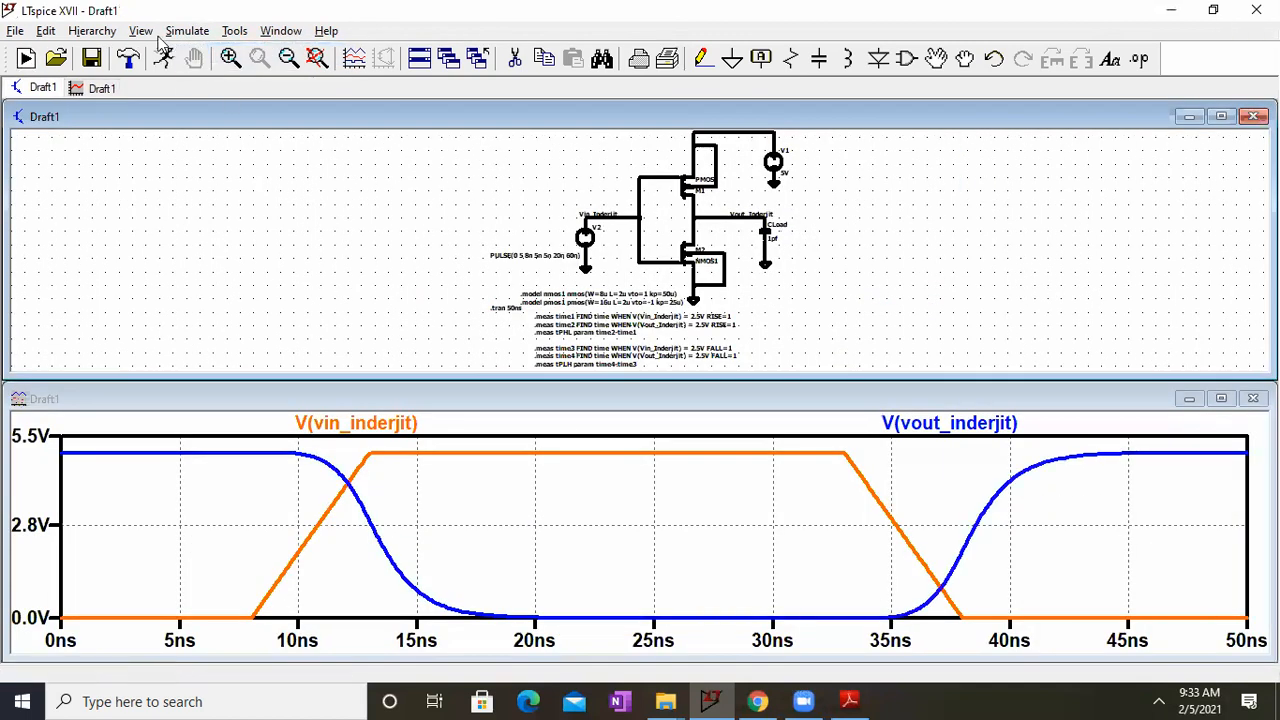
left_click(141, 31)
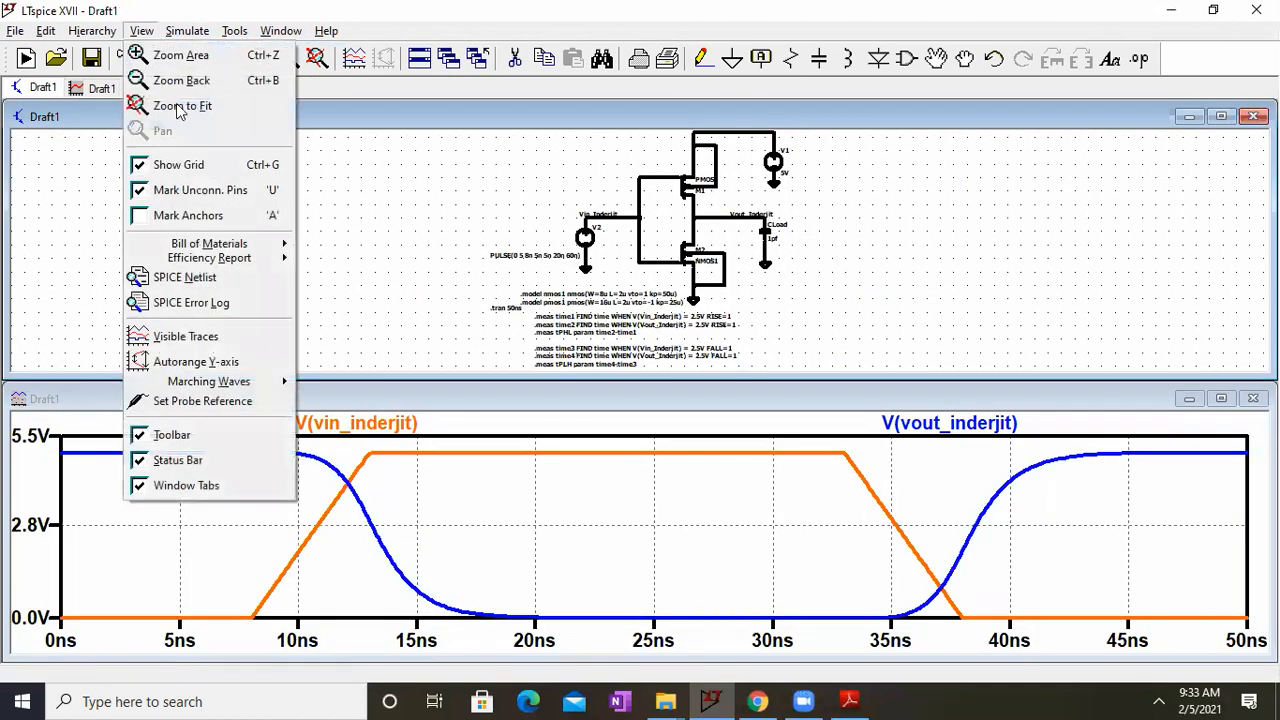
left_click(193, 303)
scroll(490, 327, "up", 2)
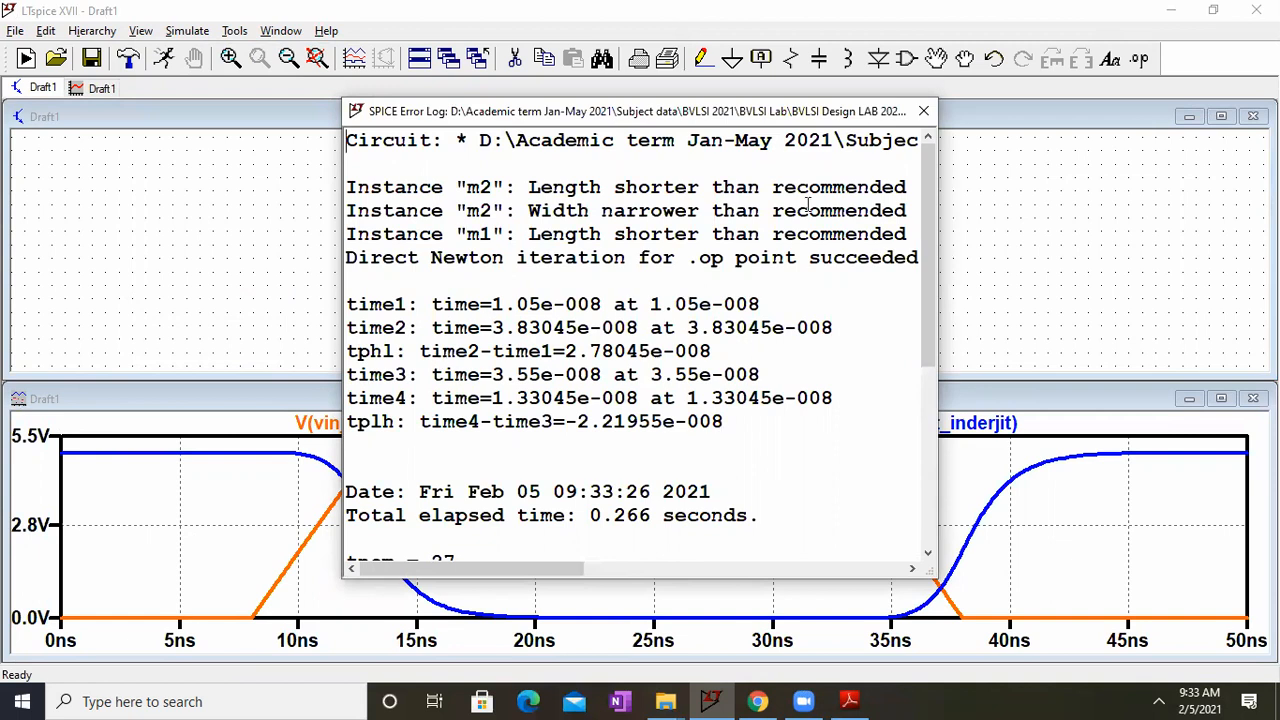
left_click(921, 113)
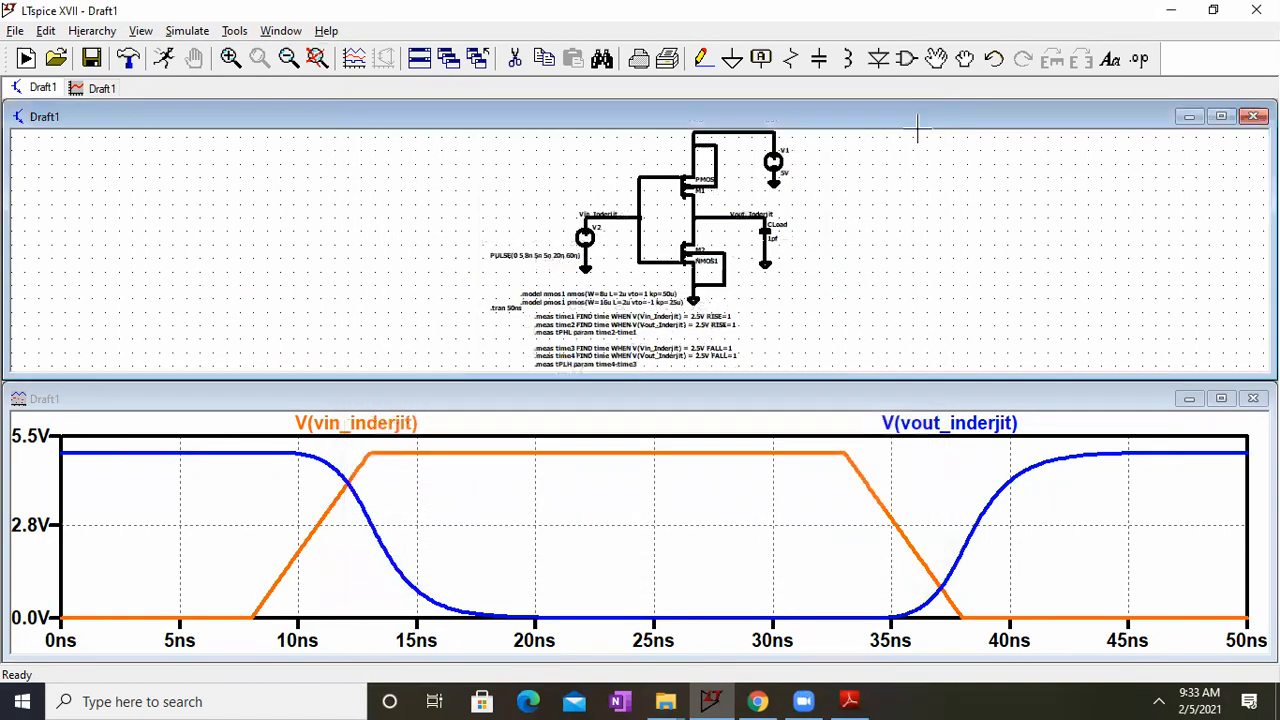
Step: Maximize the schematic and review the tPHL and tPLH results in the SPICE error log again
left_click(1221, 116)
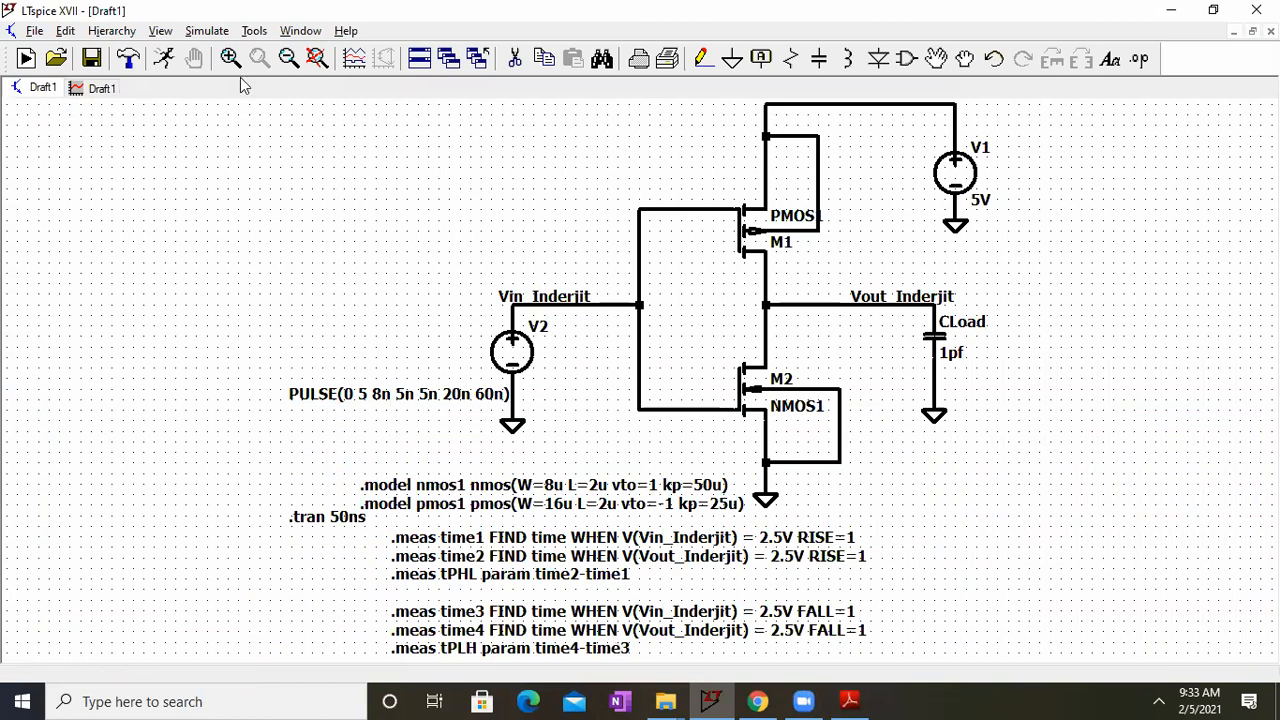
left_click(162, 32)
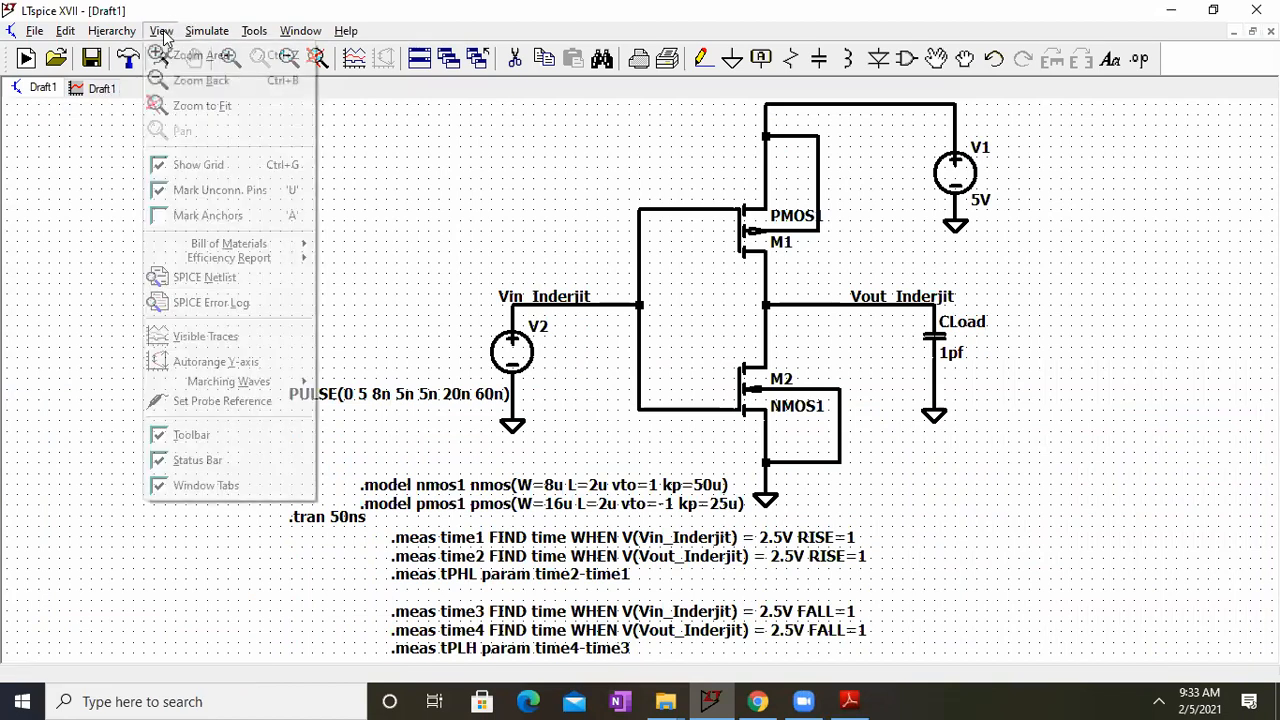
left_click(219, 309)
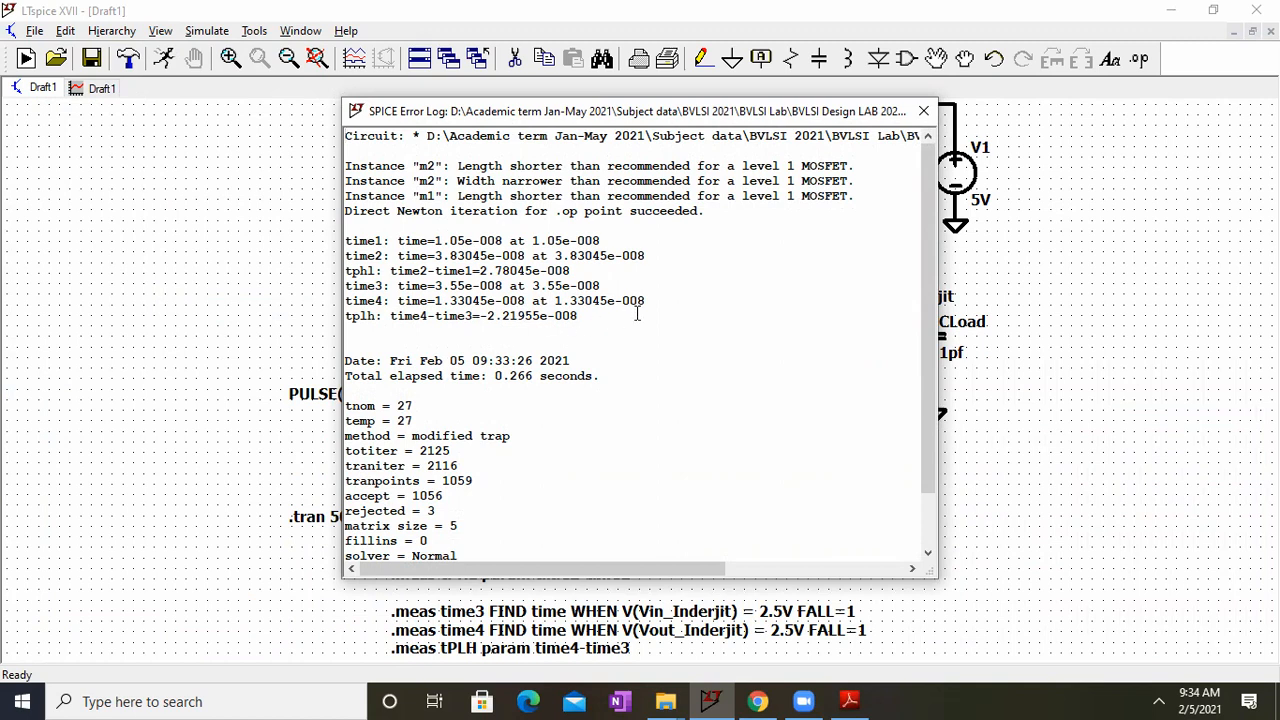
left_click(923, 110)
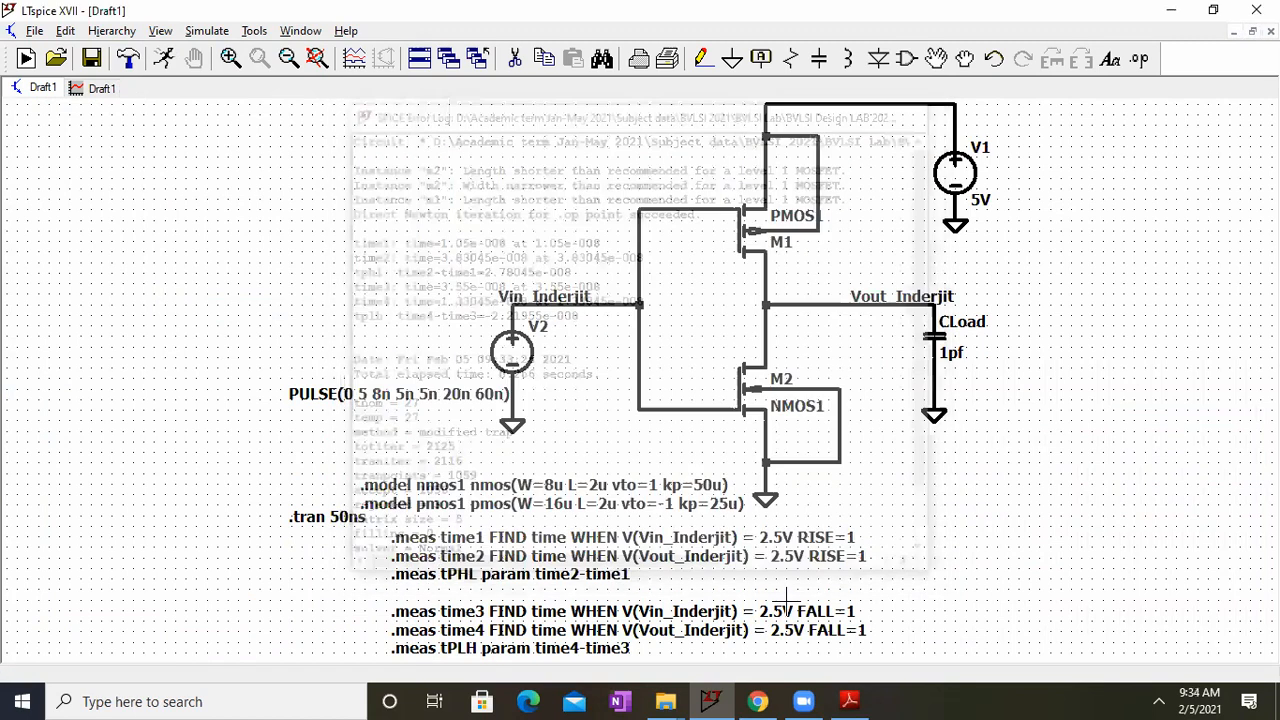
Step: Edit the tPLH measurement directive so its expression reads time3-time4
right_click(620, 643)
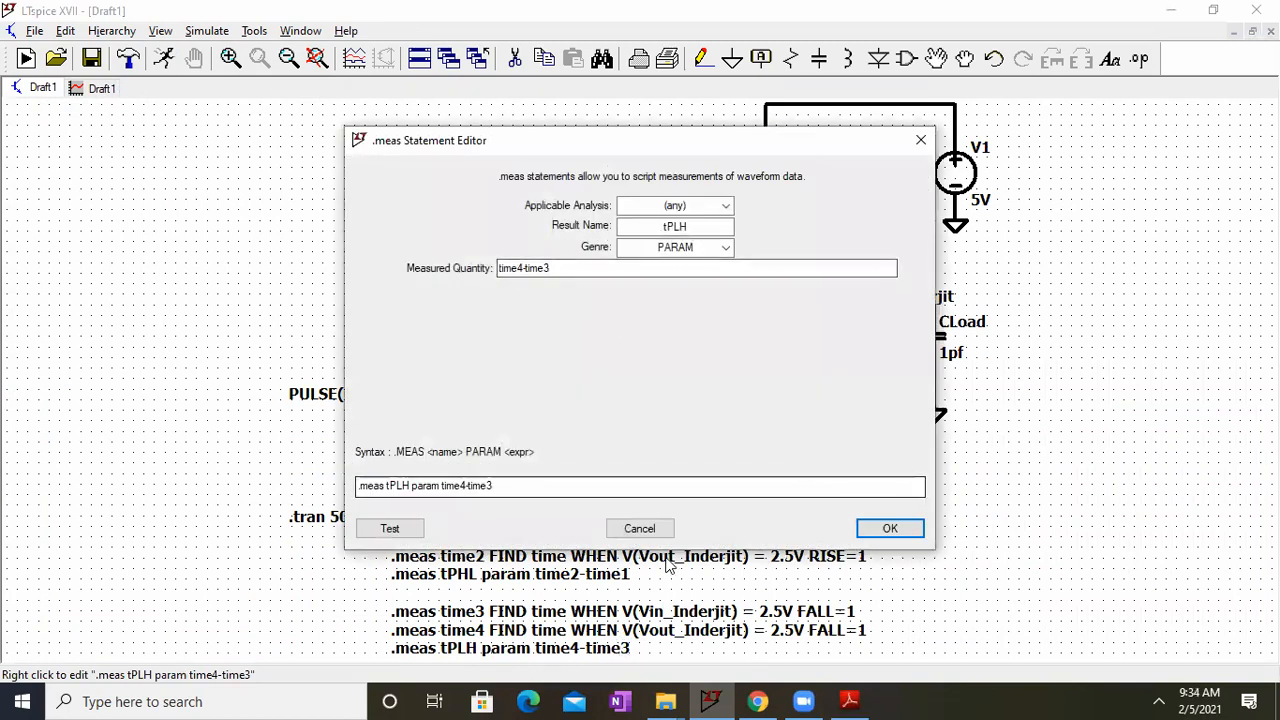
left_click(640, 529)
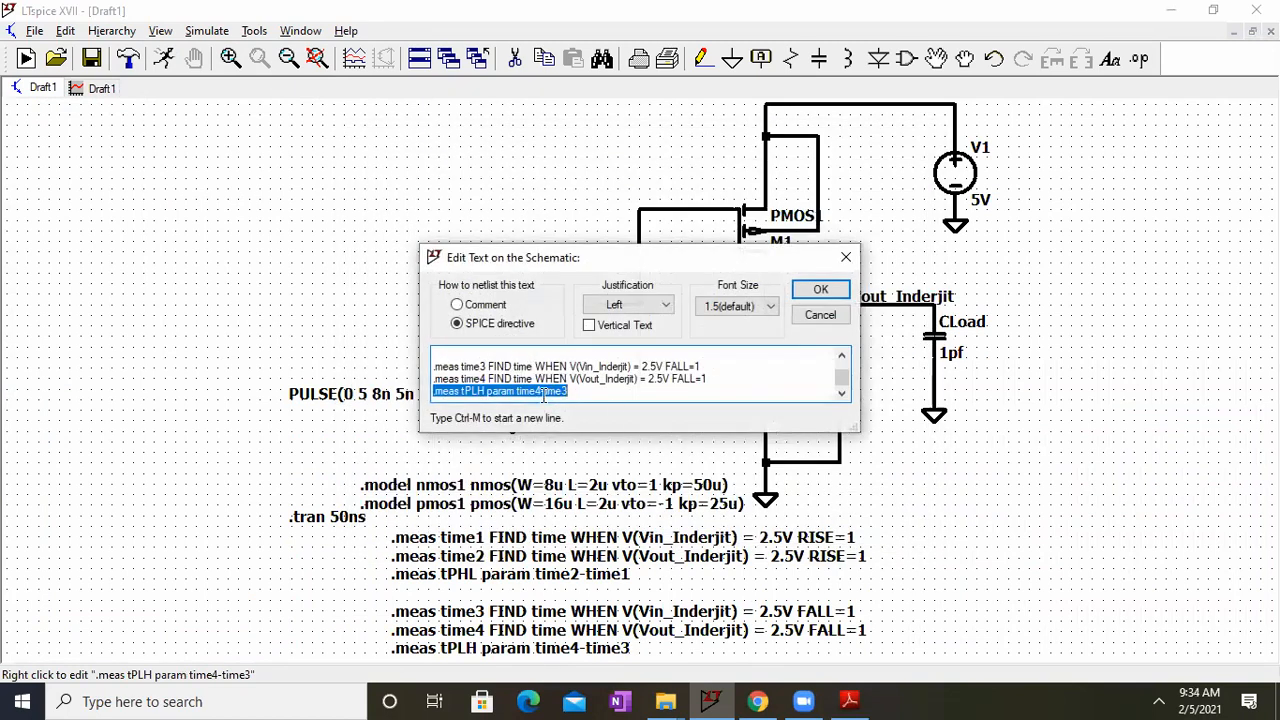
left_click(543, 392)
key("BackSpace")
type("3")
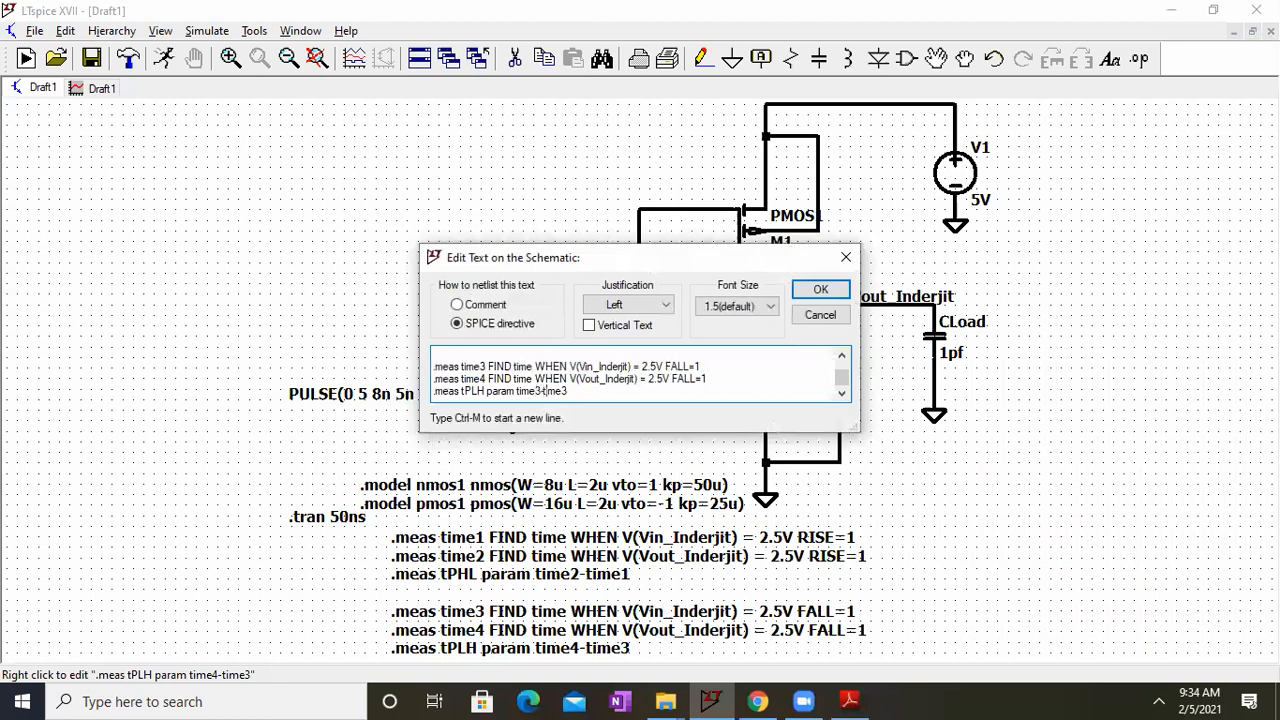
key("BackSpace")
type("4")
key("Return")
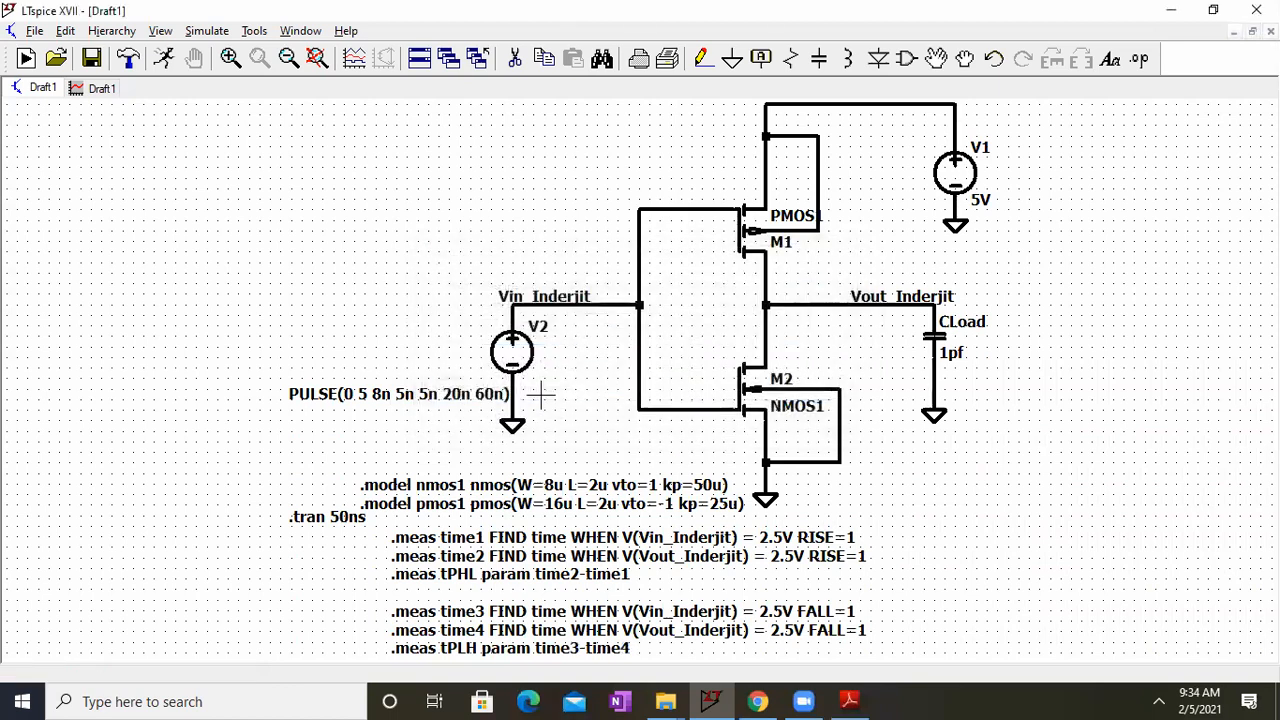
Step: Rerun the simulation with the edited tPLH expression and check the delay results in the SPICE error log
left_click(205, 31)
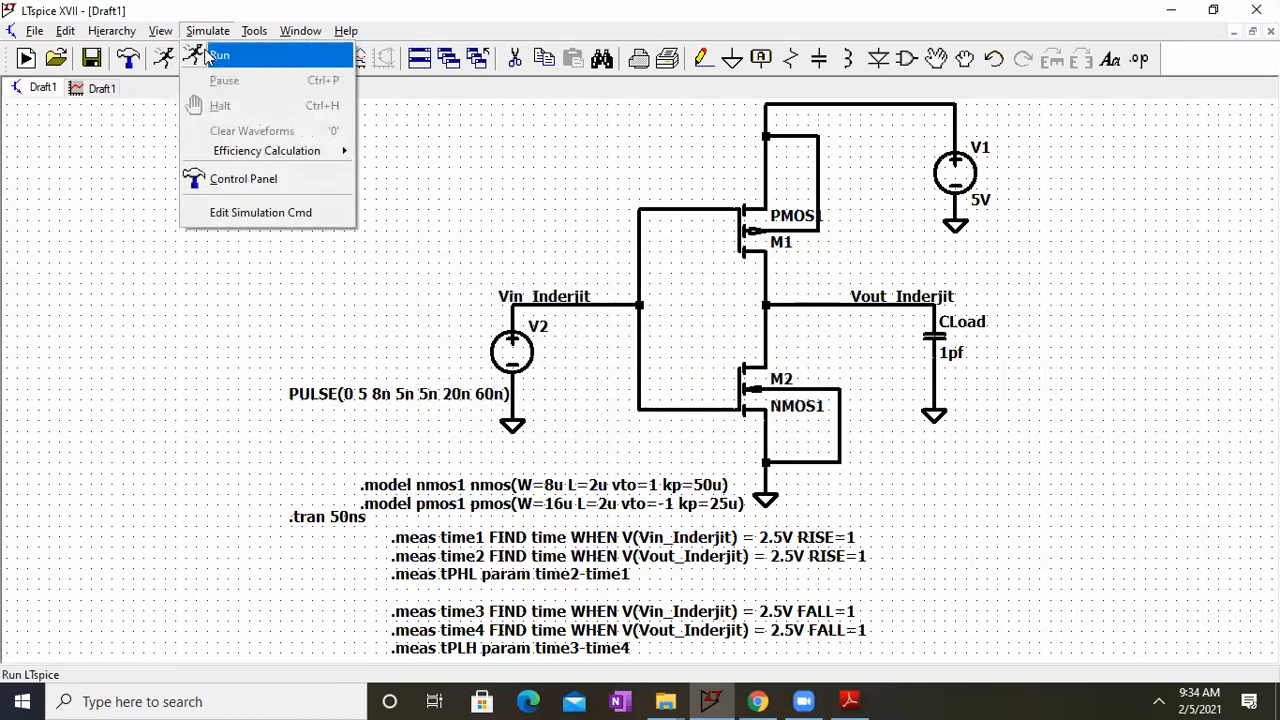
left_click(205, 54)
left_click(141, 31)
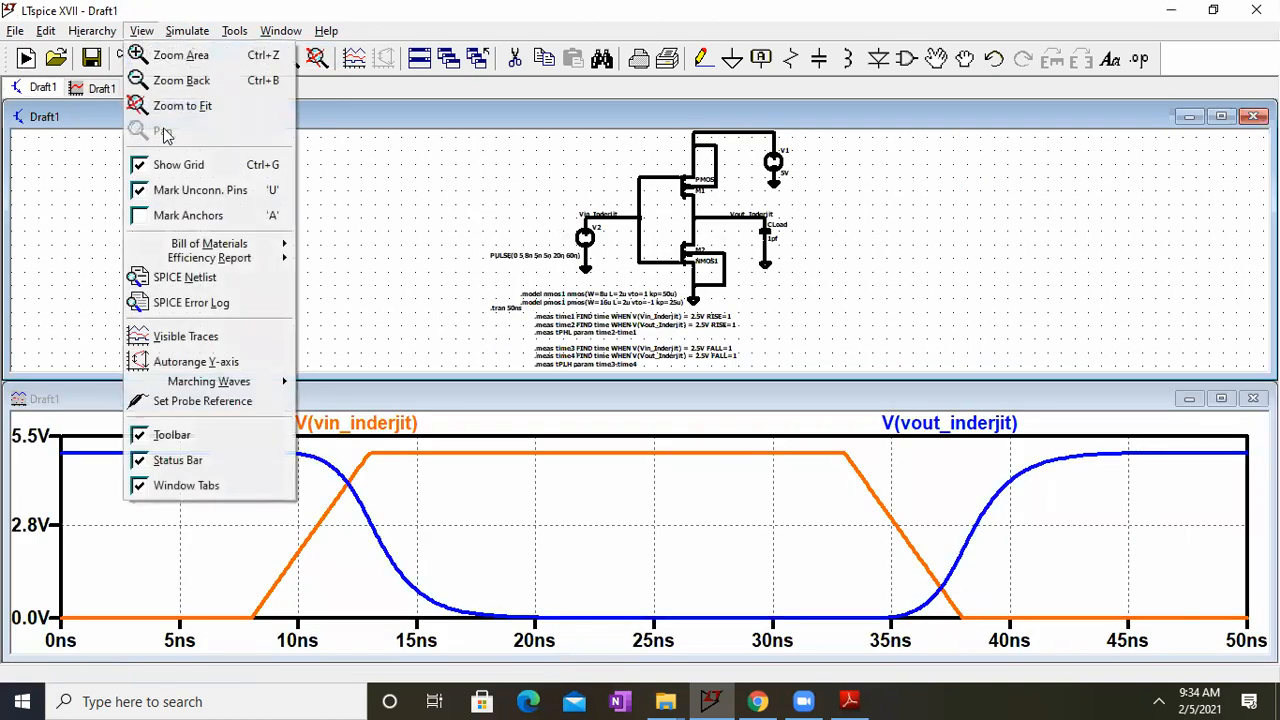
left_click(186, 303)
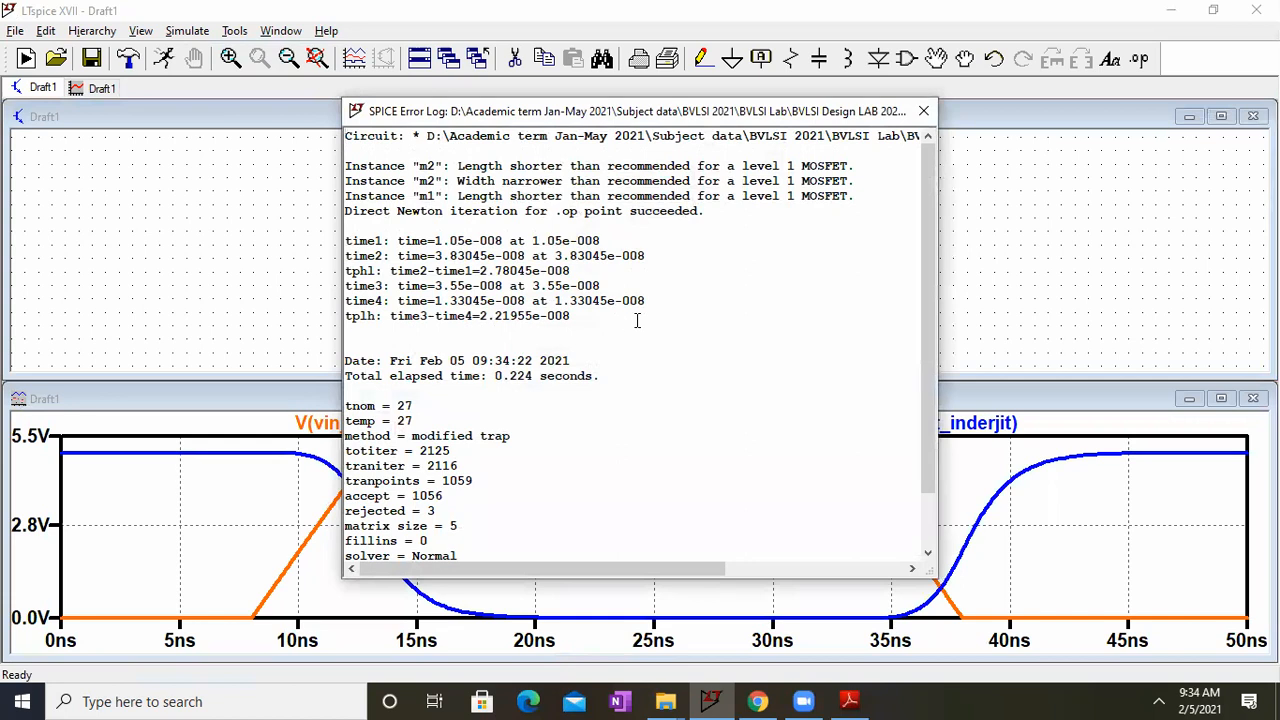
left_click(923, 111)
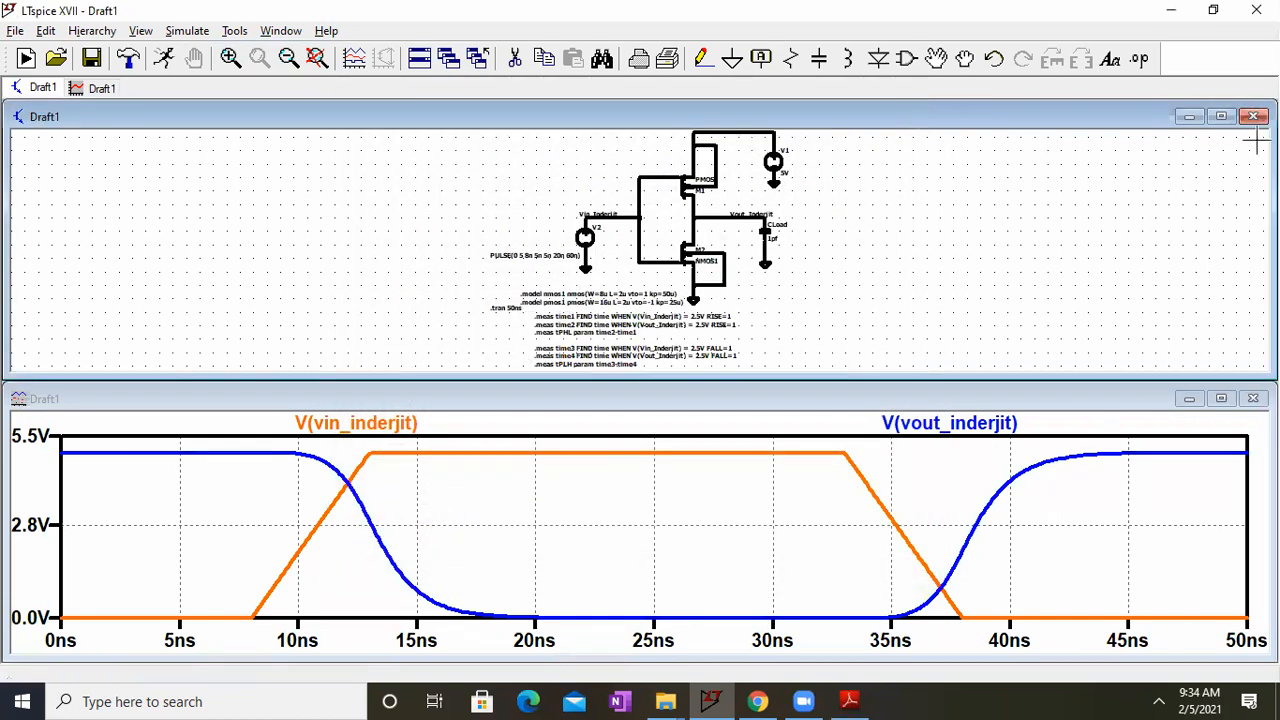
Step: Show the schematic side by side with BVLSI LAB 4.pdf and compare the .meas conditions with the sketched input and output edges
left_click(1219, 117)
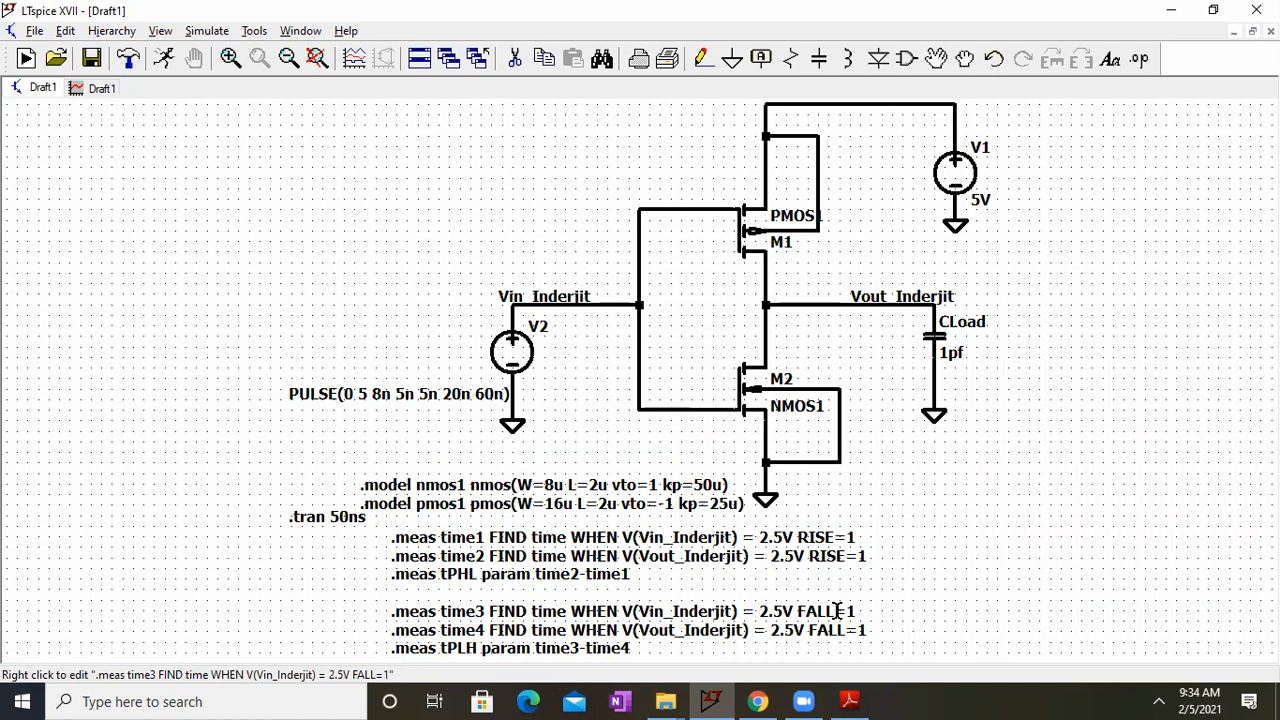
double_click(940, 8)
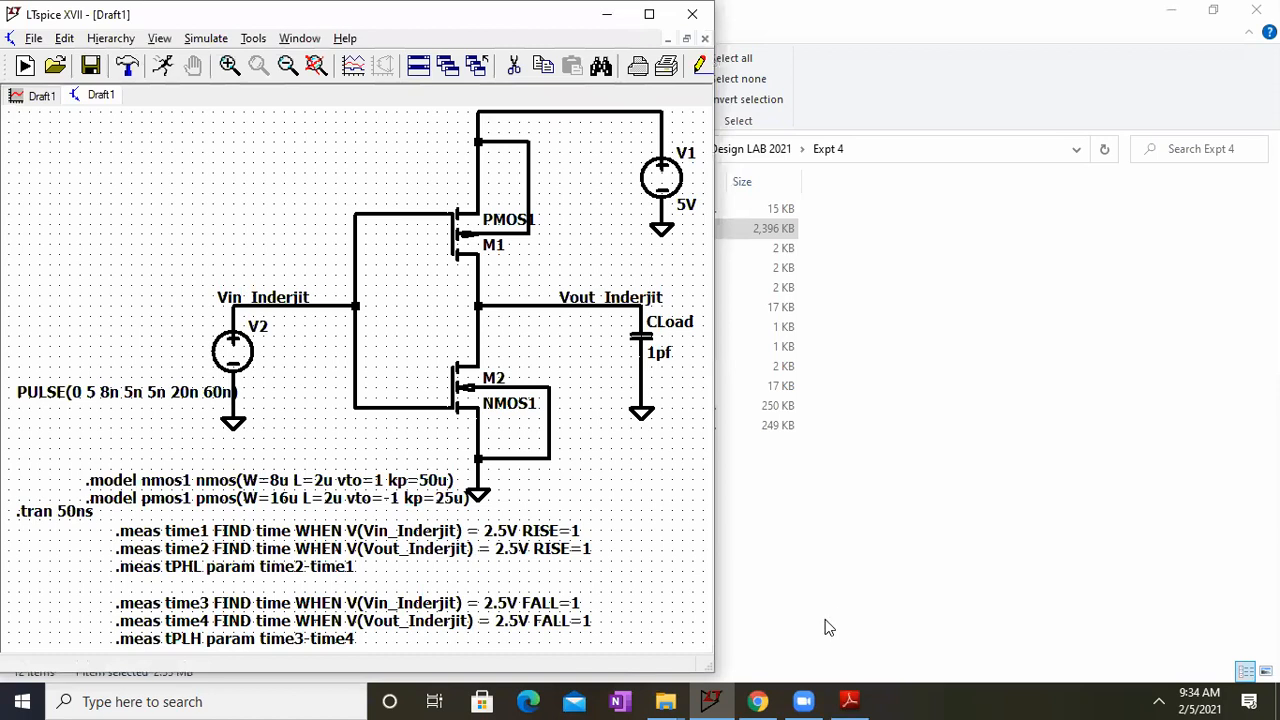
left_click(850, 700)
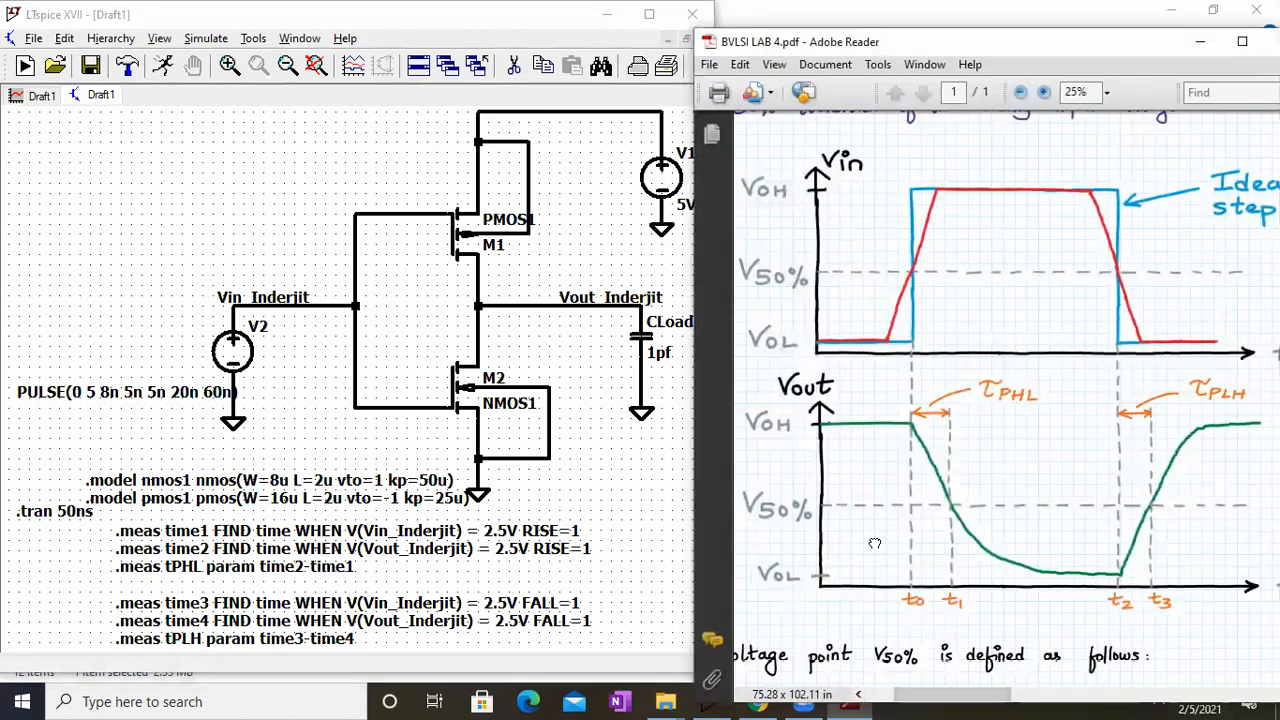
left_click_drag(880, 522, 878, 522)
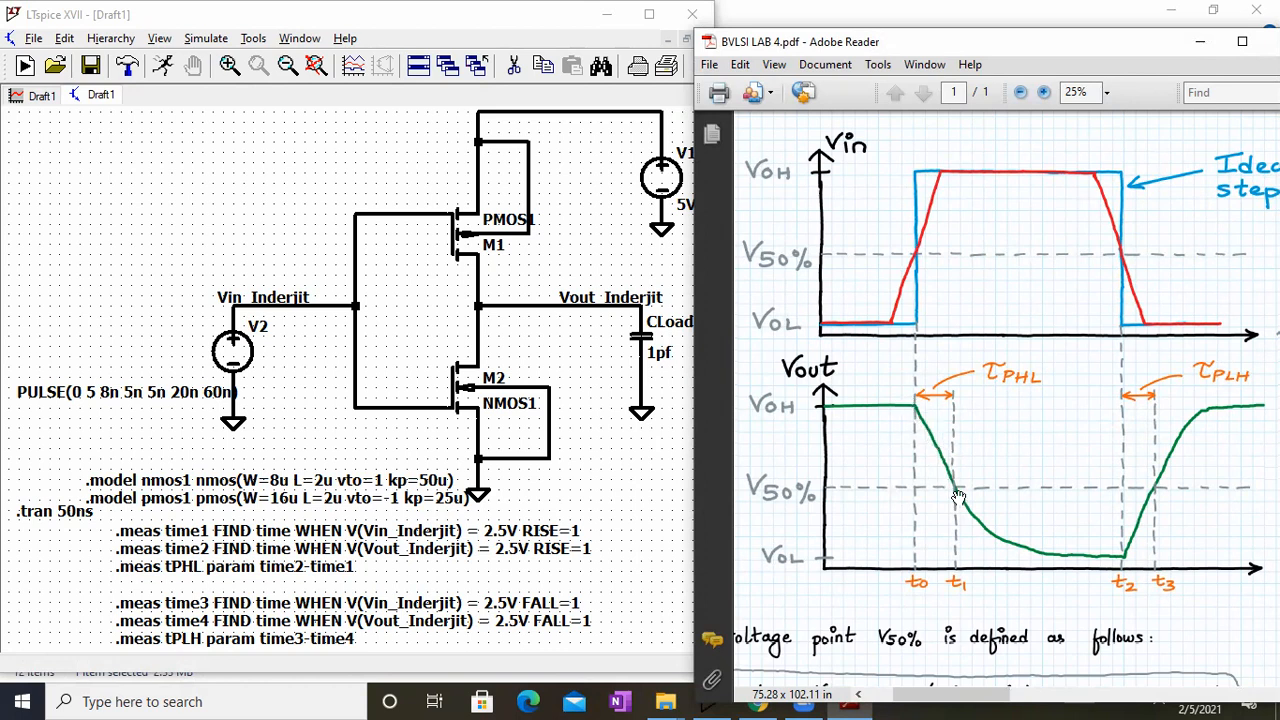
Step: Change the time2 measurement on the labelled Vout net to FALL=1, and review the tPLH statement
left_click(563, 549)
right_click(563, 549)
left_click(624, 485)
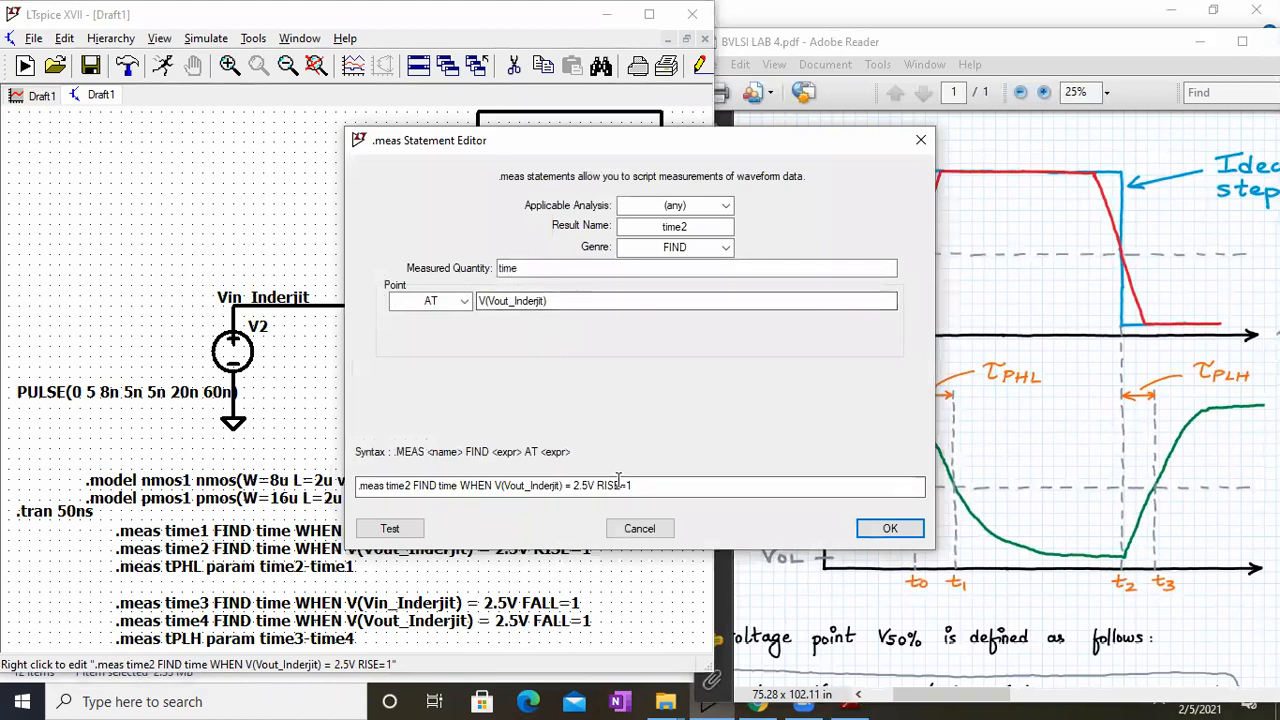
type("FALL")
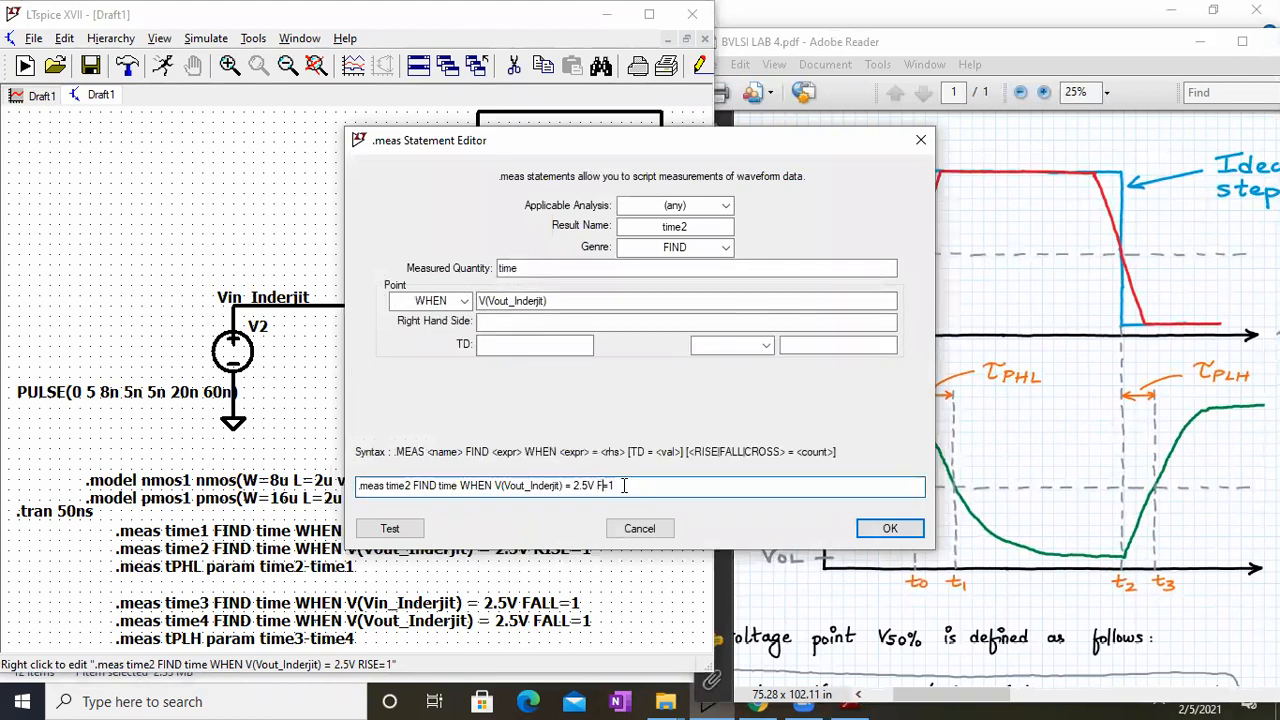
key("Return")
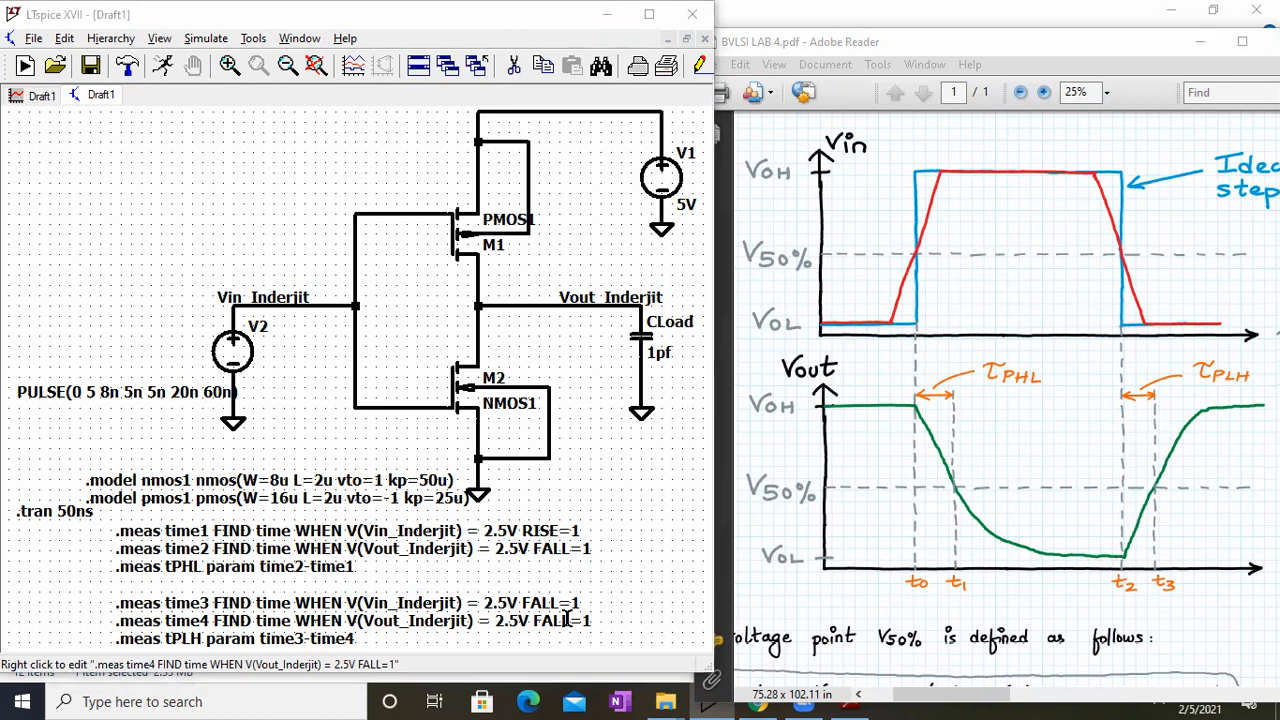
right_click(335, 638)
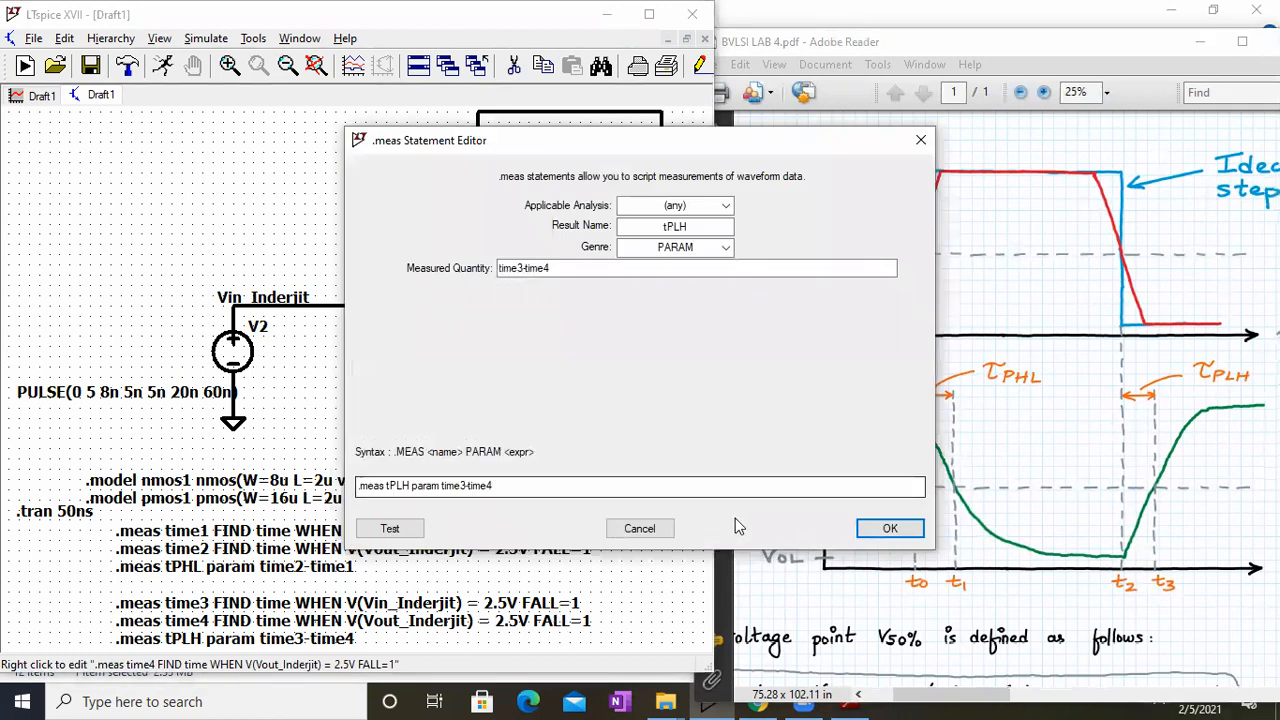
left_click(889, 528)
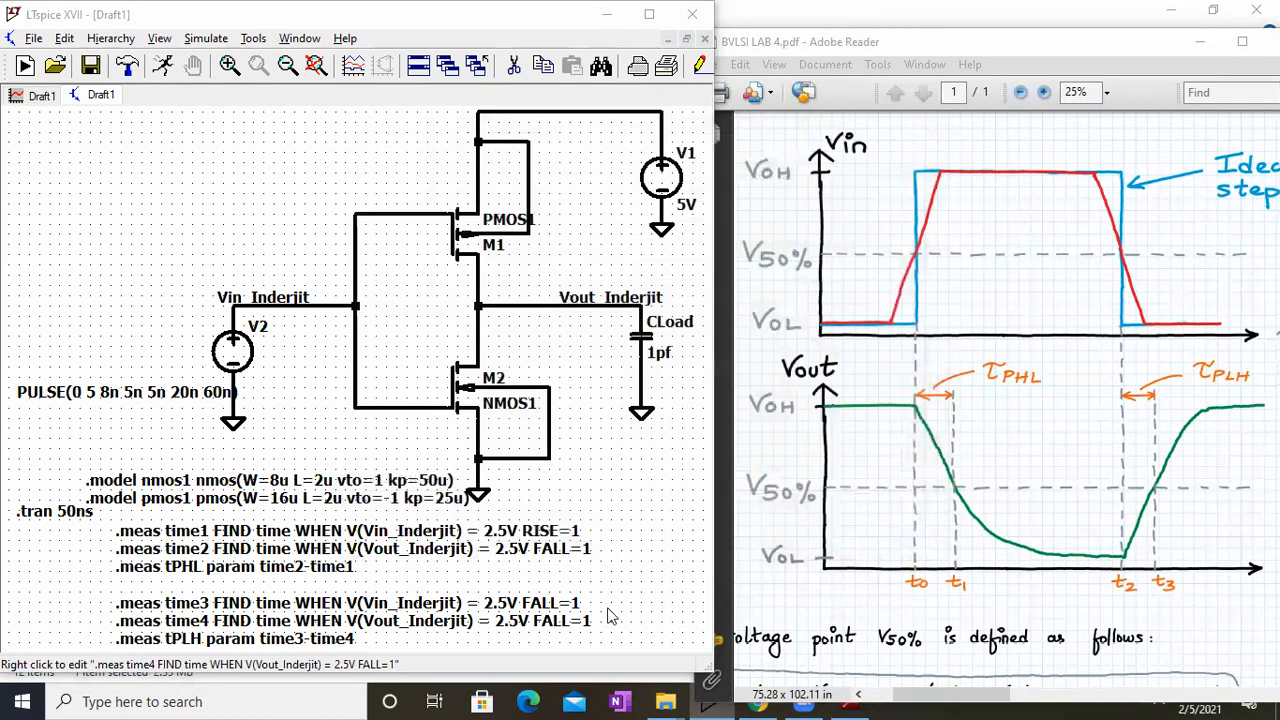
Step: Change the time4 measurement on the labelled Vout net to trigger on RISE=1
right_click(547, 619)
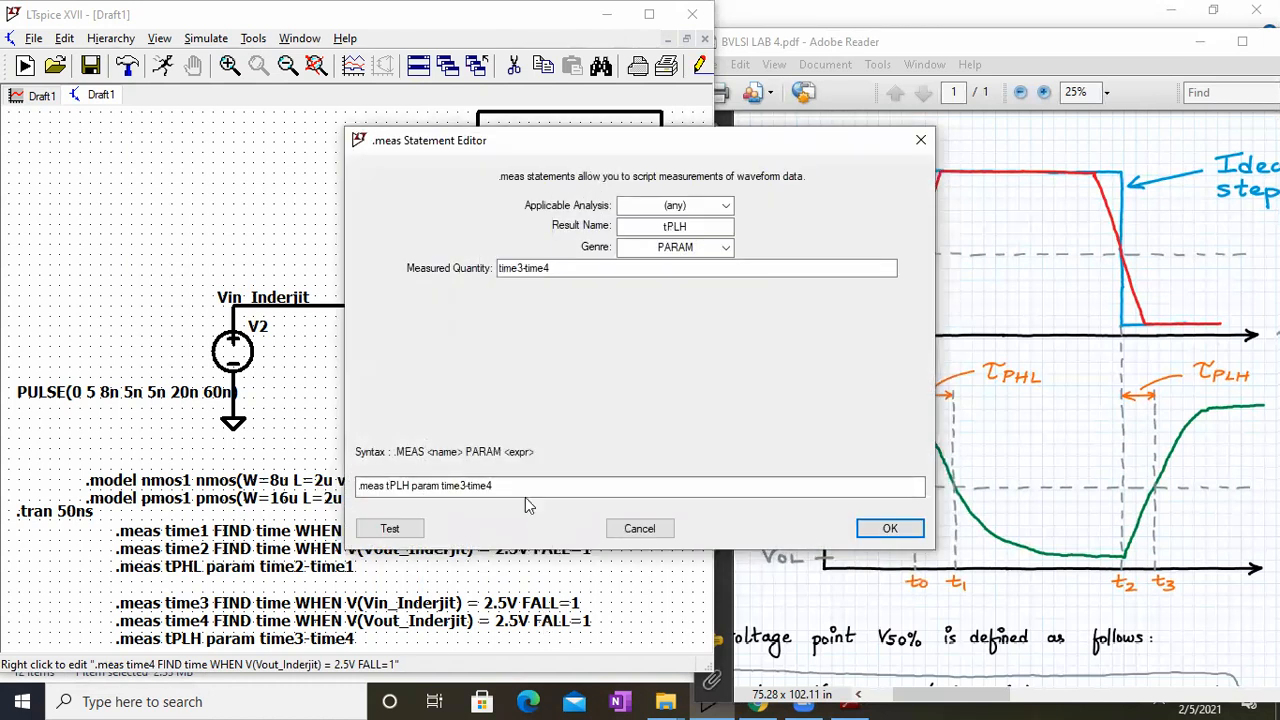
left_click(658, 528)
left_click(700, 377)
key("BackSpace")
key("BackSpace")
key("BackSpace")
key("BackSpace")
type("RISE=1")
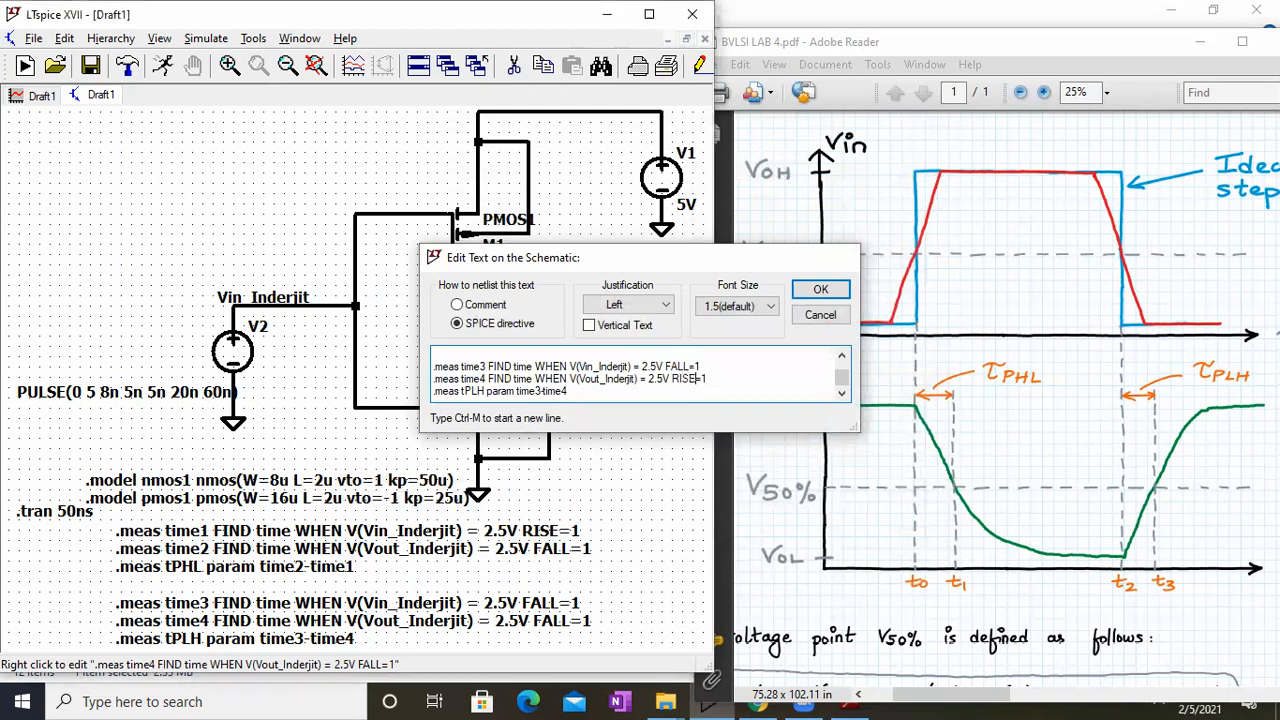
key("Return")
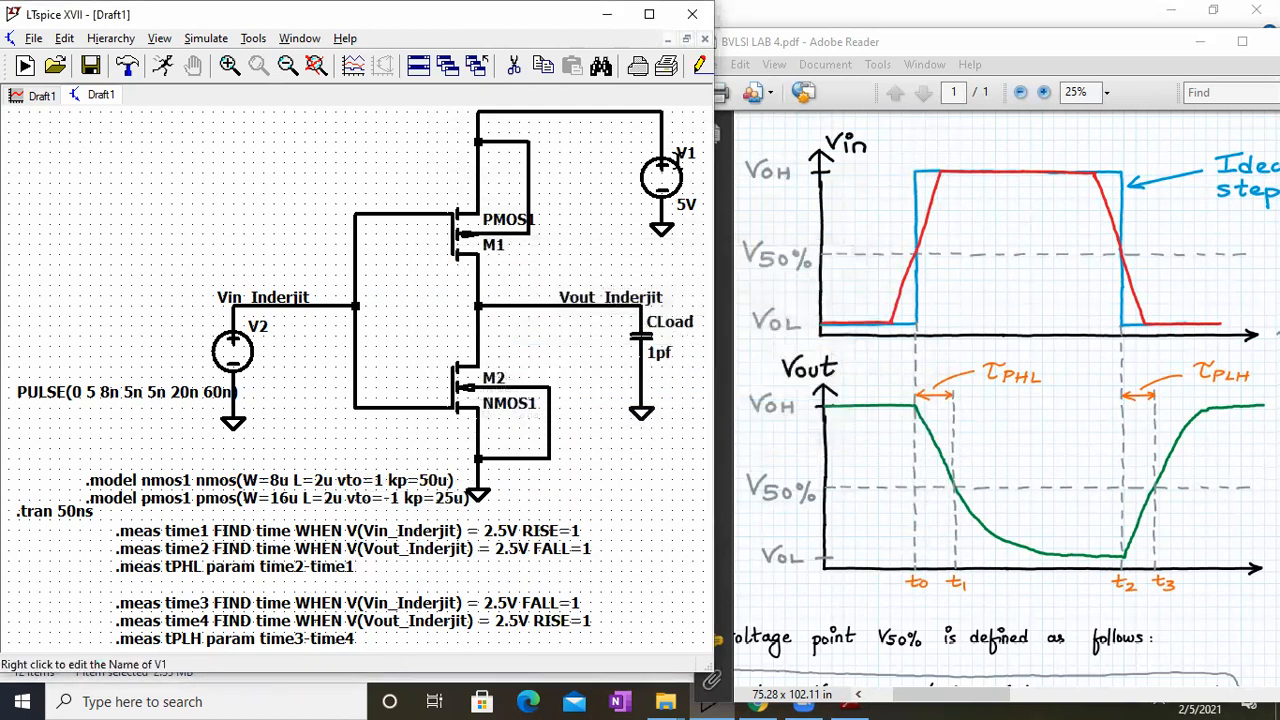
Step: Rerun the simulation with the corrected time4 edge and check the delay results in the SPICE error log
left_click(649, 14)
left_click(161, 30)
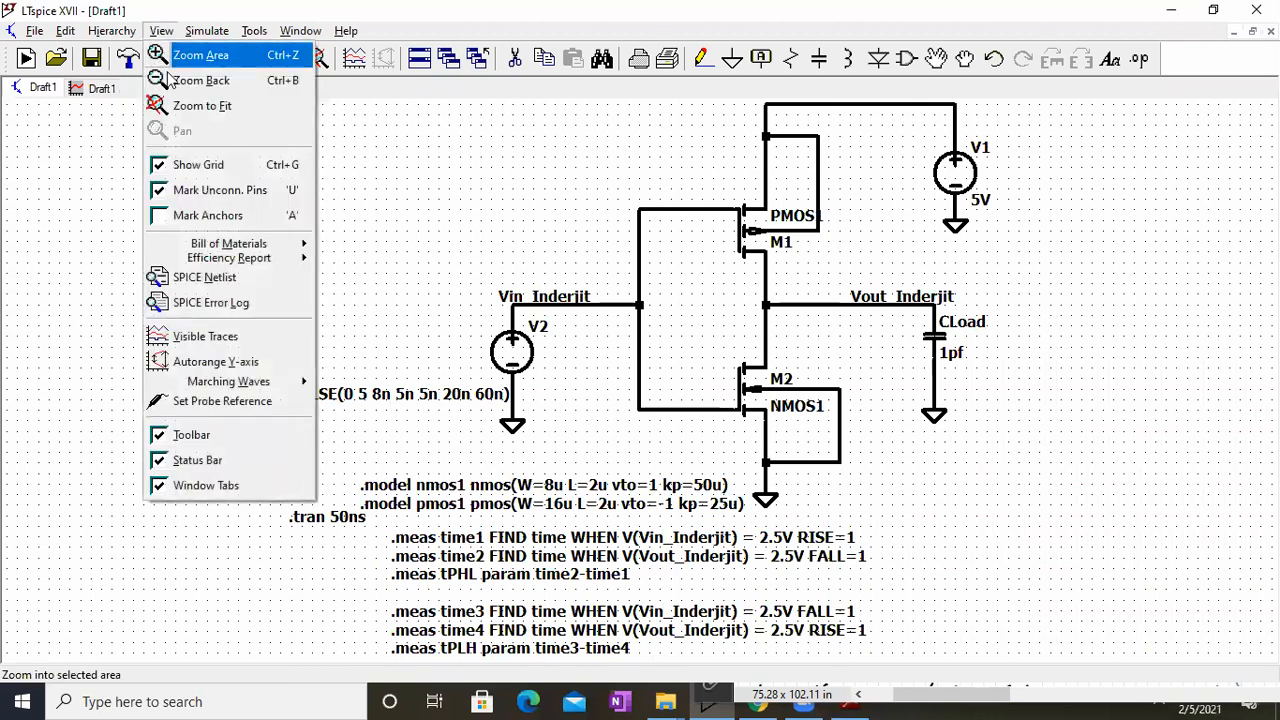
left_click(196, 299)
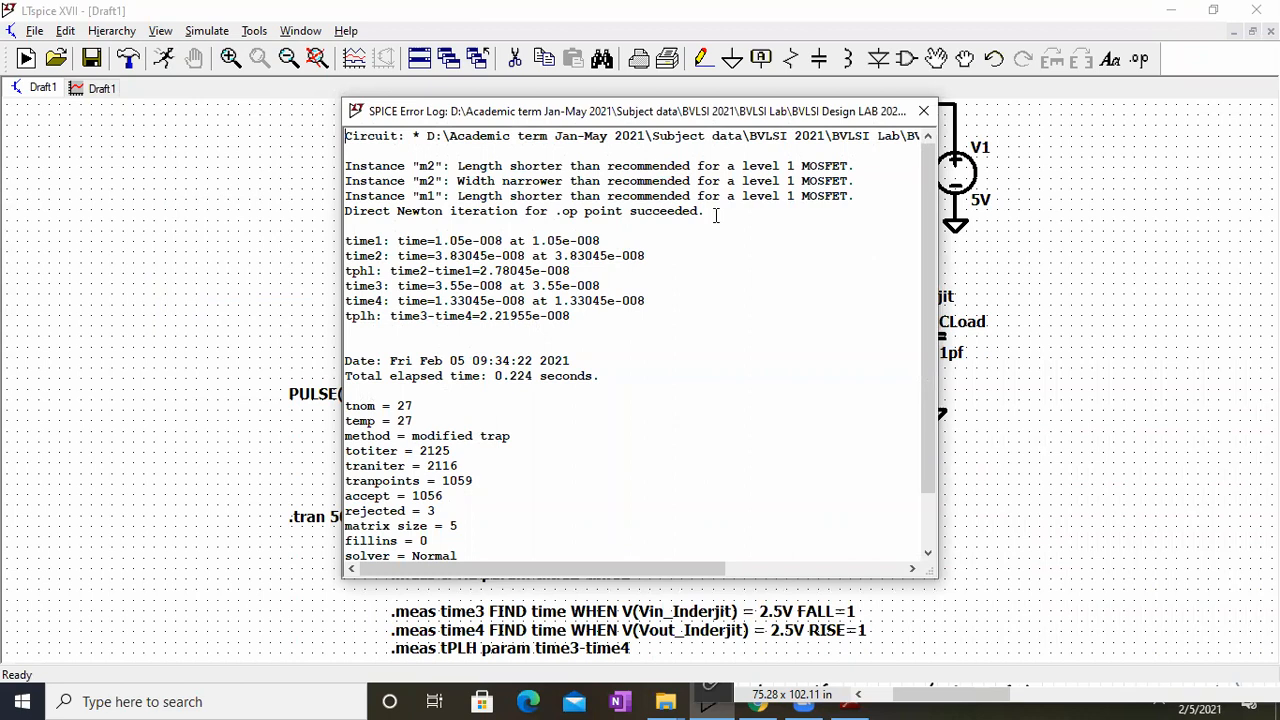
left_click(923, 111)
left_click(197, 36)
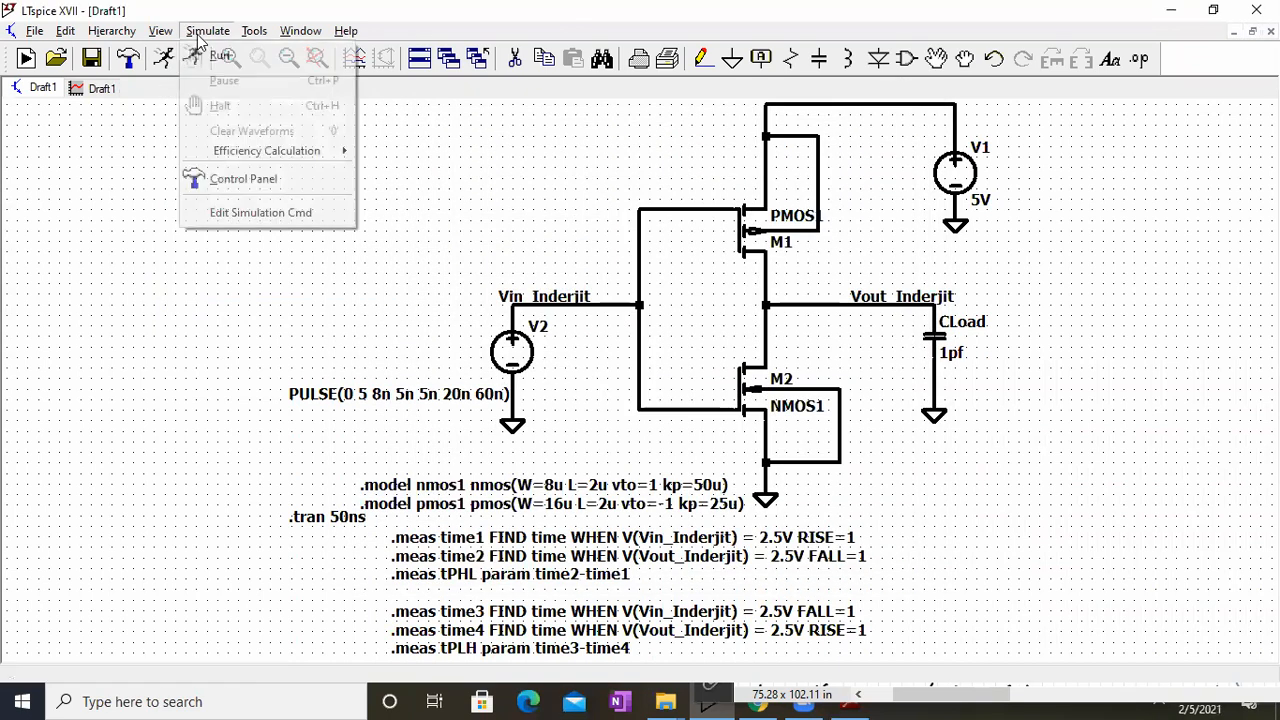
left_click(218, 55)
left_click(145, 31)
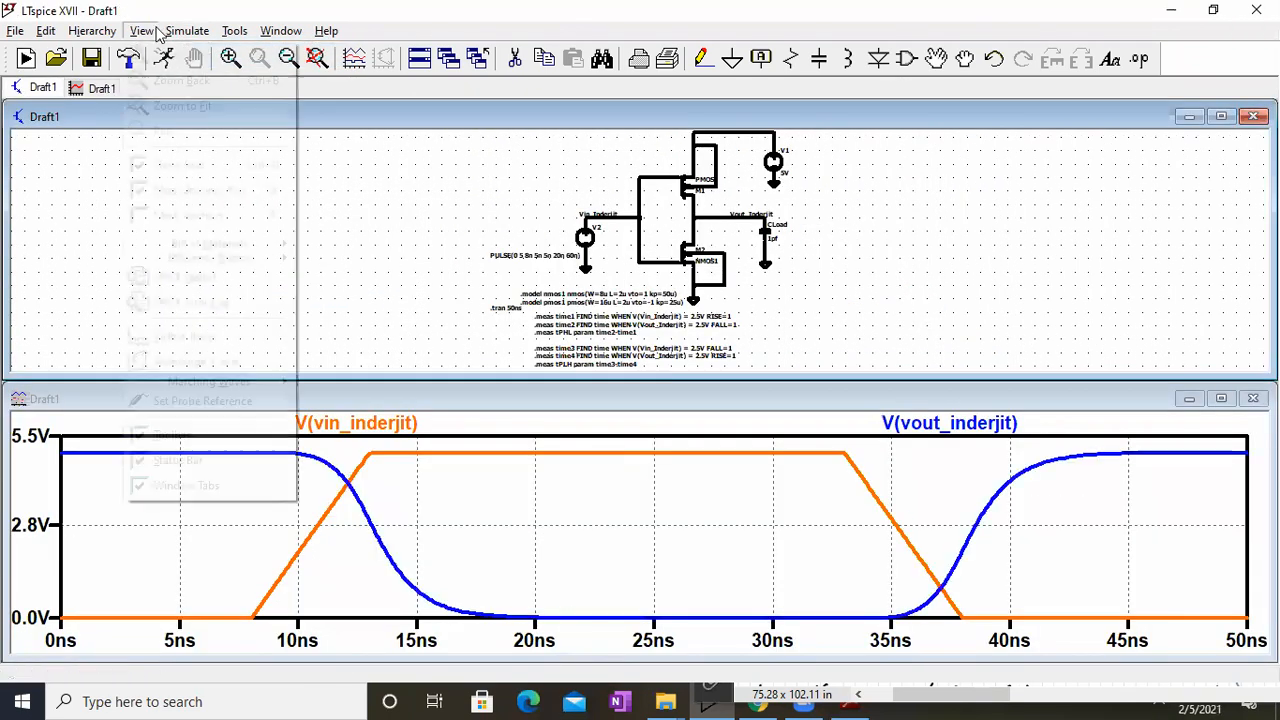
left_click(168, 302)
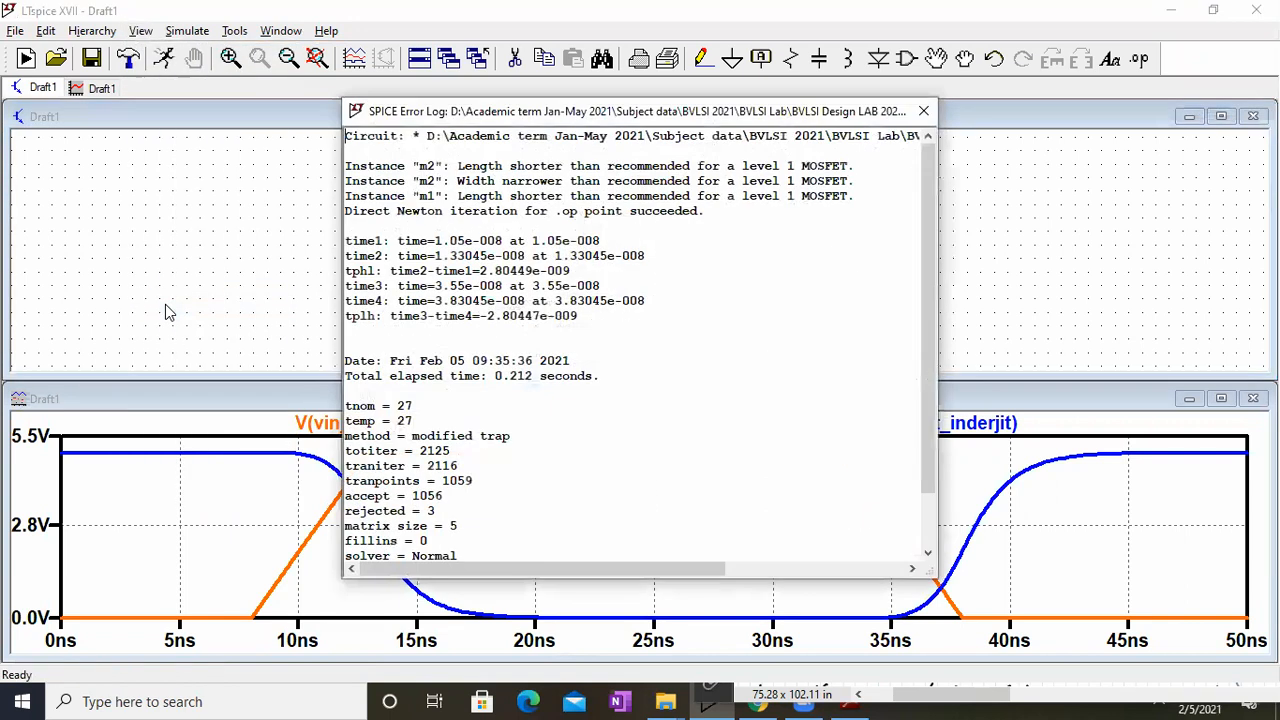
scroll(475, 257, "up", 4)
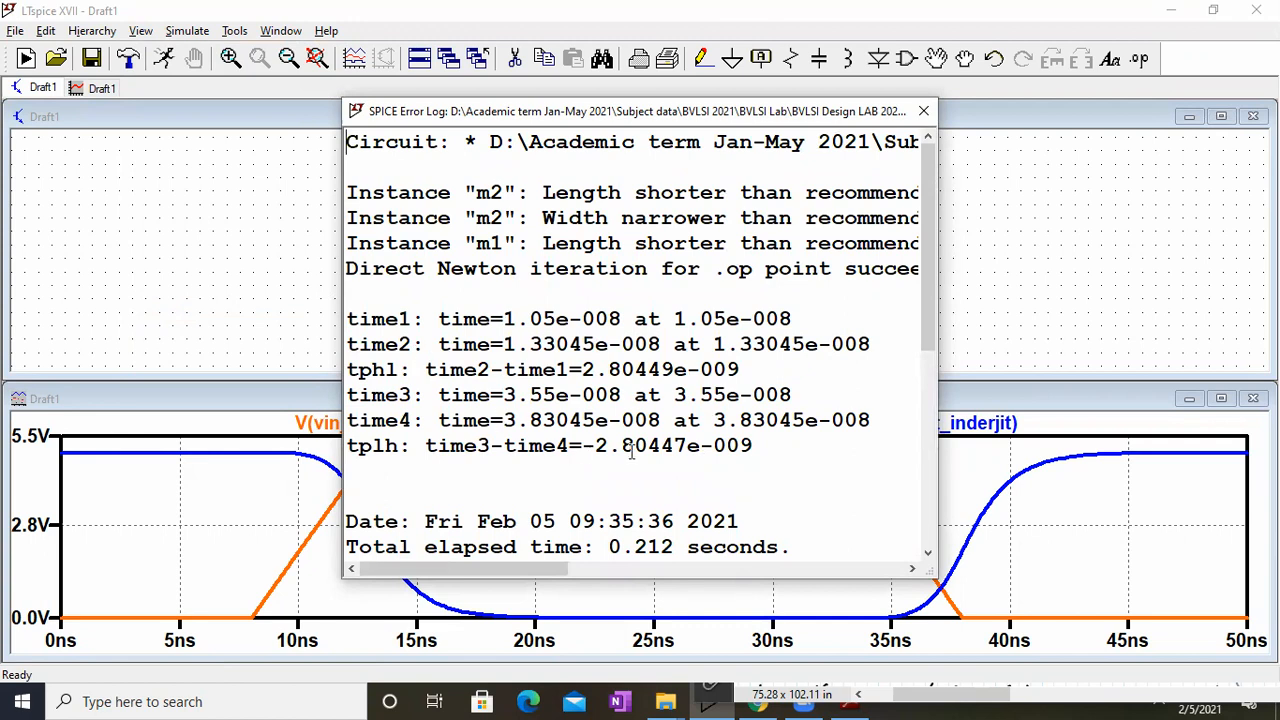
left_click(924, 111)
Step: Change the expression of the tPLH measurement directive to time4-time3
left_click(1221, 116)
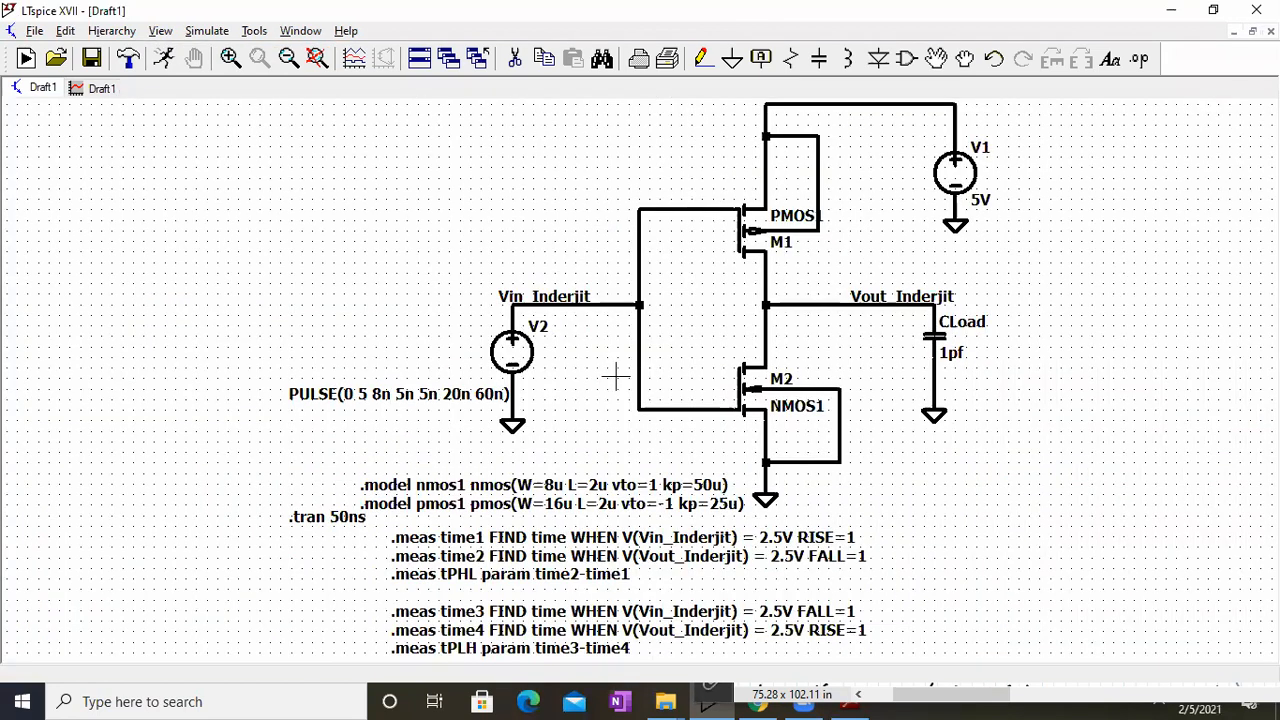
right_click(590, 646)
left_click(500, 490)
key("BackSpace")
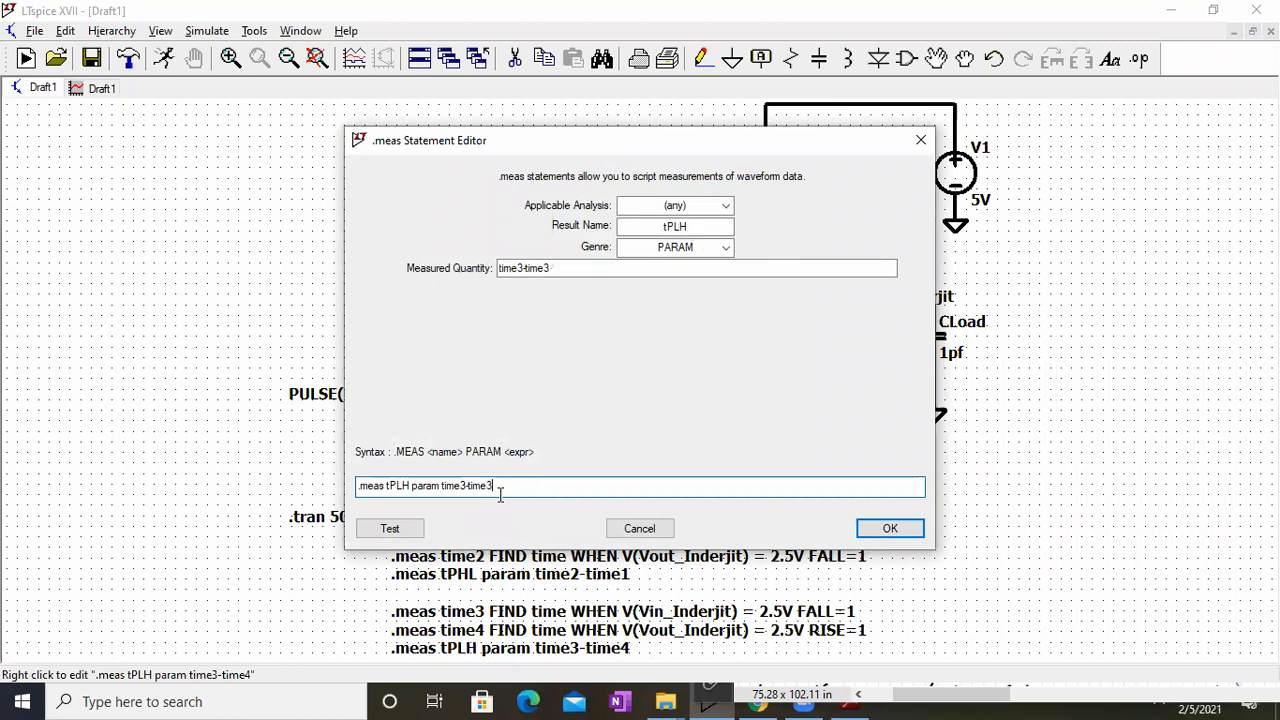
key("BackSpace")
type("4")
key("Return")
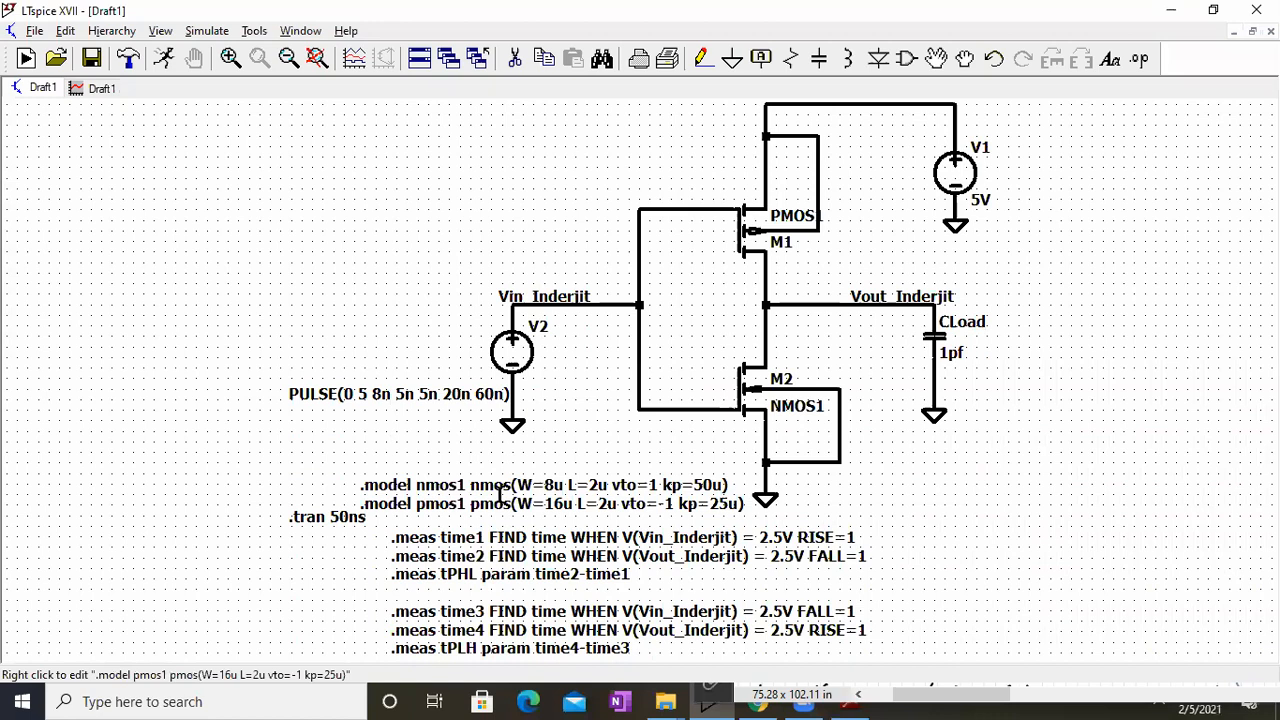
Step: Rerun the simulation with the reversed tPLH expression and check both delays in the SPICE error log
left_click(220, 30)
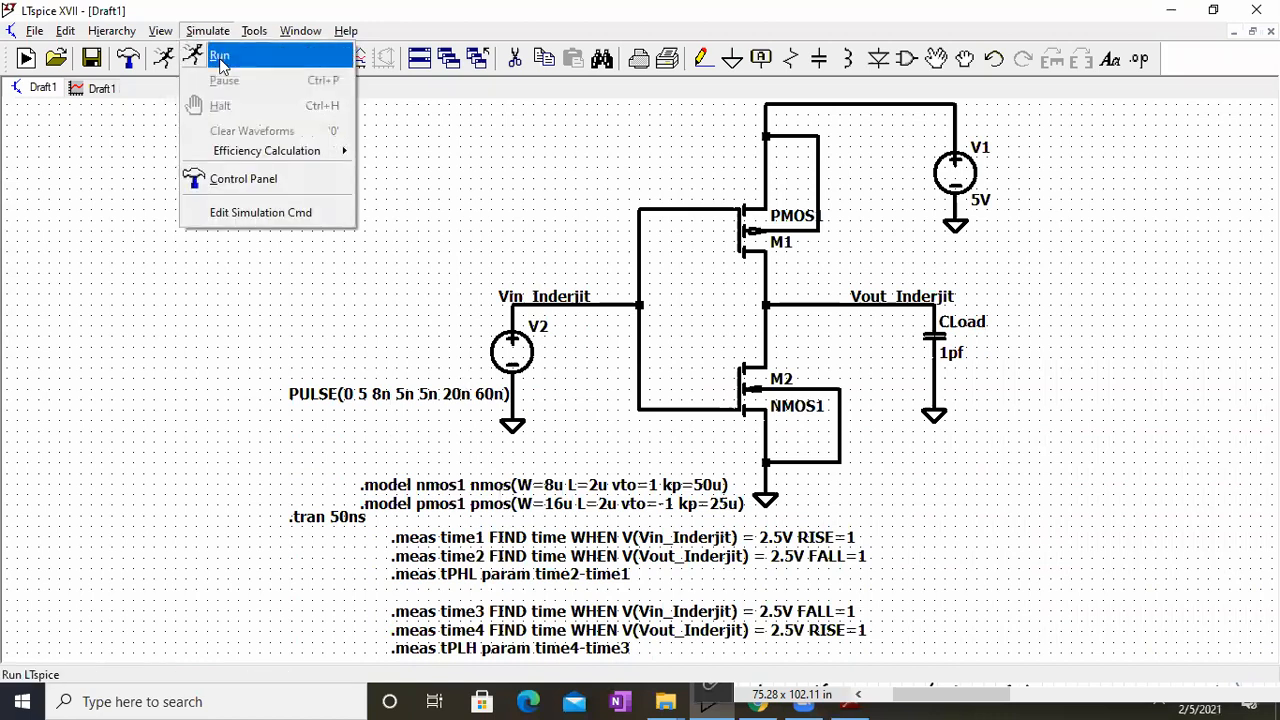
left_click(222, 64)
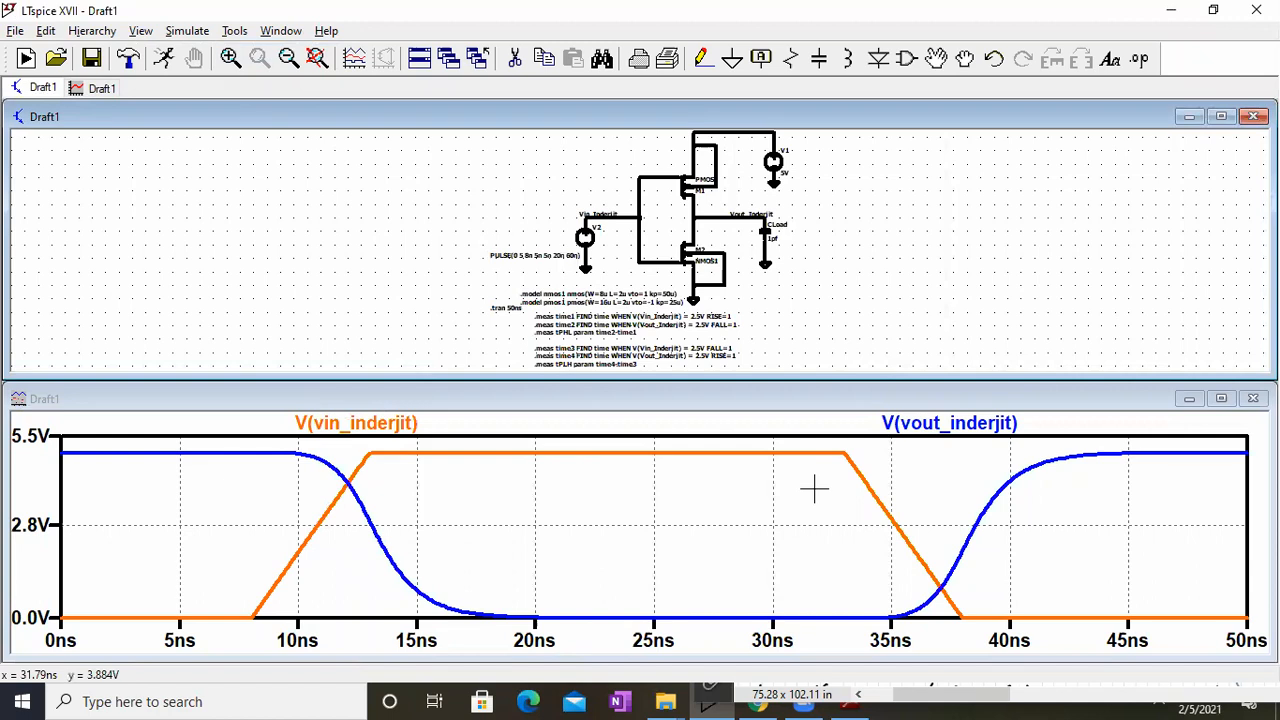
left_click(141, 30)
left_click(214, 302)
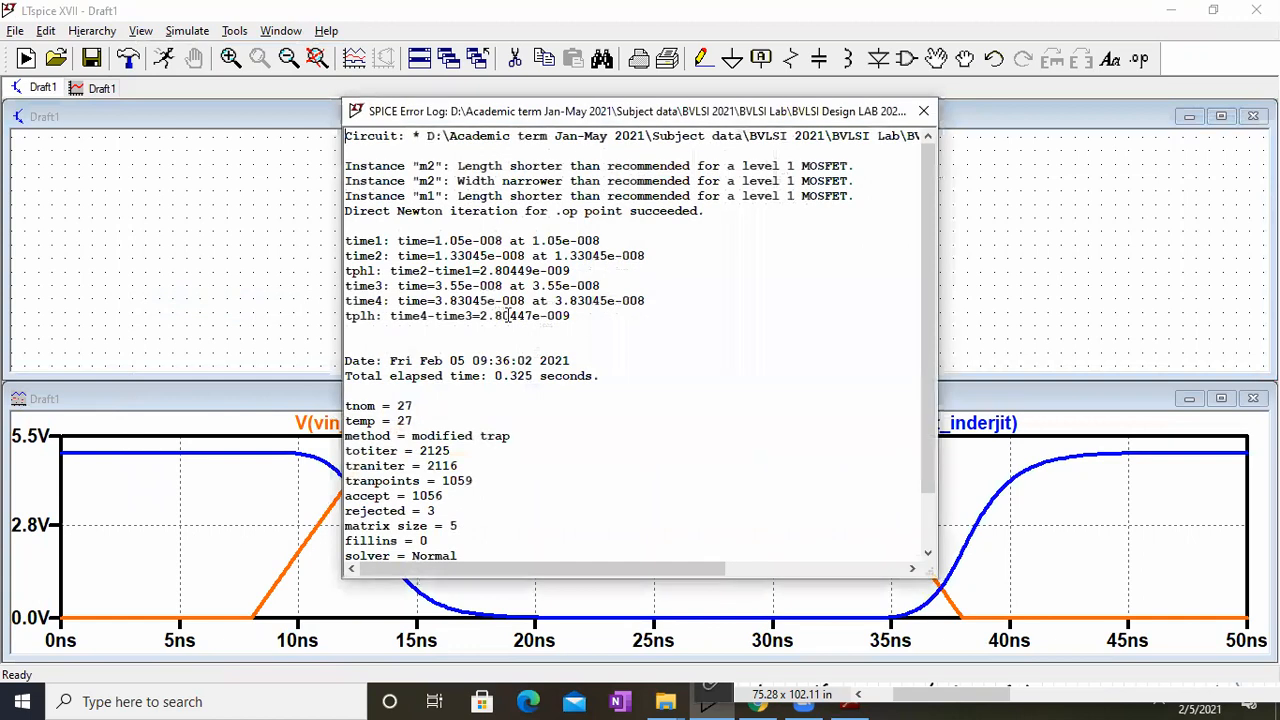
scroll(525, 315, "up", 2)
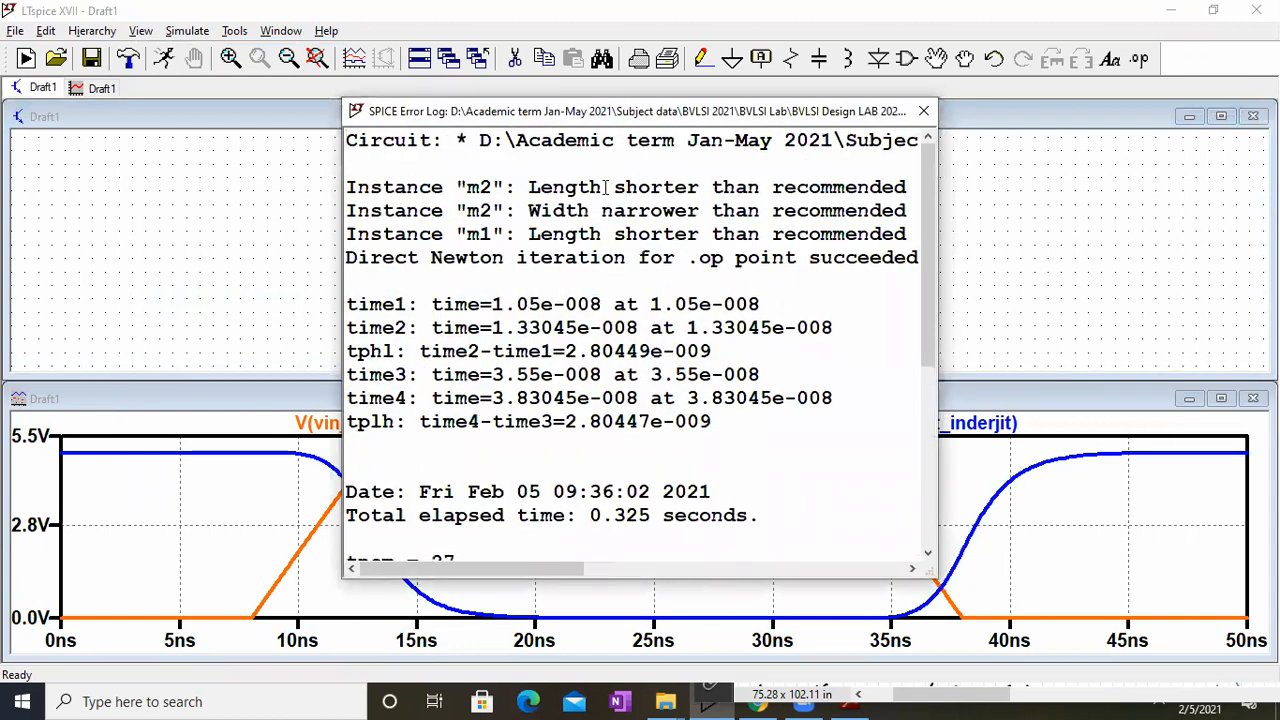
left_click(923, 110)
Step: Switch to BVLSI LAB 4.pdf and review the rise and fall time definitions between the 10% and 90% output levels
left_click(1220, 116)
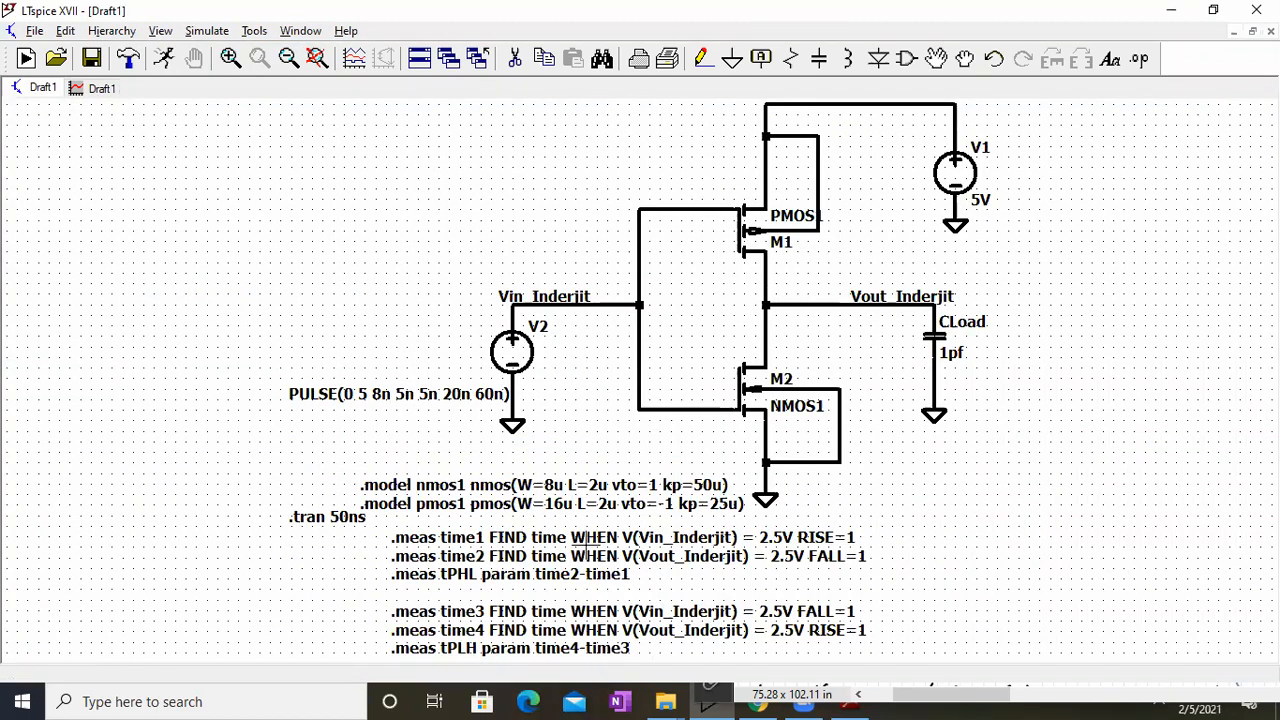
left_click(850, 705)
left_click_drag(1007, 420, 915, 141)
scroll(945, 423, "down", 9)
scroll(933, 543, "down", 6)
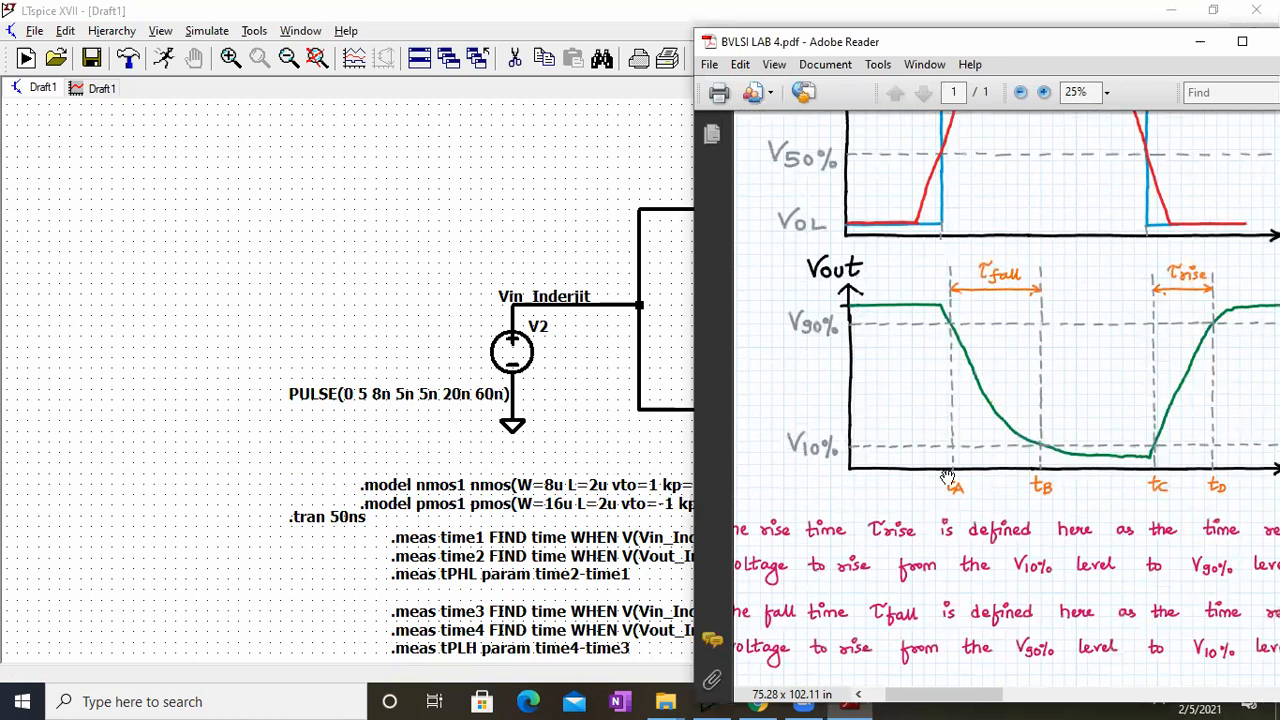
left_click(1200, 41)
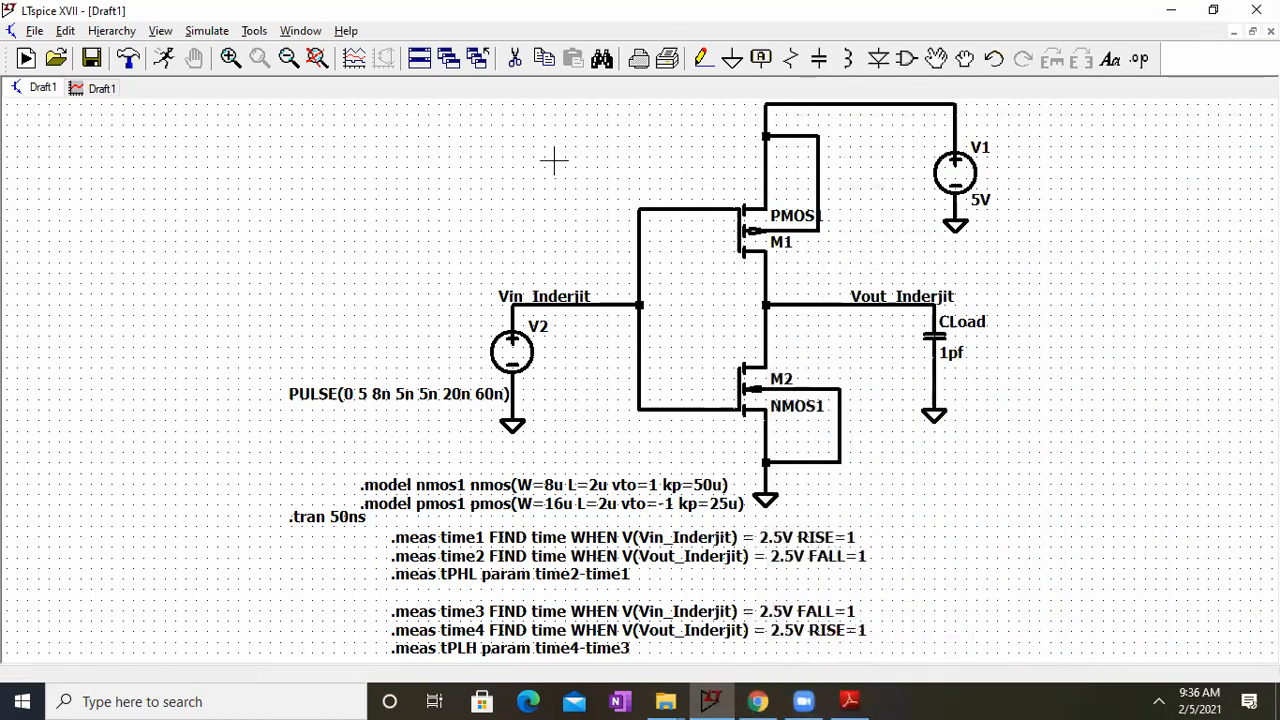
Step: Duplicate the block of .meas directives, place the copy beside the original, and fit the whole schematic in view
left_click(548, 65)
left_click_drag(380, 528, 922, 672)
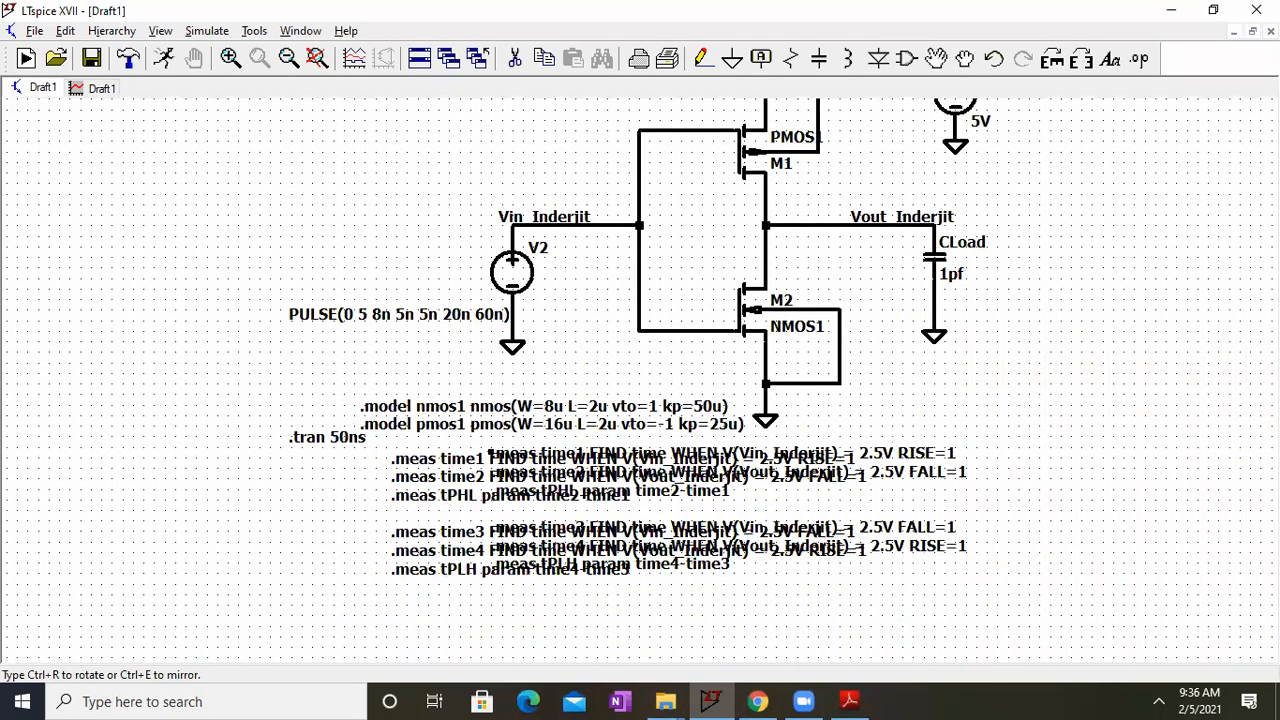
left_click(894, 448)
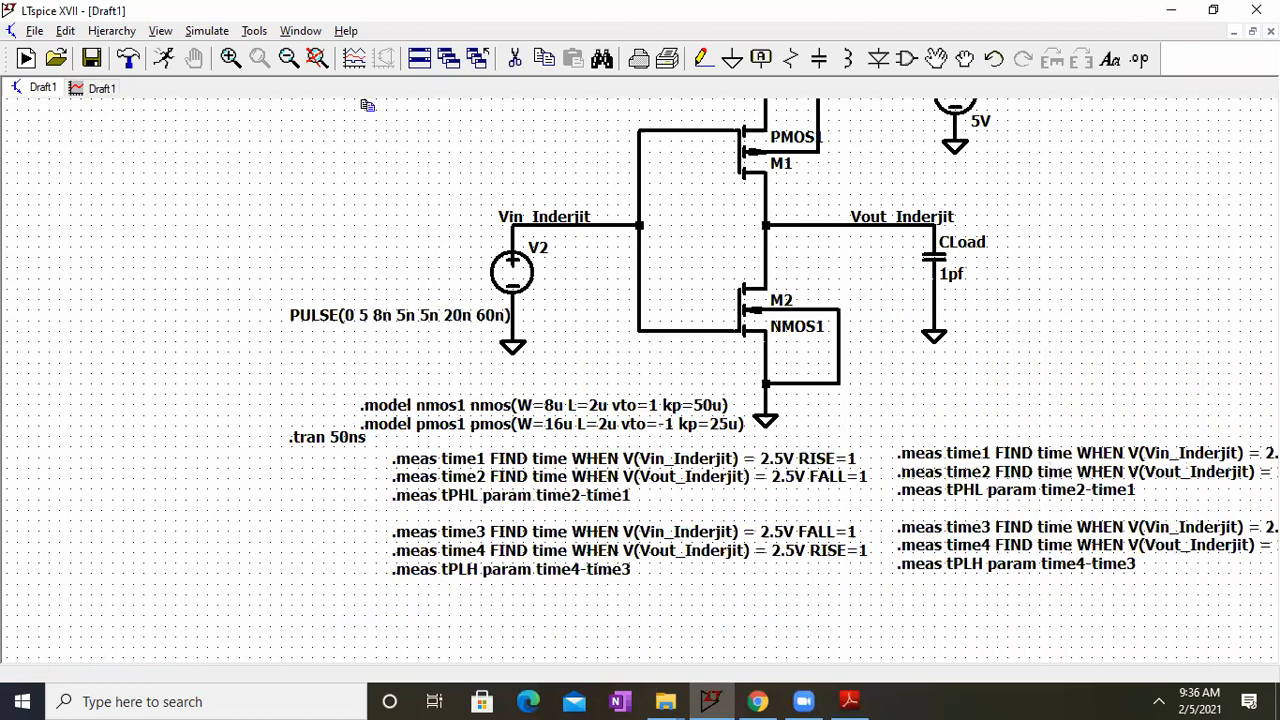
left_click(316, 59)
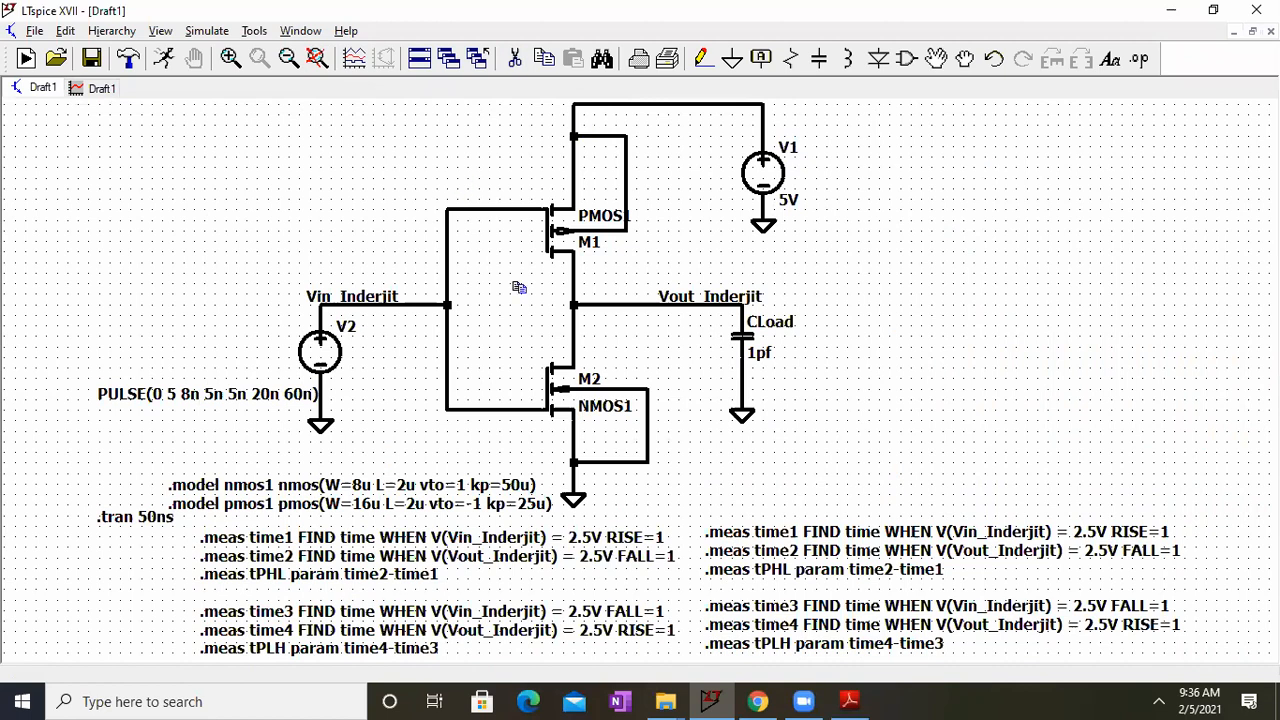
Step: In the copied directive block, rename the results time1, time2 and tPHL to timea, timeb and tfall
right_click(778, 531)
left_click(640, 528)
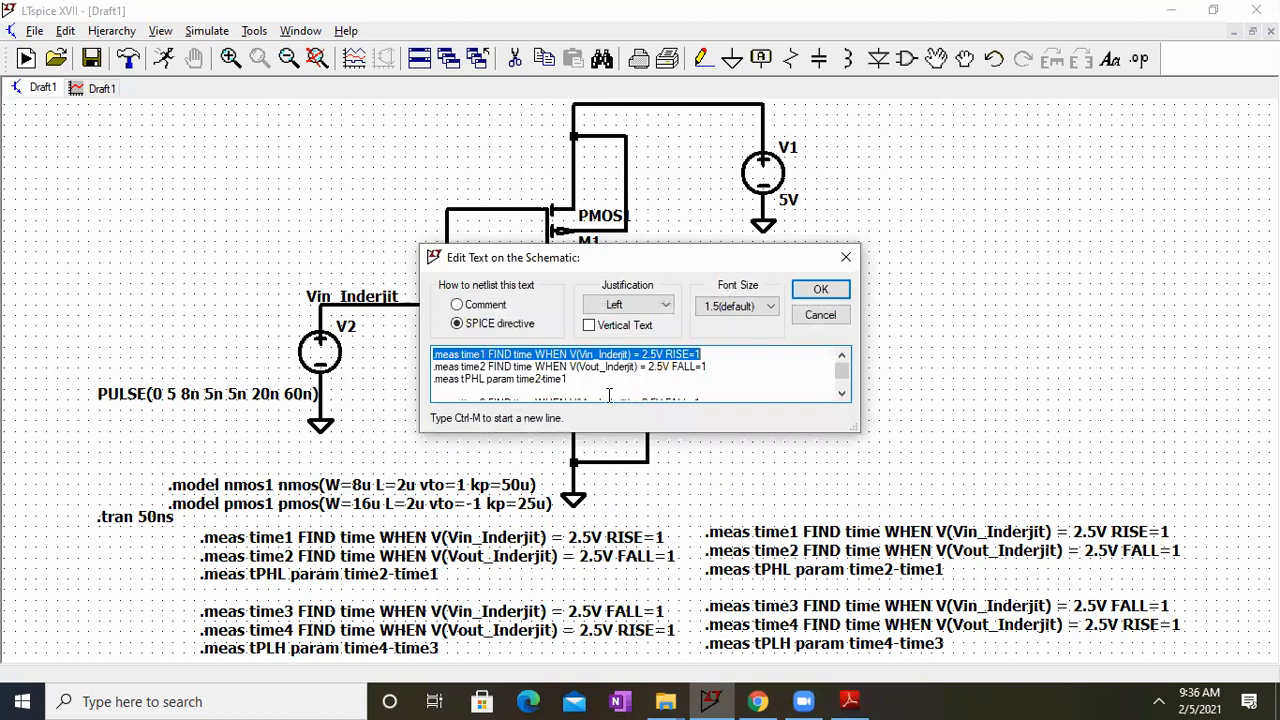
left_click(486, 354)
key("BackSpace")
type("b")
key("BackSpace")
key("BackSpace")
key("BackSpace")
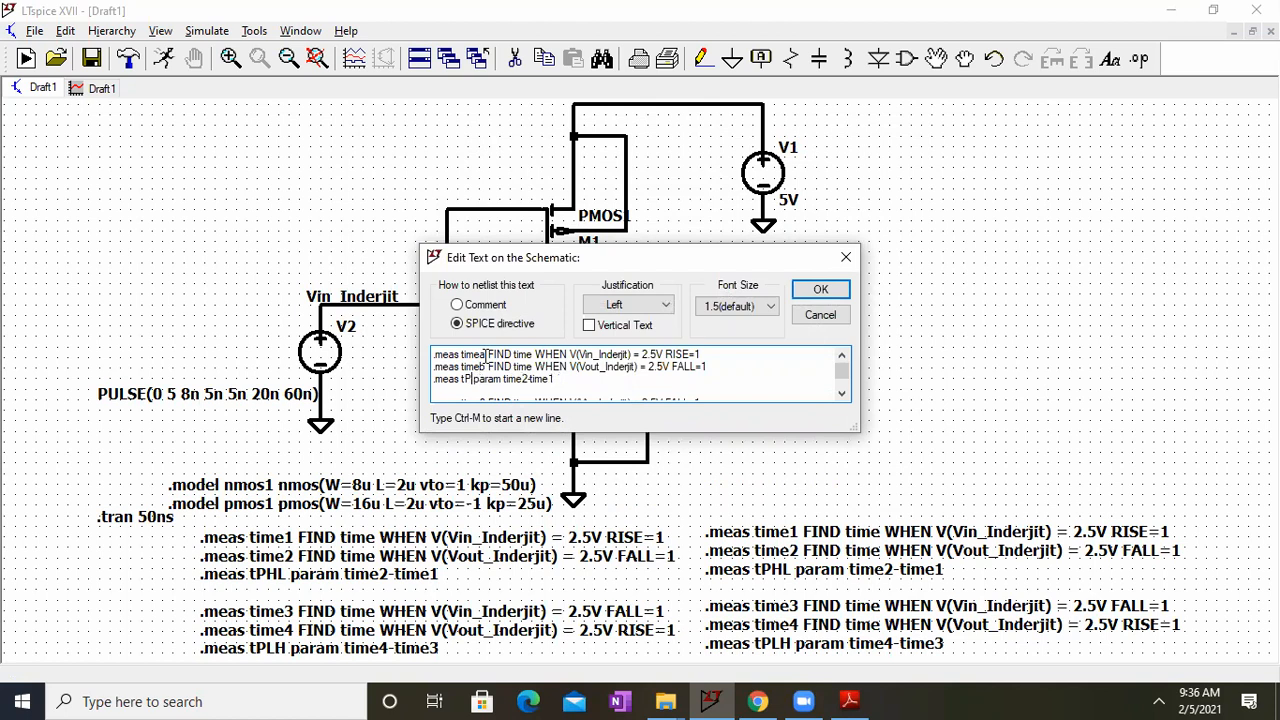
type("fall")
key("Down")
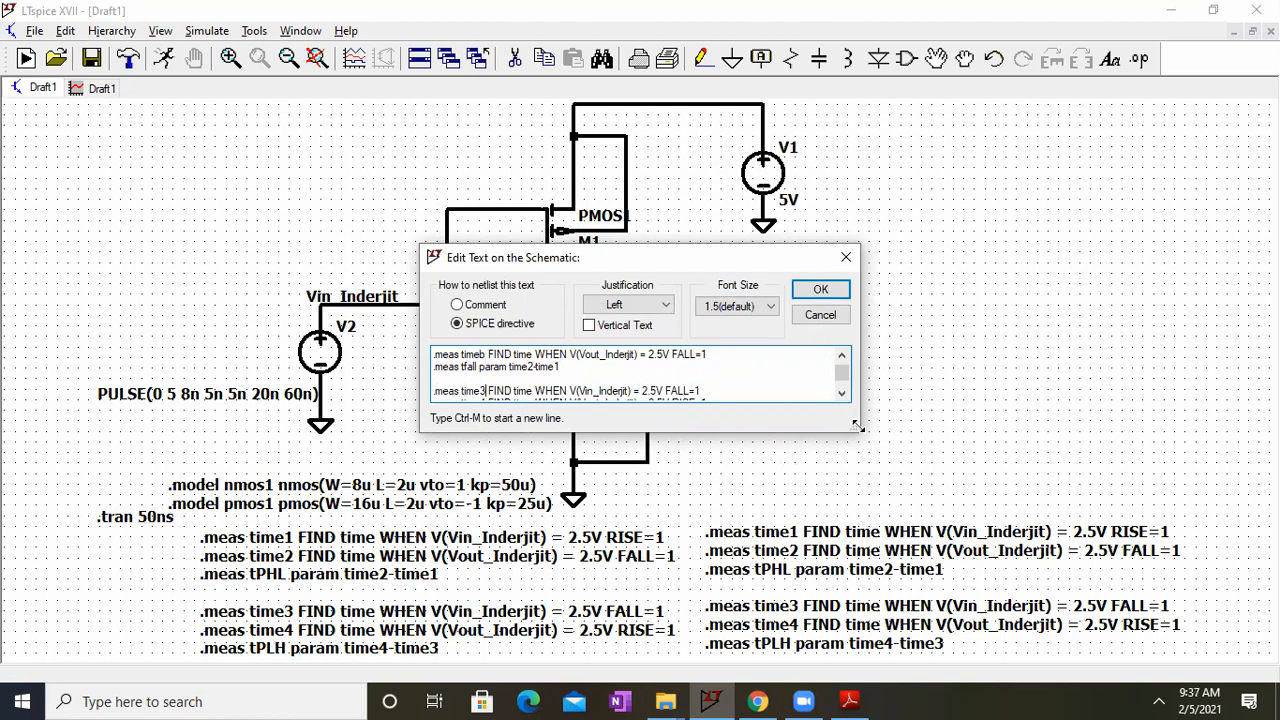
Step: Rename the time3 and time4 results in the copied directive block to timec and timed
left_click_drag(856, 429, 903, 486)
key("BackSpace")
type("c")
key("Down")
key("BackSpace")
type("d")
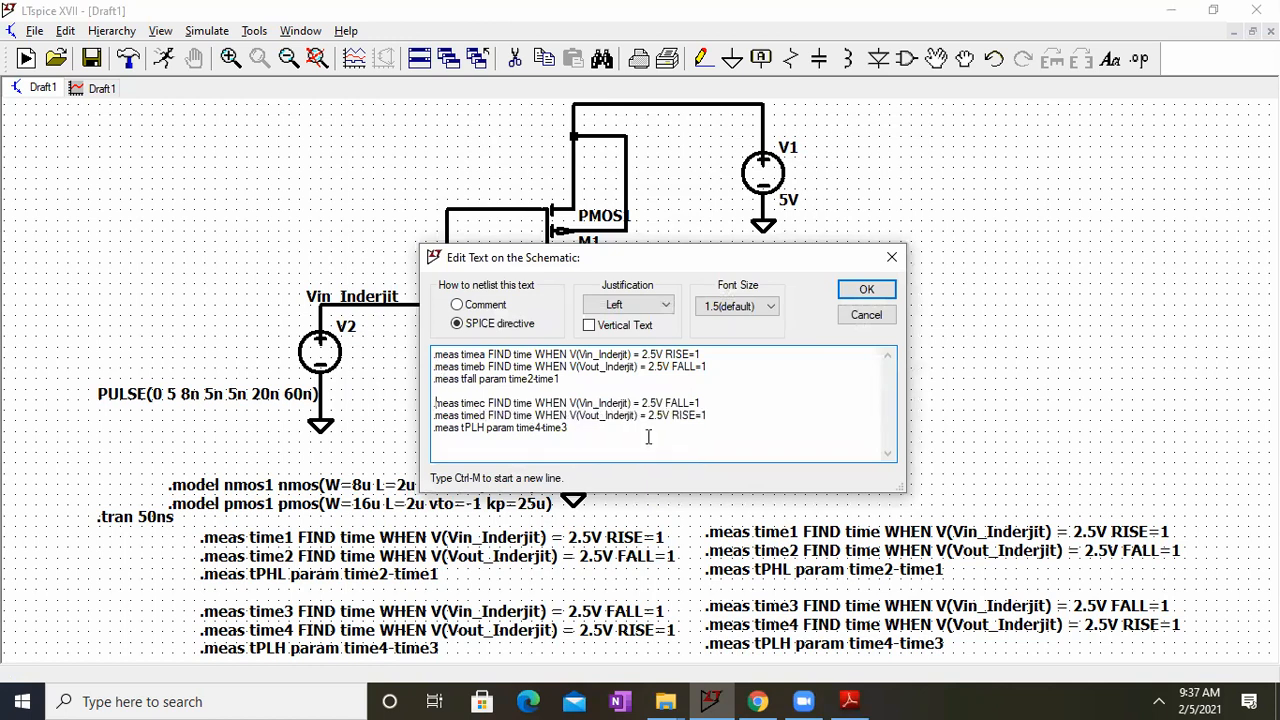
Step: Rename the copied tPLH result to trise with expression timed-timec, and set the tfall expression to timeb-timea
left_click(486, 428)
key("BackSpace")
key("BackSpace")
key("BackSpace")
type("rise")
left_click(536, 428)
key("BackSpace")
type("d")
type("a")
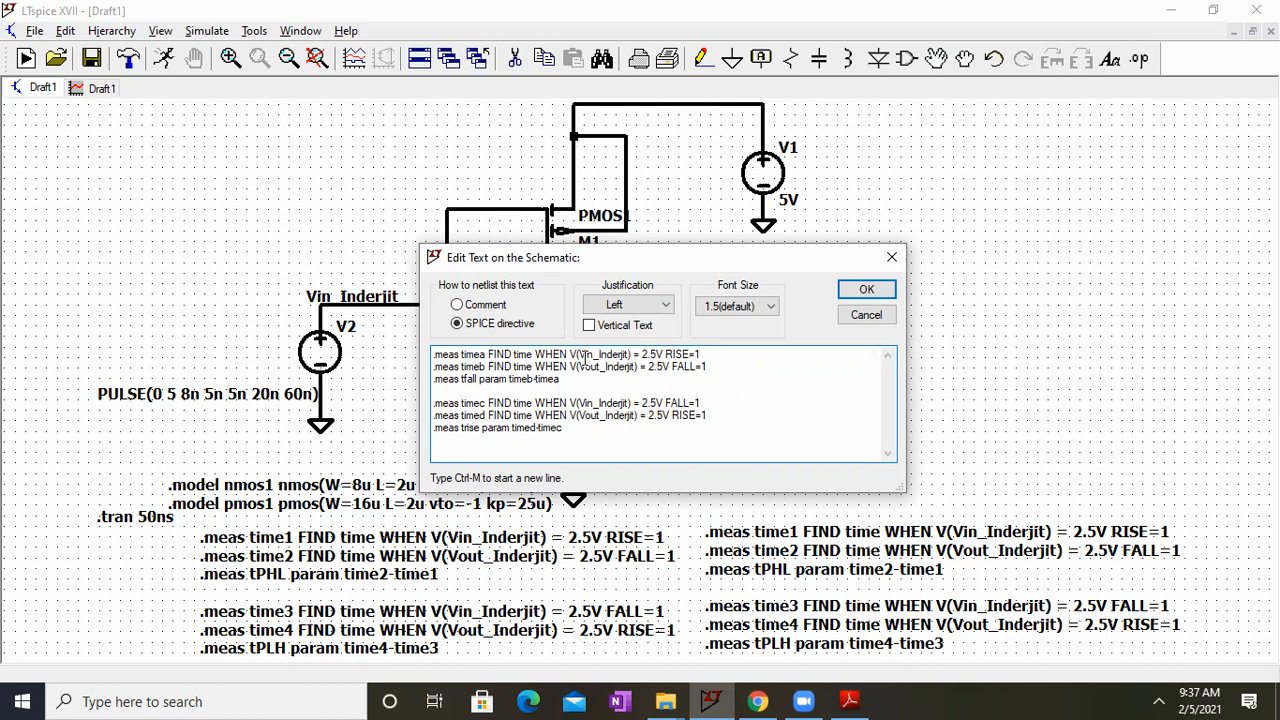
Step: Set the timea condition to the labelled Vout net at 4.5V with FALL=1
left_click(592, 354)
key("BackSpace")
key("BackSpace")
type("out")
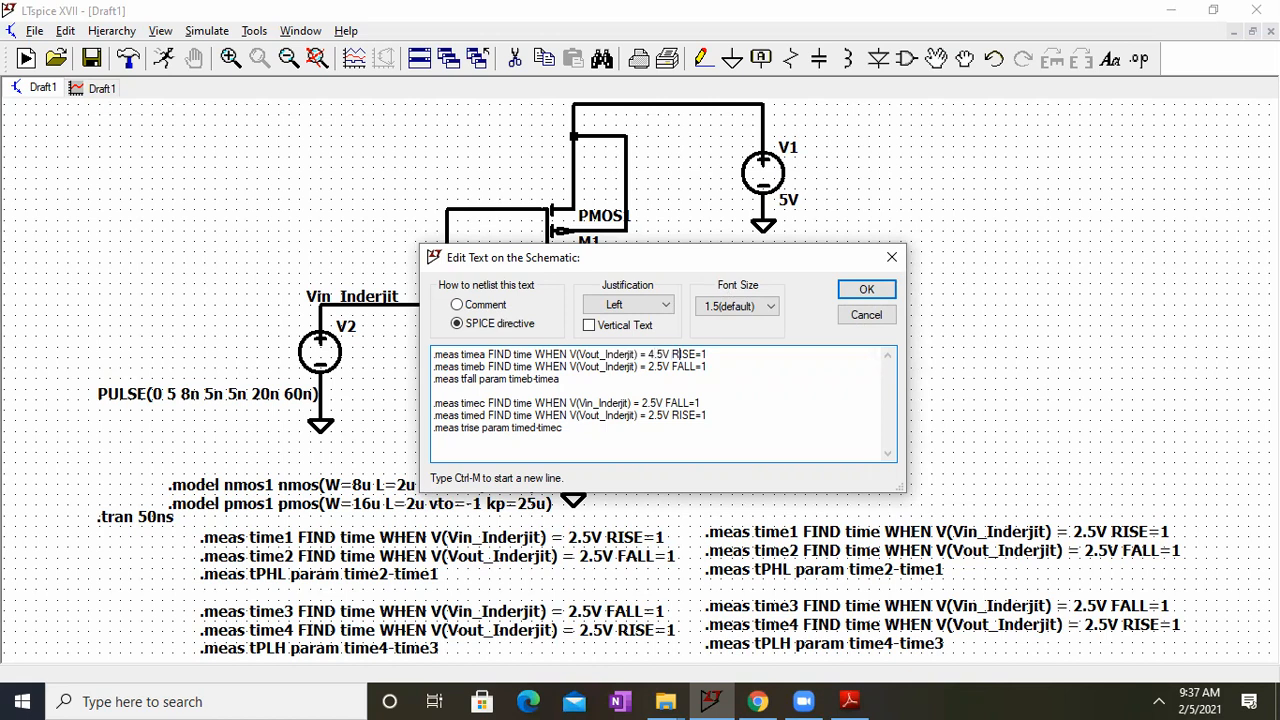
key("BackSpace")
key("BackSpace")
key("BackSpace")
key("BackSpace")
type("FALL")
Step: Set the threshold of the timeb falling-edge measurement to 0.5V
left_click(661, 366)
key("BackSpace")
key("BackSpace")
key("BackSpace")
type("0.5")
Step: Set the timec condition to the labelled Vout net at 0.5V with RISE=1
left_click(595, 402)
key("BackSpace")
key("BackSpace")
type("out")
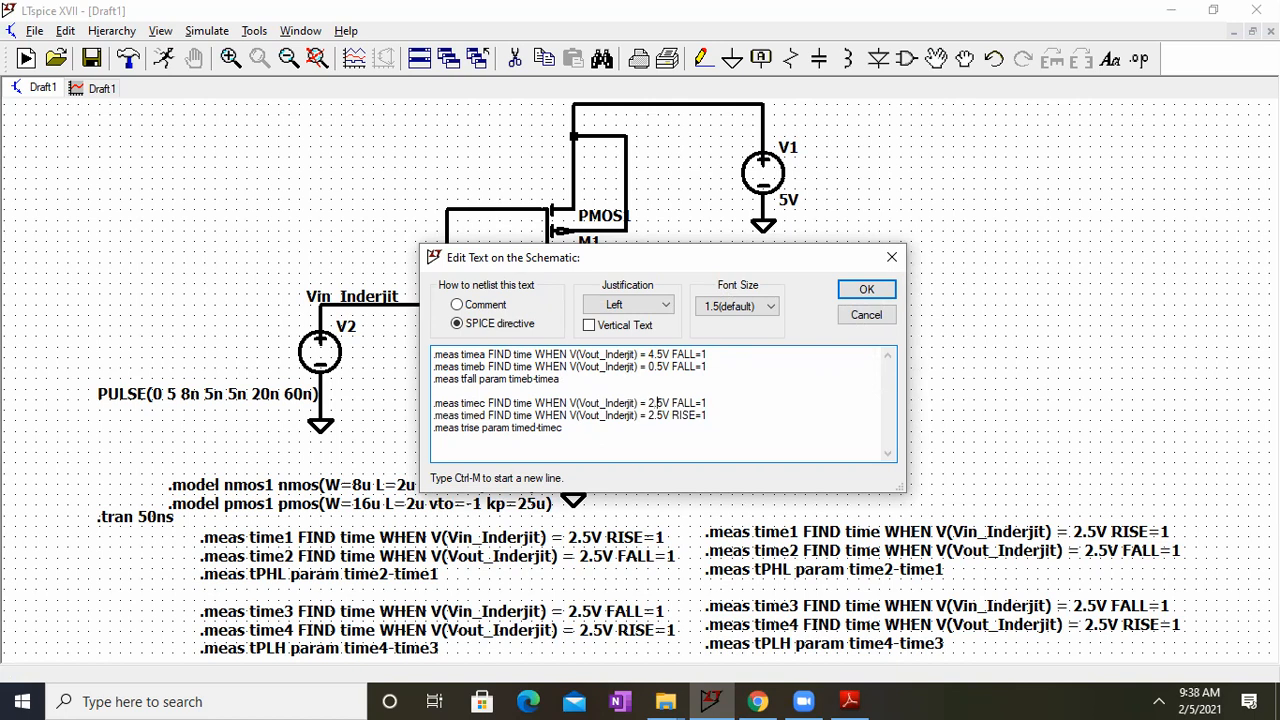
key("BackSpace")
key("BackSpace")
key("BackSpace")
type("0.5")
left_click(697, 402)
key("BackSpace")
key("BackSpace")
key("BackSpace")
key("BackSpace")
type("RISE")
Step: Set the timed rising-edge threshold to 4.5V and apply the edited directive block
left_click(655, 418)
key("BackSpace")
type("4")
left_click(862, 292)
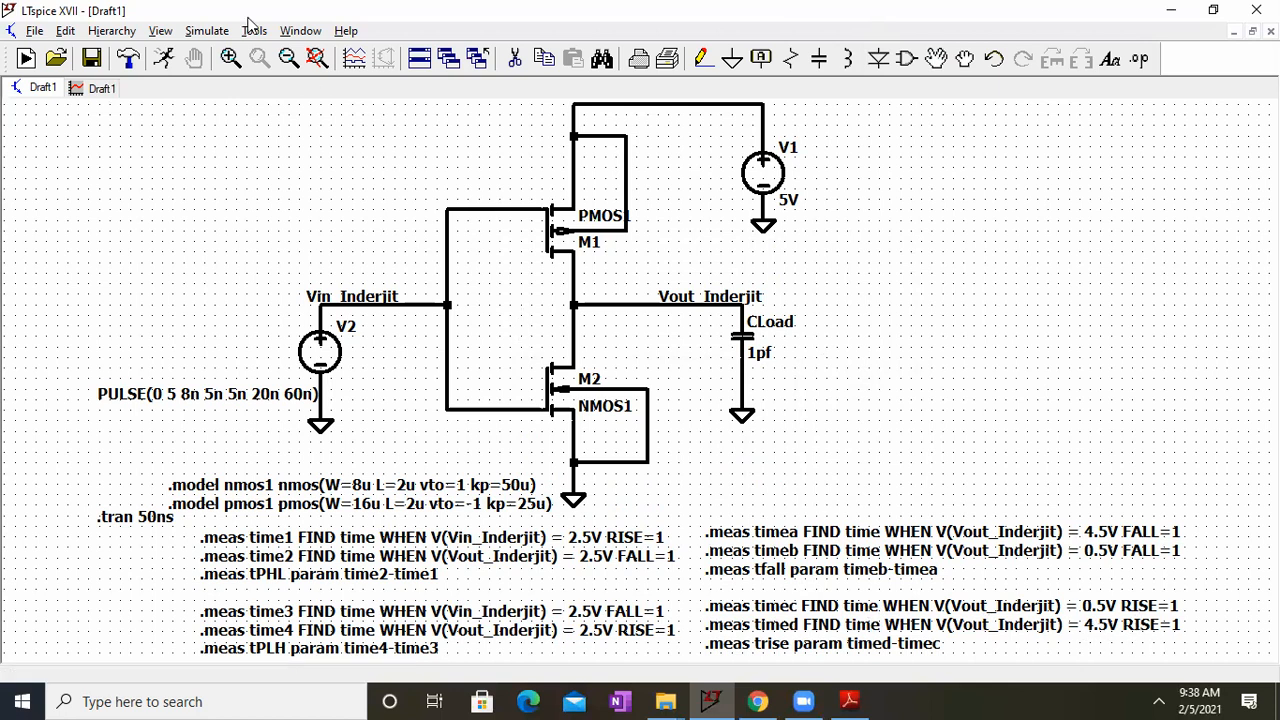
Step: Run the simulation with the new tfall and trise directives and check their results in the SPICE error log
left_click(202, 33)
left_click(218, 55)
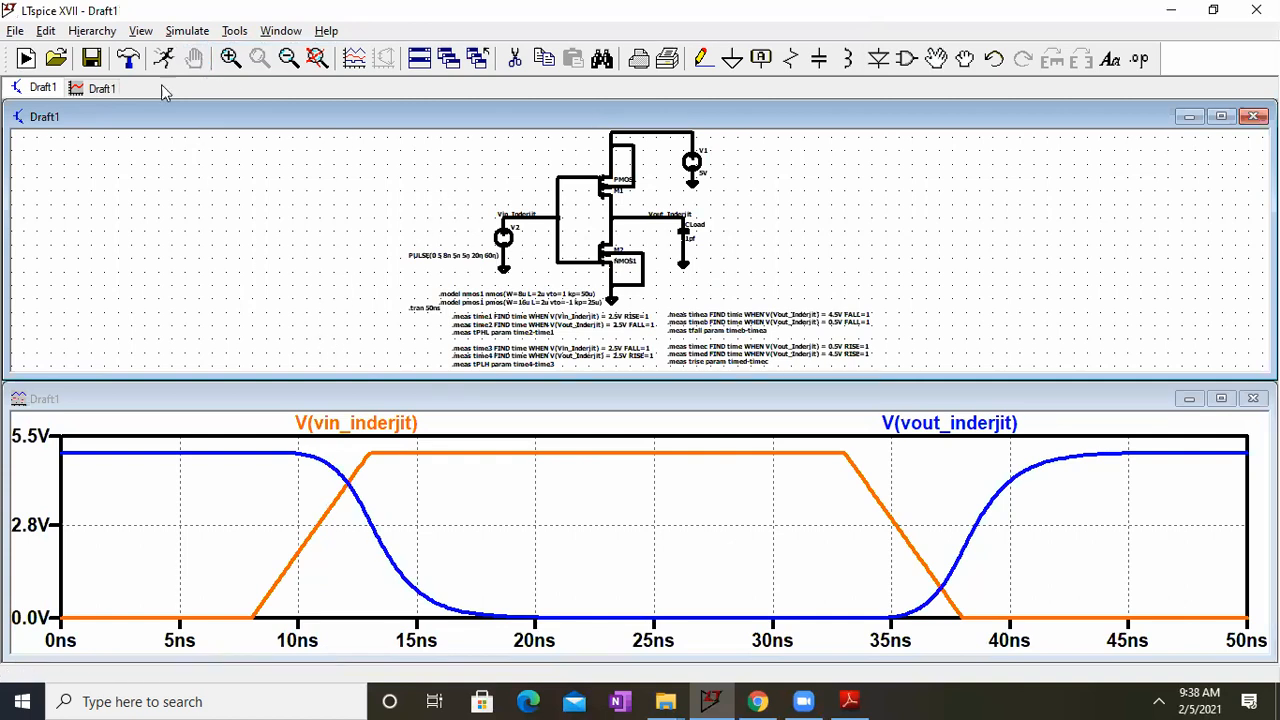
left_click(140, 31)
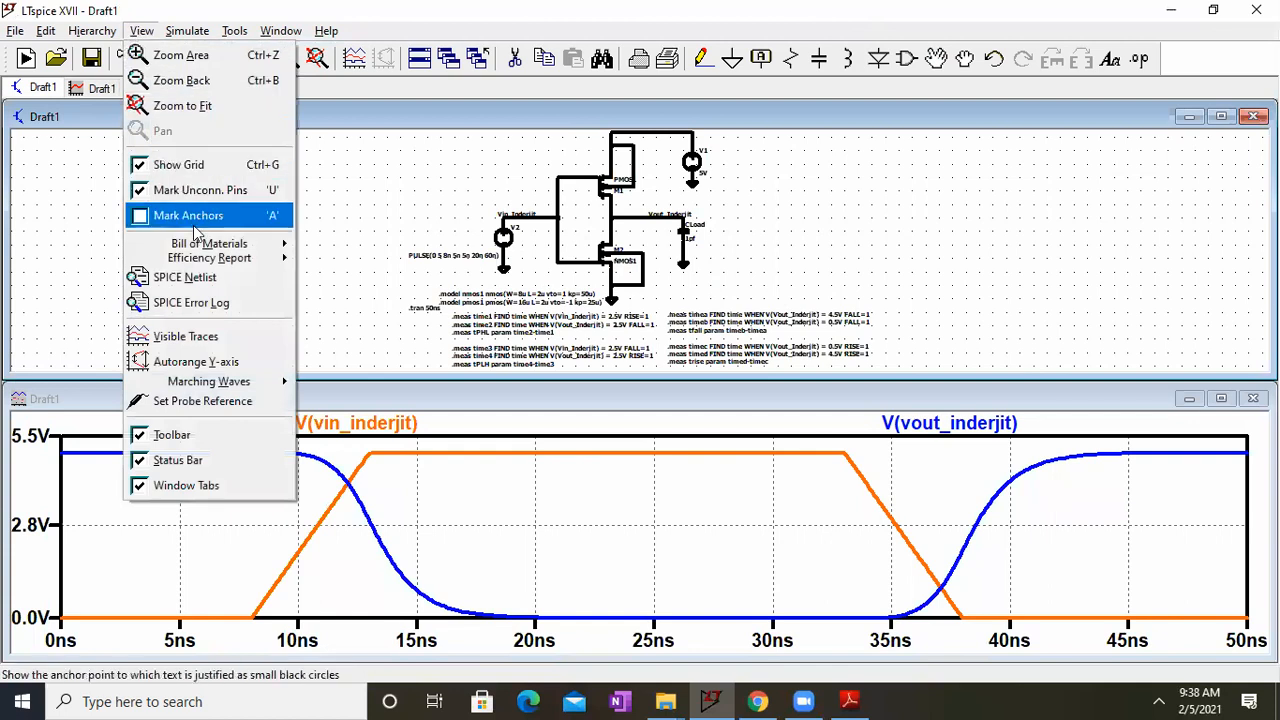
left_click(205, 303)
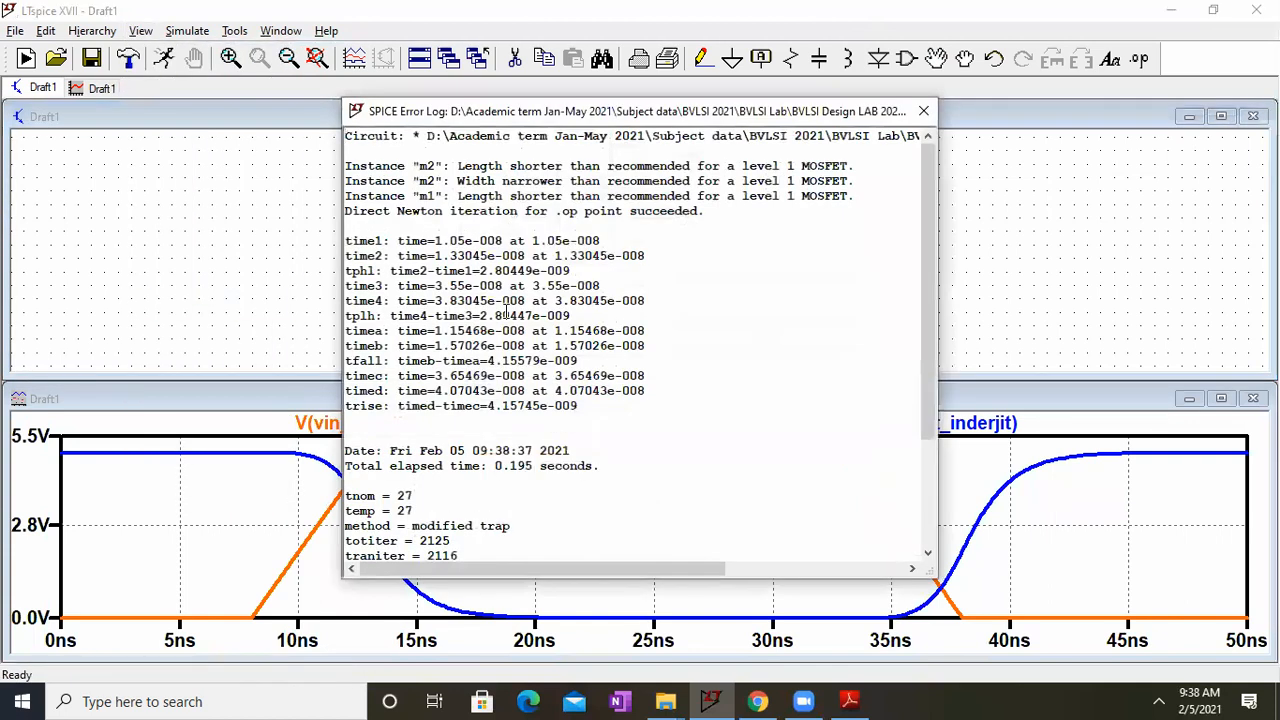
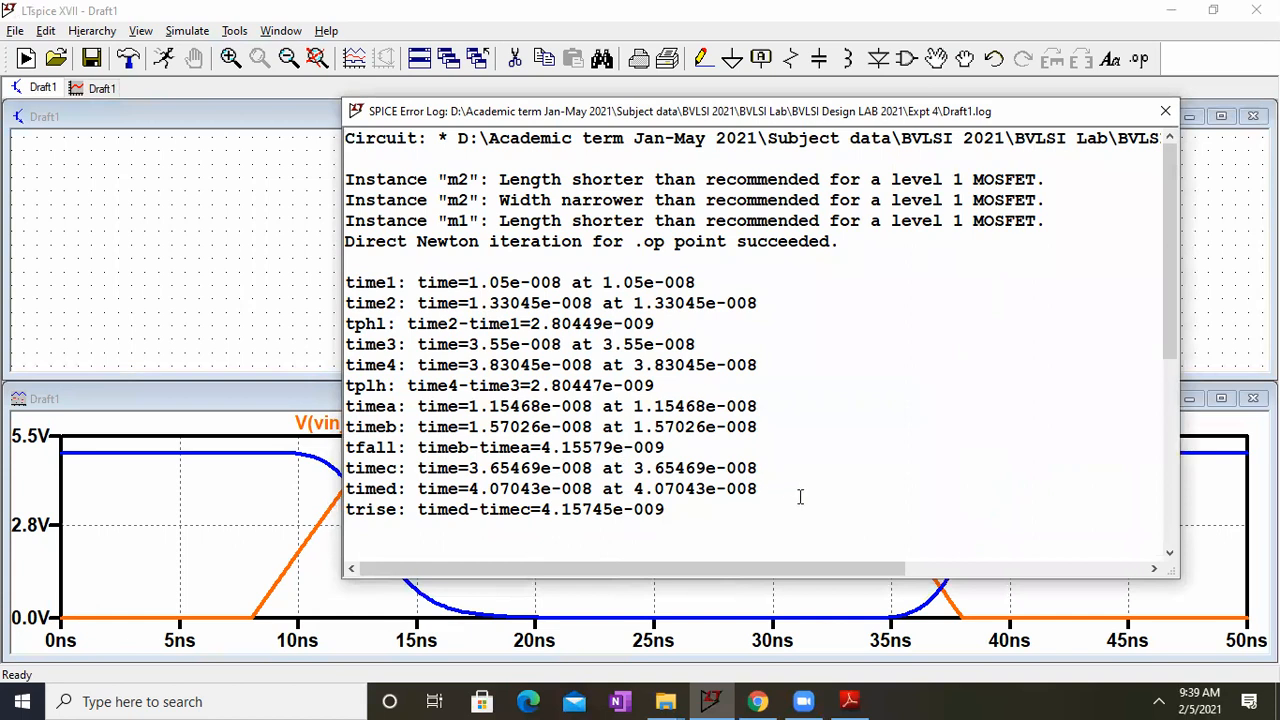
Step: Close the error log, maximize the schematic and replace the CLoad capacitor's value with the parameter name C1
left_click(1165, 111)
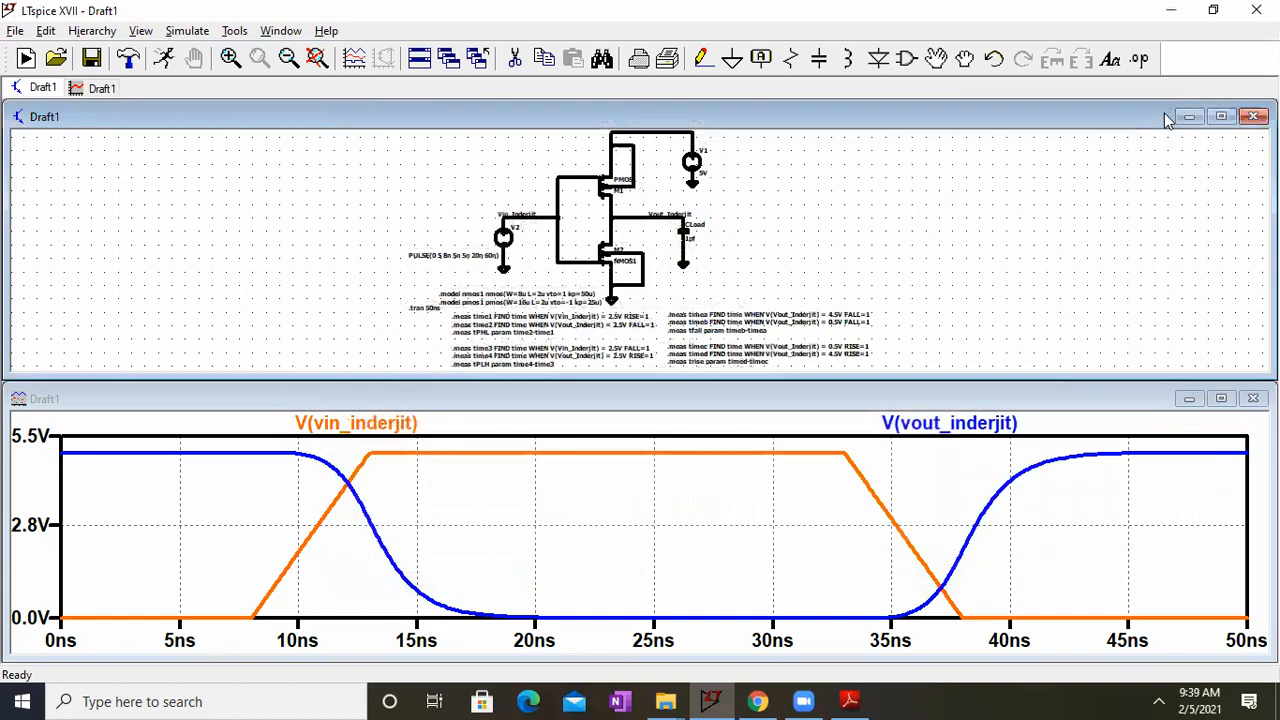
left_click(1221, 116)
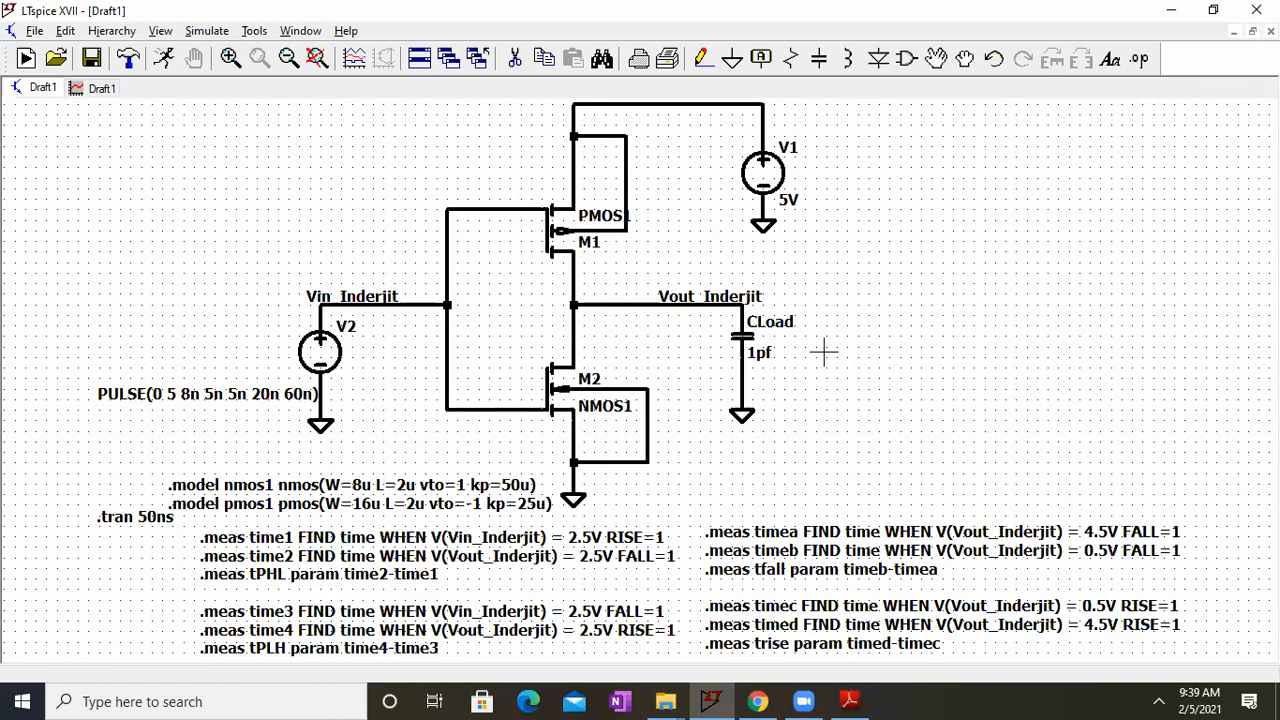
right_click(867, 457)
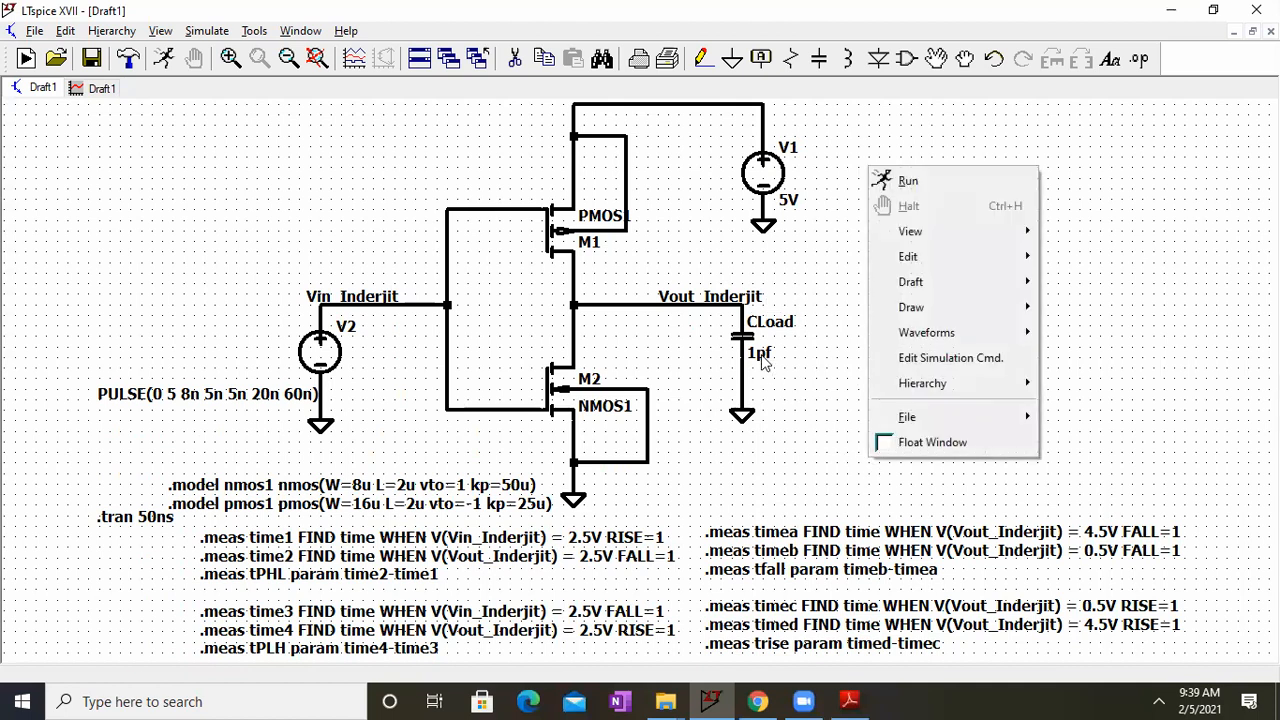
right_click(762, 356)
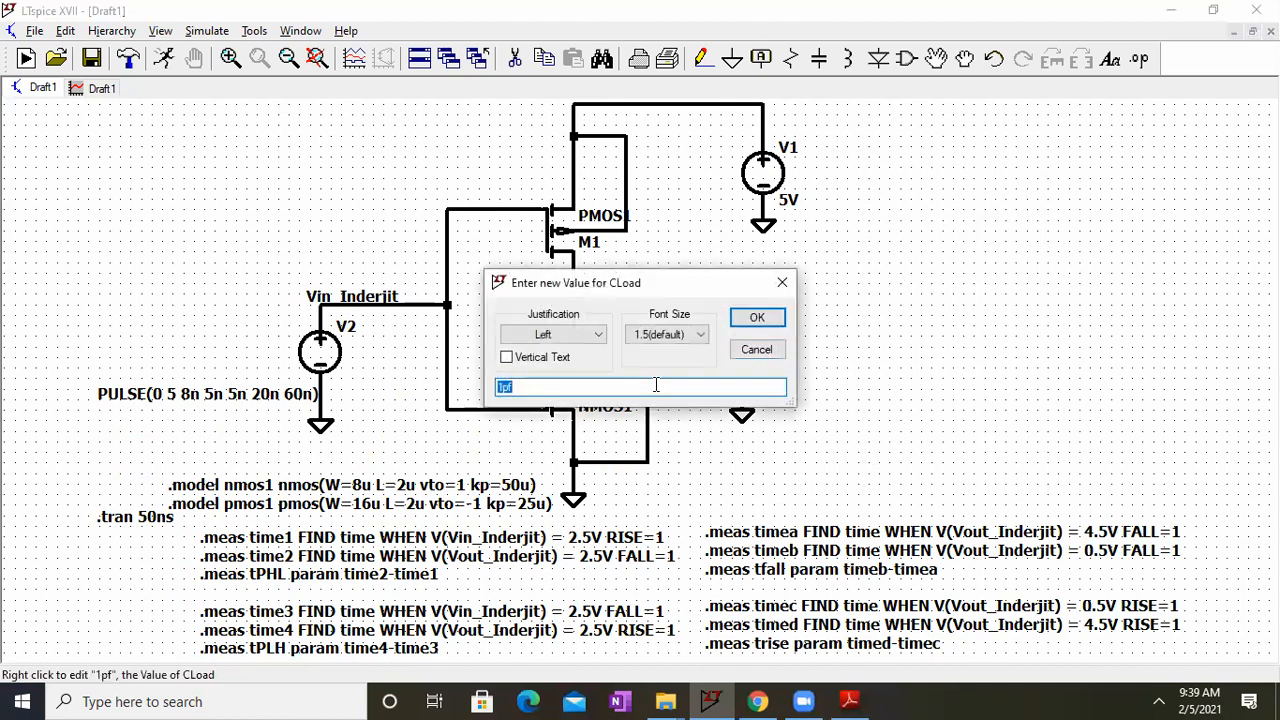
type("C1")
key("Return")
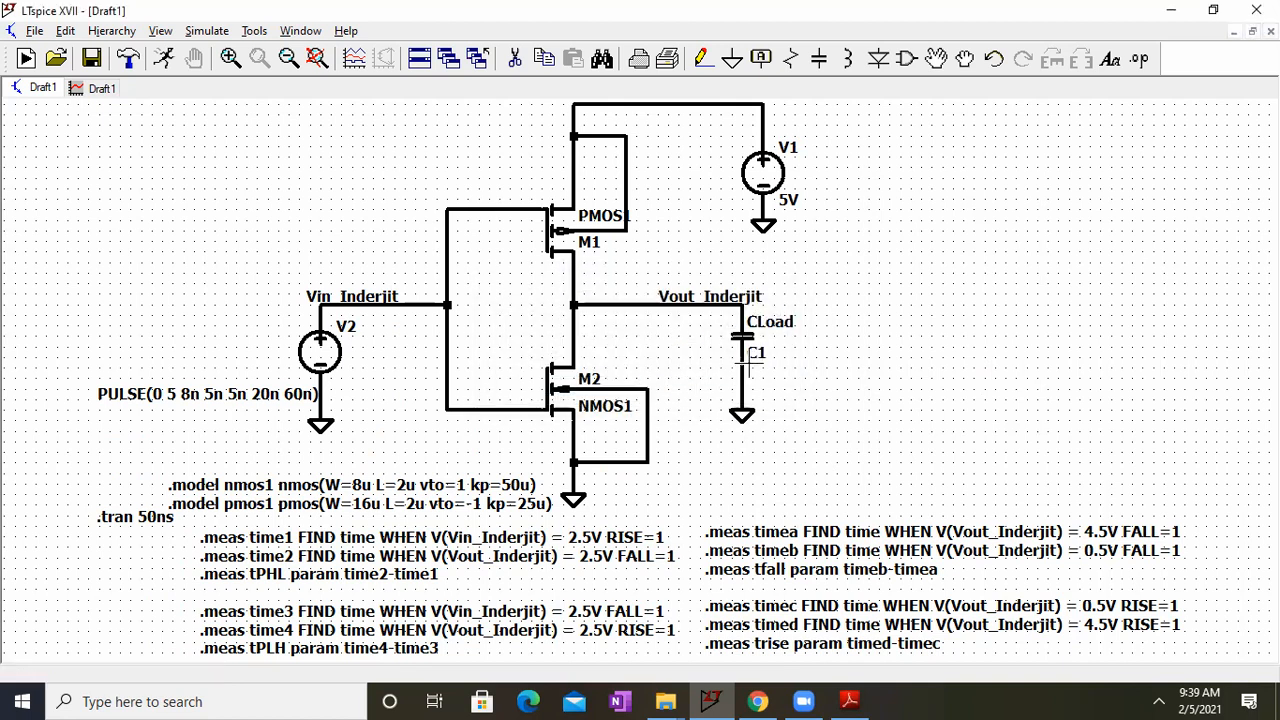
Step: Place the SPICE directive ".step param C1 1pf 2pf 1pf" in the empty area below CLoad and check its linear sweep settings
right_click(897, 338)
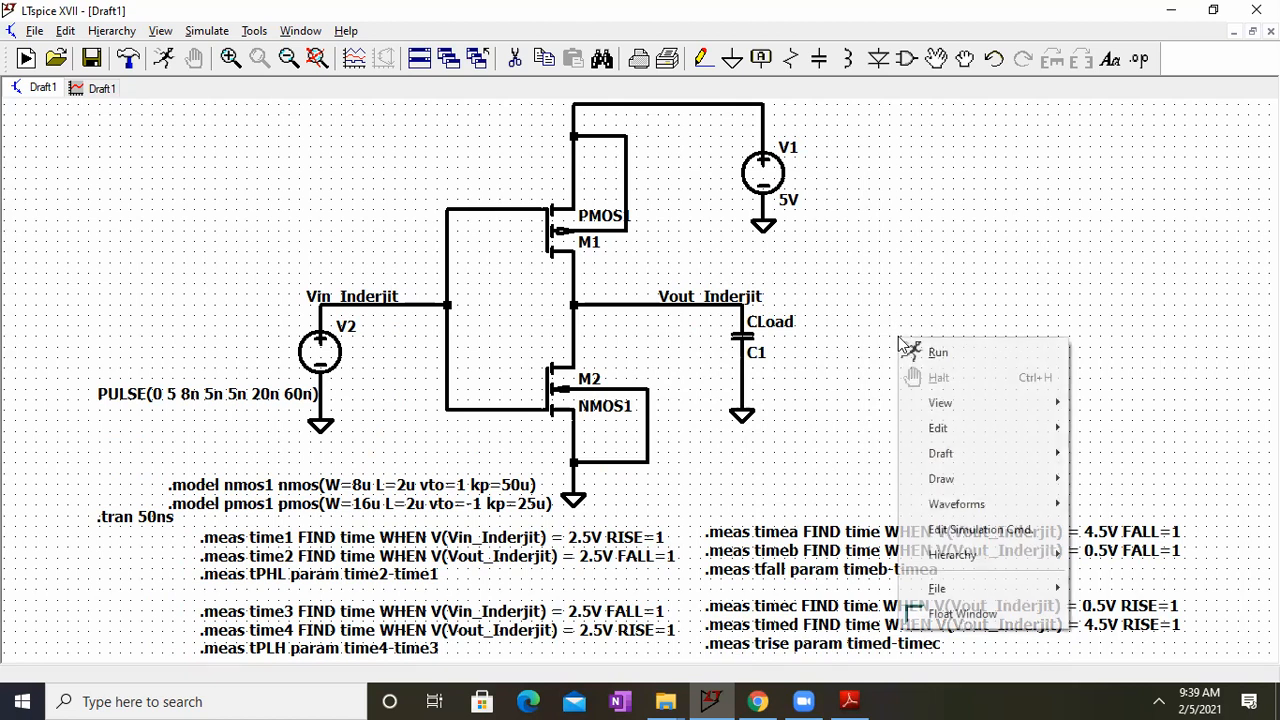
mouse_move(935, 455)
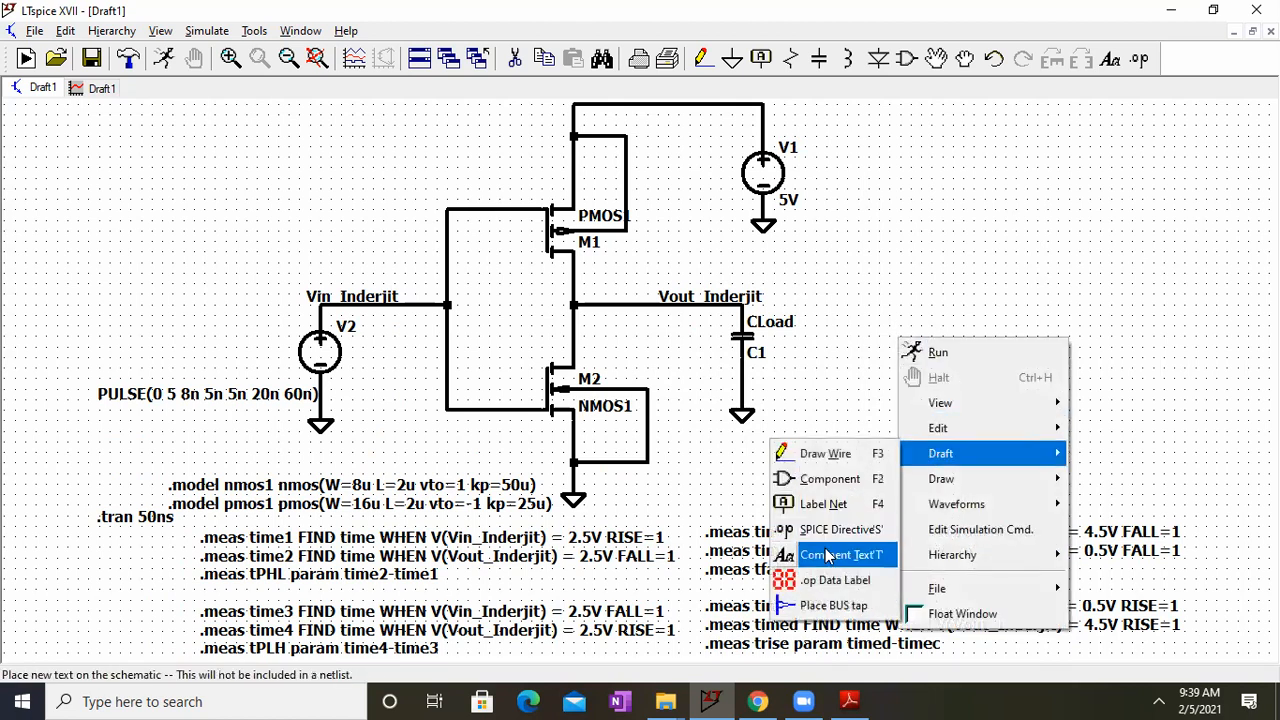
left_click(840, 554)
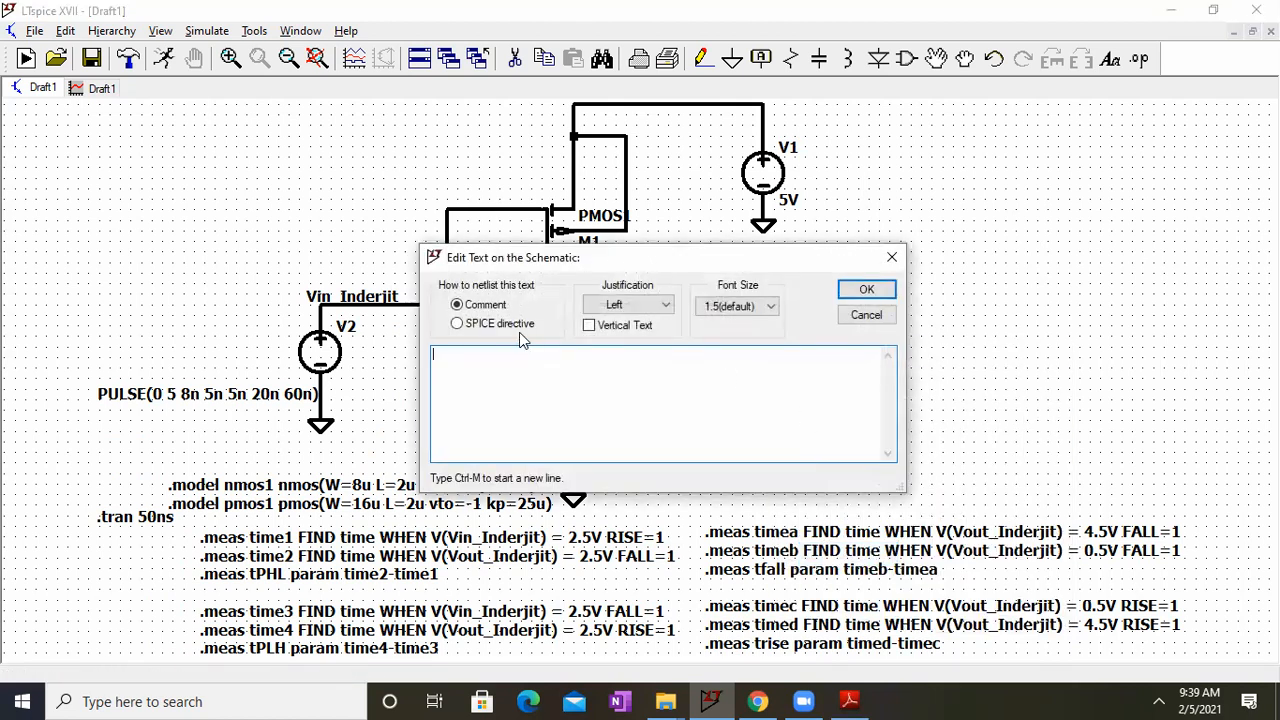
left_click(490, 324)
type(".step param C1 1pf 2pf 1pf")
key("Return")
left_click(830, 451)
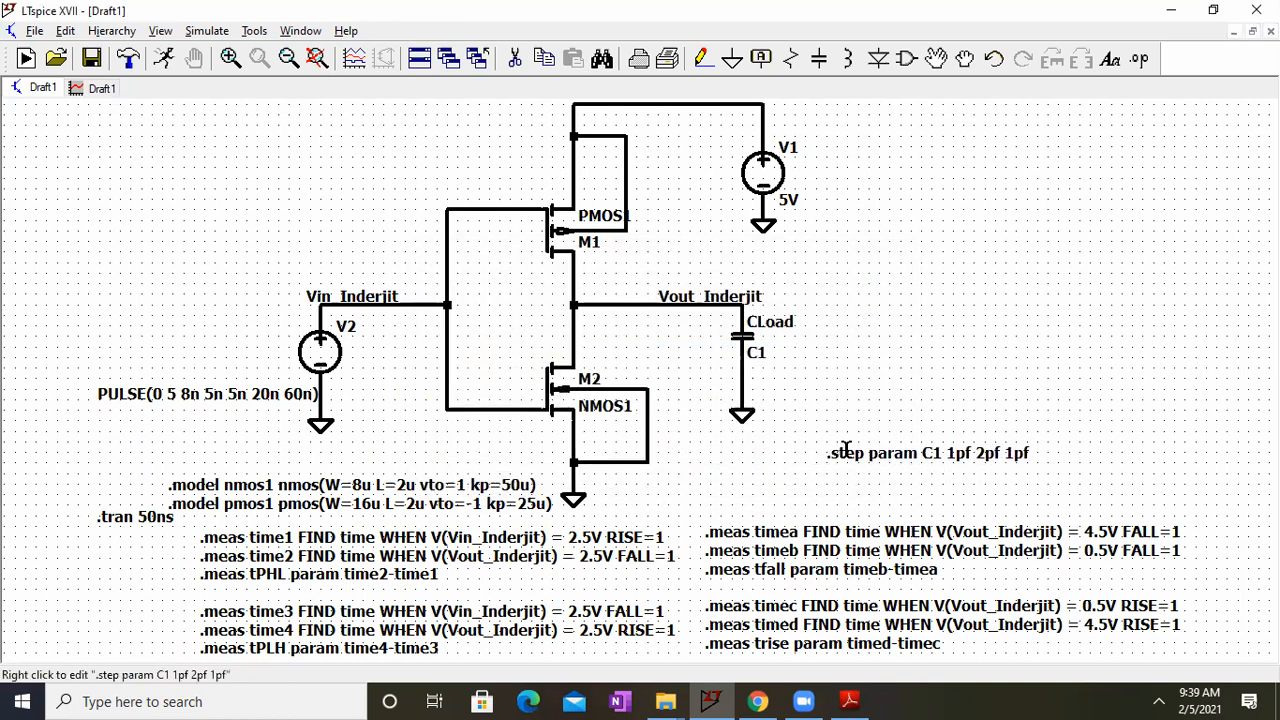
right_click(846, 450)
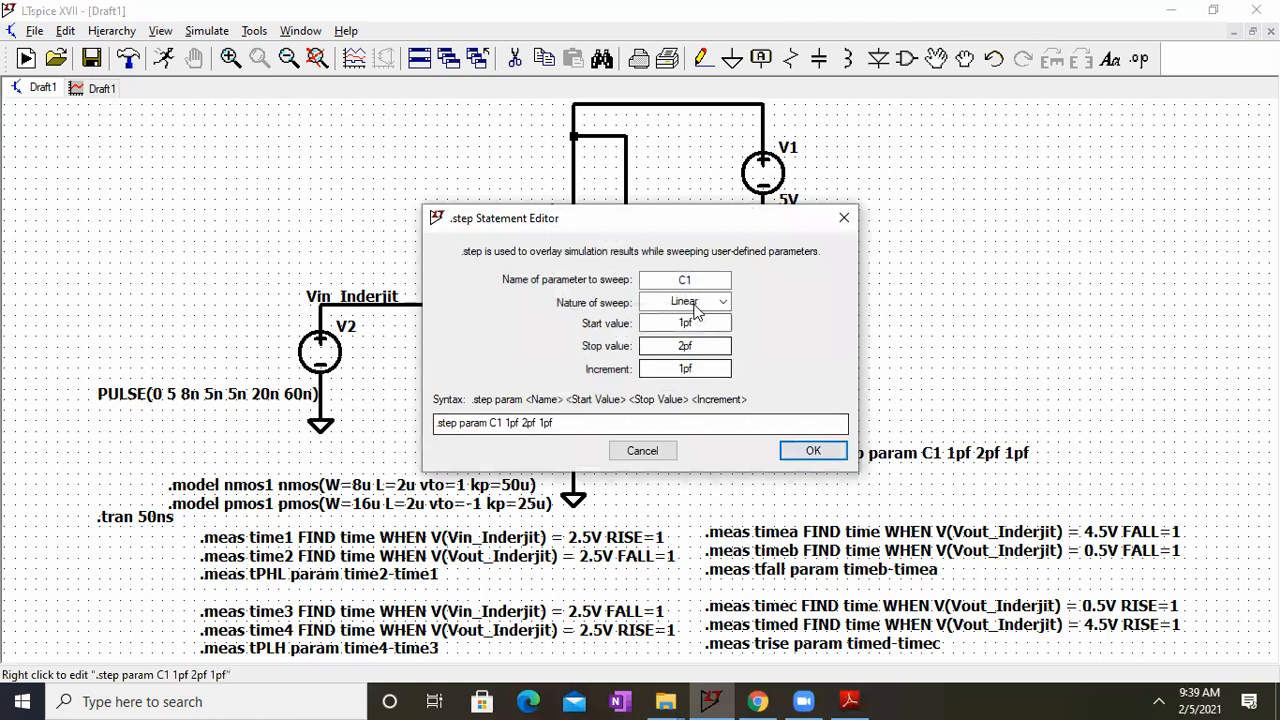
left_click(812, 450)
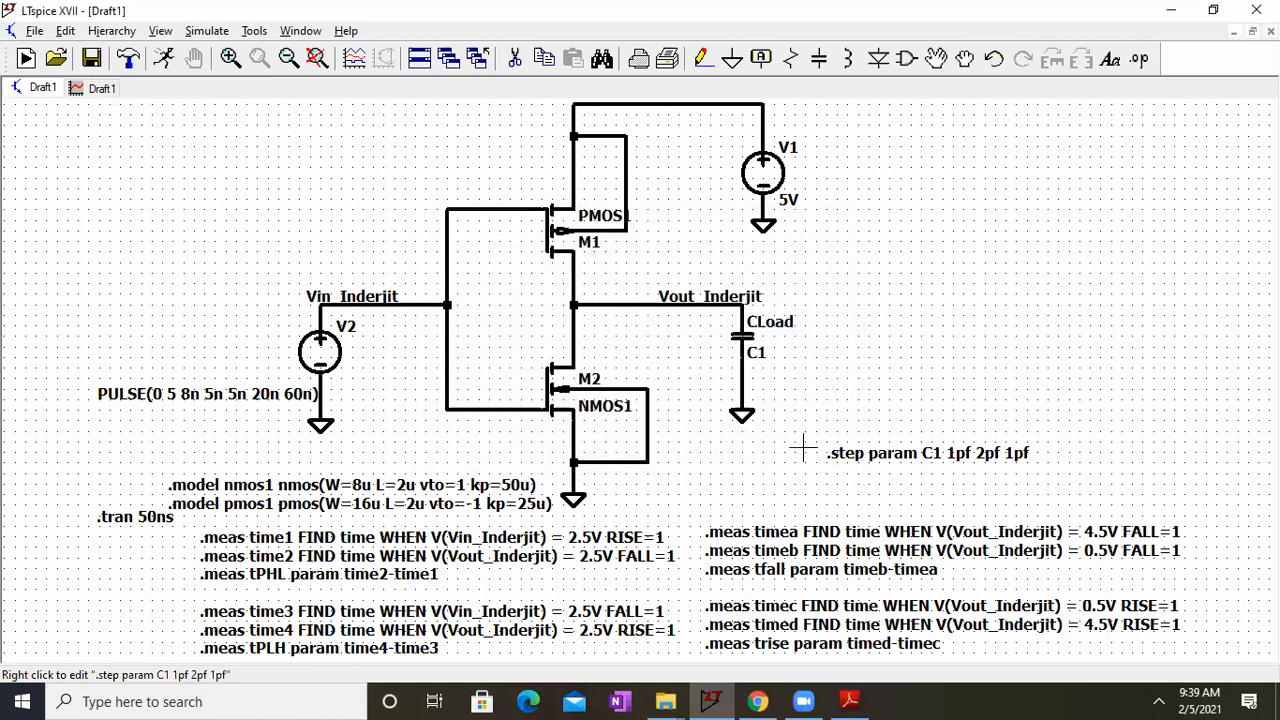
Step: Set the CLoad capacitor's value to {C1} so it refers to the swept parameter
right_click(766, 352)
left_click(546, 392)
type("{")
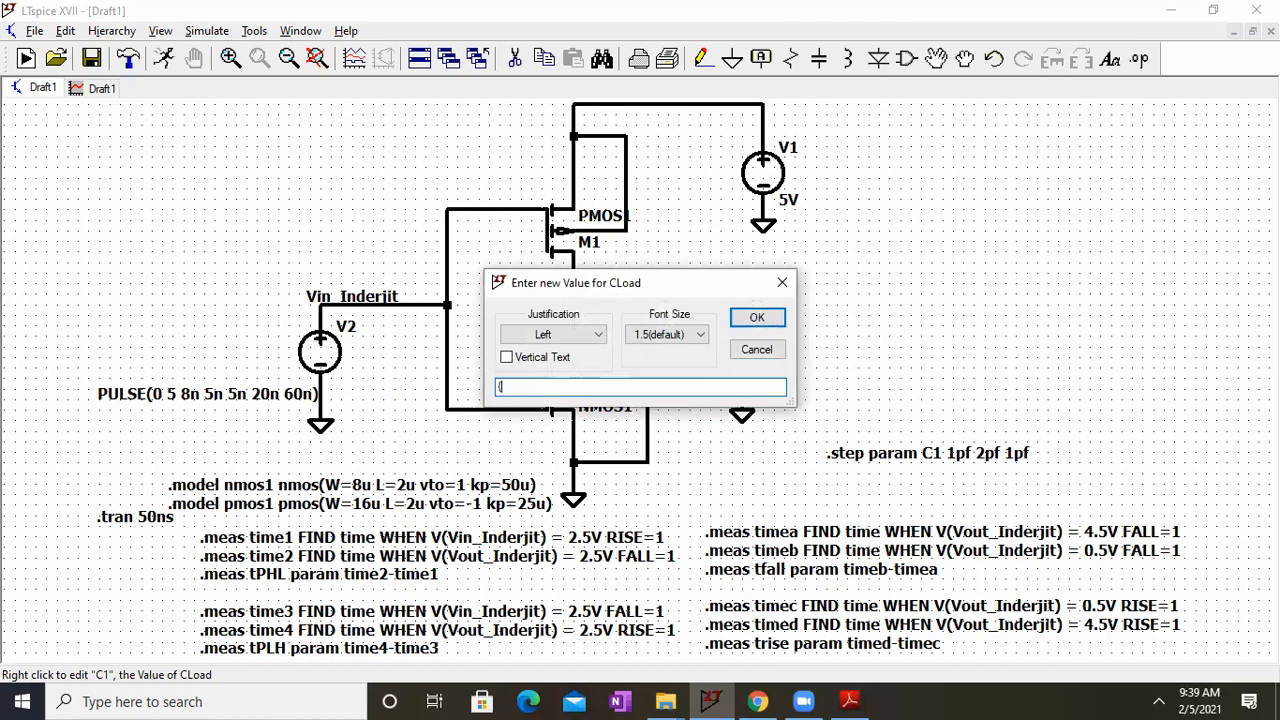
type("C1}")
key("Return")
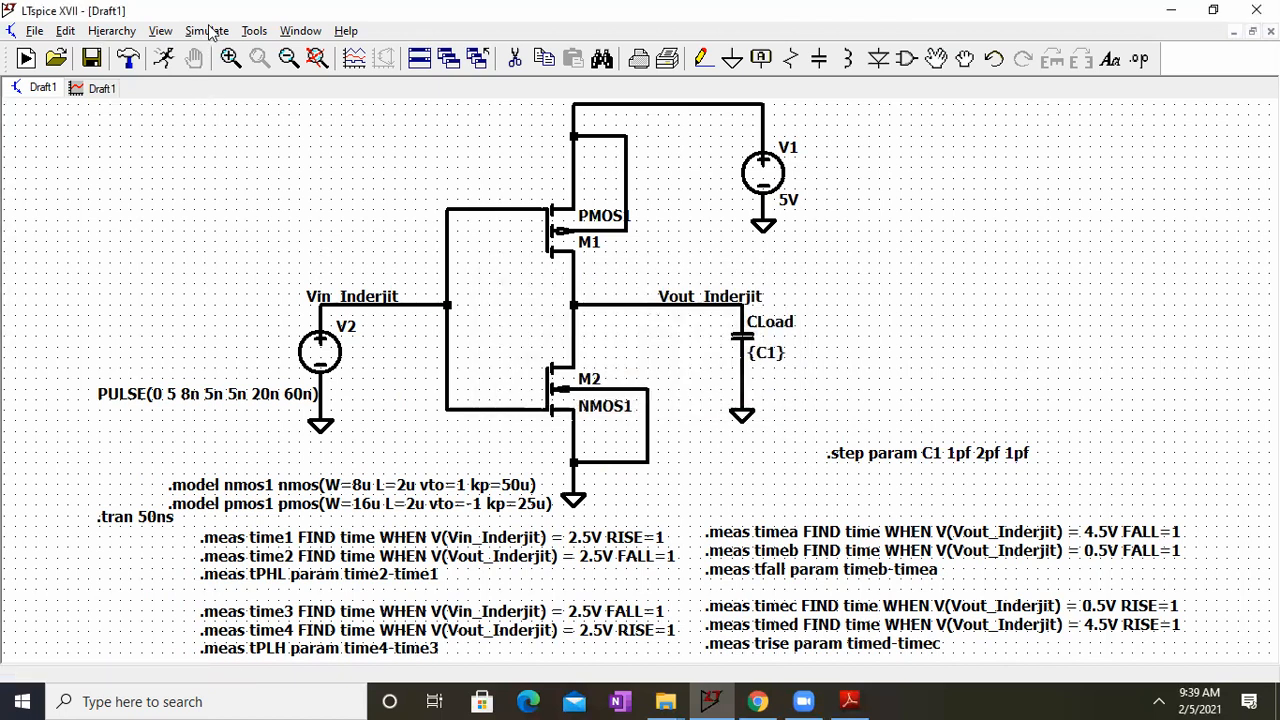
Step: Run the simulation with the stepped load capacitance and maximize the waveform plot
left_click(210, 31)
left_click(218, 51)
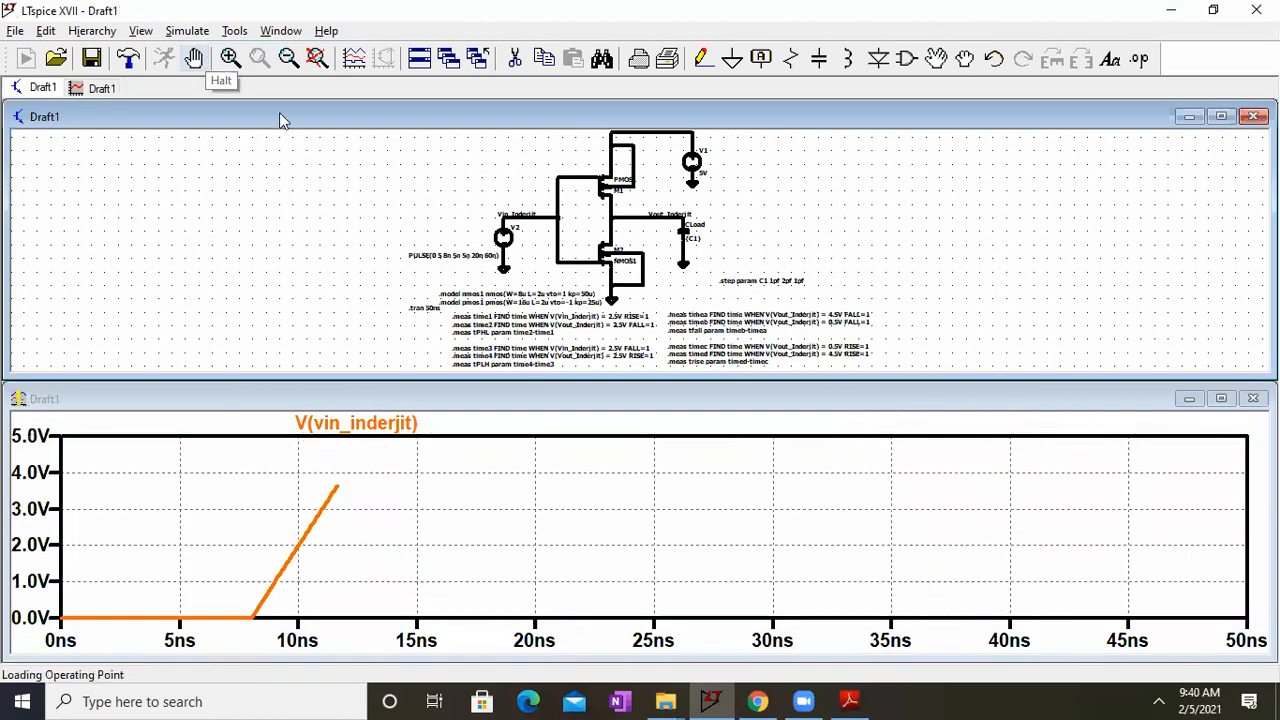
left_click(1221, 398)
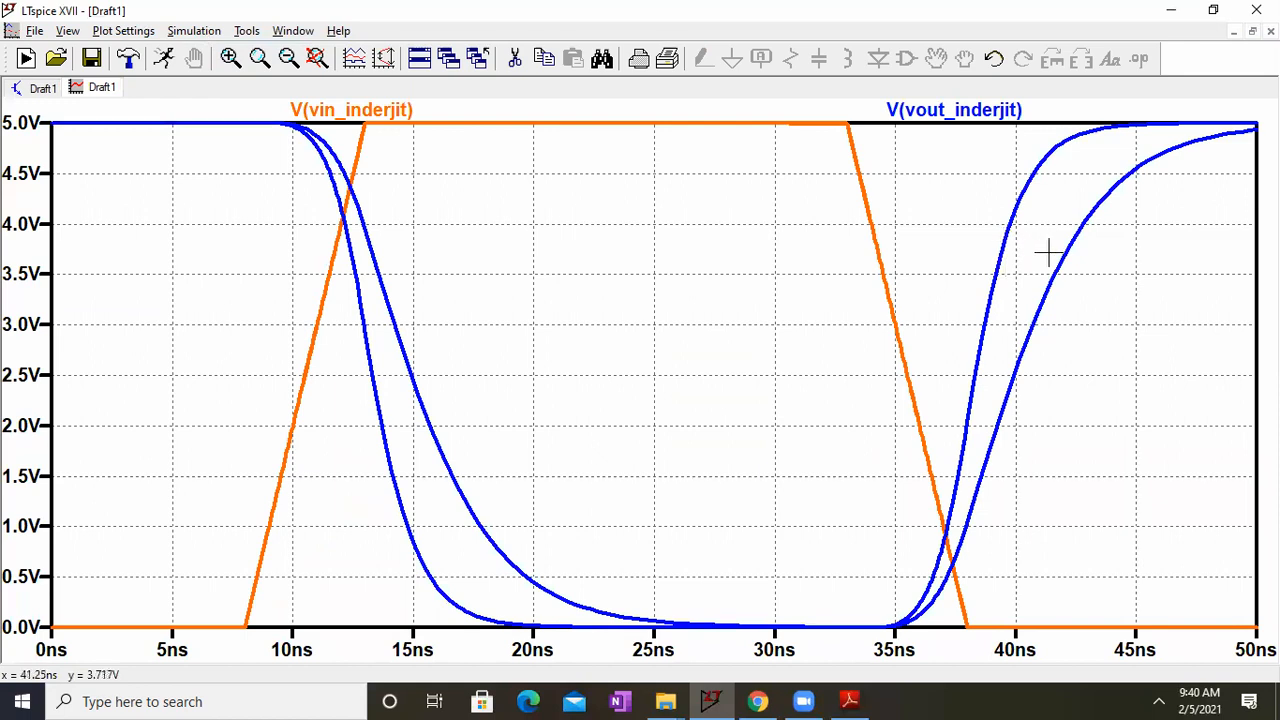
Step: Examine the tphl, tplh, tfall and trise results for both capacitance steps in the SPICE error log
left_click(40, 88)
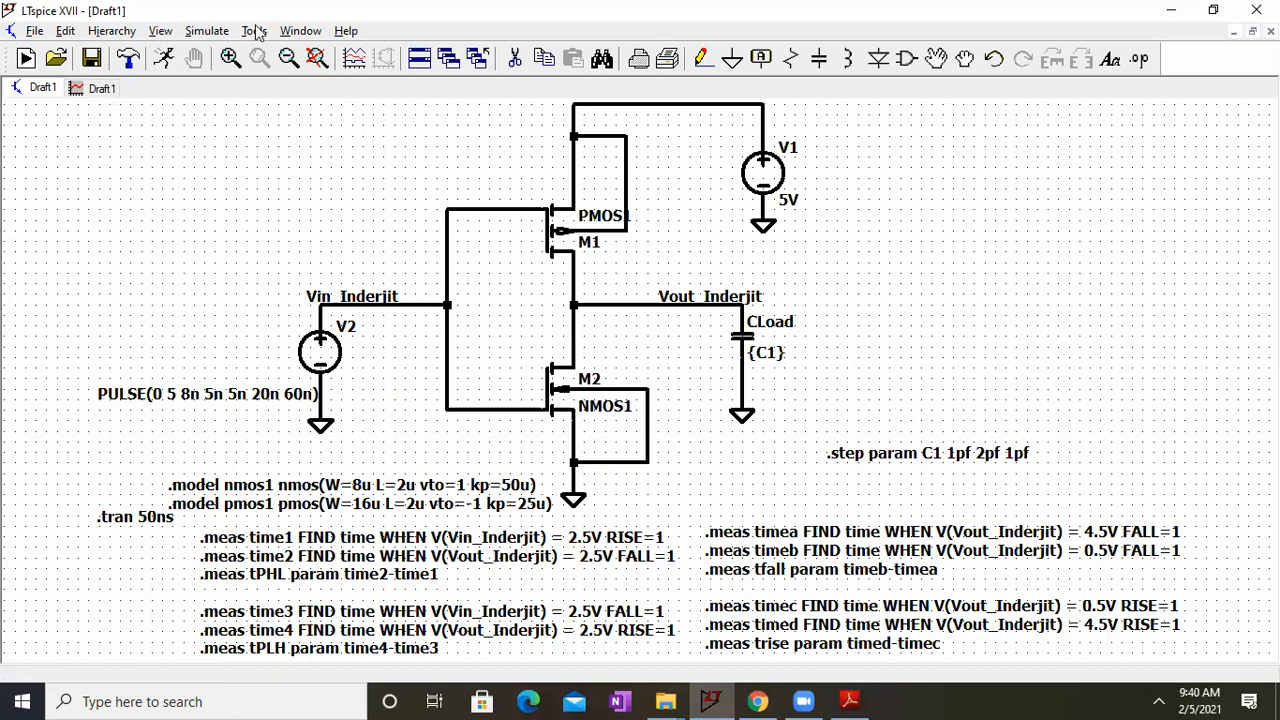
left_click(163, 31)
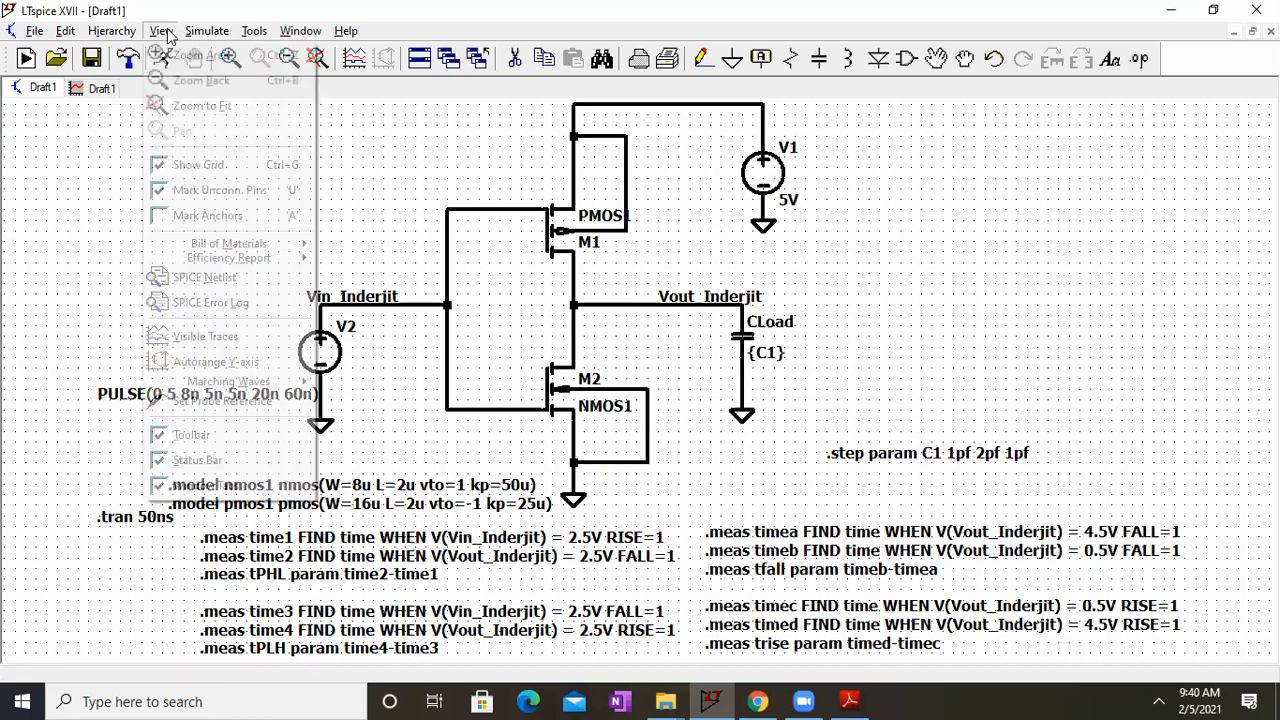
left_click(230, 302)
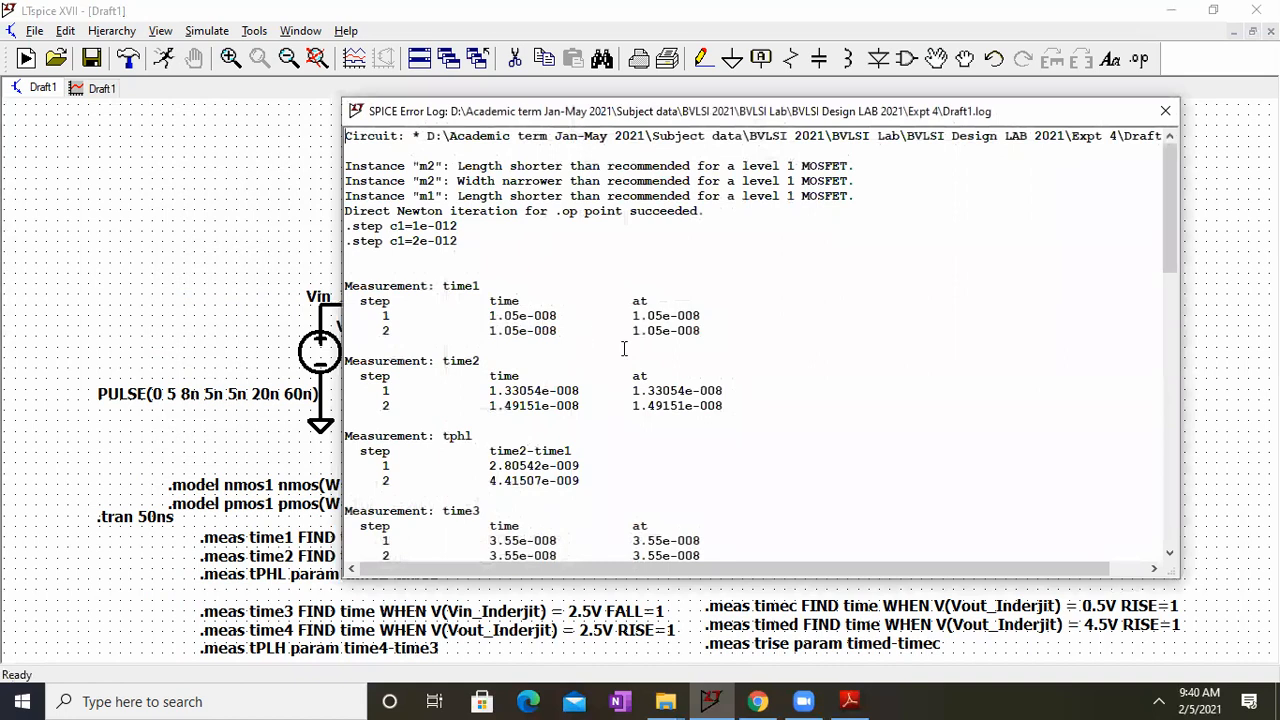
scroll(777, 396, "down", 1)
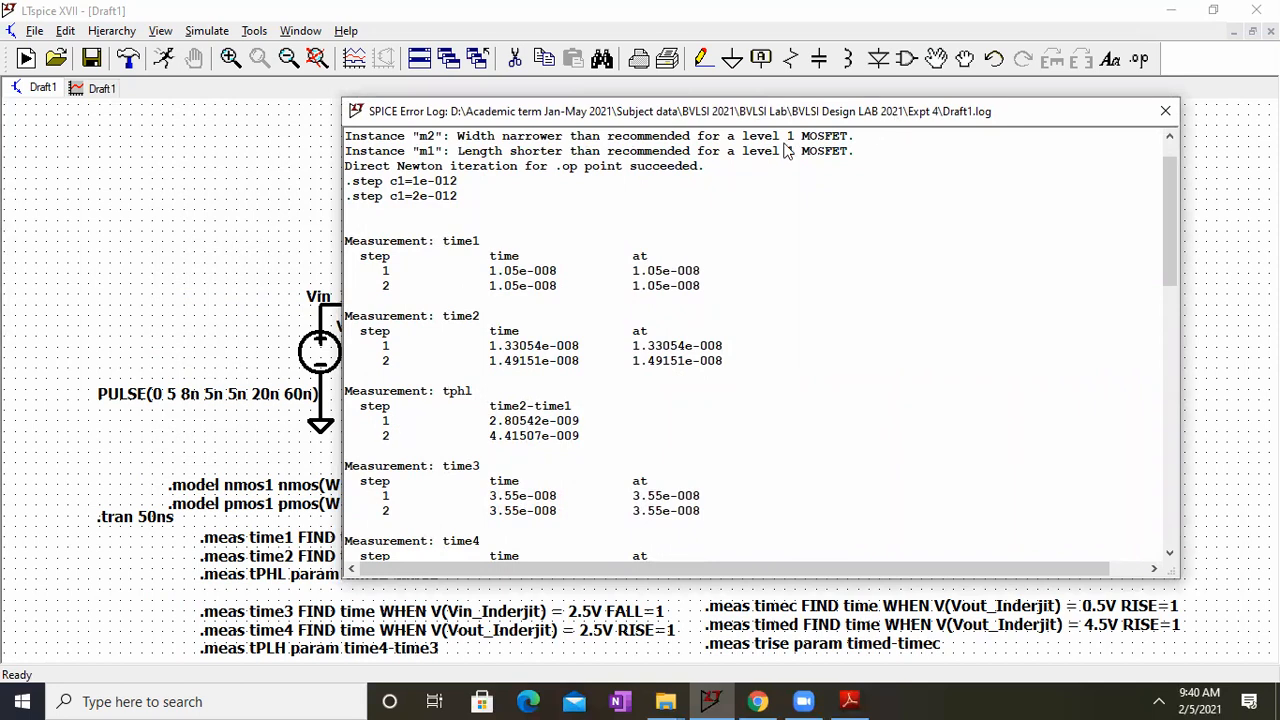
left_click_drag(896, 121, 766, 162)
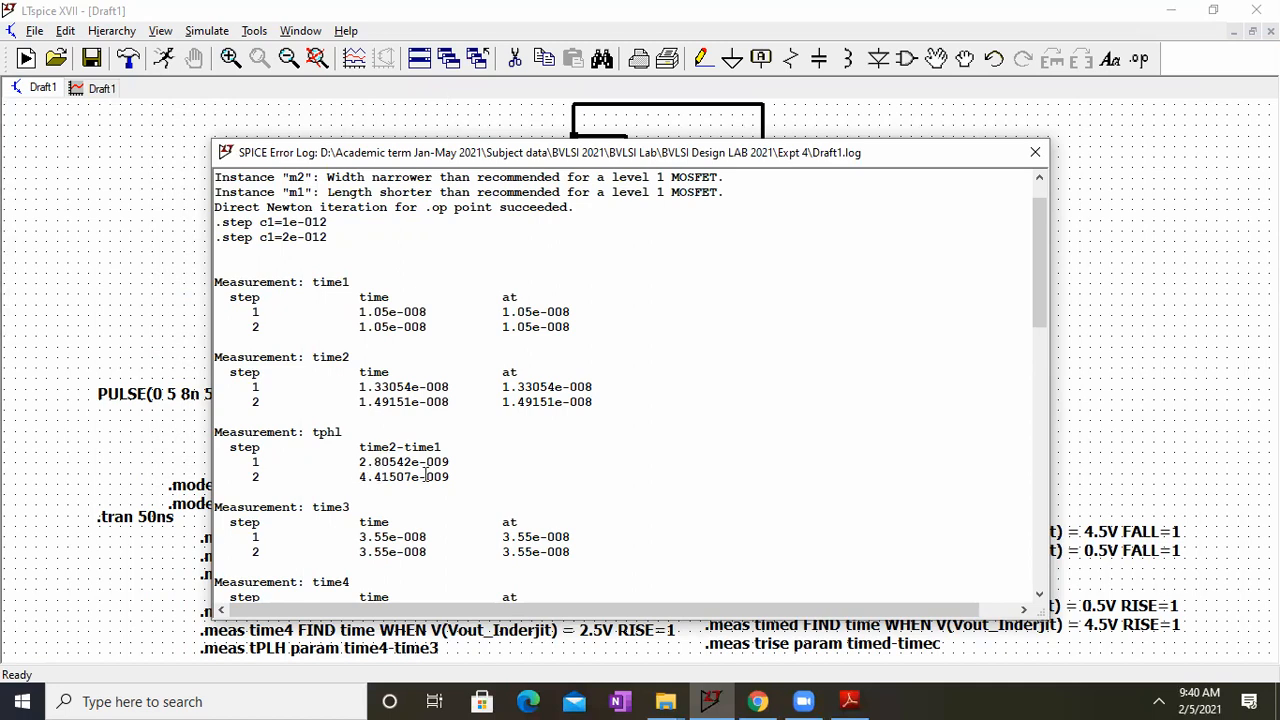
scroll(654, 480, "down", 3)
scroll(703, 437, "down", 2)
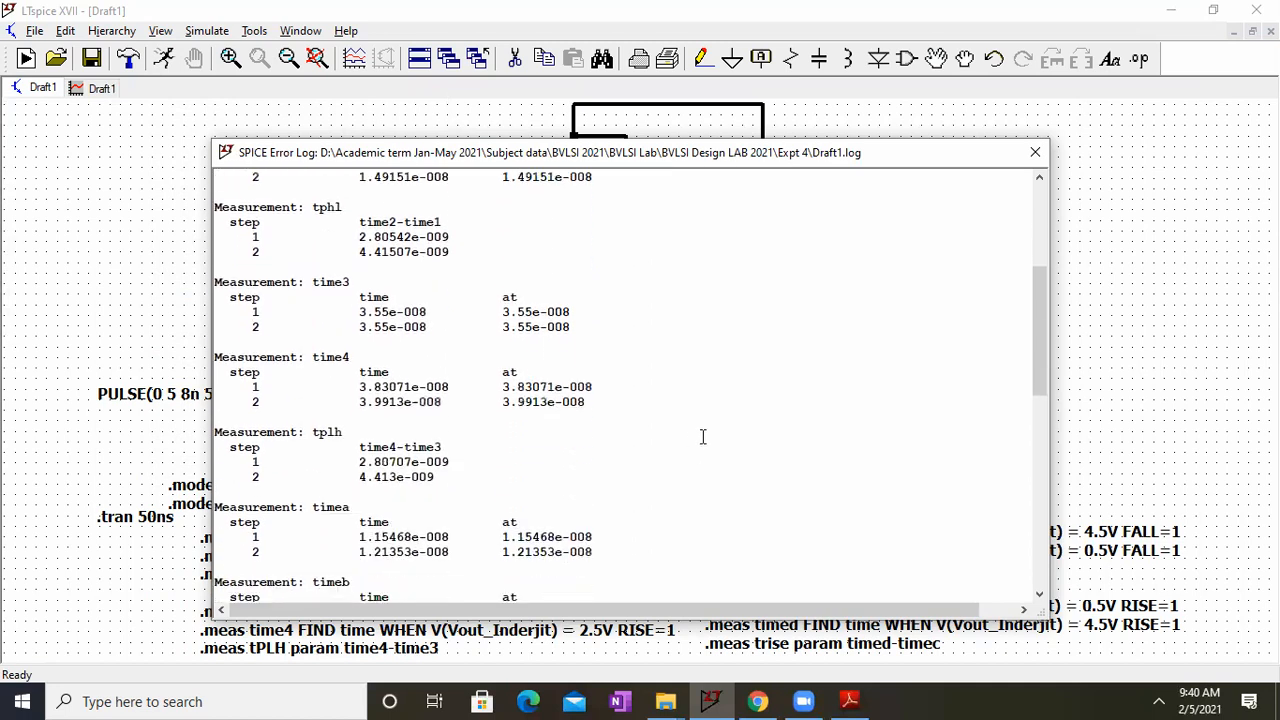
scroll(691, 483, "down", 3)
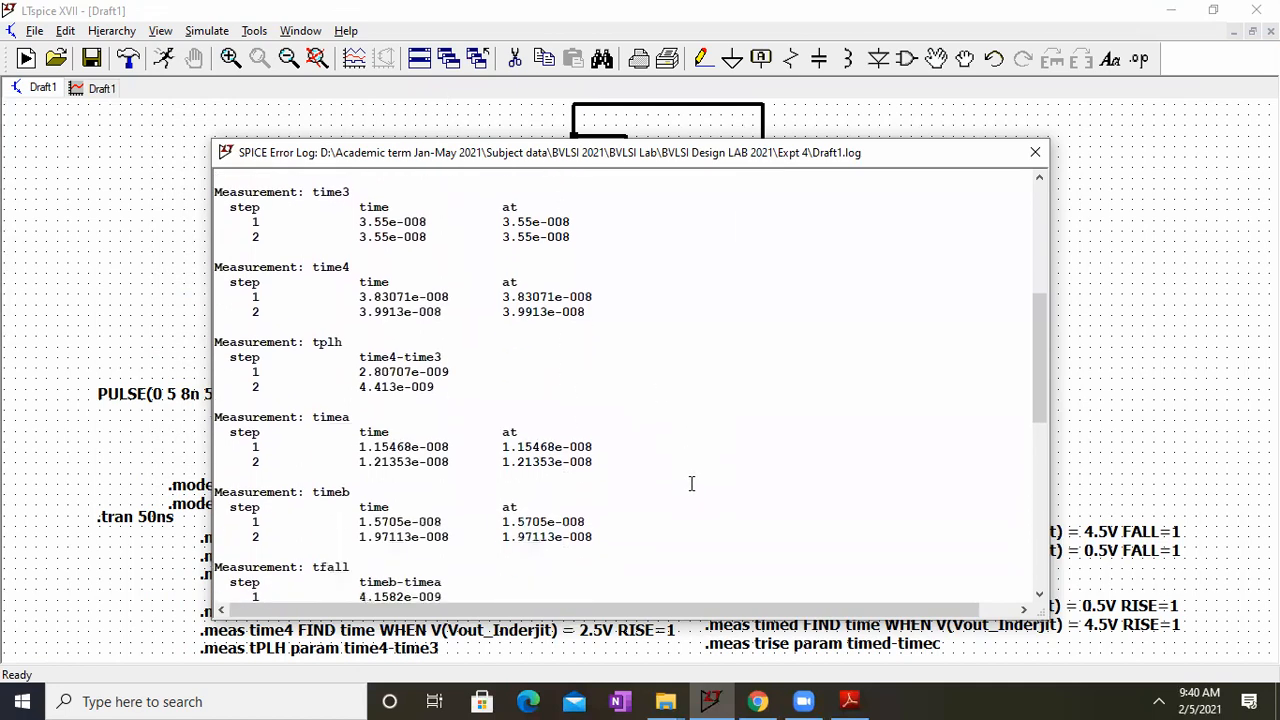
scroll(691, 484, "down", 3)
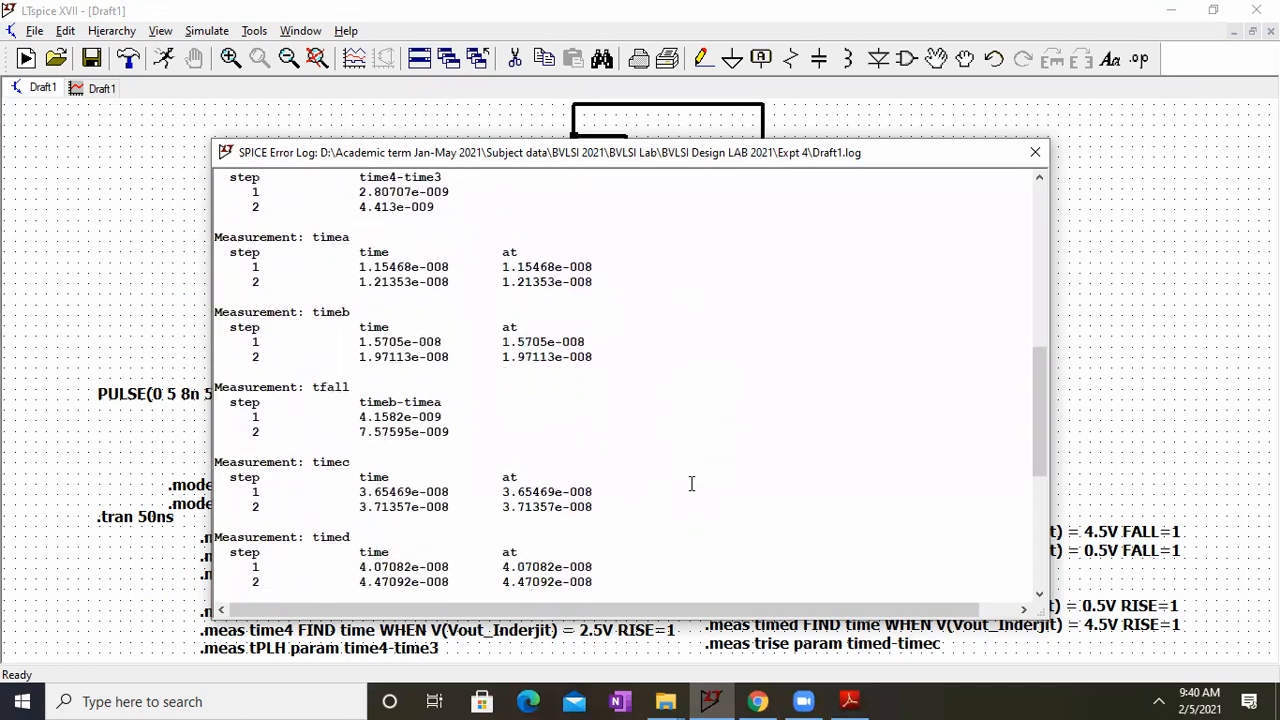
scroll(691, 483, "down", 3)
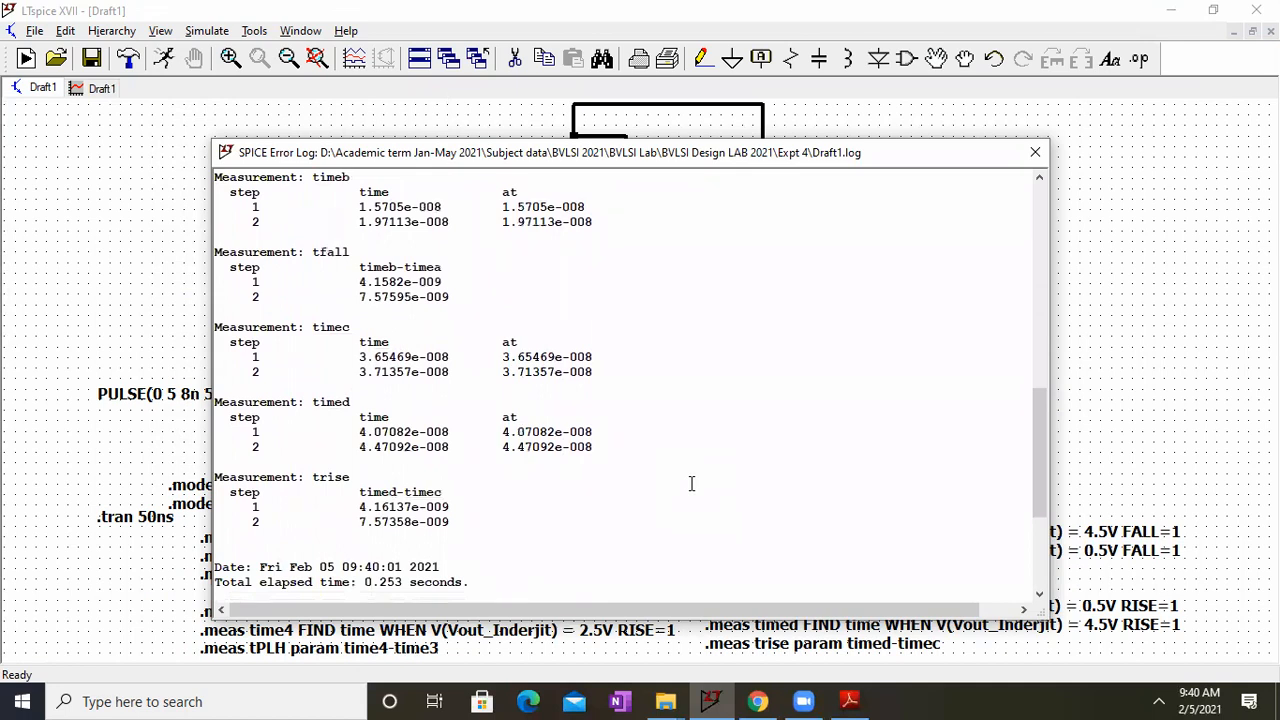
scroll(691, 483, "up", 15)
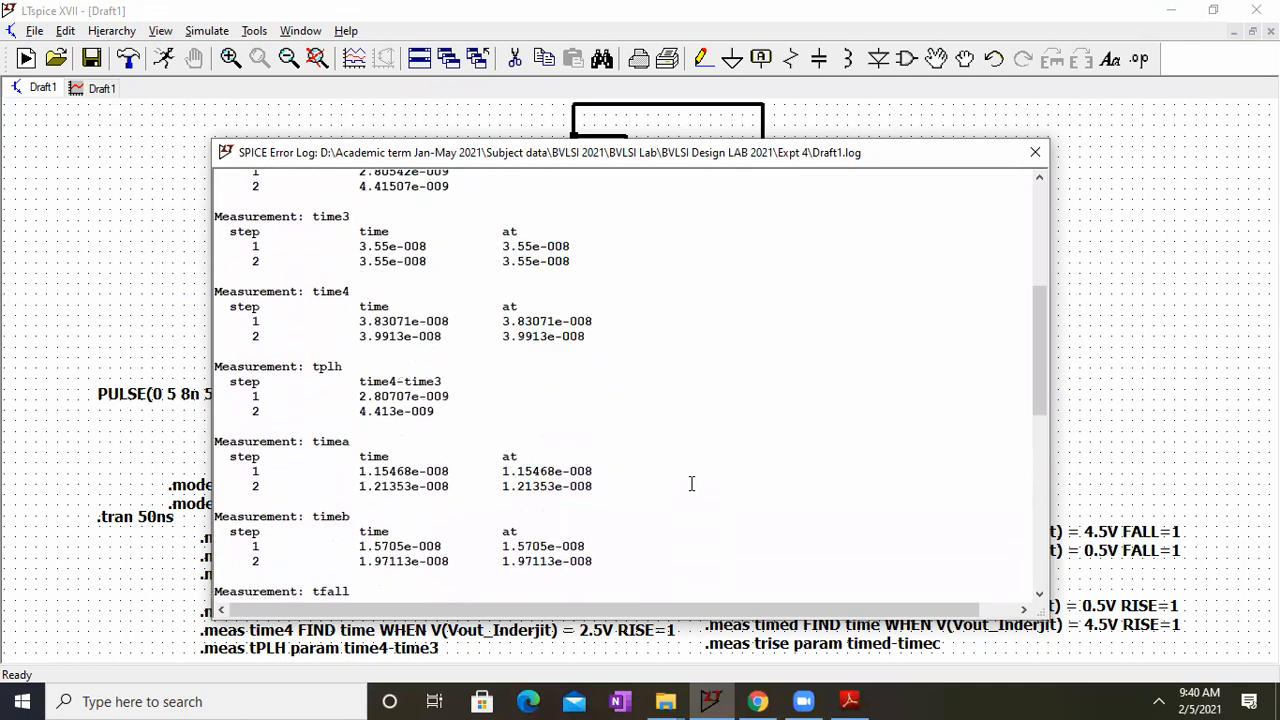
left_click(1035, 152)
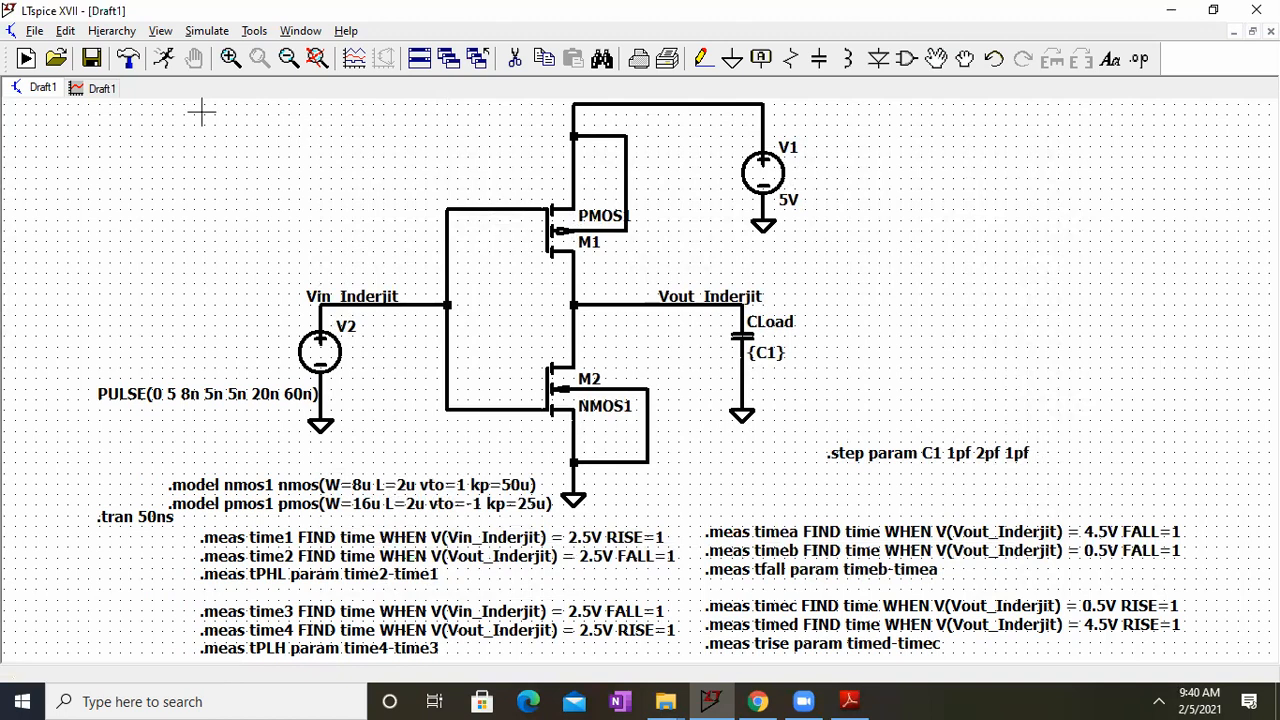
Step: Look at the stepped Vin and Vout waveforms once more and return to the schematic
left_click(101, 88)
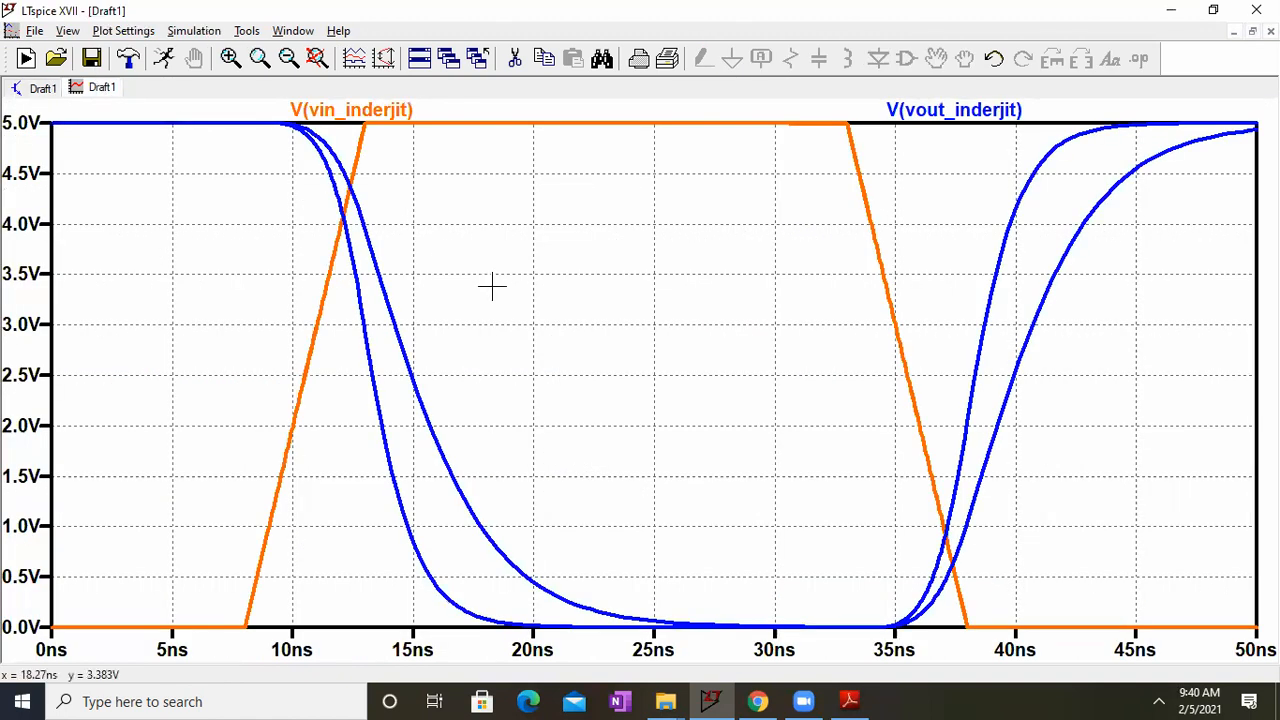
left_click(48, 91)
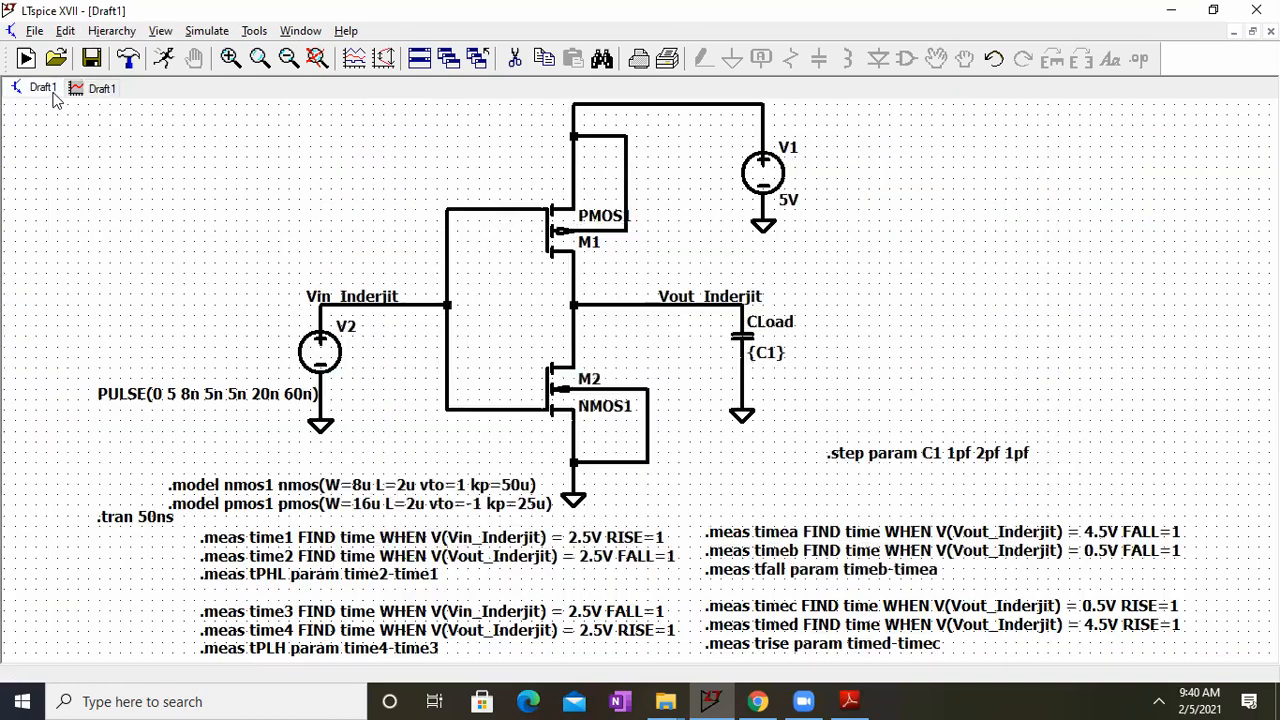
mouse_move(397, 171)
left_mouse_down()
mouse_move(397, 223)
mouse_move(417, 177)
left_mouse_up()
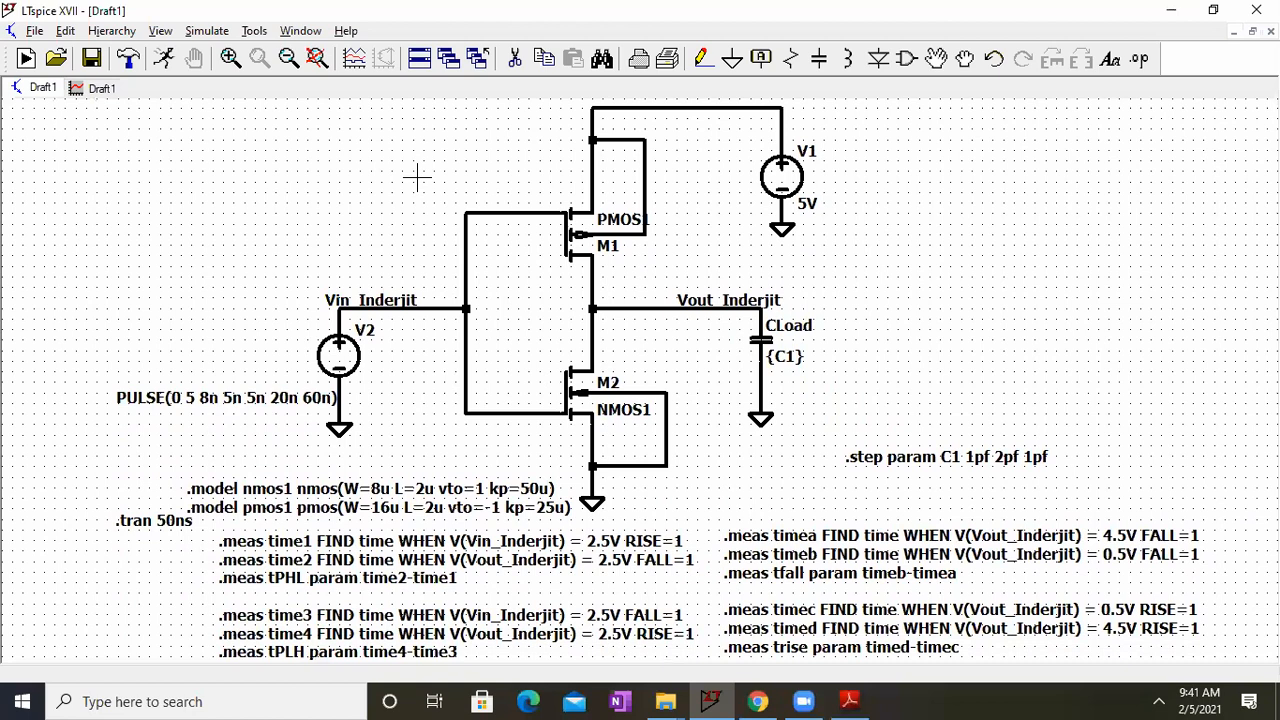
Step: Switch to BVLSI LAB 4.pdf in Adobe Reader, review its observation tables, inverter parameters and delay definitions, and return to LTspice
left_click(850, 700)
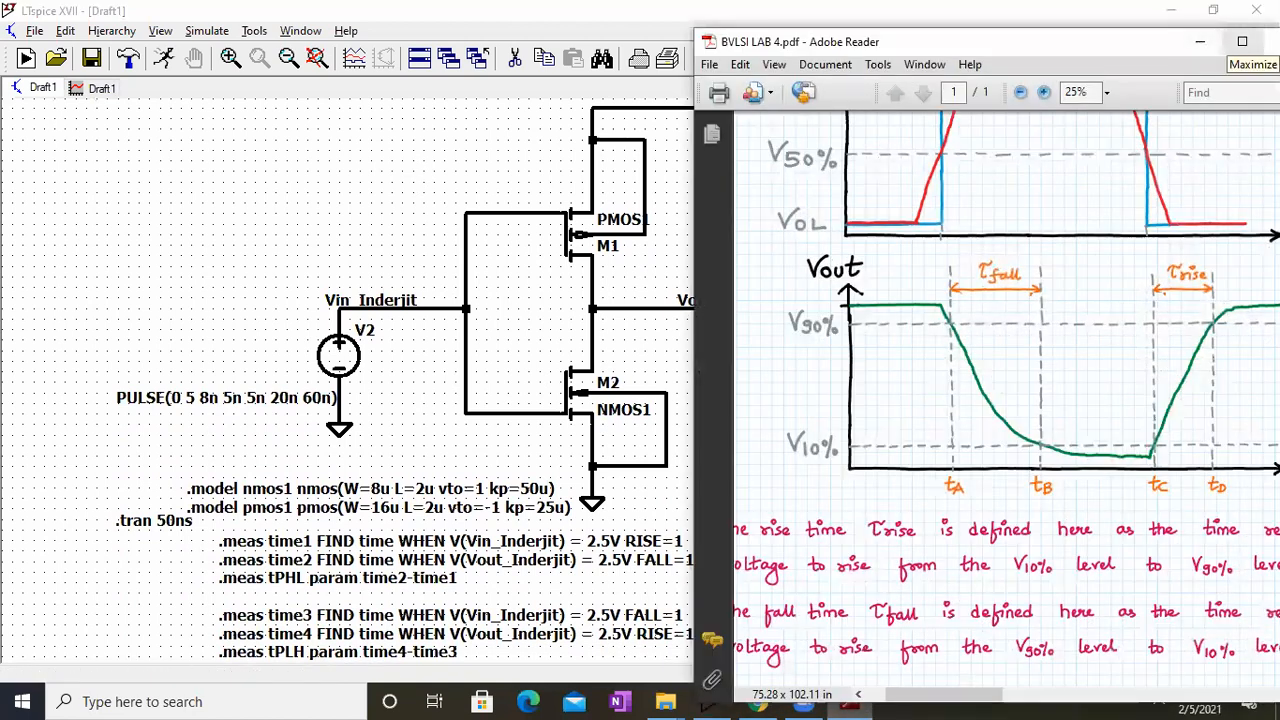
left_click(1242, 41)
scroll(885, 314, "up", 5)
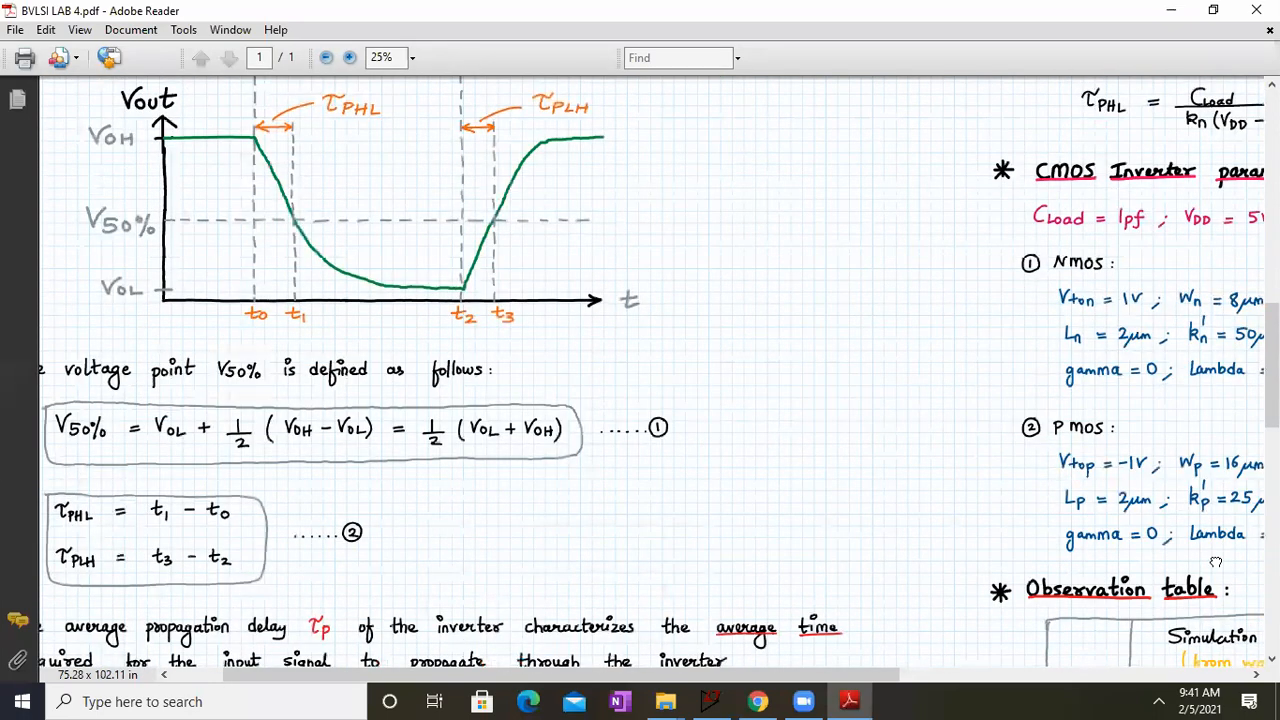
left_click_drag(1216, 558, 773, 272)
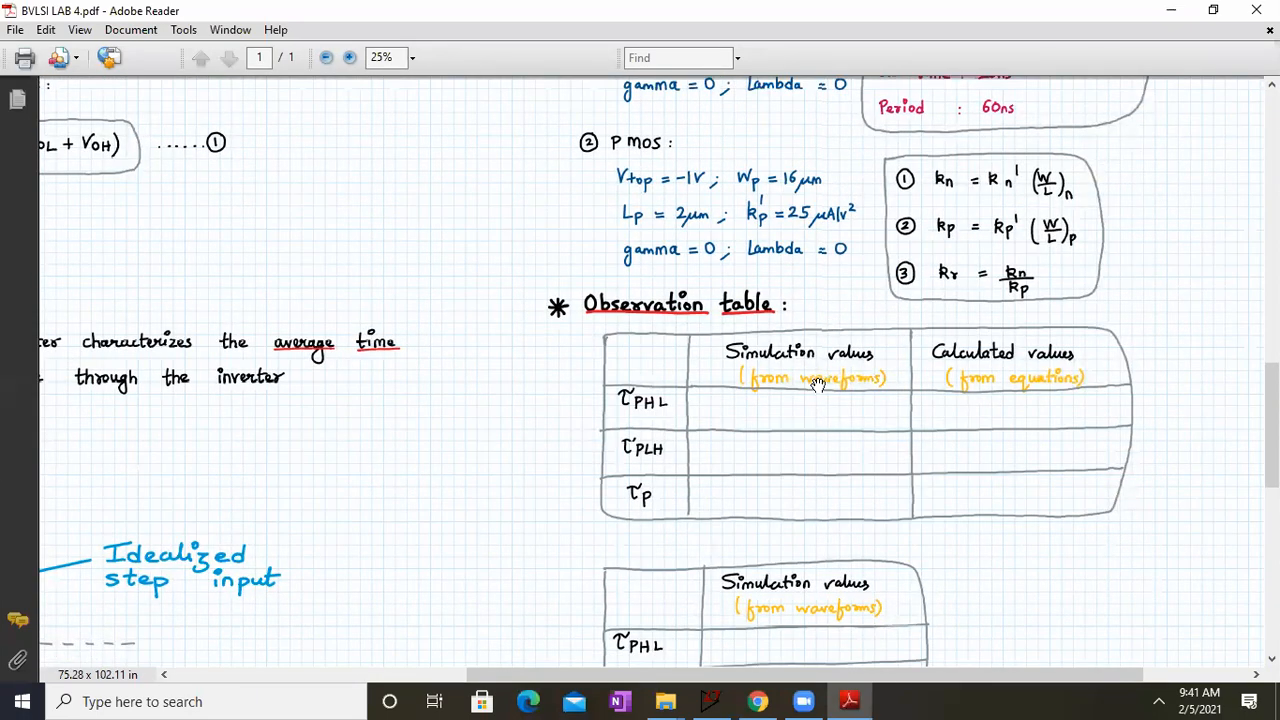
scroll(674, 552, "down", 1)
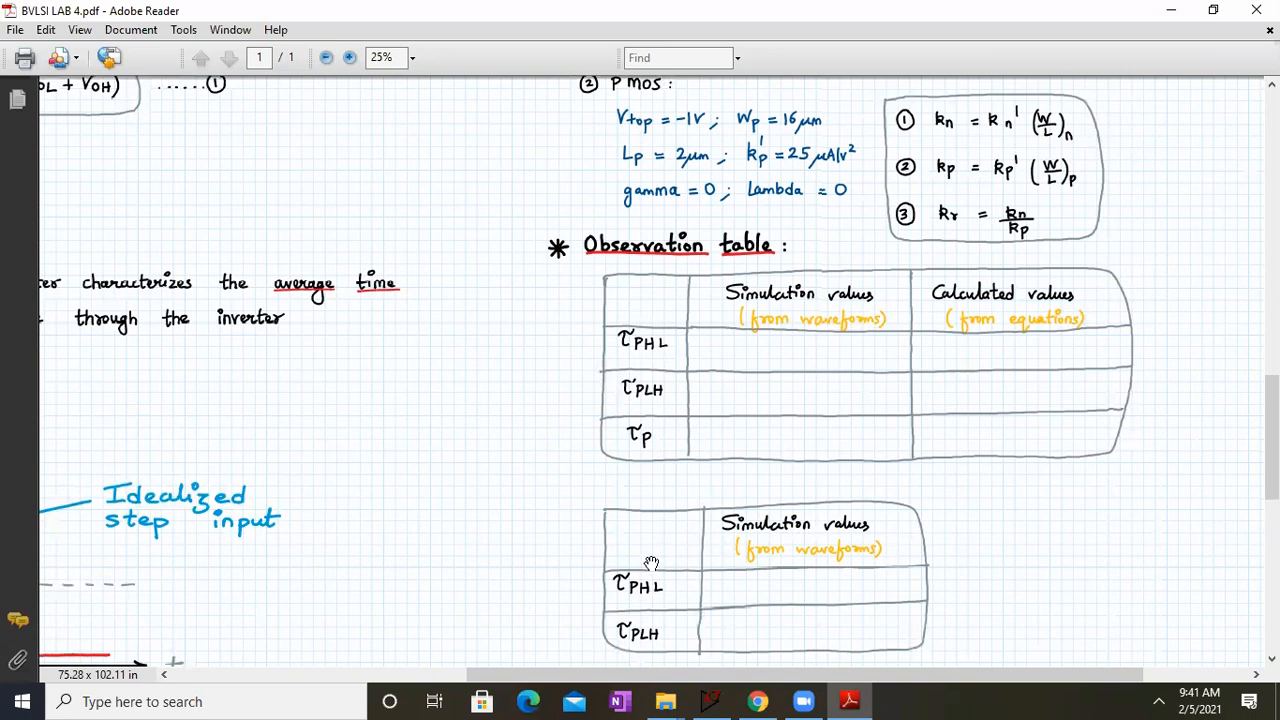
left_click_drag(527, 424, 544, 573)
left_click_drag(514, 395, 537, 411)
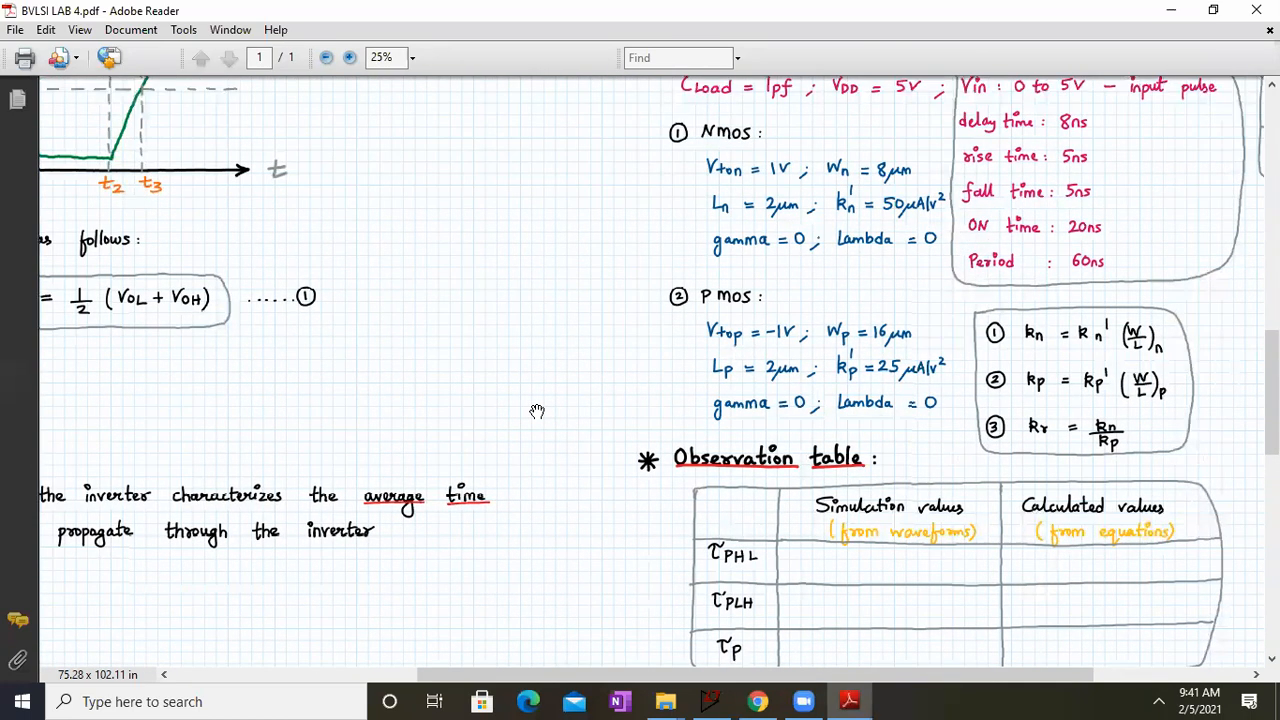
left_click_drag(283, 280, 895, 633)
left_click_drag(638, 258, 680, 275)
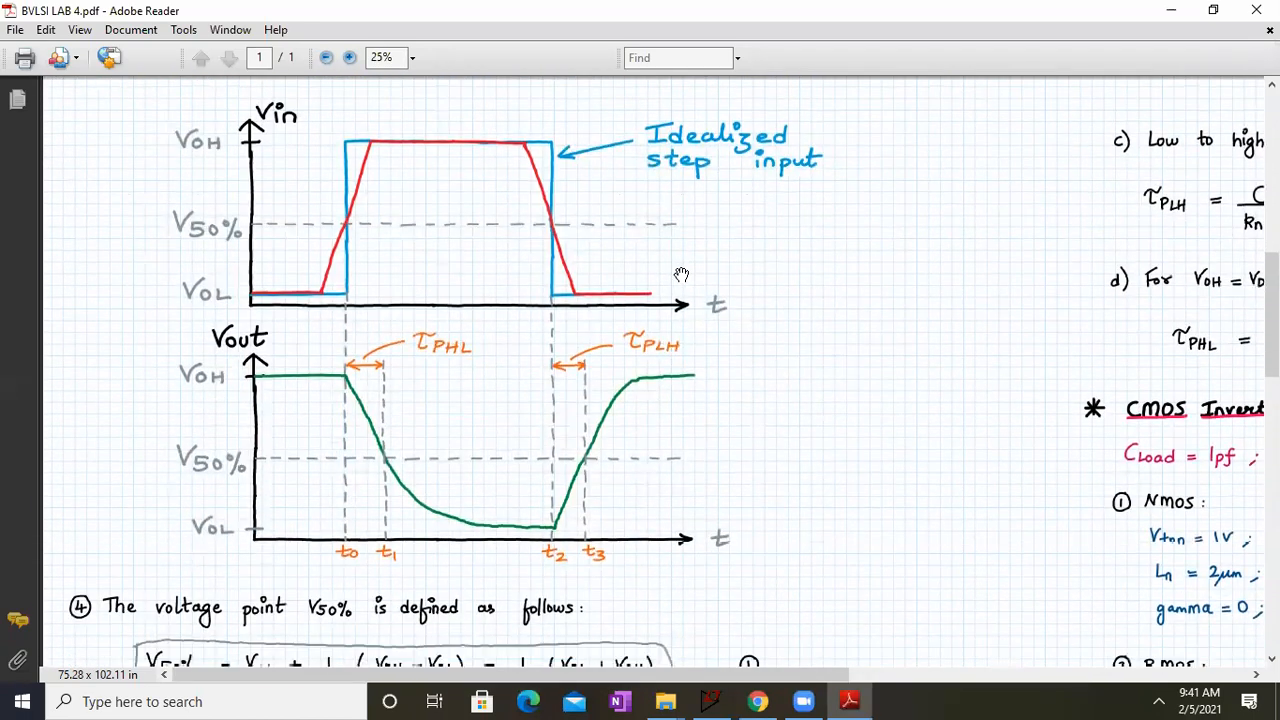
scroll(681, 274, "up", 5)
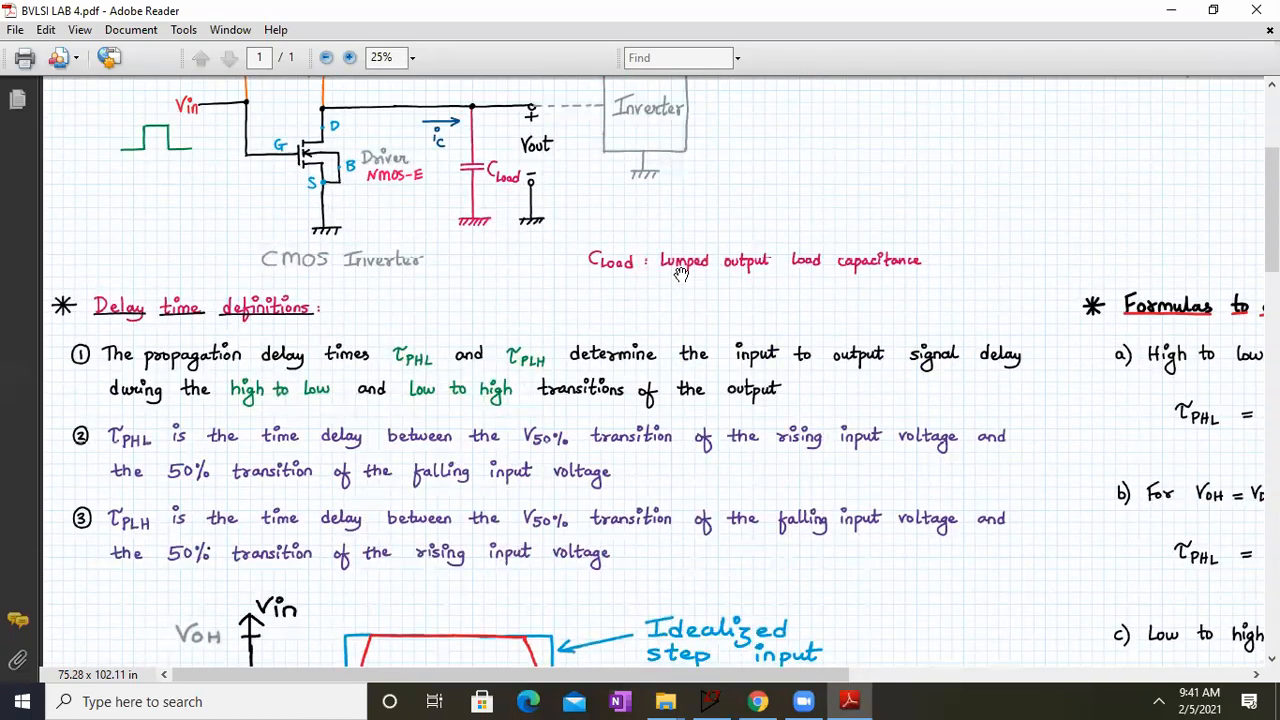
scroll(680, 274, "up", 2)
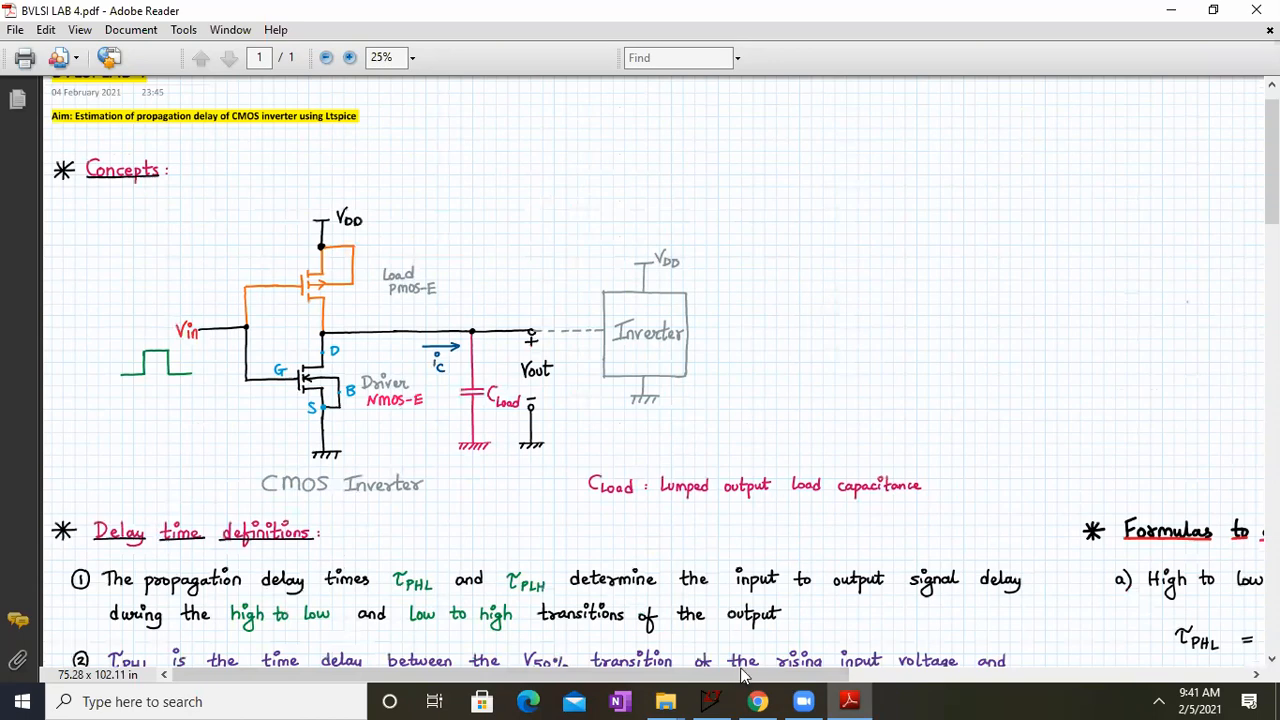
left_click(711, 701)
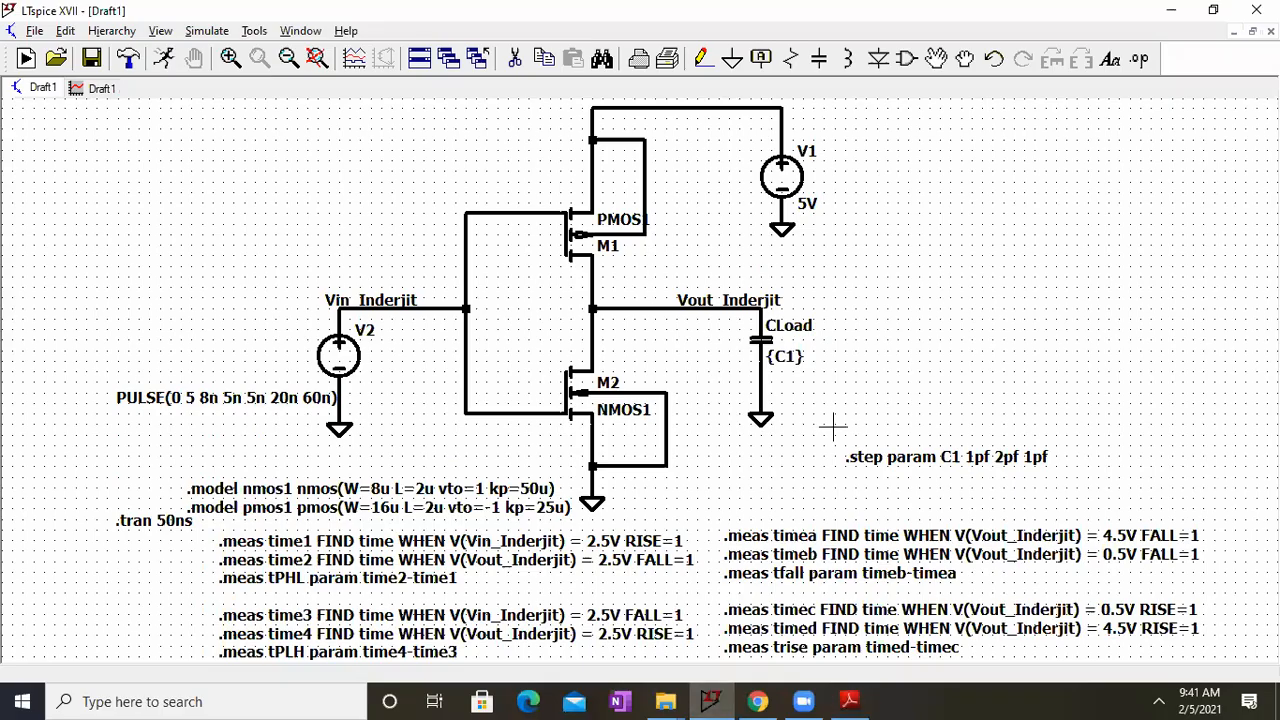
left_click(804, 700)
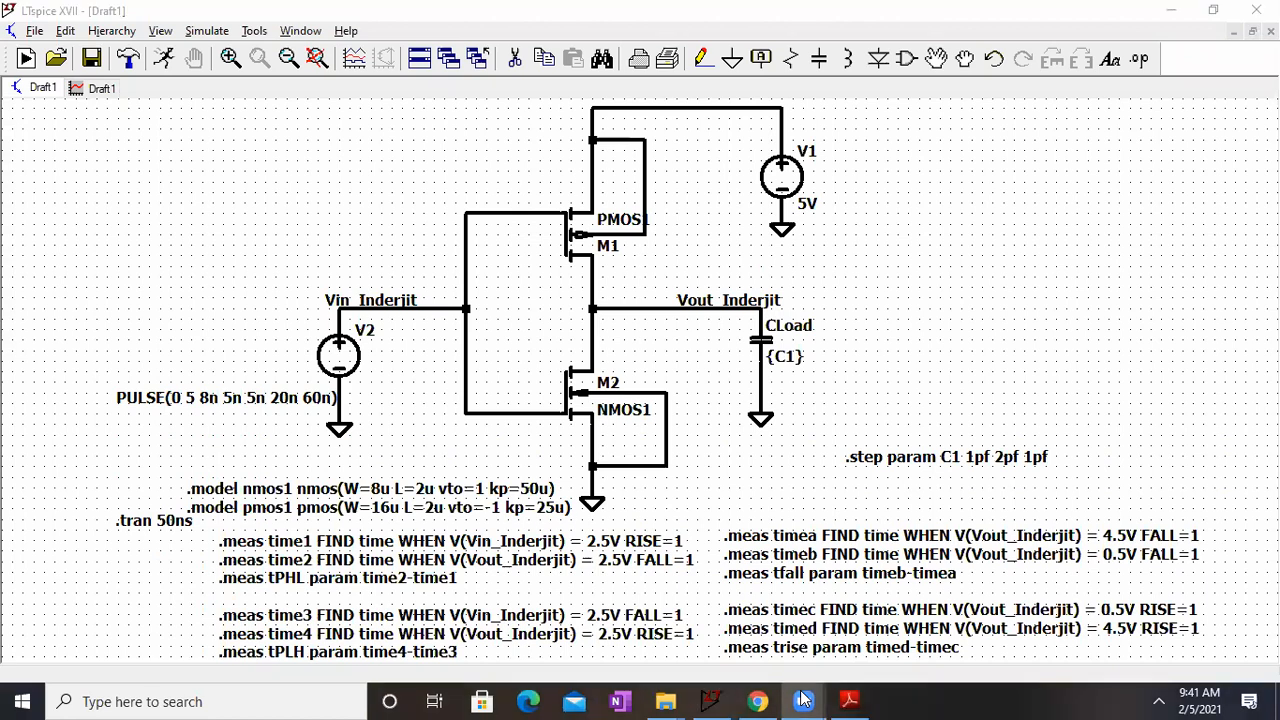
left_click(804, 700)
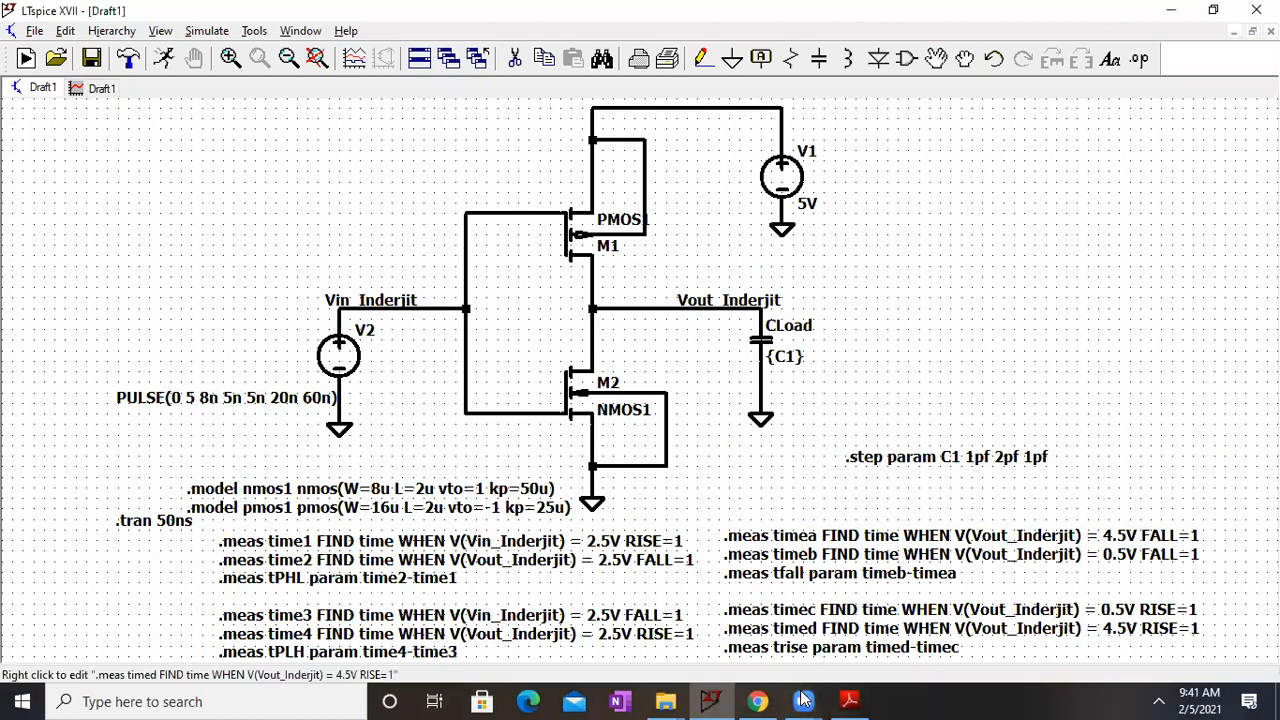